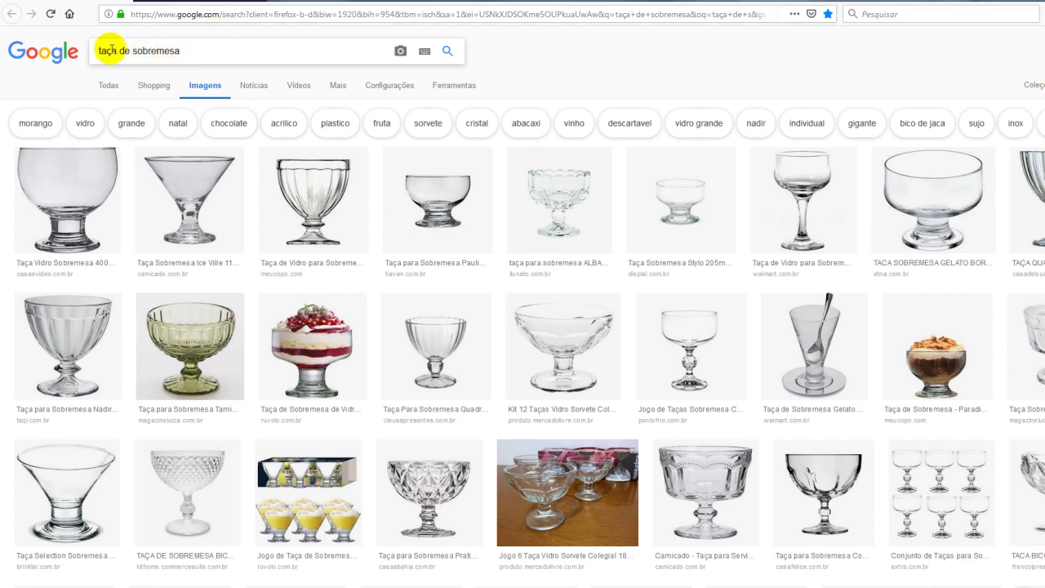
Open the diamond-pattern 'Bico de Jaca' acrylic dessert bowl image from the taça de sobremesa results
drag(98, 50, 200, 51)
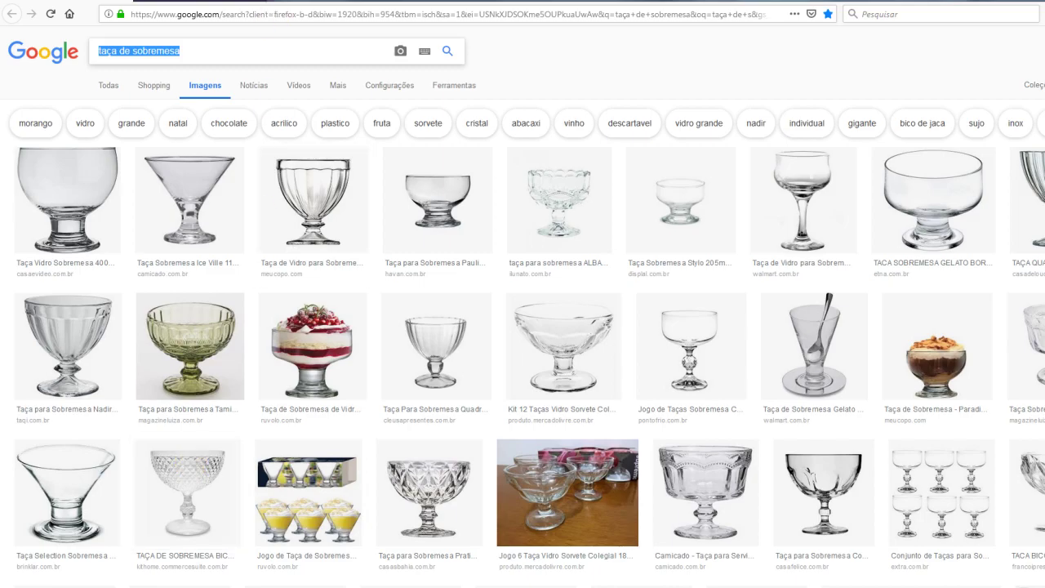
click(187, 489)
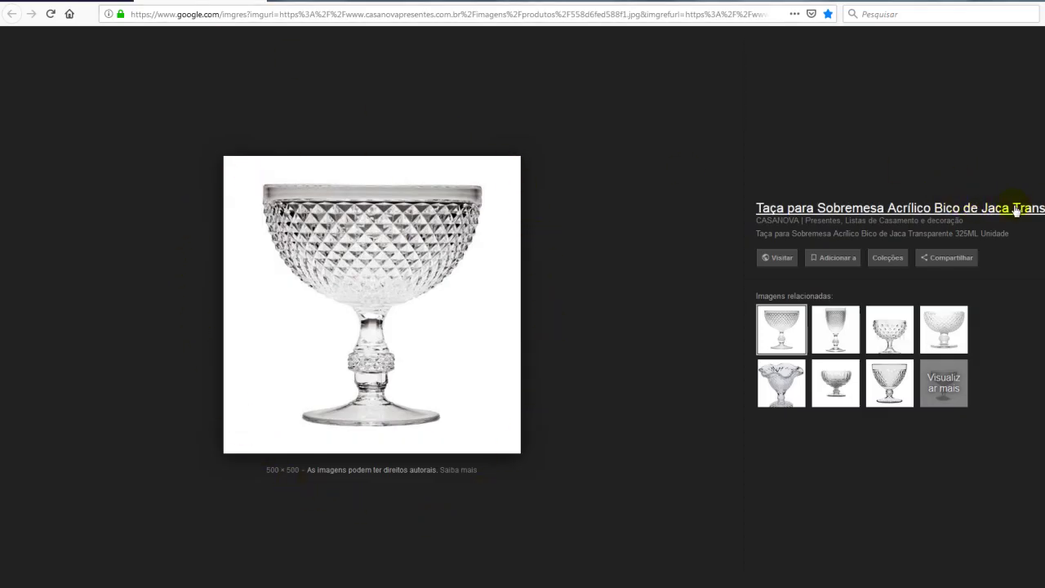
click(833, 329)
click(892, 327)
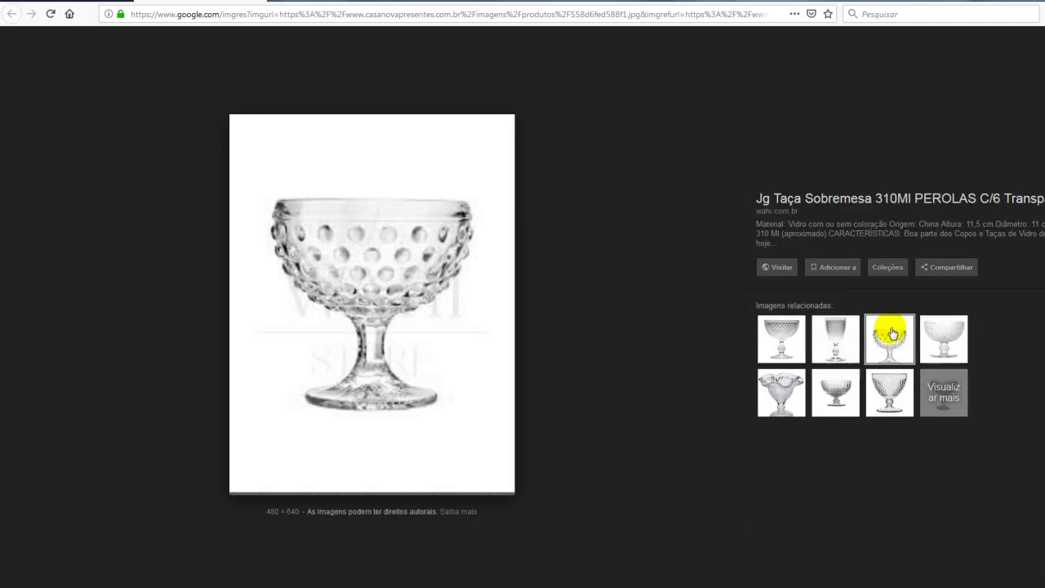
click(925, 328)
click(888, 390)
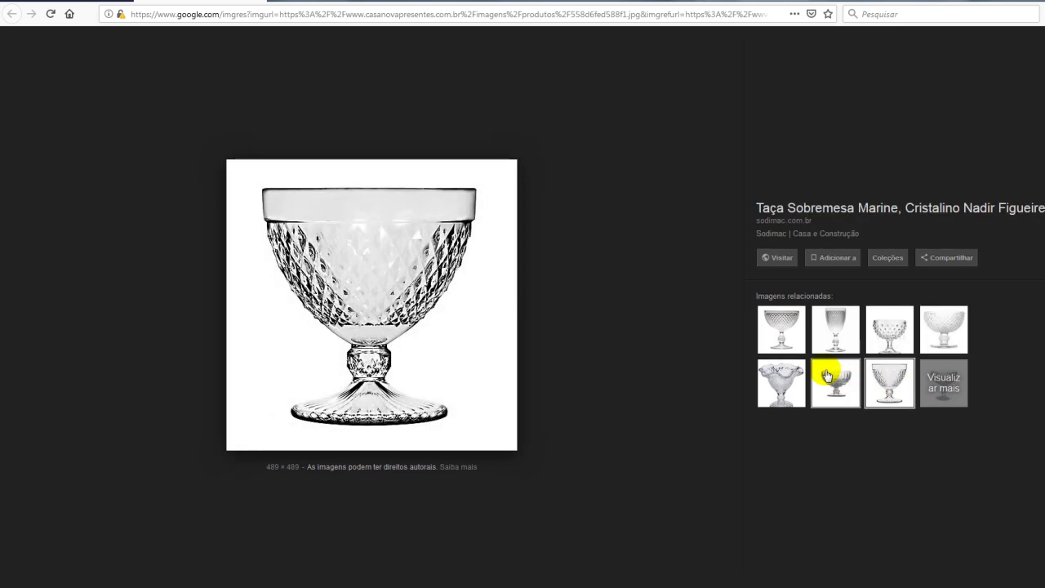
click(787, 328)
click(832, 326)
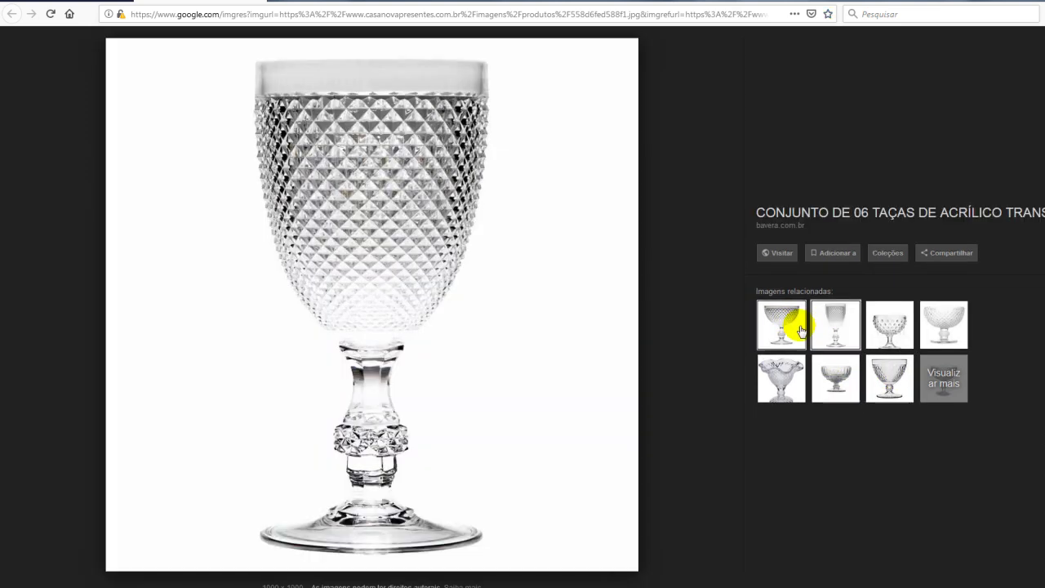
click(803, 330)
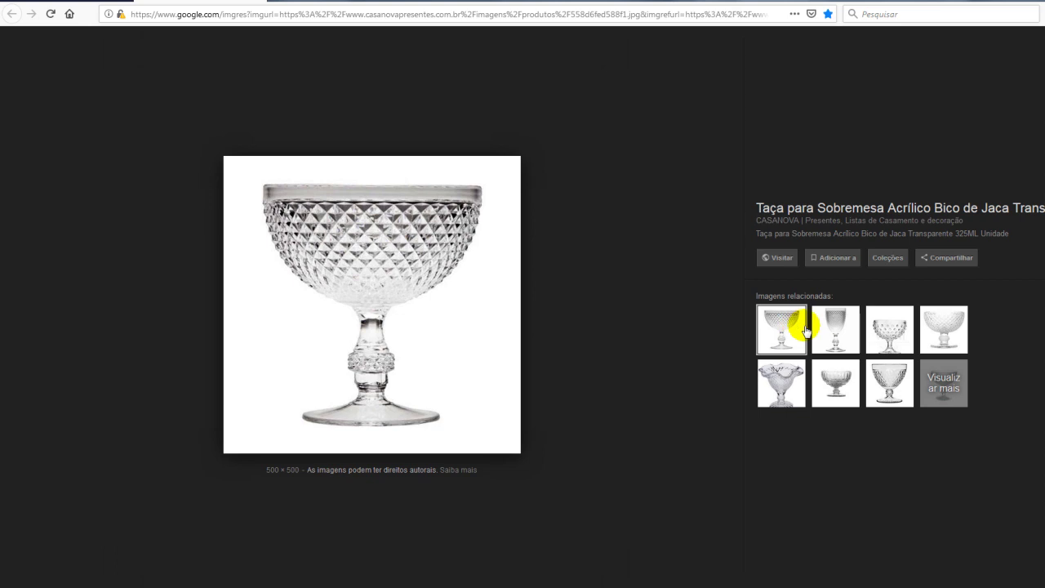
click(832, 328)
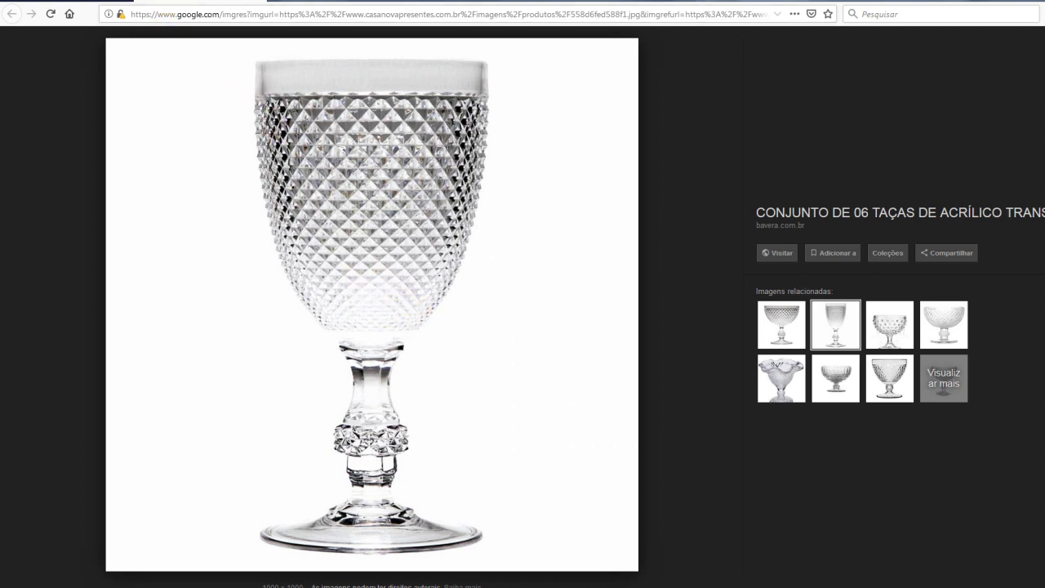
click(781, 330)
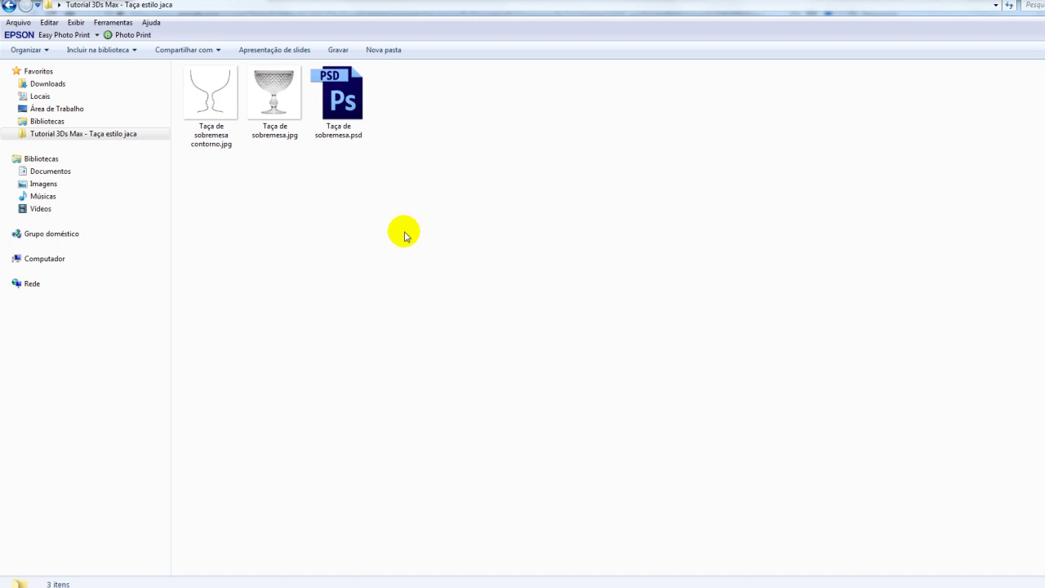
Open 'Taça de sobremesa.psd' from the tutorial folder in Photoshop
click(207, 93)
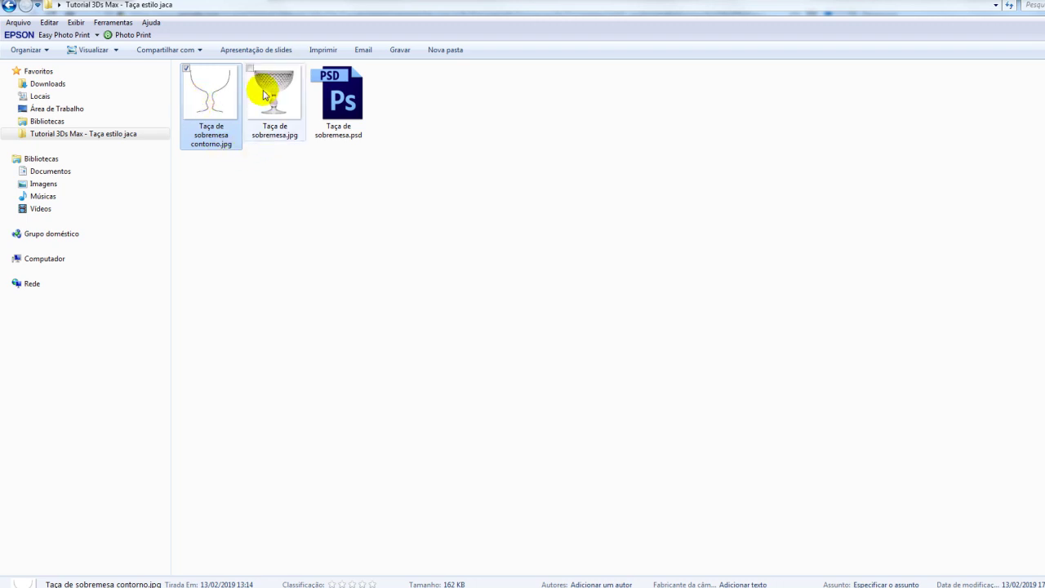
click(264, 95)
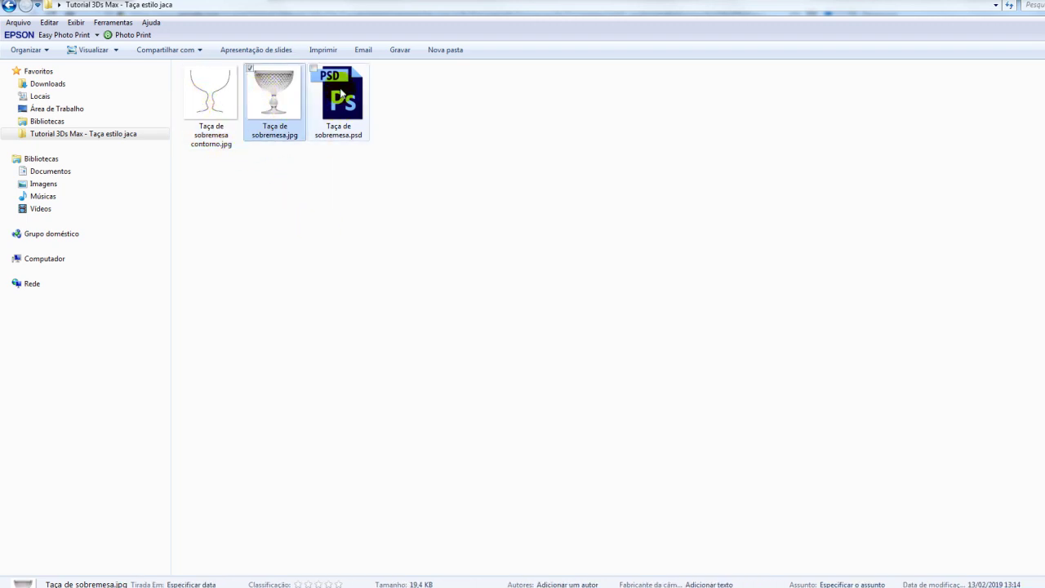
double_click(339, 96)
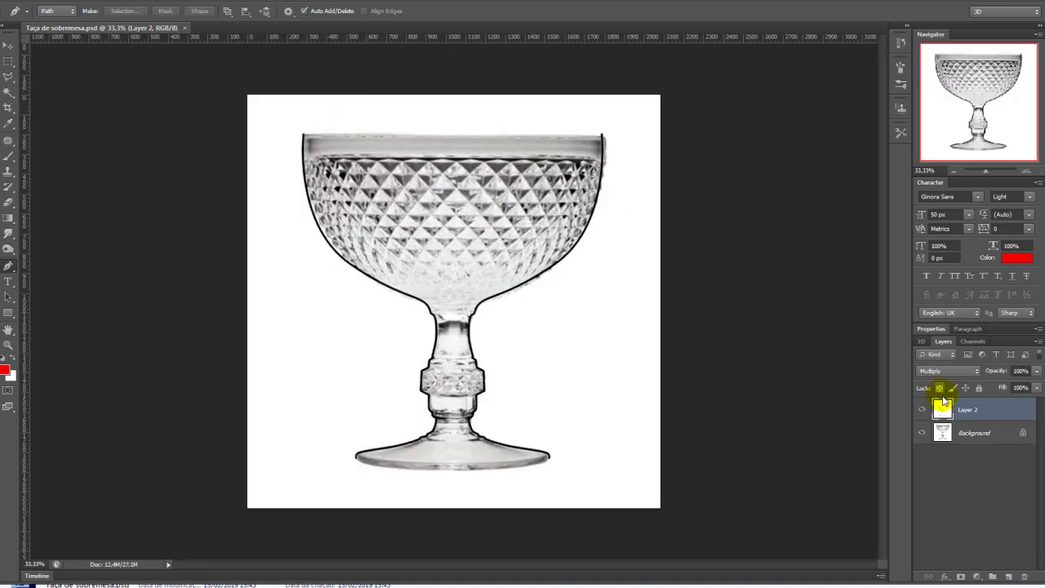
Hide Layer 2's black goblet outline and add an empty Layer 3 on top
click(922, 409)
click(922, 408)
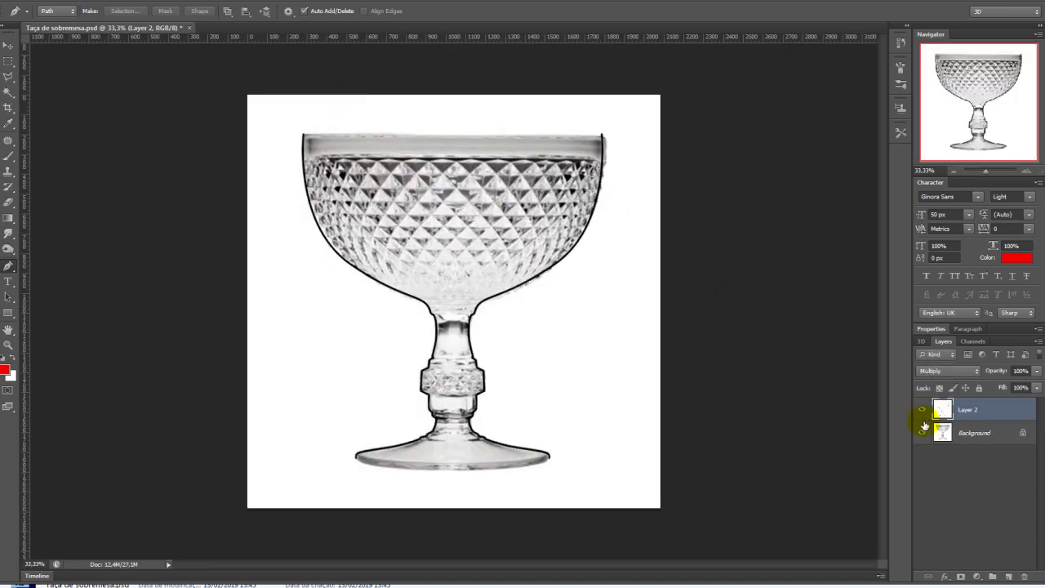
click(923, 432)
click(923, 431)
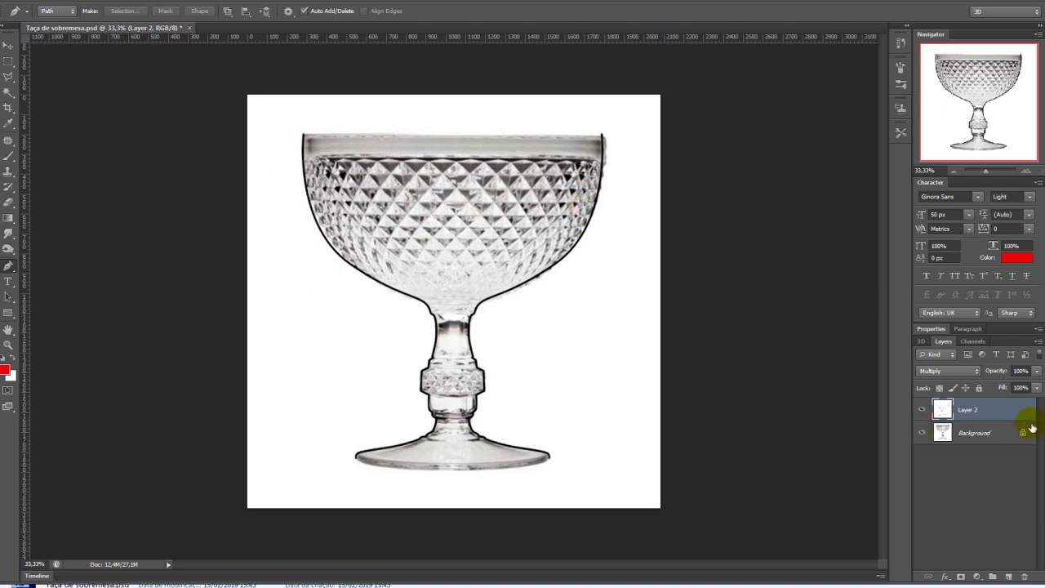
click(922, 410)
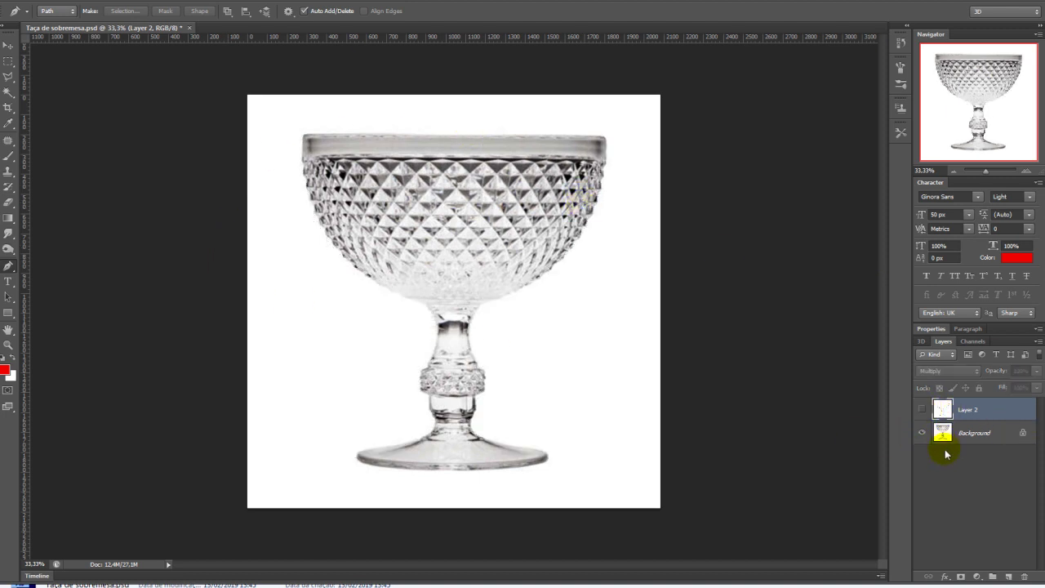
click(1008, 577)
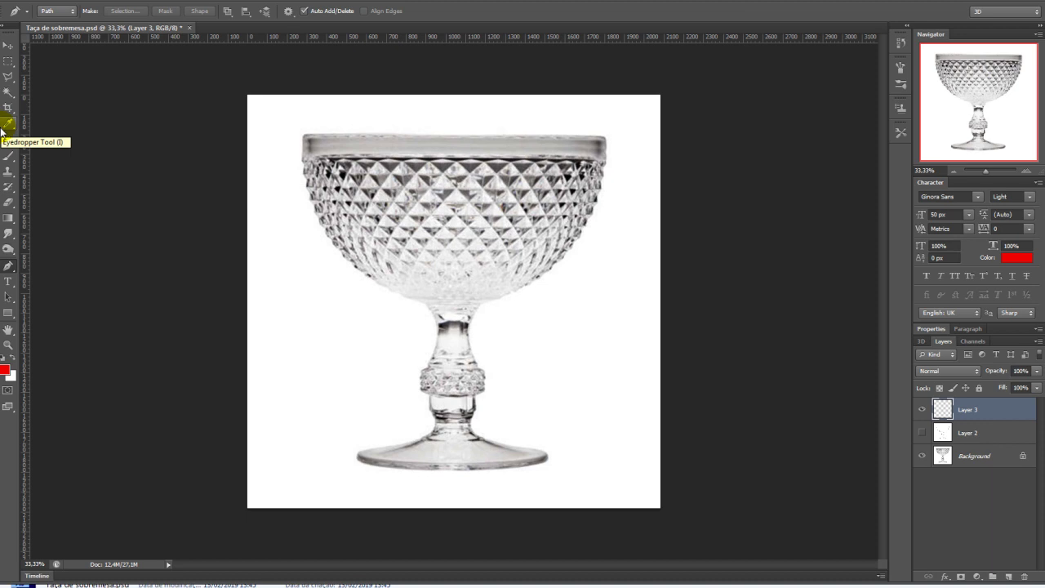
With a red brush, paint four vertical guide lines running from the rim down the bowl
click(8, 155)
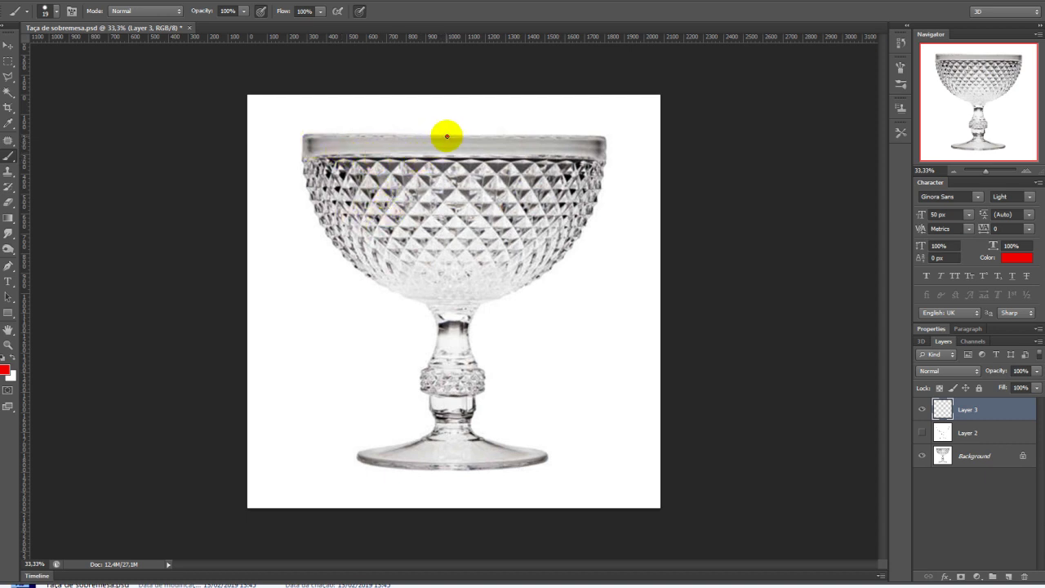
drag(446, 137, 448, 467)
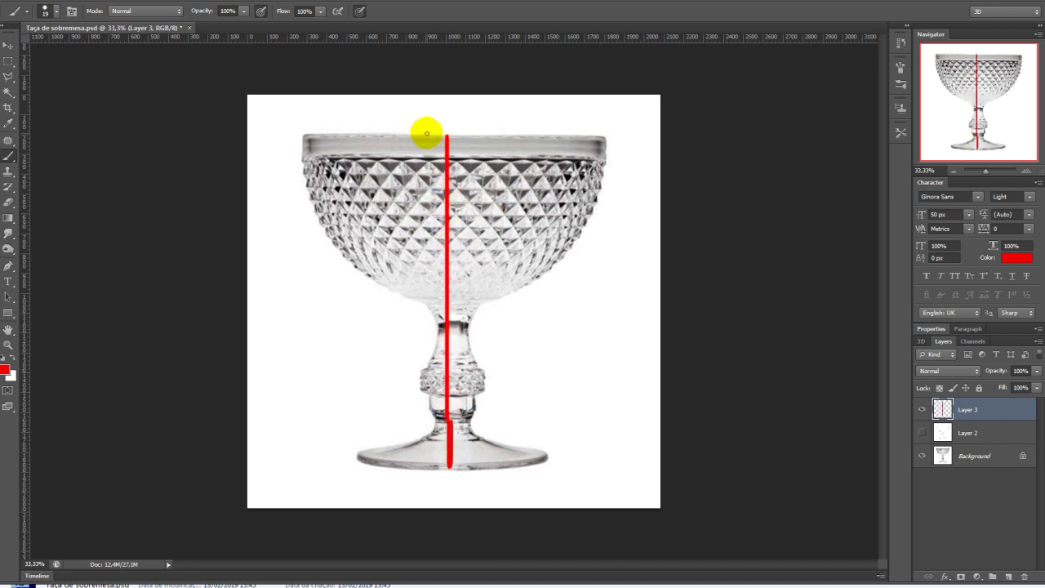
mouse_move(426, 133)
mouse_down()
mouse_move(433, 423)
mouse_move(407, 465)
mouse_up()
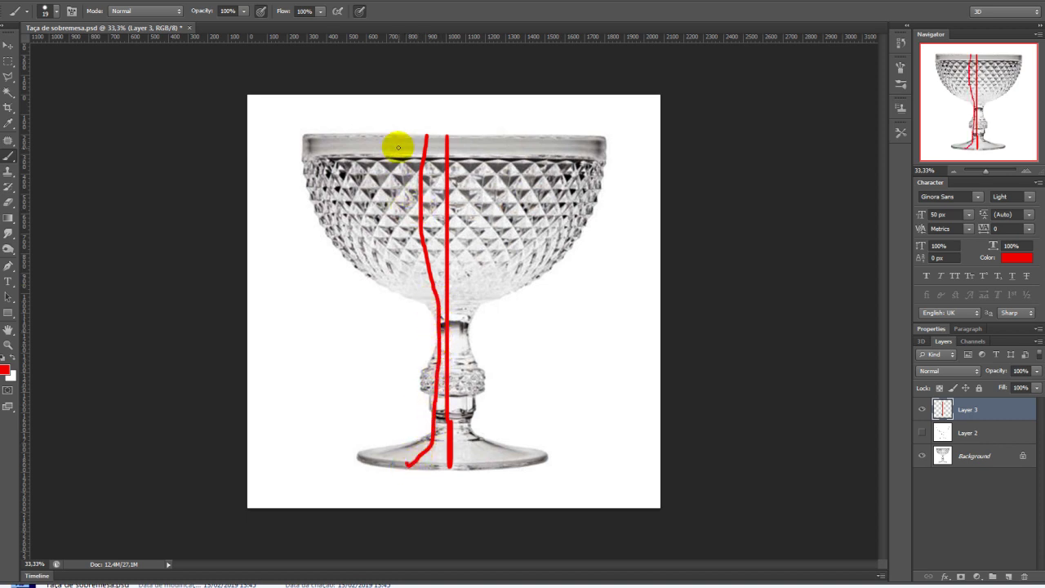
mouse_move(398, 135)
mouse_down()
mouse_move(397, 239)
mouse_move(431, 318)
mouse_up()
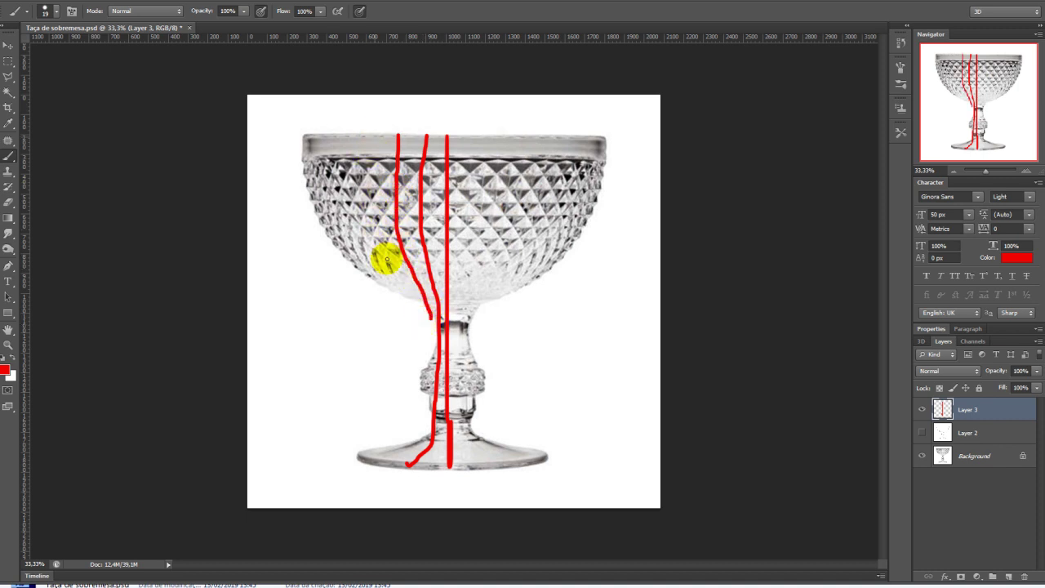
drag(374, 136, 428, 309)
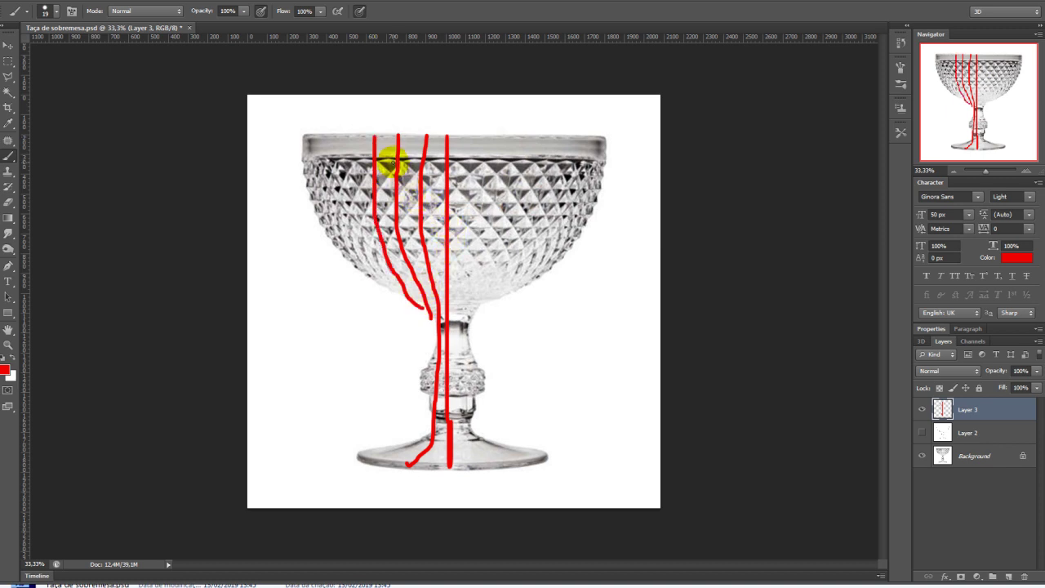
Paint three horizontal lines across the bowl and crossing diagonal strokes on its right side
drag(358, 173, 454, 174)
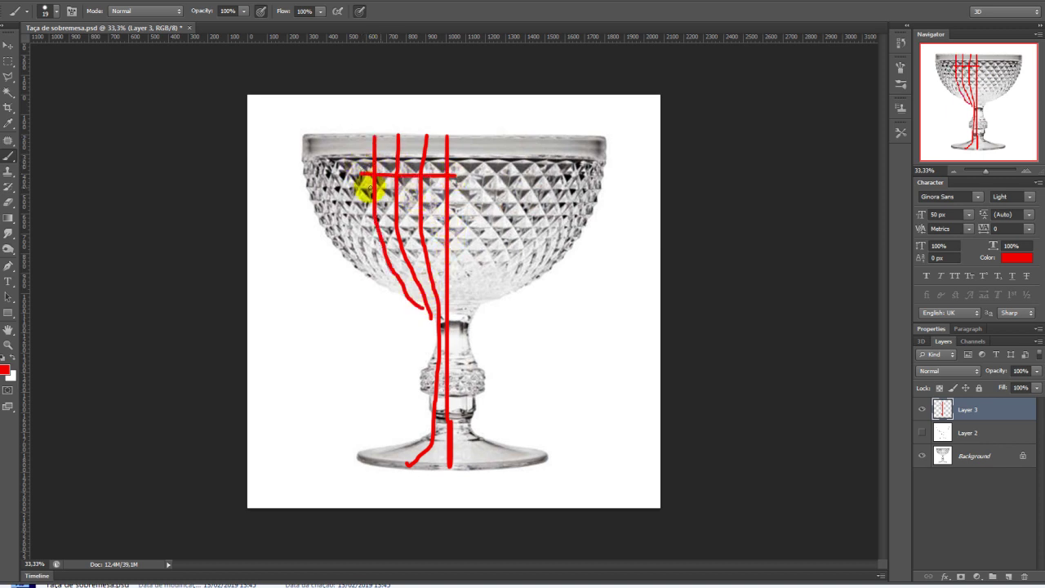
drag(359, 192, 478, 194)
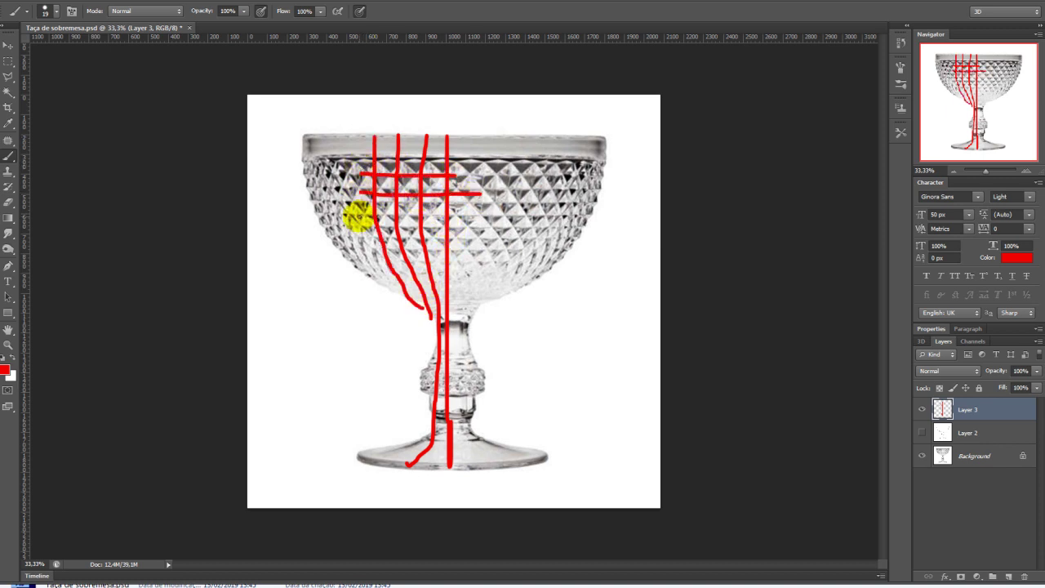
drag(357, 216, 469, 217)
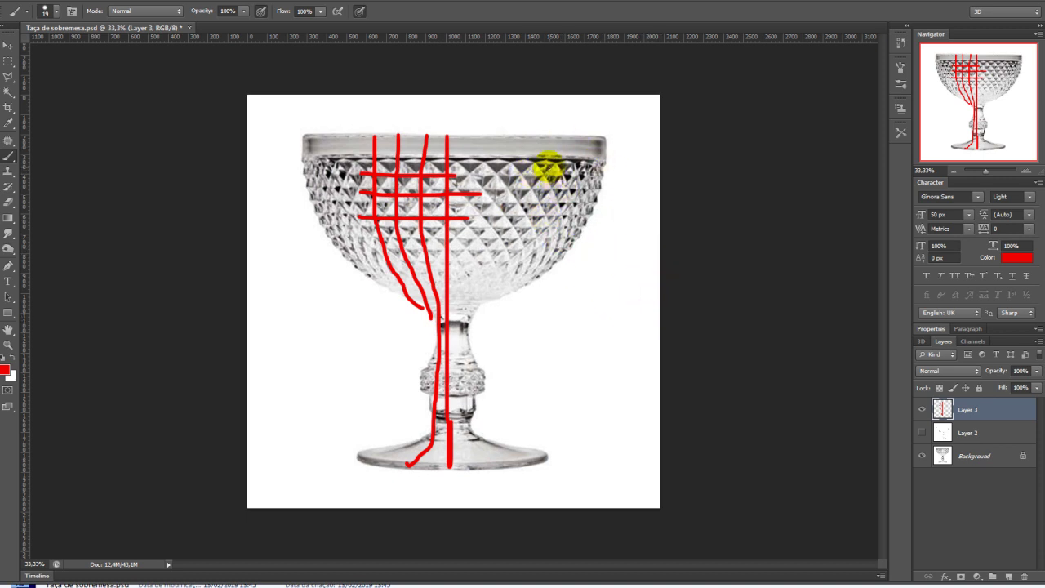
drag(556, 161, 462, 245)
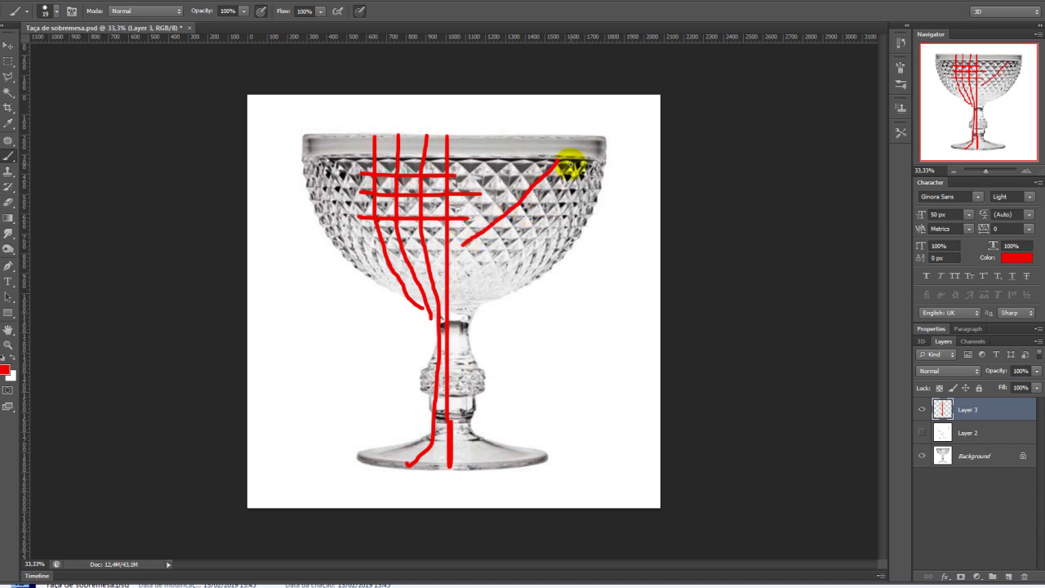
drag(570, 166, 457, 267)
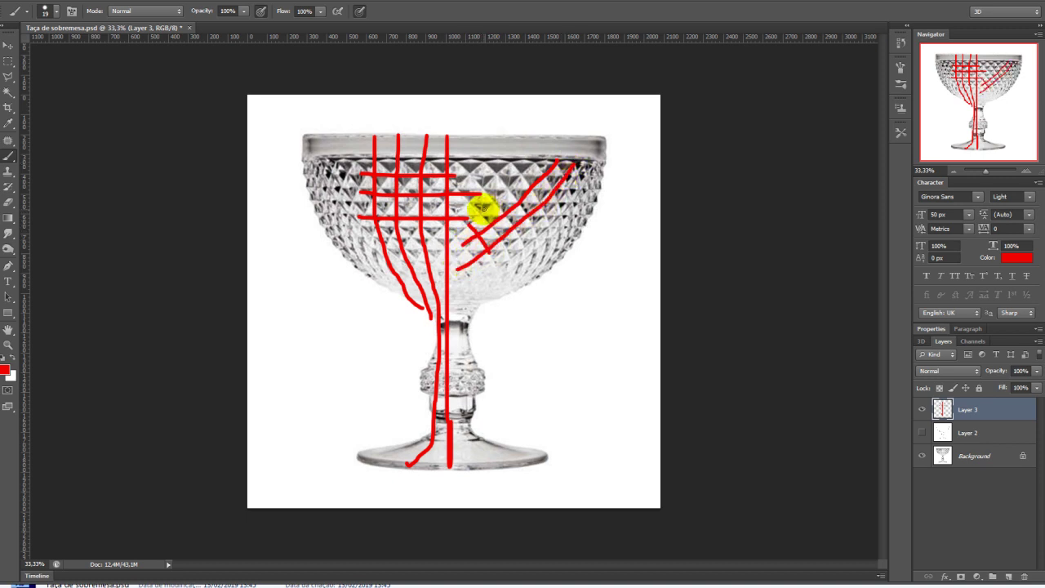
drag(477, 222, 510, 246)
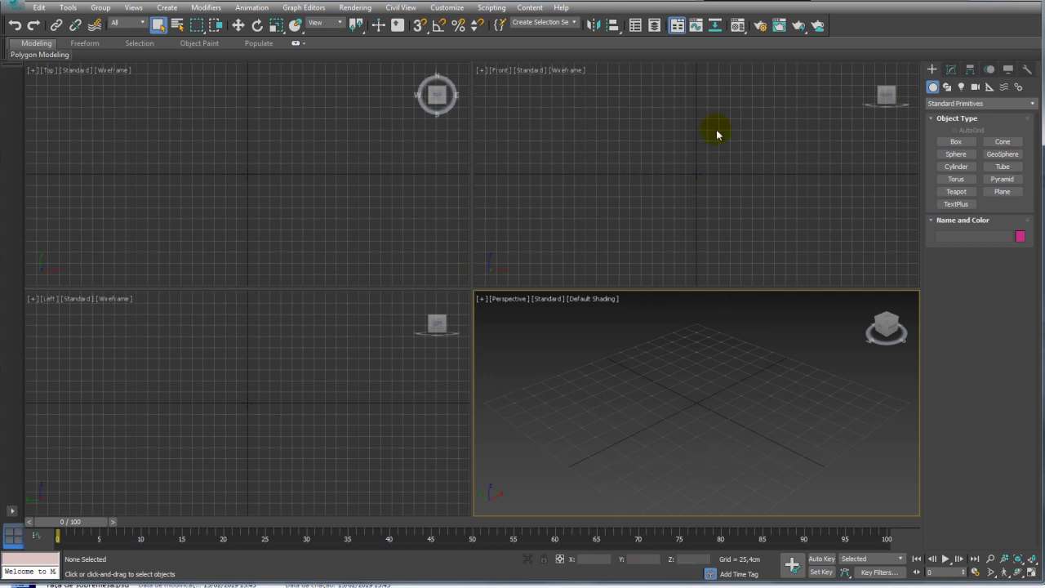
Draw a plane in the Front view and reduce its width segments to 1
middle_drag(695, 149, 695, 191)
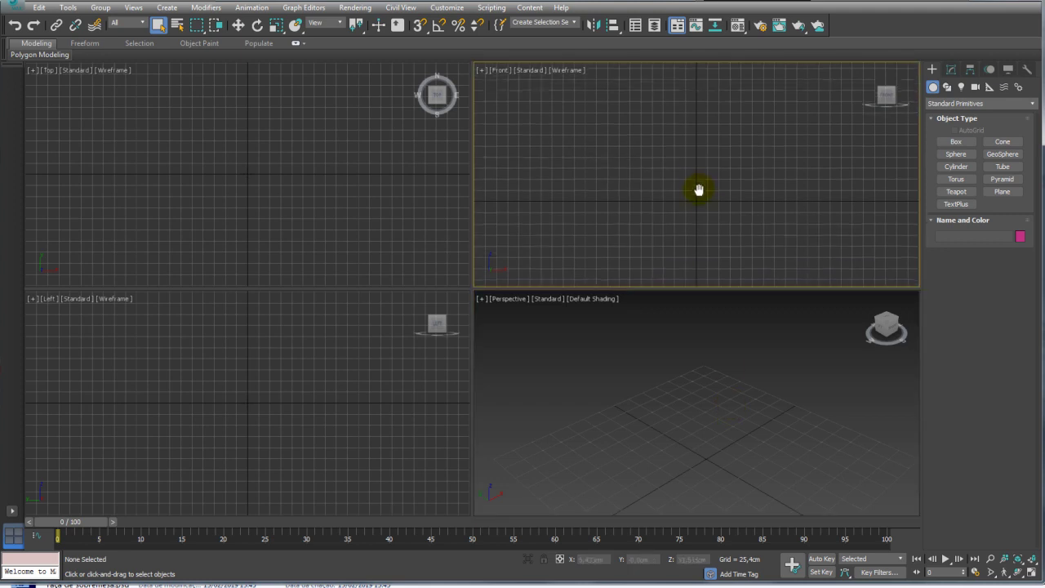
click(1002, 192)
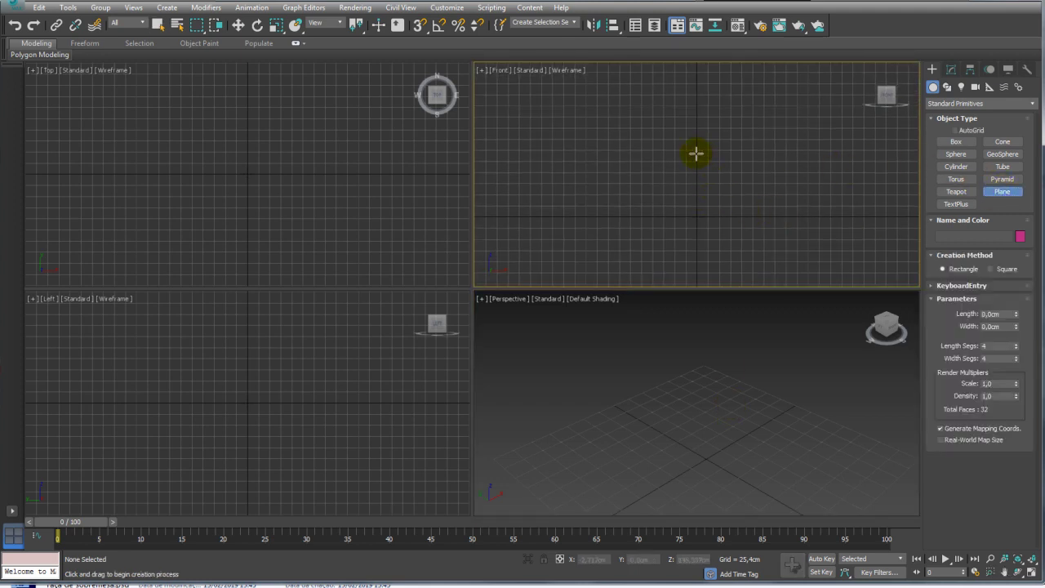
mouse_move(696, 153)
mouse_down()
mouse_move(778, 209)
mouse_move(735, 211)
mouse_up()
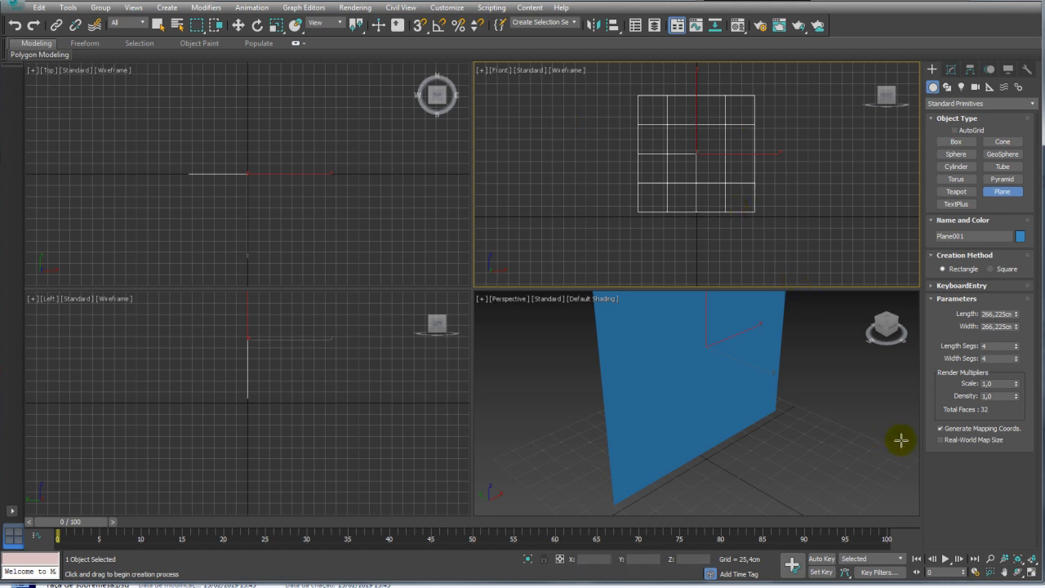
right_click(1017, 359)
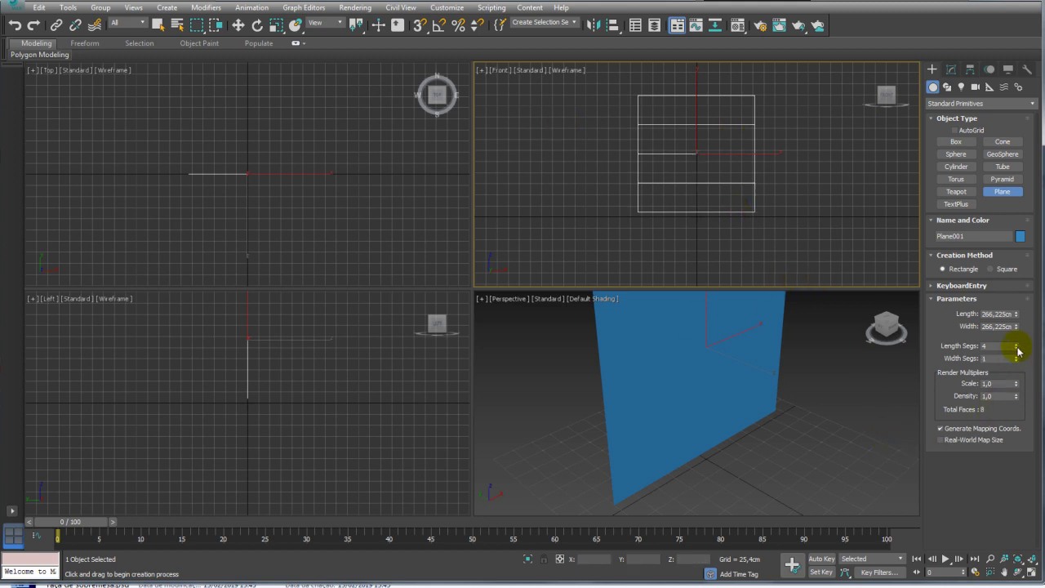
Texture the plane with the outline image, then replace it with the 'Taça de sobremesa.jpg' photo
right_click(788, 401)
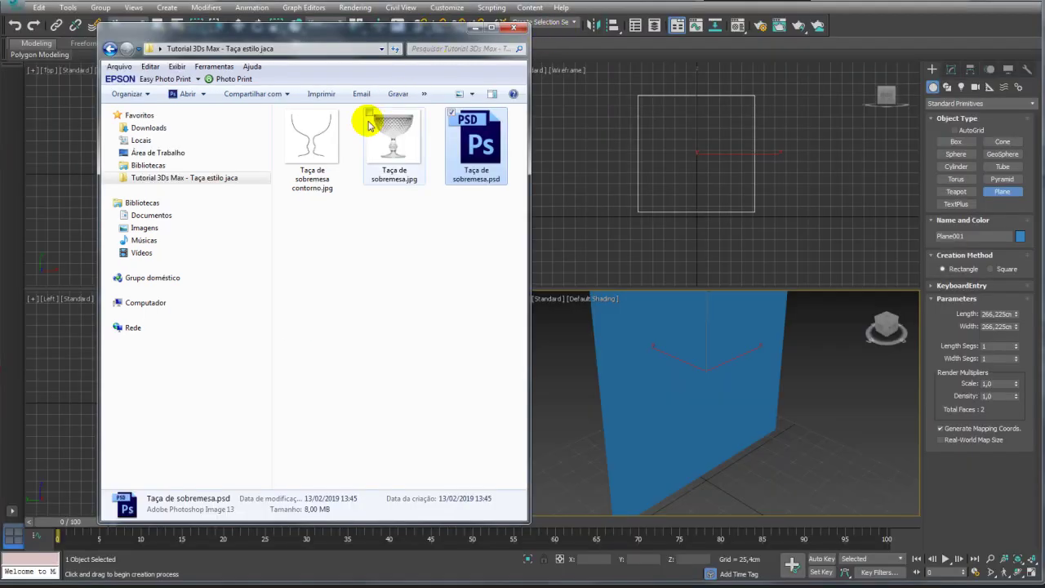
drag(311, 141, 608, 379)
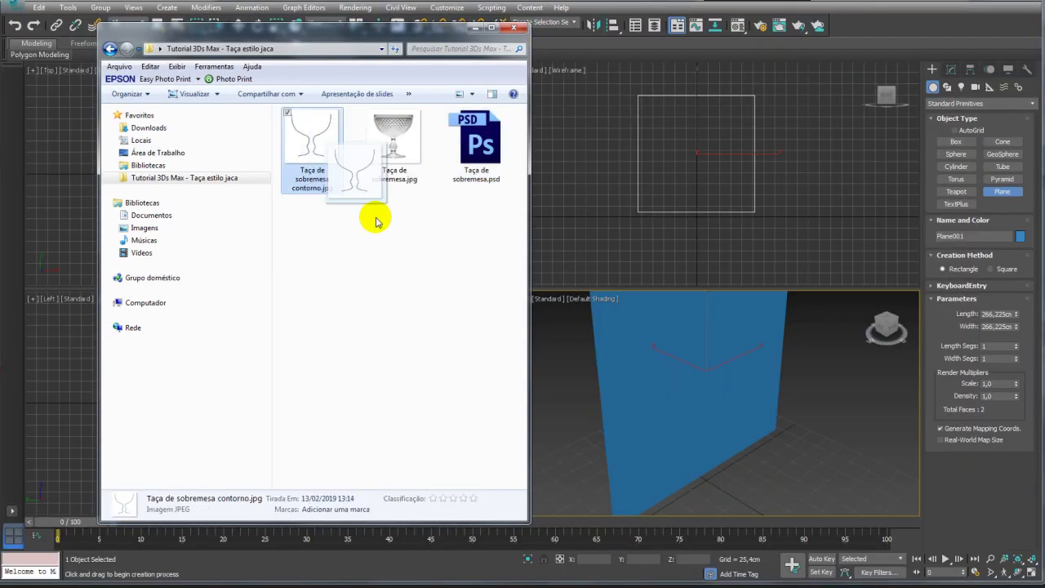
drag(683, 380, 686, 382)
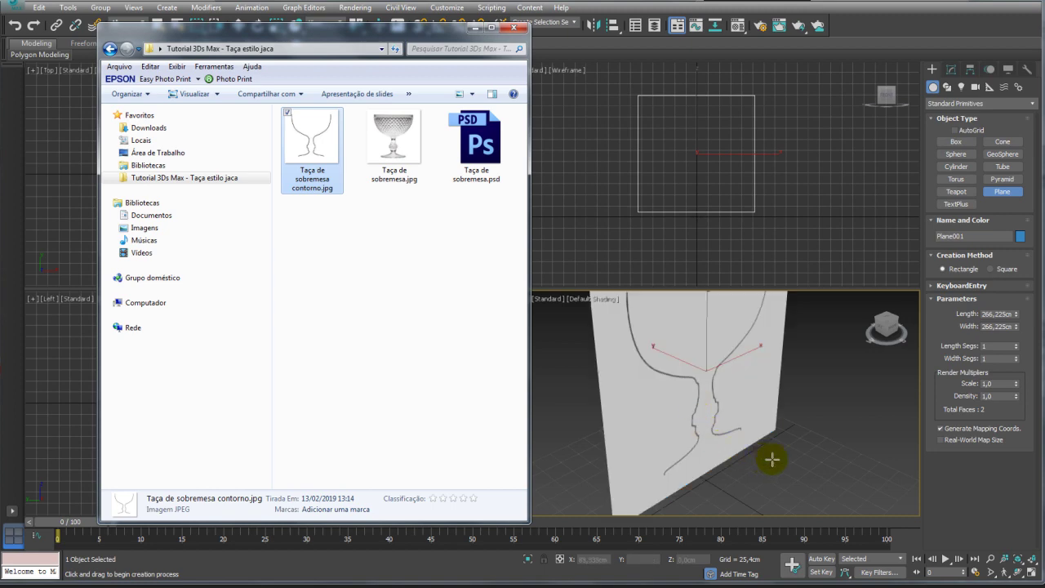
alt+middle_drag(778, 422, 751, 424)
key(alt+Tab)
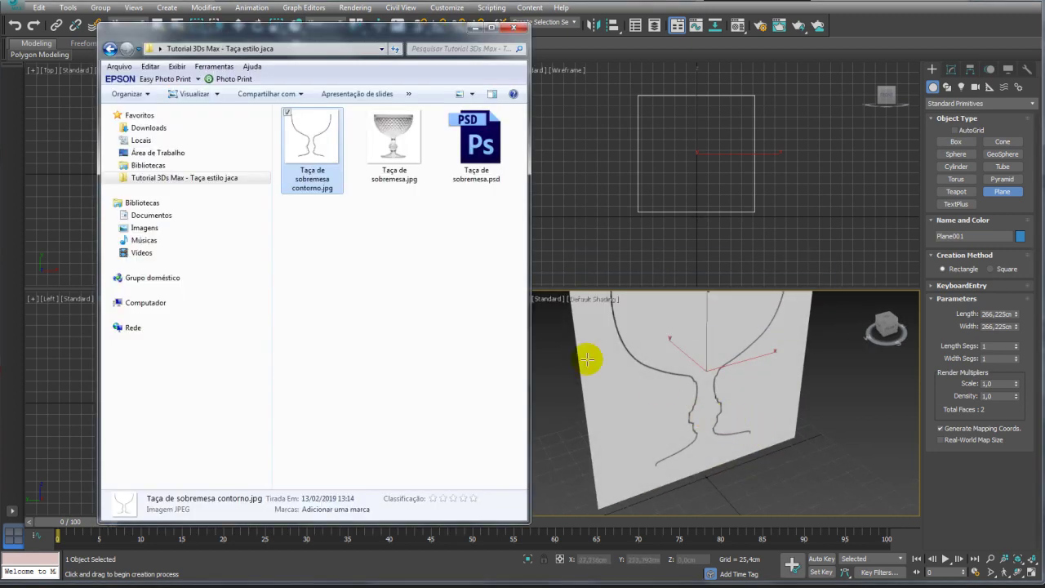
drag(398, 145, 728, 384)
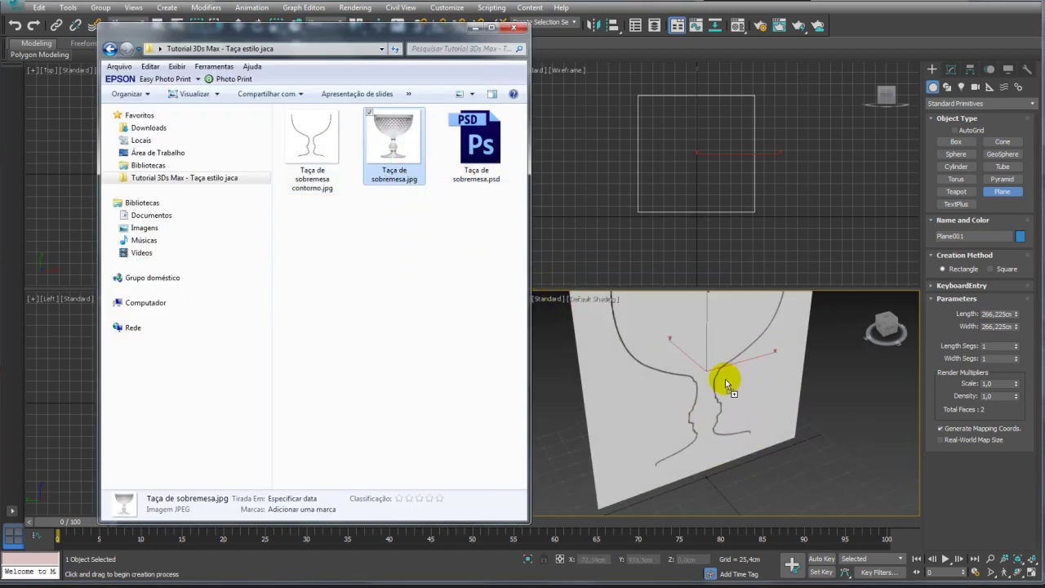
alt+middle_drag(681, 404, 692, 397)
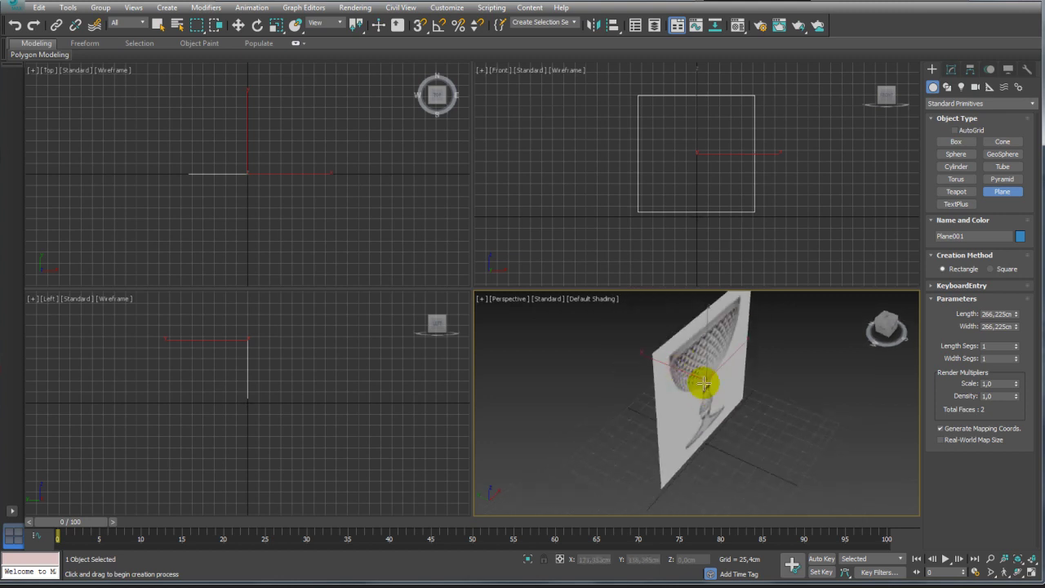
Move the goblet reference plane back along the Y axis
key(w)
drag(667, 367, 574, 336)
mouse_move(687, 422)
alt+middle_down()
mouse_move(582, 378)
mouse_move(695, 425)
mouse_move(616, 409)
mouse_move(765, 441)
mouse_move(808, 433)
alt+middle_up()
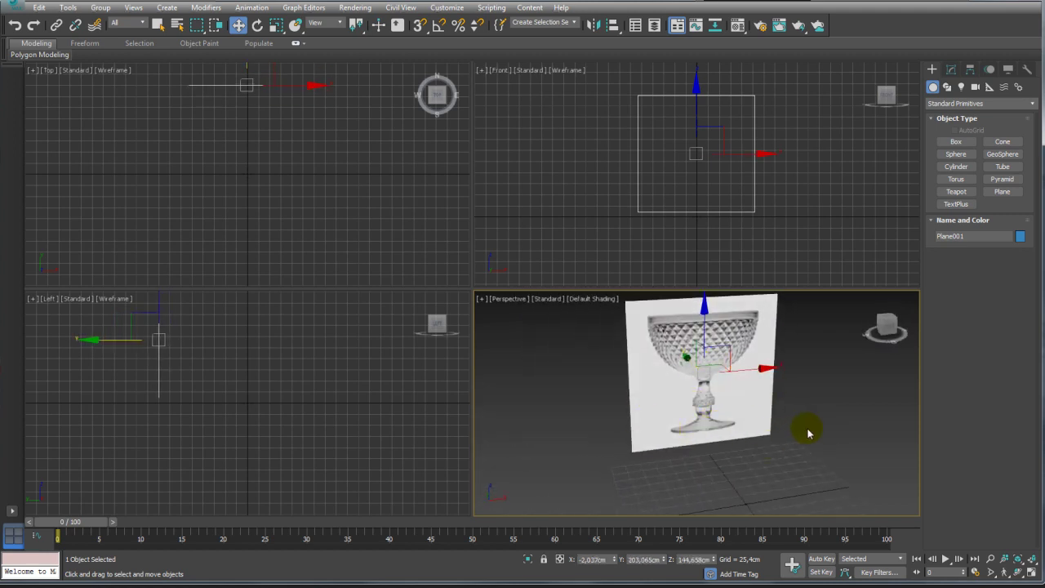
Maximize the Perspective viewport and frame the goblet photo's faceted bowl
click(1032, 575)
alt+middle_drag(667, 334, 632, 361)
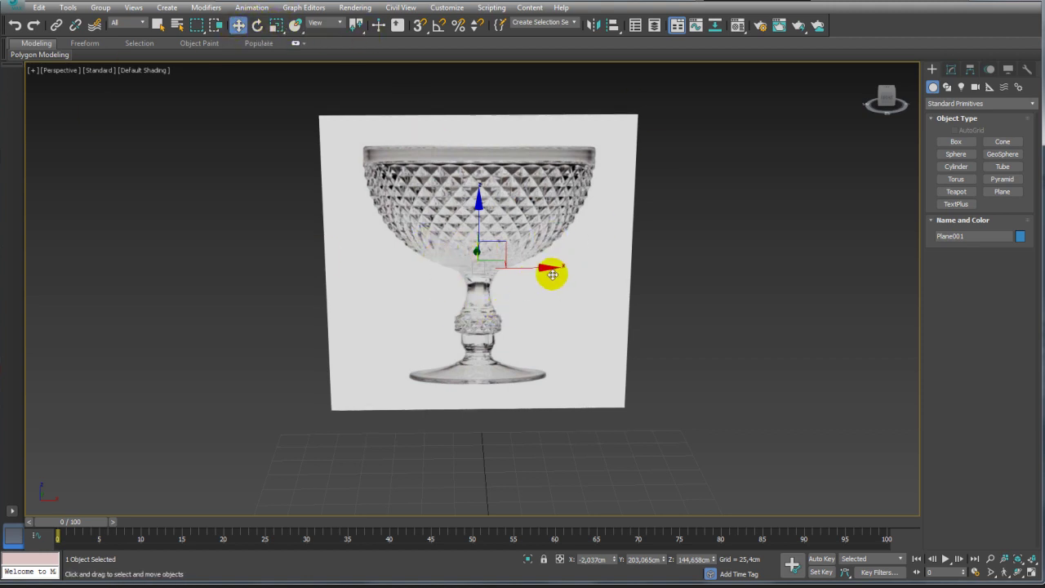
mouse_move(496, 233)
alt+middle_down()
mouse_move(506, 228)
mouse_move(478, 220)
alt+middle_up()
scroll(481, 204, up, 3)
scroll(495, 182, up, 3)
scroll(497, 191, down, 6)
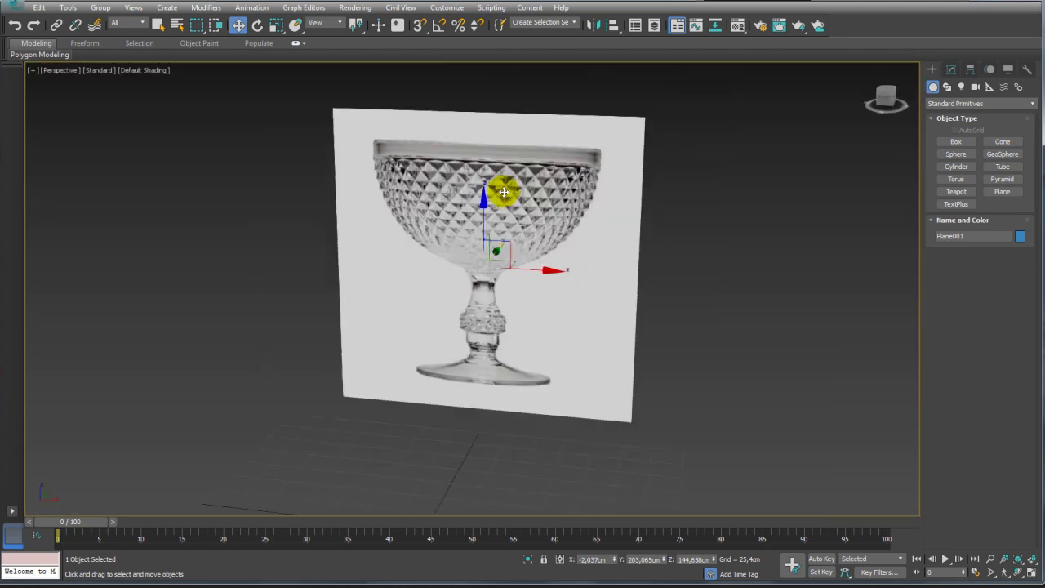
alt+middle_drag(574, 261, 574, 273)
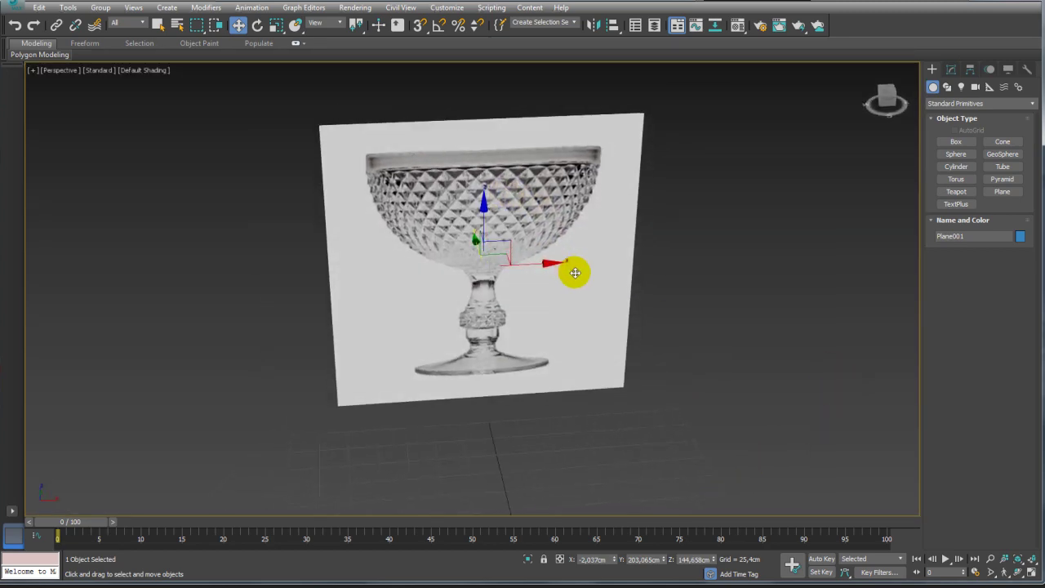
scroll(485, 174, up, 3)
scroll(485, 174, up, 5)
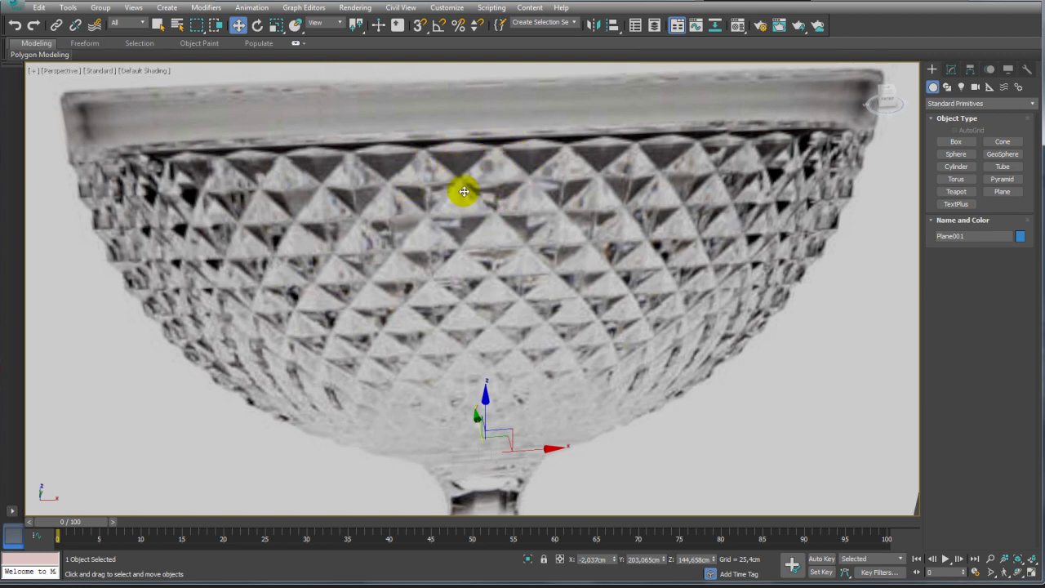
middle_drag(582, 252, 497, 256)
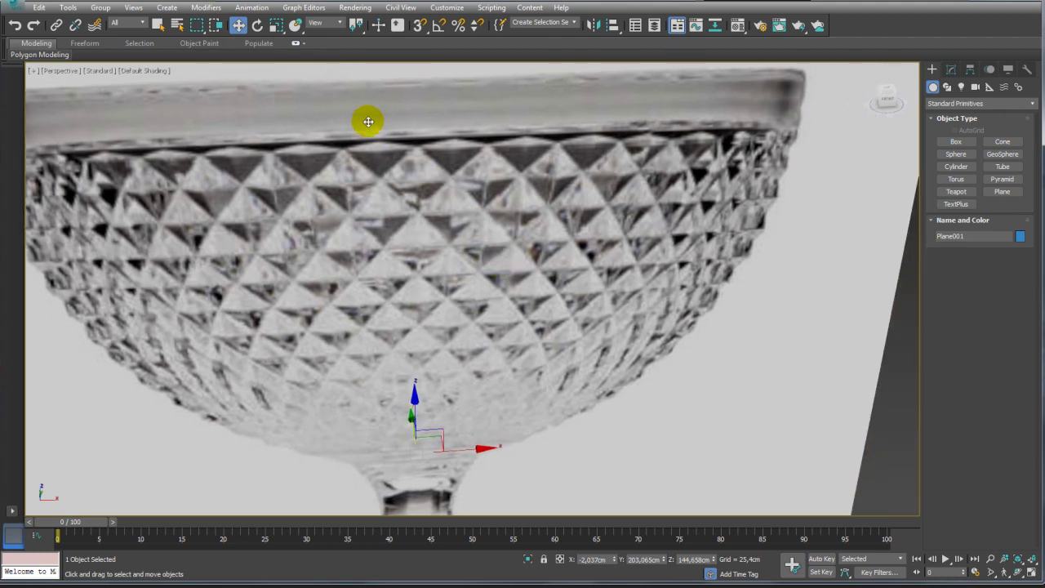
scroll(474, 212, down, 3)
scroll(462, 225, up, 3)
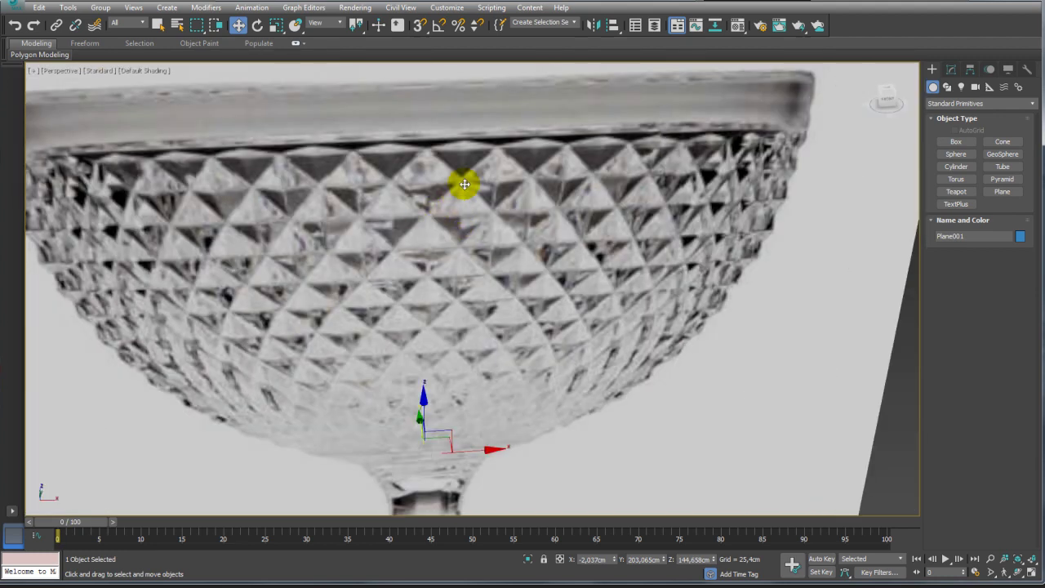
scroll(448, 238, down, 3)
scroll(688, 284, down, 3)
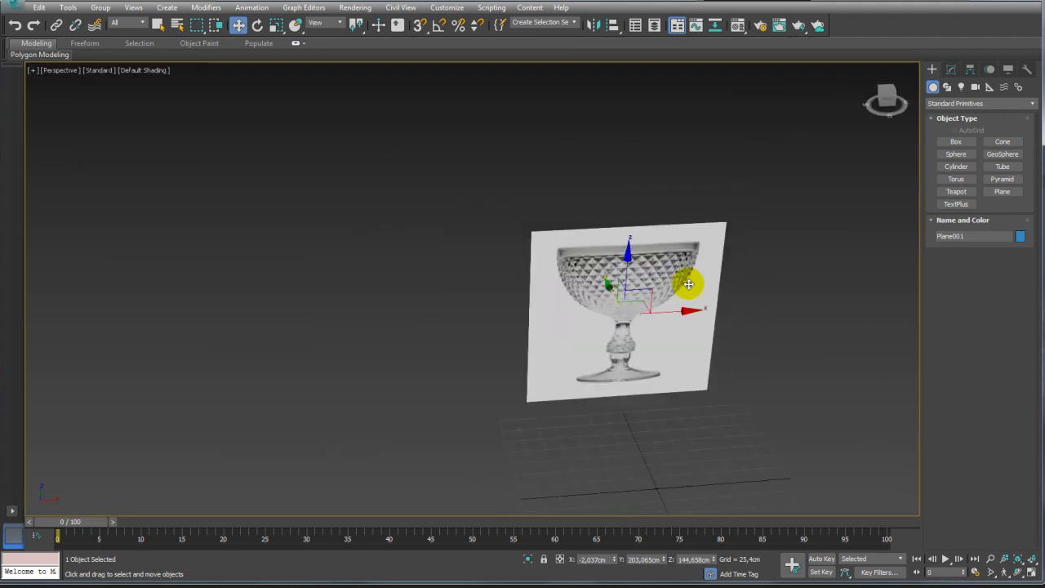
middle_drag(688, 284, 582, 287)
scroll(582, 287, up, 2)
Draw a small new plane on the ground grid beside the goblet backdrop
click(1002, 191)
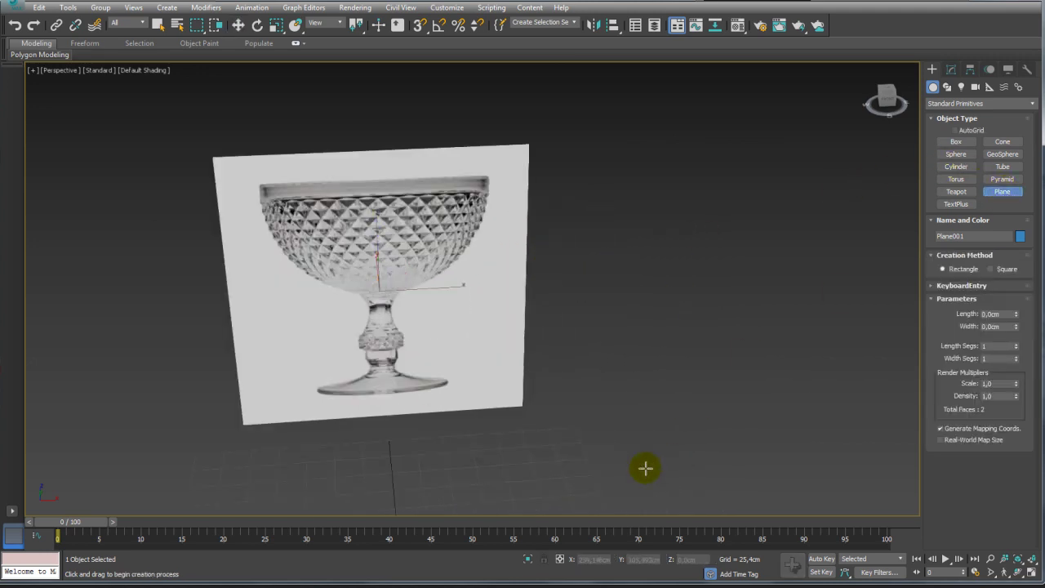
drag(642, 466, 679, 490)
alt+middle_drag(679, 490, 656, 349)
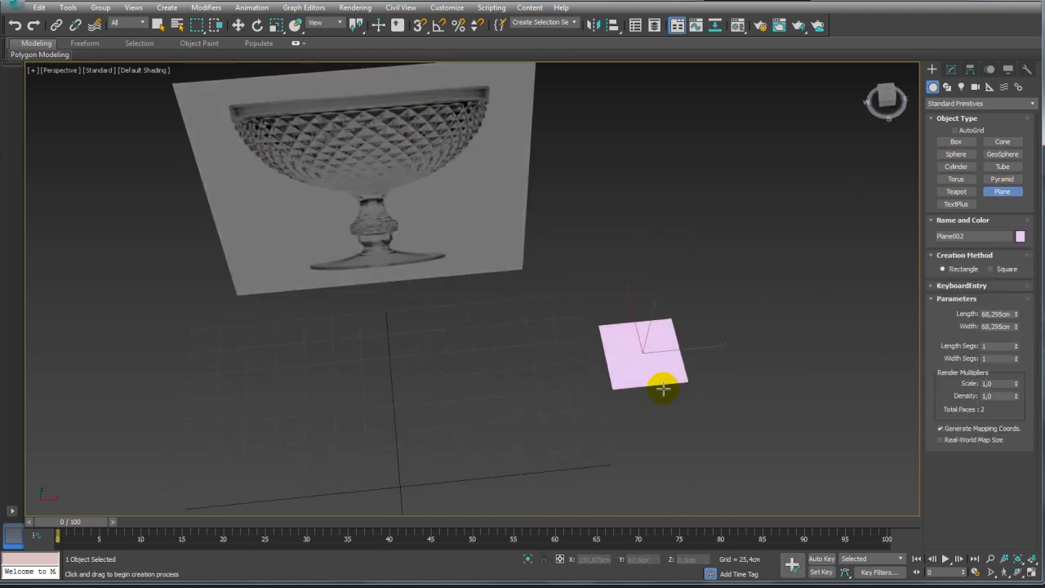
Convert Plane002 to Editable Poly and select its single polygon
key(w)
right_click(655, 349)
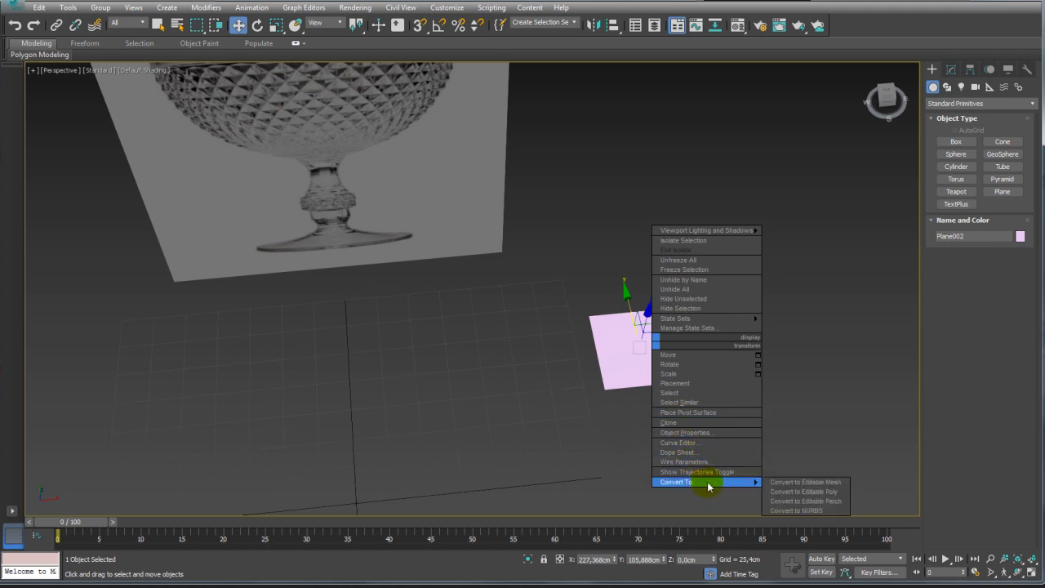
click(790, 494)
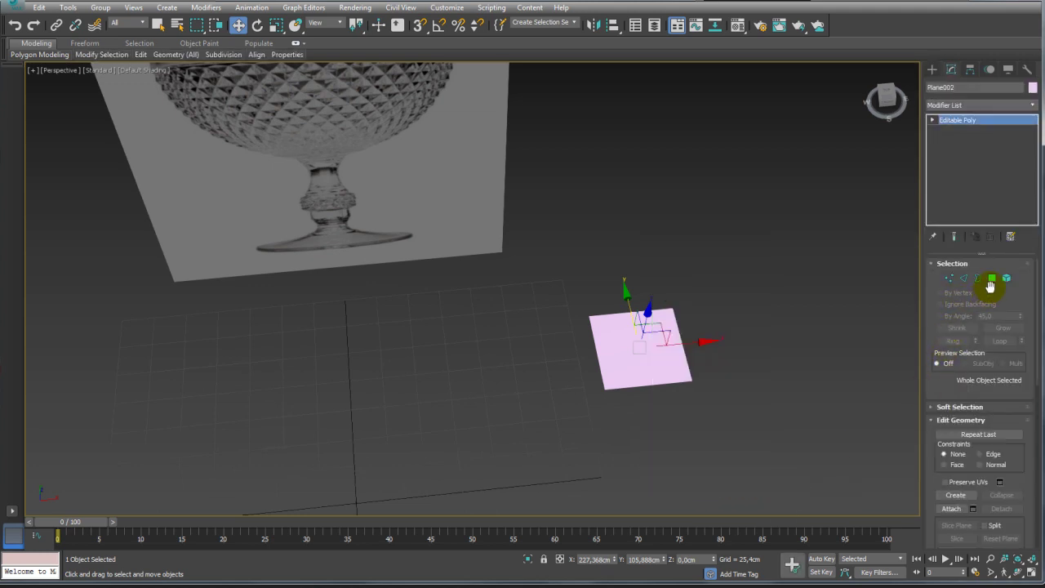
click(993, 280)
click(660, 367)
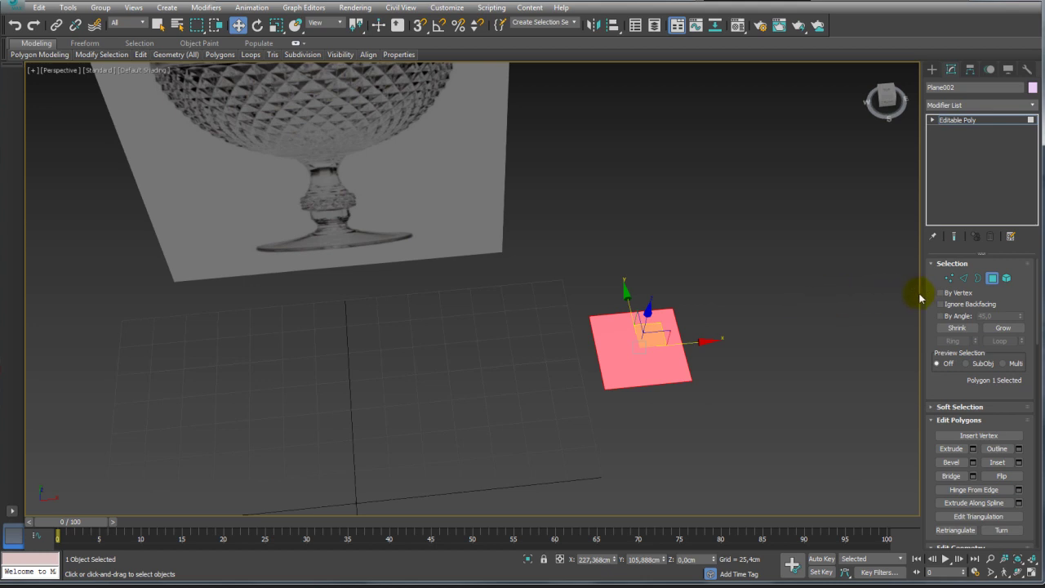
drag(913, 294, 836, 290)
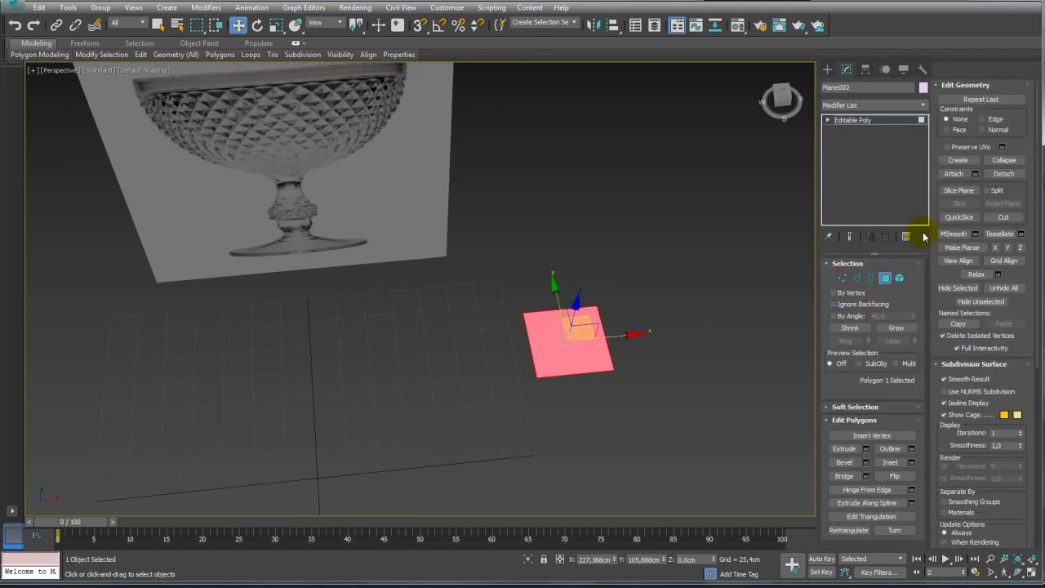
Inset the polygon, then bevel it upward and inward into a pointed pyramid
click(896, 463)
drag(558, 355, 559, 338)
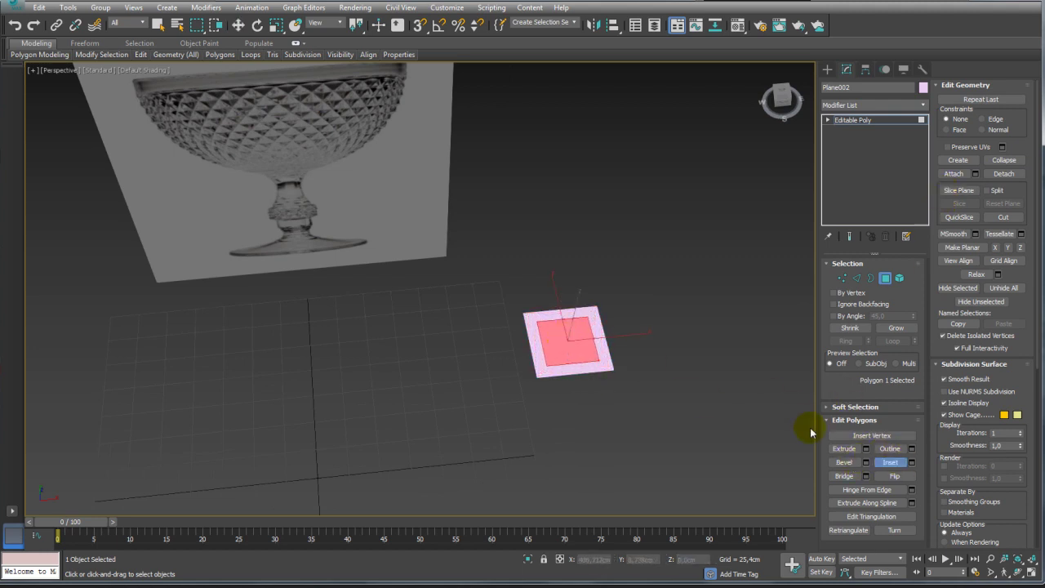
click(845, 462)
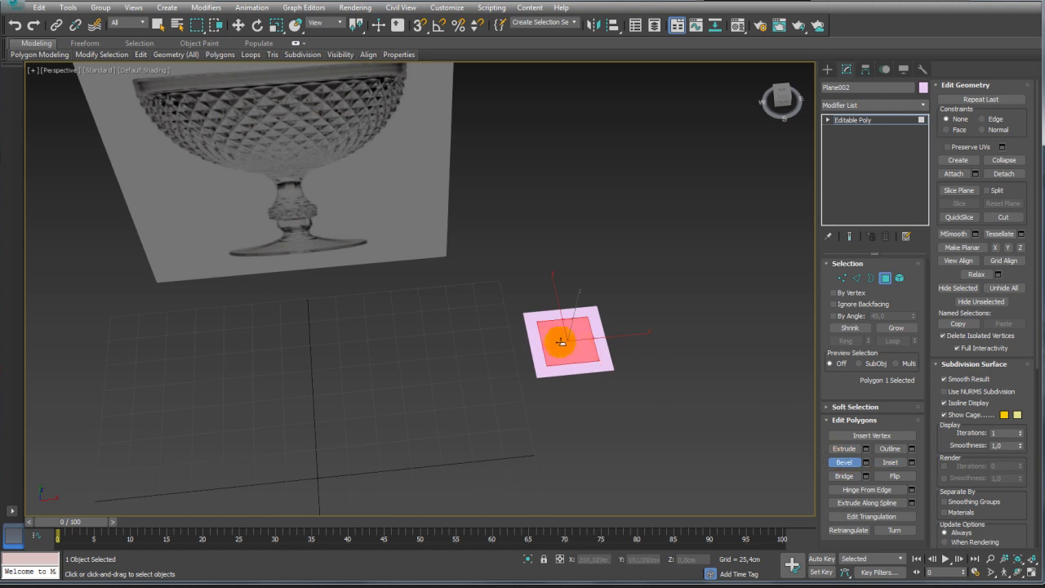
mouse_move(560, 340)
mouse_down()
mouse_move(567, 310)
mouse_move(585, 337)
mouse_up()
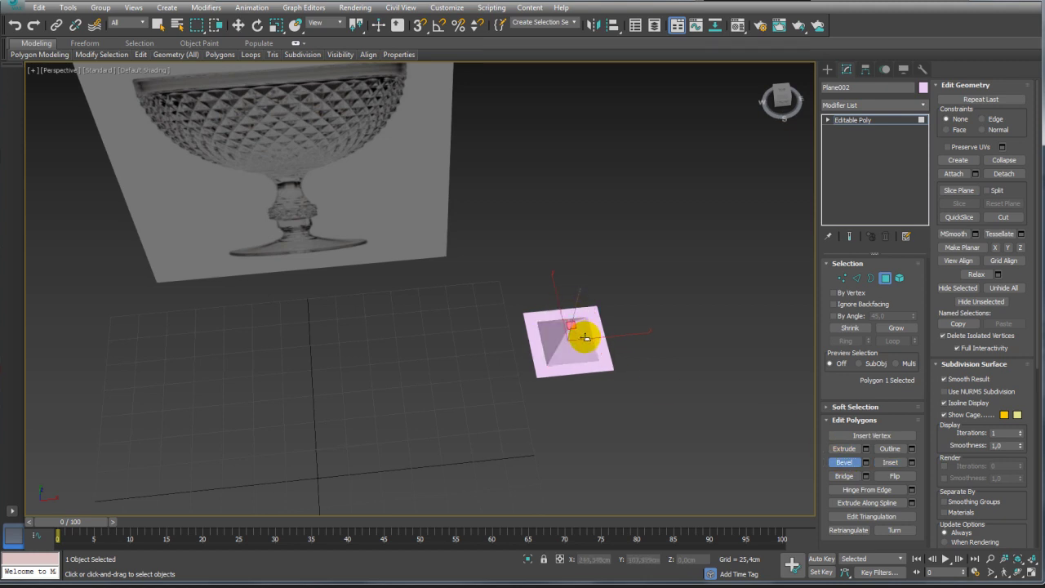
click(585, 337)
Exit Polygon mode and orbit around to inspect the beveled pyramid
alt+middle_drag(585, 337, 560, 349)
scroll(560, 349, up, 3)
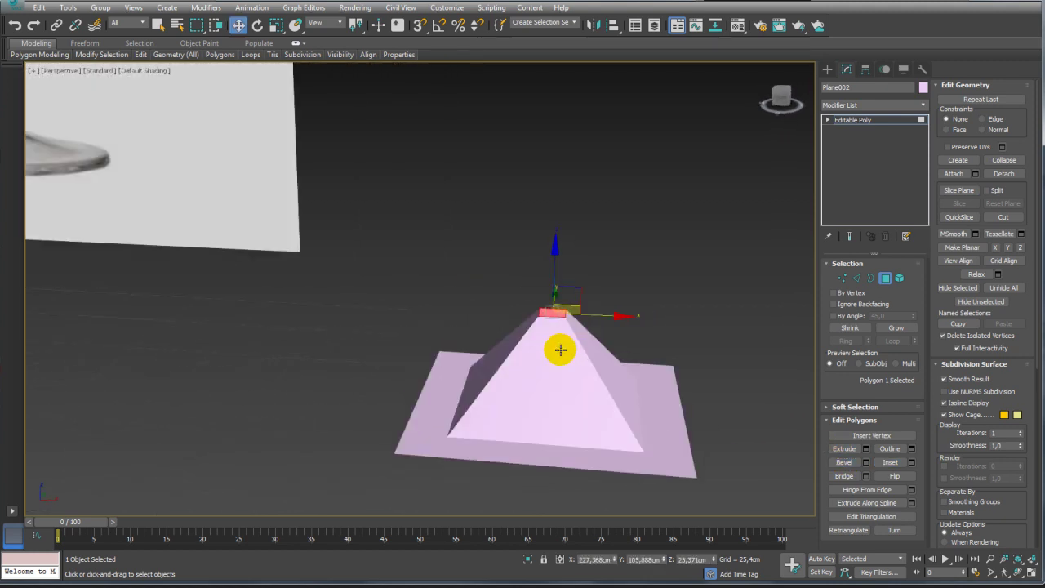
scroll(530, 337, down, 2)
click(862, 128)
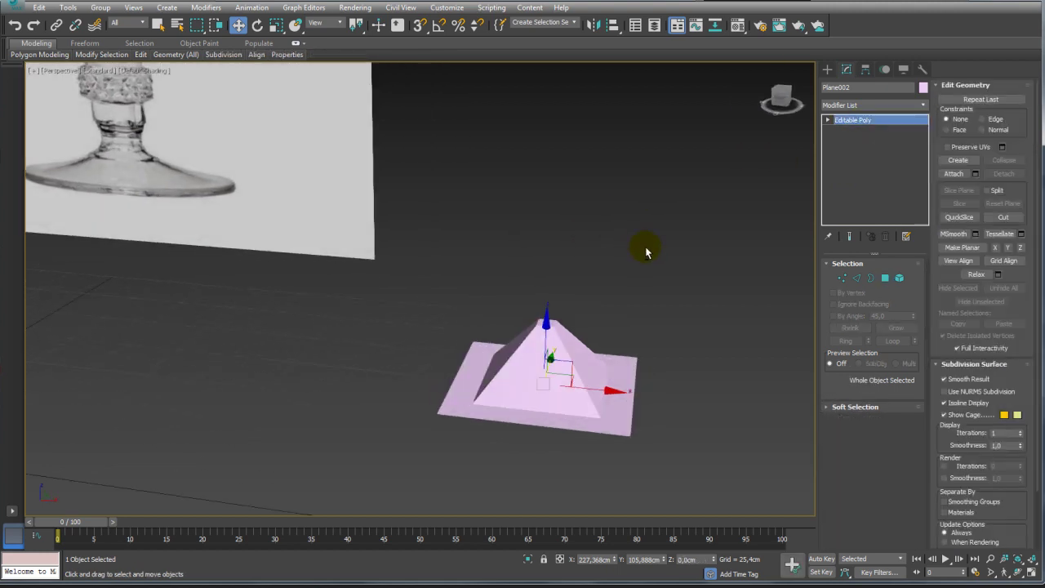
alt+middle_drag(645, 245, 900, 139)
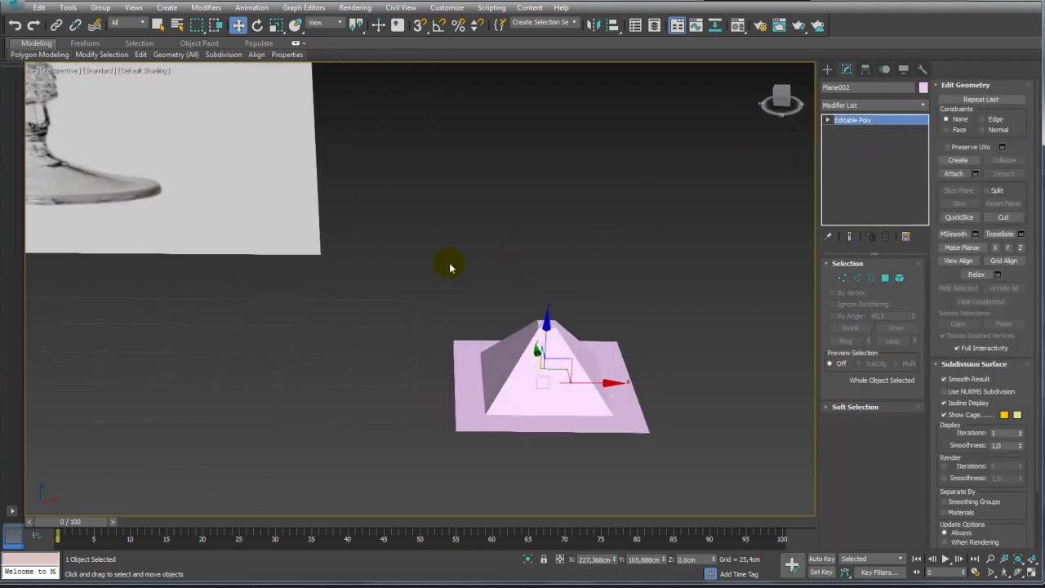
scroll(546, 278, down, 2)
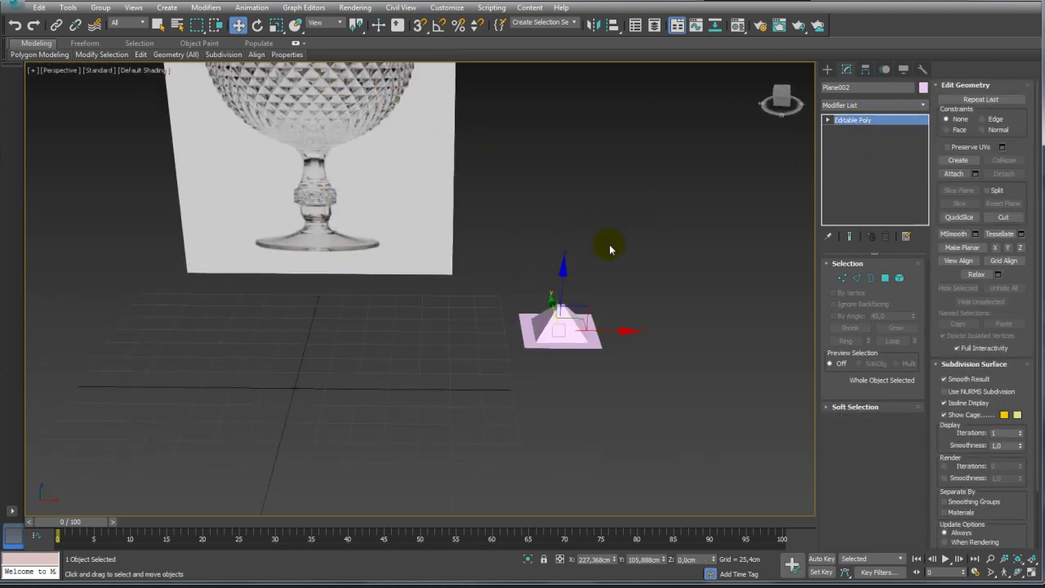
scroll(609, 249, up, 1)
scroll(626, 286, up, 1)
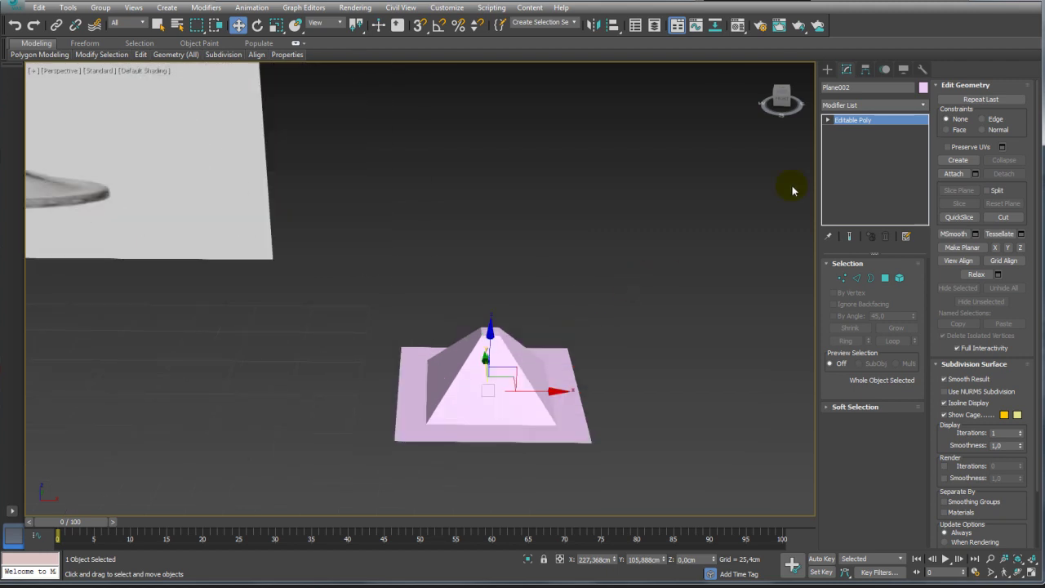
Add a TurboSmooth modifier and turn on Edged Faces to inspect the smoothed mesh
click(925, 106)
drag(923, 129, 923, 441)
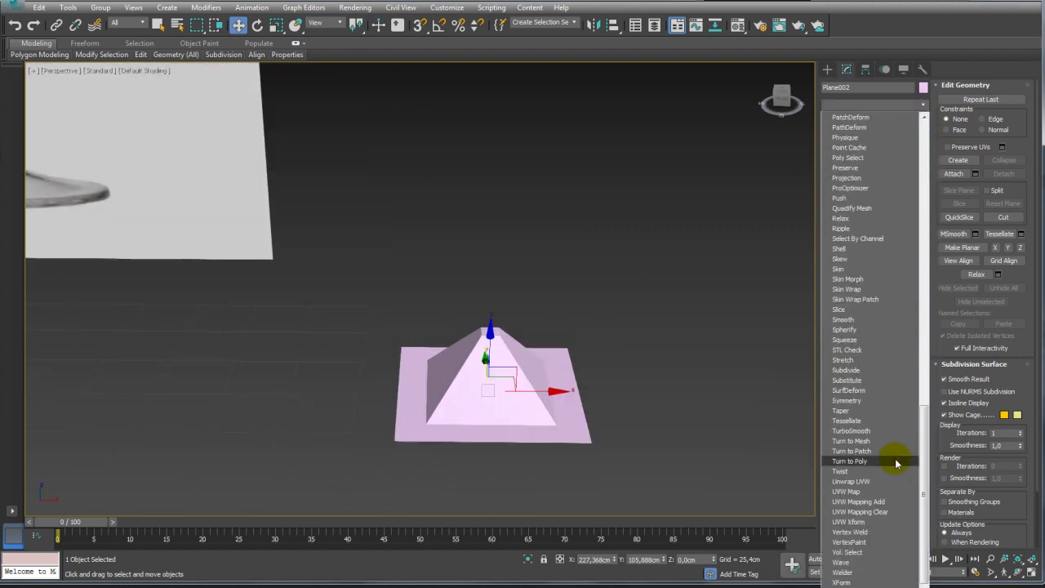
click(880, 431)
mouse_move(667, 368)
alt+middle_down()
mouse_move(575, 367)
mouse_move(580, 415)
alt+middle_up()
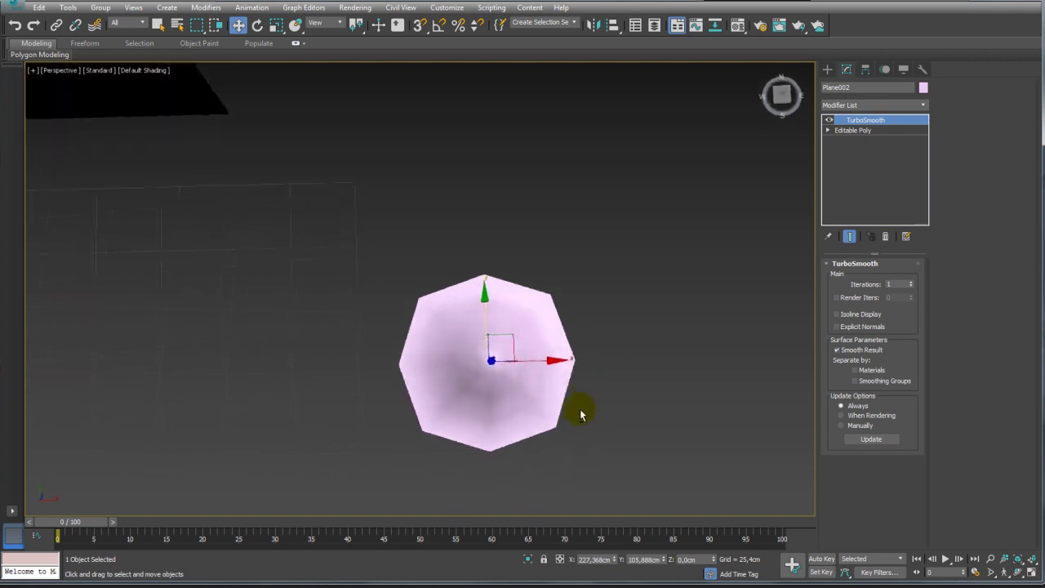
key(F4)
mouse_move(508, 401)
alt+middle_down()
mouse_move(522, 334)
mouse_move(549, 343)
alt+middle_up()
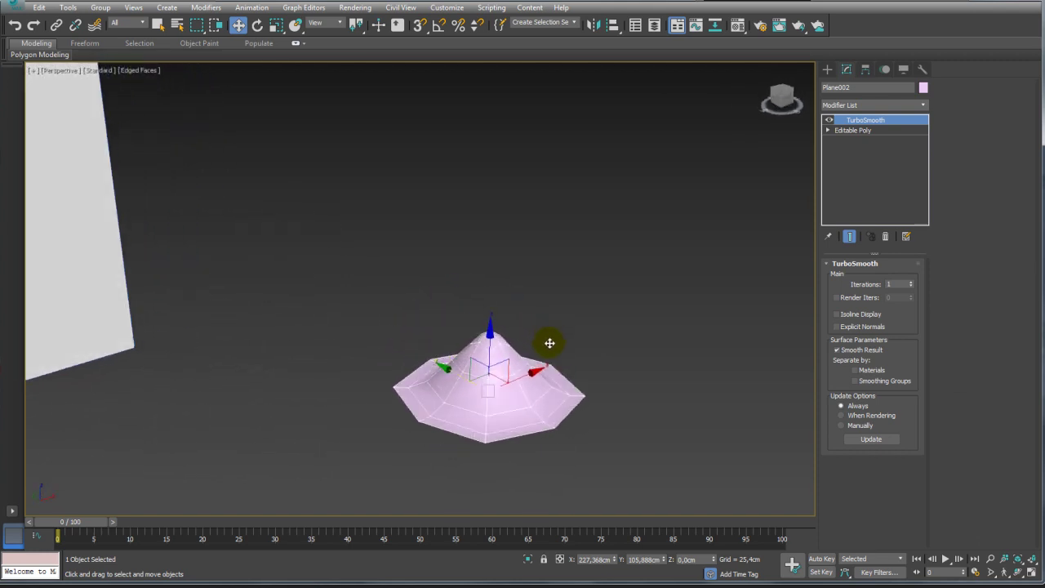
mouse_move(511, 280)
alt+middle_down()
mouse_move(560, 364)
mouse_move(455, 387)
alt+middle_up()
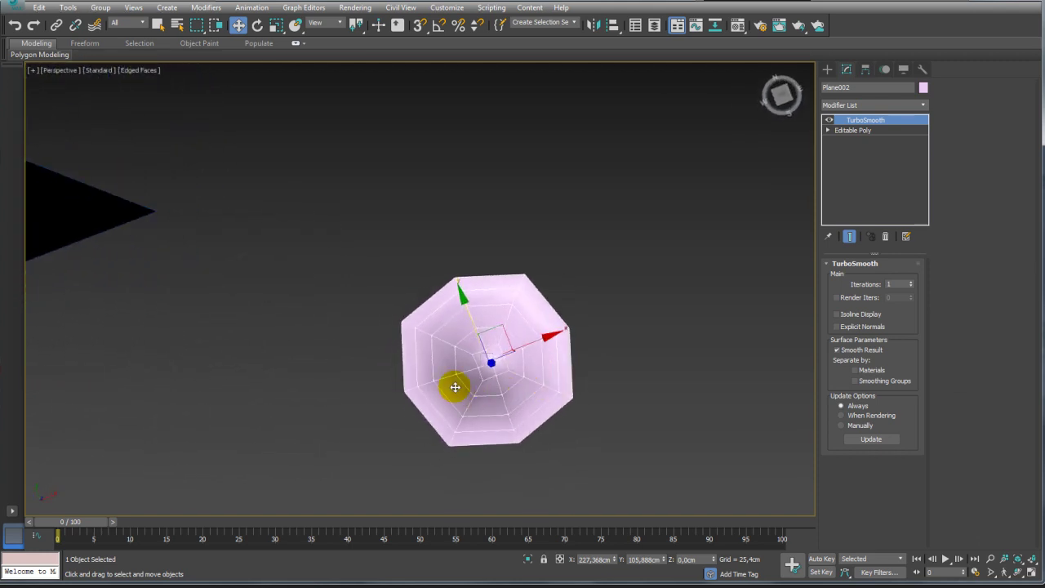
alt+middle_drag(560, 367, 615, 277)
Return to the Editable Poly level and select the pyramid's small top face
click(856, 130)
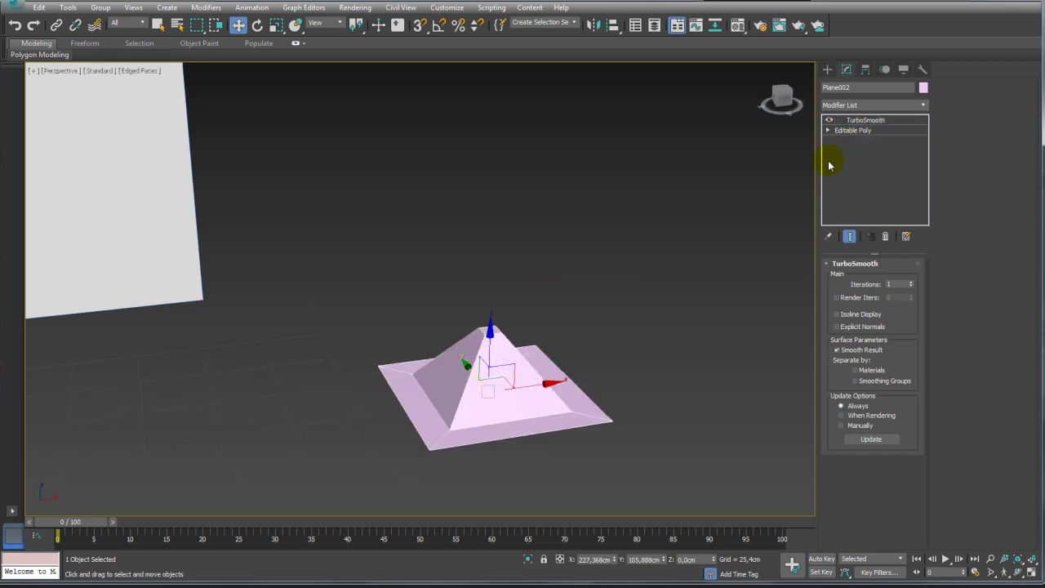
alt+middle_drag(571, 343, 560, 302)
click(884, 278)
Collapse the pyramid's flat top face into a single apex point
scroll(555, 270, up, 1)
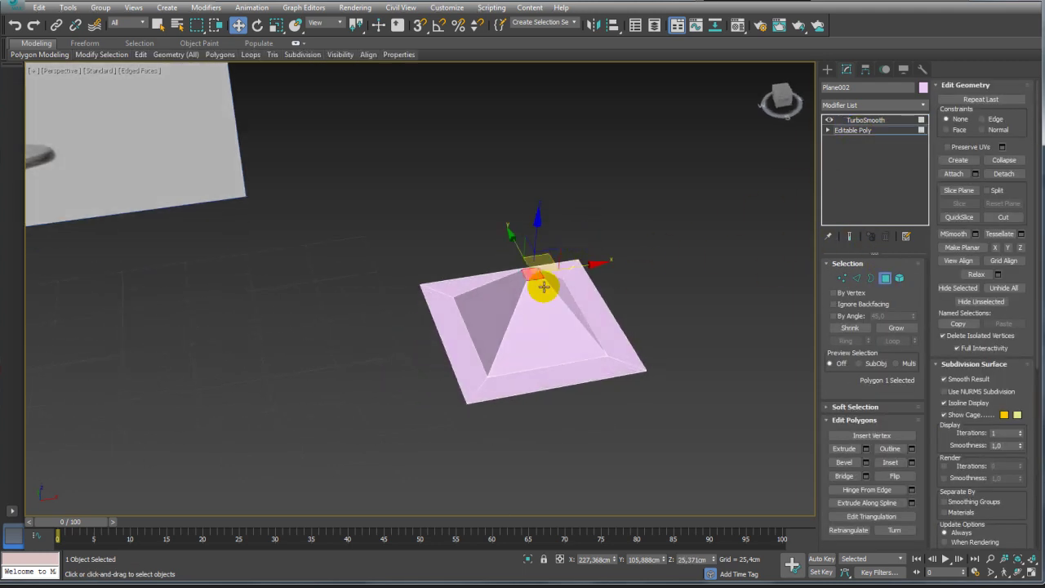
scroll(541, 285, up, 4)
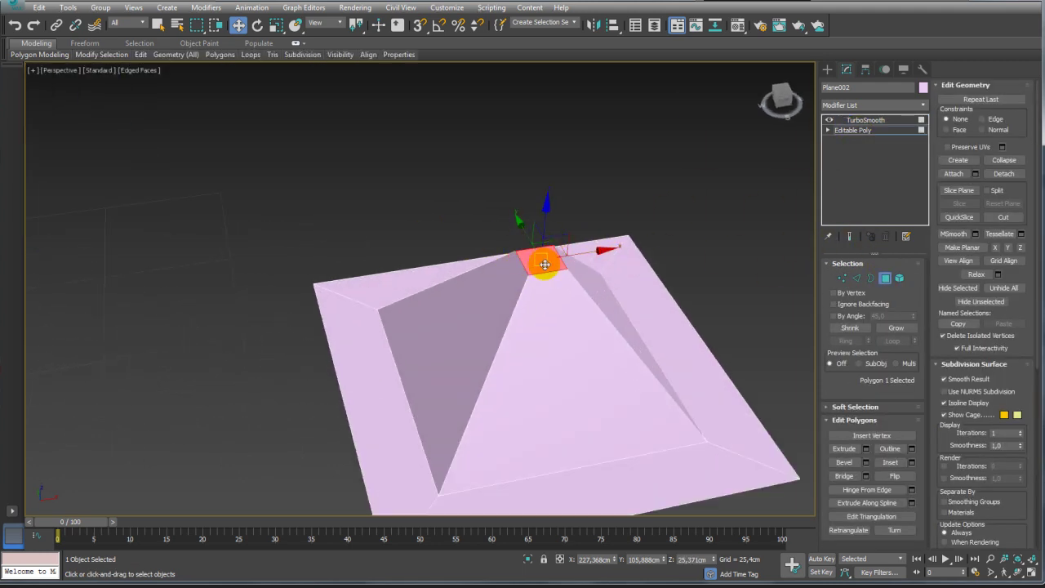
alt+middle_drag(571, 256, 562, 257)
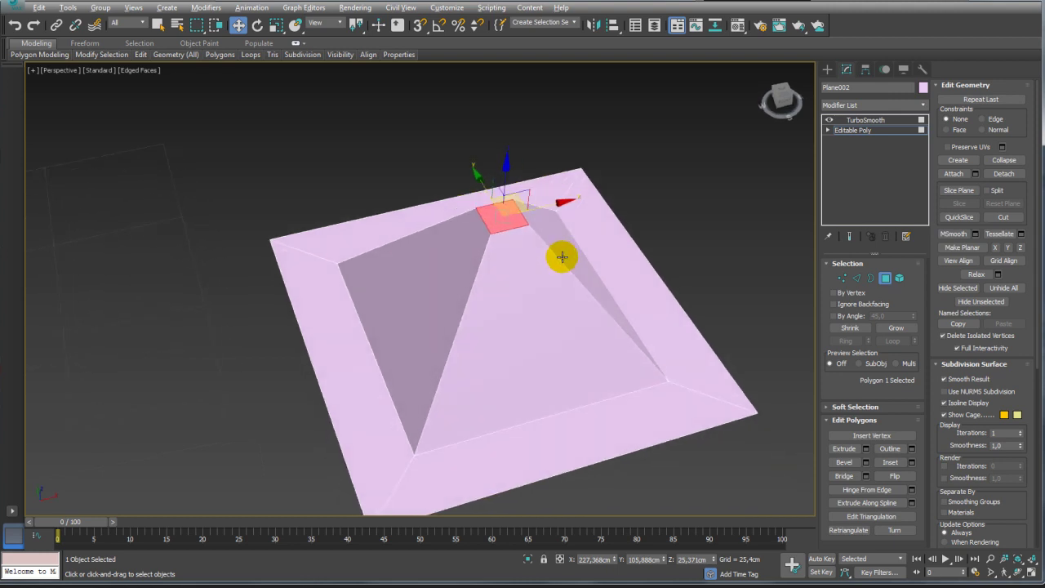
click(1016, 157)
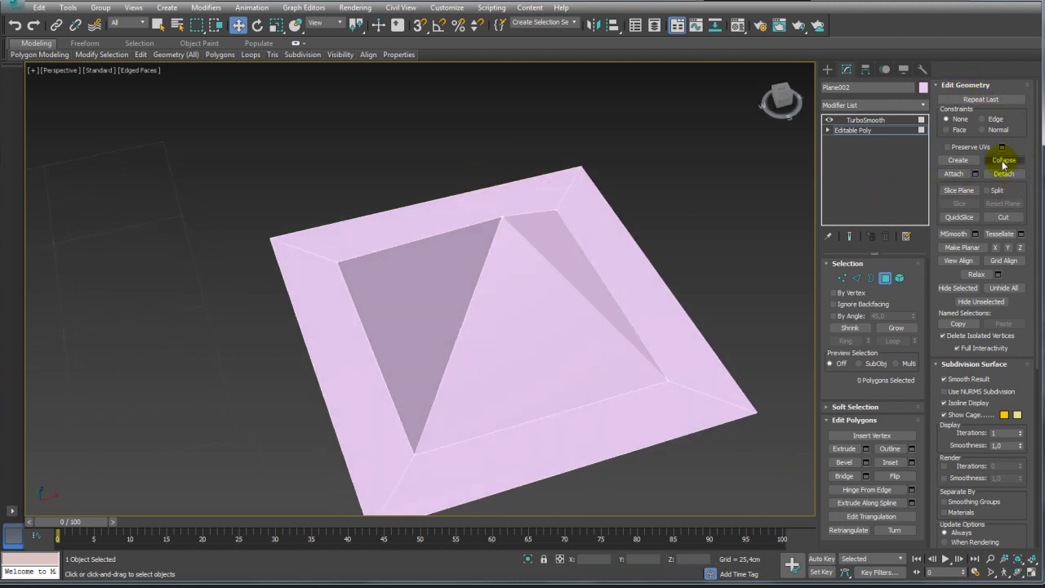
mouse_move(648, 250)
alt+middle_down()
mouse_move(636, 263)
mouse_move(645, 240)
alt+middle_up()
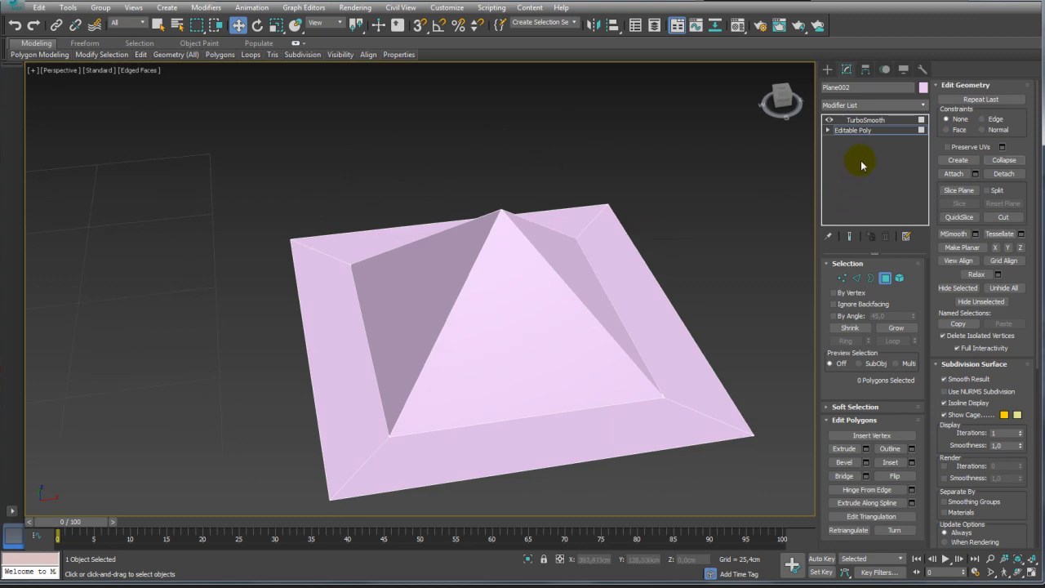
Select the four edges running to the apex and chamfer them by 0.634cm
click(827, 130)
click(849, 150)
alt+middle_drag(735, 189, 466, 197)
drag(467, 198, 596, 215)
mouse_move(597, 215)
alt+middle_down()
mouse_move(602, 299)
mouse_move(594, 225)
mouse_move(459, 296)
alt+middle_up()
click(975, 140)
drag(428, 315, 427, 307)
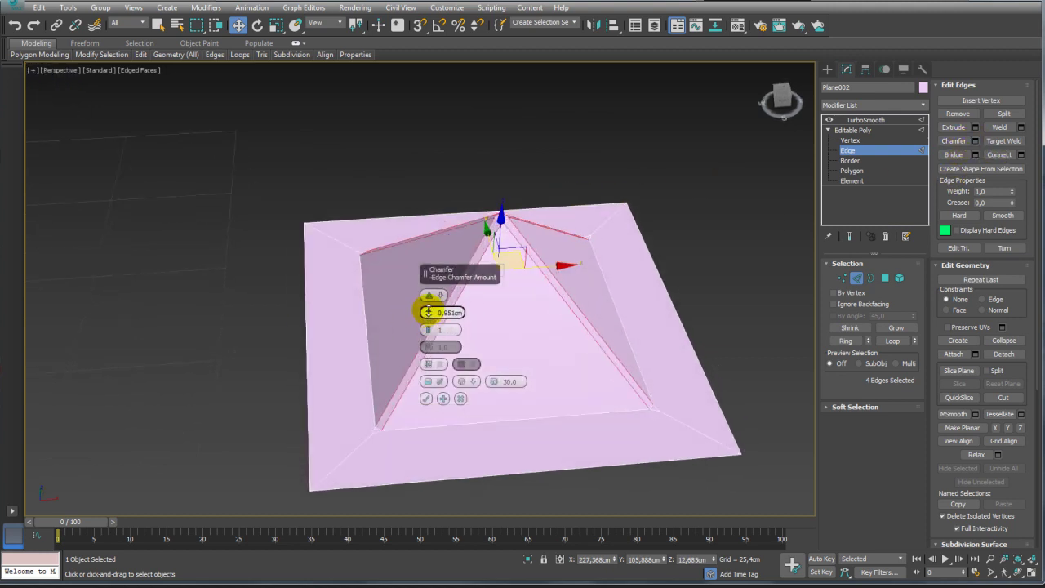
click(425, 398)
alt+middle_drag(590, 307, 595, 333)
click(853, 131)
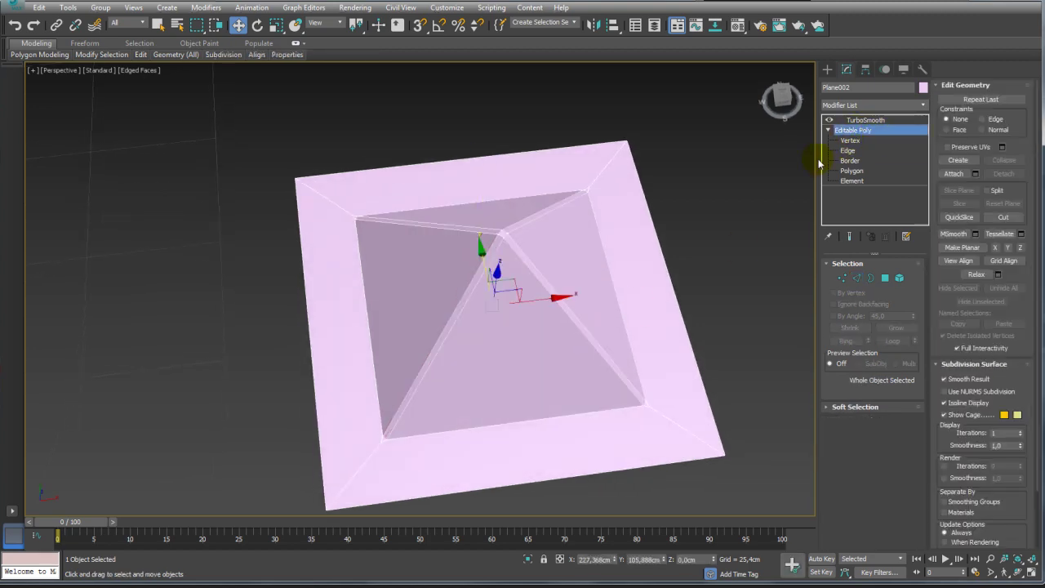
click(853, 120)
mouse_move(754, 234)
alt+middle_down()
mouse_move(754, 303)
mouse_move(753, 199)
mouse_move(763, 231)
mouse_move(543, 221)
alt+middle_up()
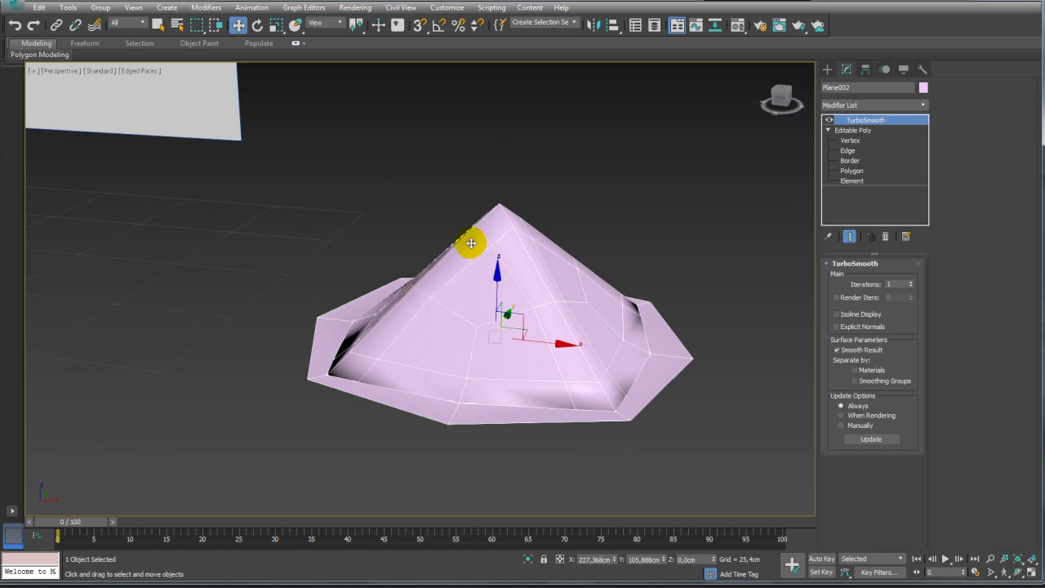
mouse_move(474, 240)
alt+middle_down()
mouse_move(632, 254)
mouse_move(660, 282)
alt+middle_up()
mouse_move(497, 219)
alt+middle_down()
mouse_move(543, 268)
mouse_move(505, 310)
mouse_move(438, 226)
mouse_move(534, 159)
mouse_move(574, 174)
mouse_move(538, 210)
mouse_move(550, 390)
alt+middle_up()
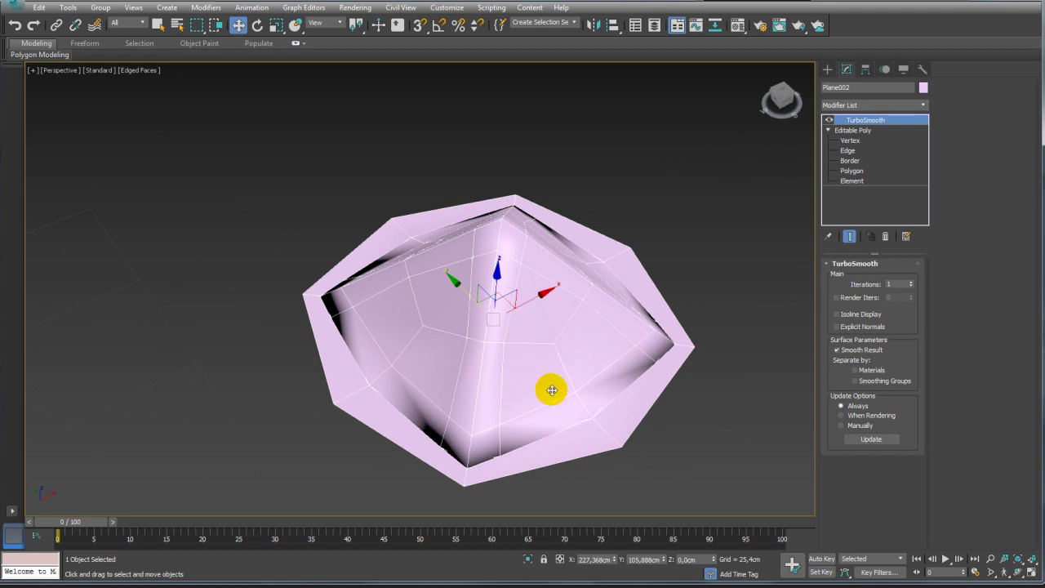
click(857, 129)
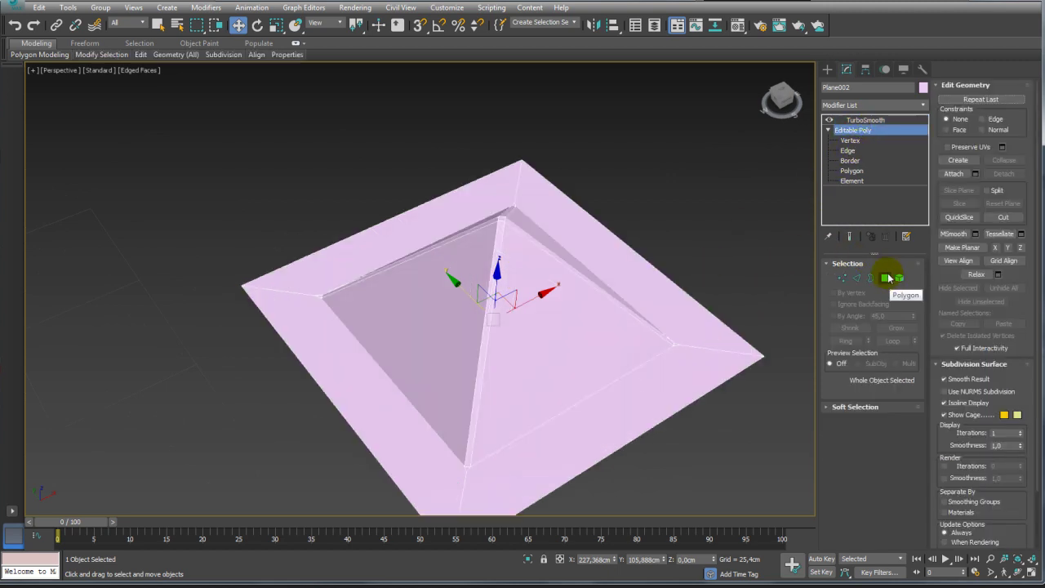
click(888, 278)
mouse_move(670, 294)
alt+middle_down()
mouse_move(645, 296)
mouse_move(629, 250)
mouse_move(647, 277)
alt+middle_up()
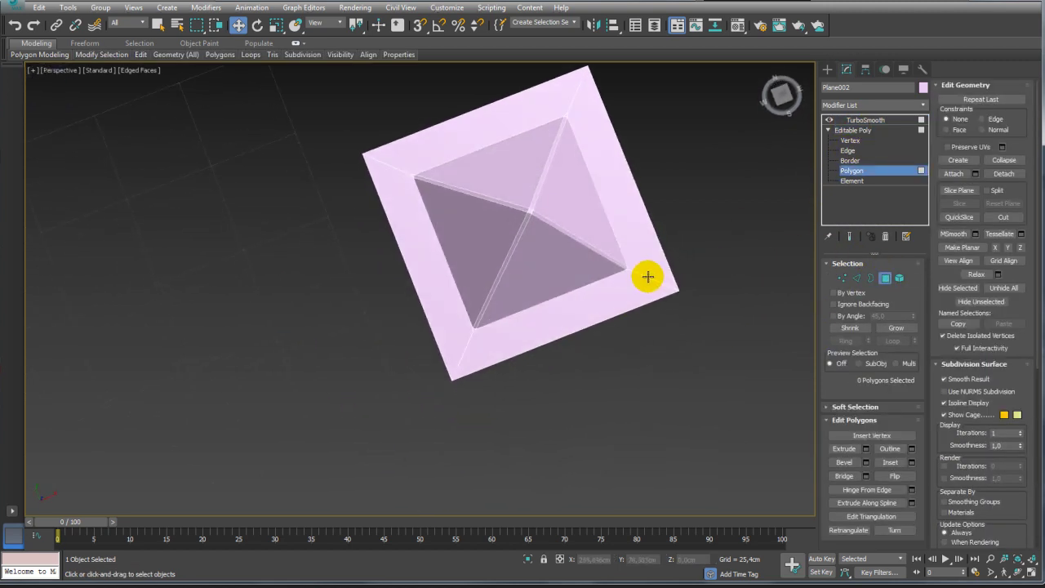
scroll(647, 277, up, 5)
Set the pyramid object's colour to blue
click(852, 131)
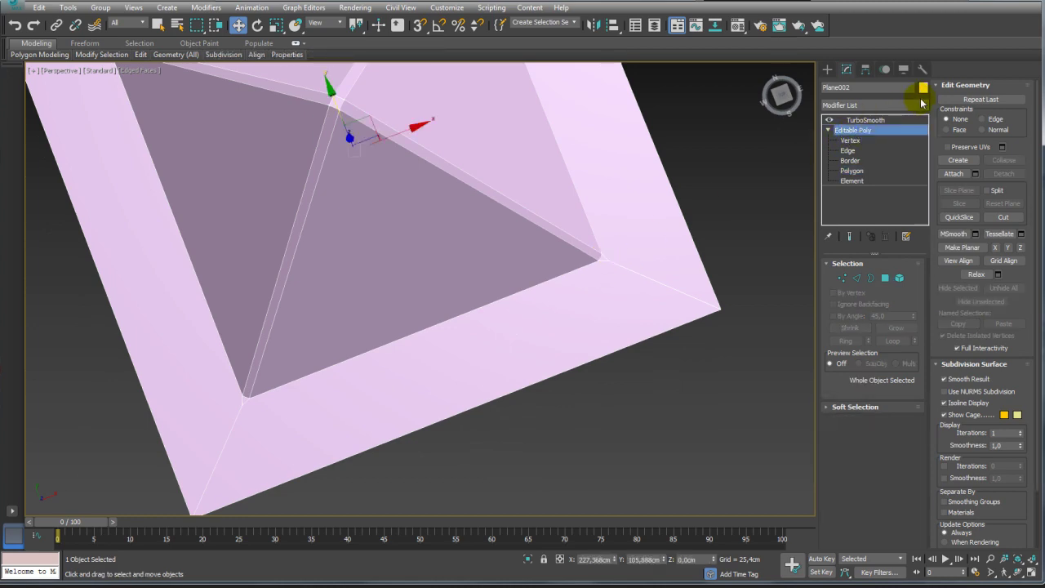
click(923, 87)
click(701, 231)
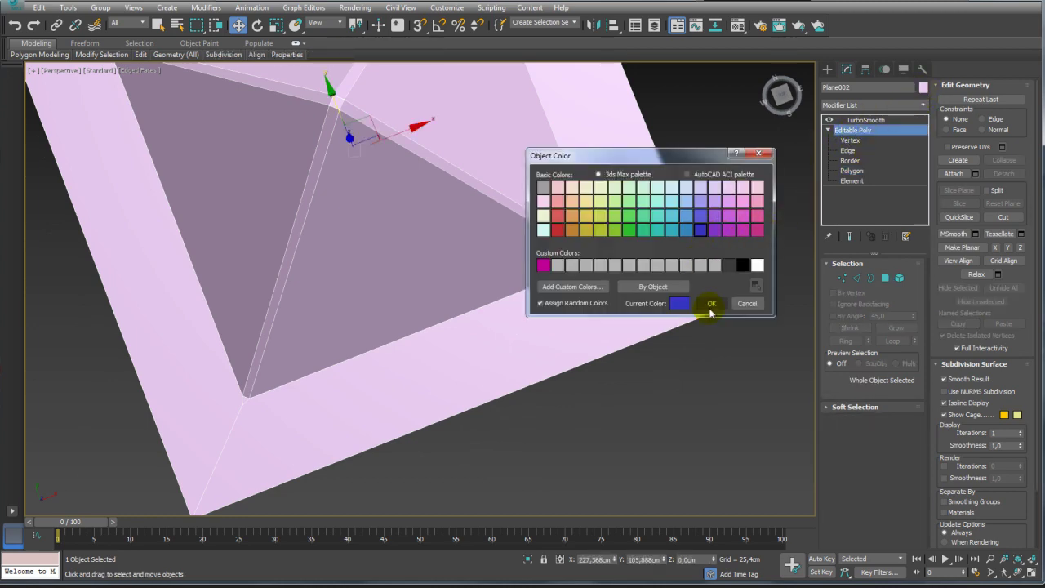
click(711, 303)
mouse_move(645, 263)
alt+middle_down()
mouse_move(662, 292)
mouse_move(649, 295)
mouse_move(795, 237)
alt+middle_up()
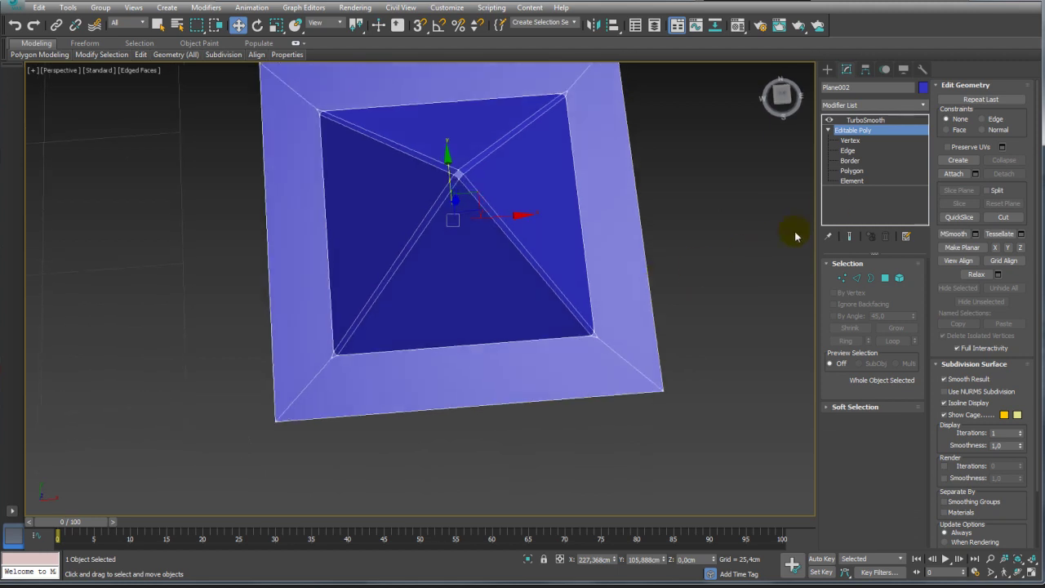
Select the four tiny inner-corner polygons, deselecting the wide top and bottom strips
click(851, 171)
click(595, 334)
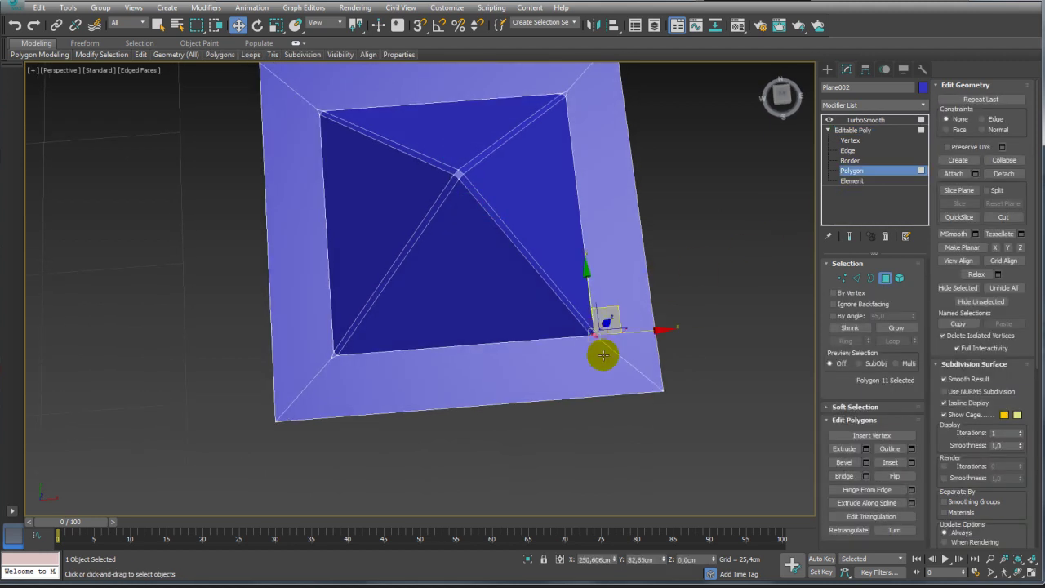
ctrl+click(333, 354)
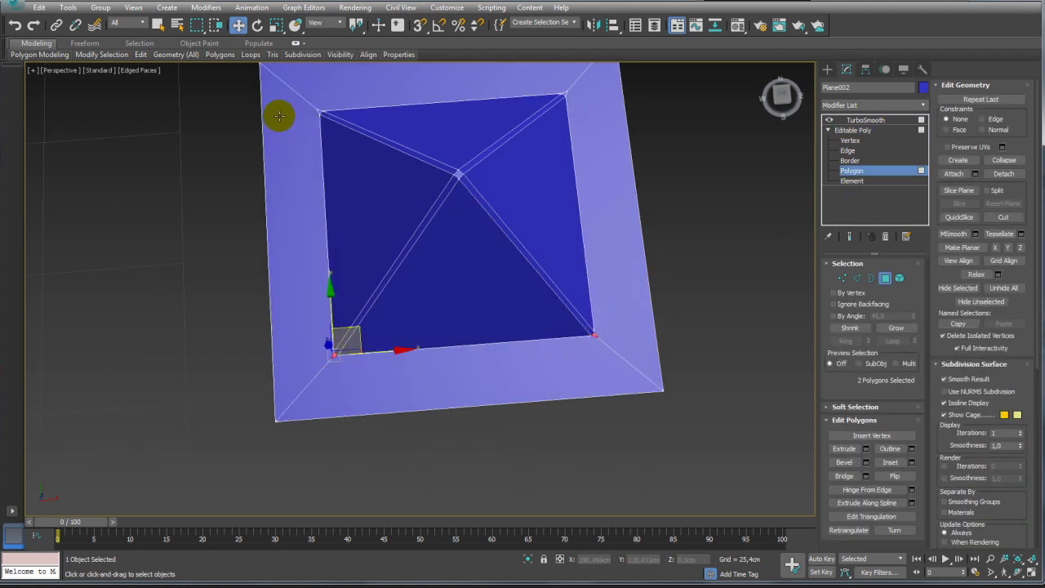
scroll(373, 195, down, 5)
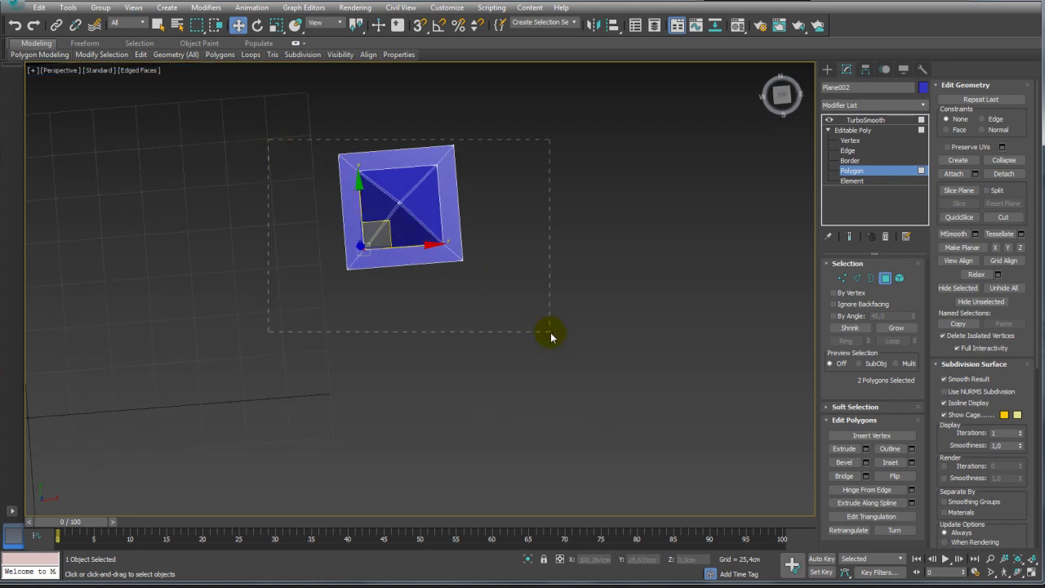
drag(550, 337, 550, 333)
scroll(414, 203, up, 5)
click(364, 98)
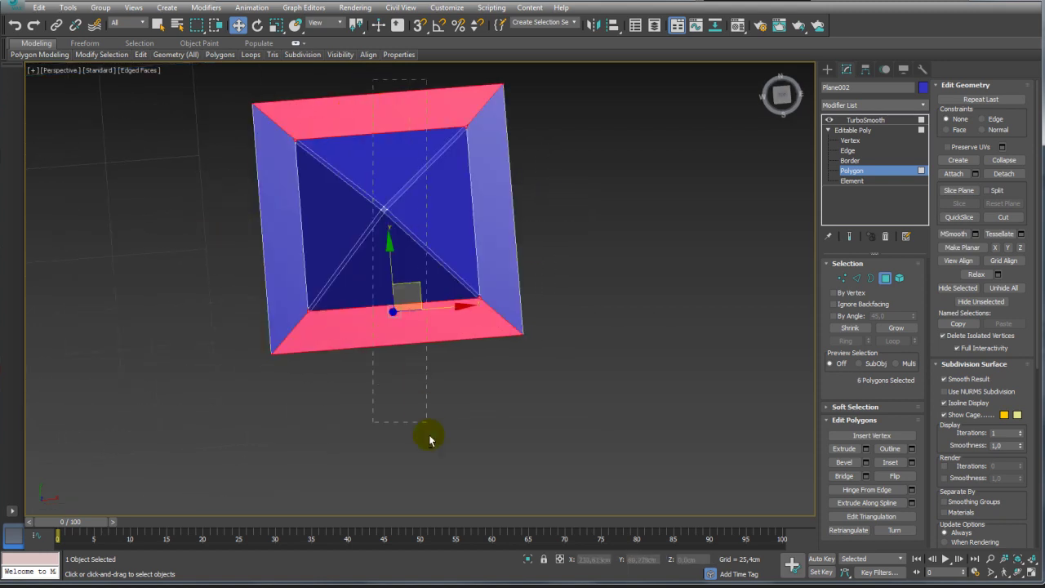
alt+drag(373, 80, 430, 439)
alt+middle_drag(430, 439, 410, 337)
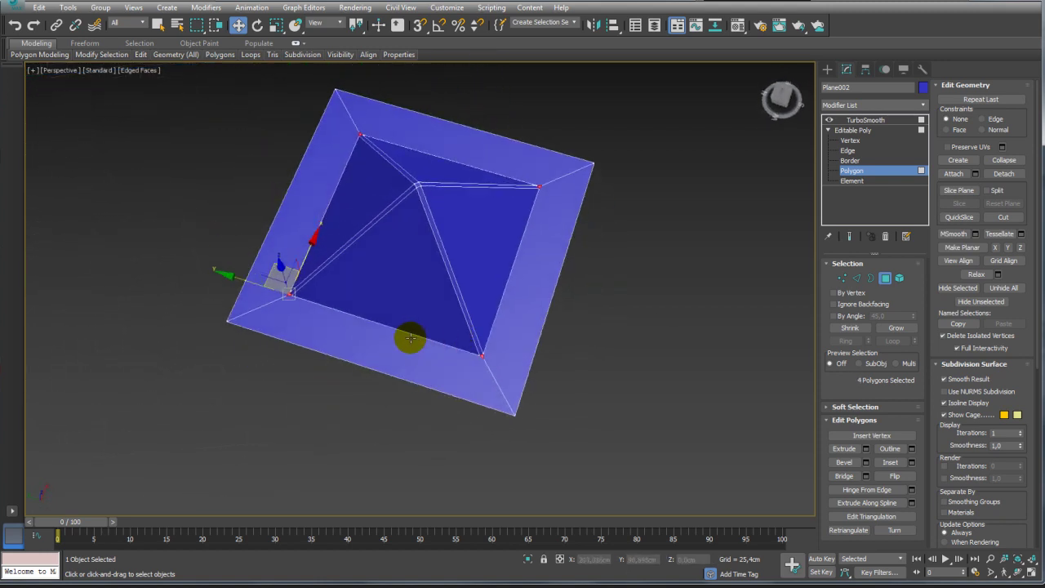
scroll(410, 337, up, 2)
click(517, 364)
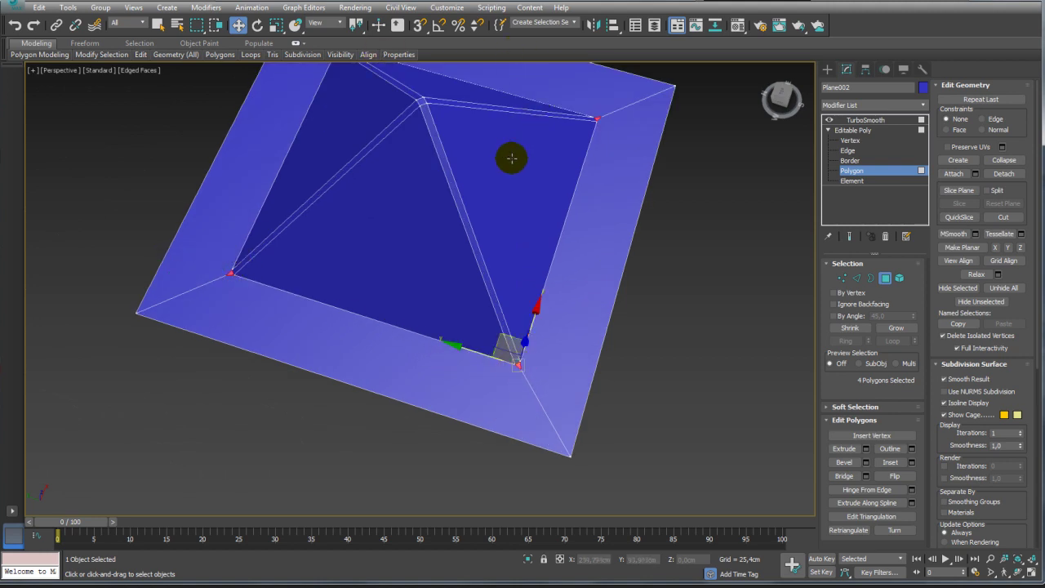
mouse_move(510, 158)
alt+middle_down()
mouse_move(508, 245)
mouse_move(476, 287)
mouse_move(505, 302)
alt+middle_up()
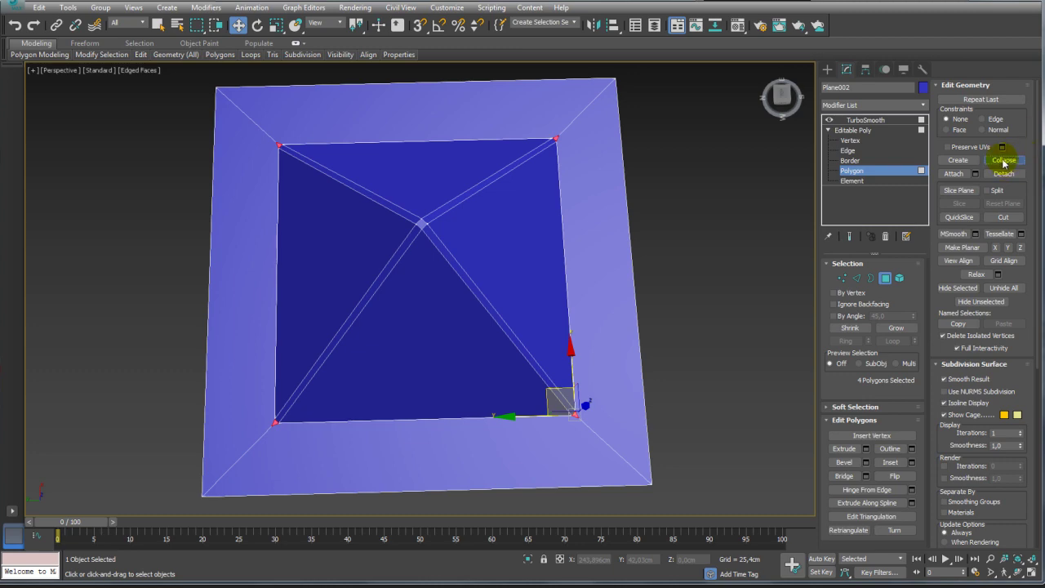
Collapse the four inner-corner faces to points and raise TurboSmooth Iterations to 2
click(694, 195)
mouse_move(572, 217)
alt+middle_down()
mouse_move(564, 248)
mouse_move(506, 214)
mouse_move(519, 303)
alt+middle_up()
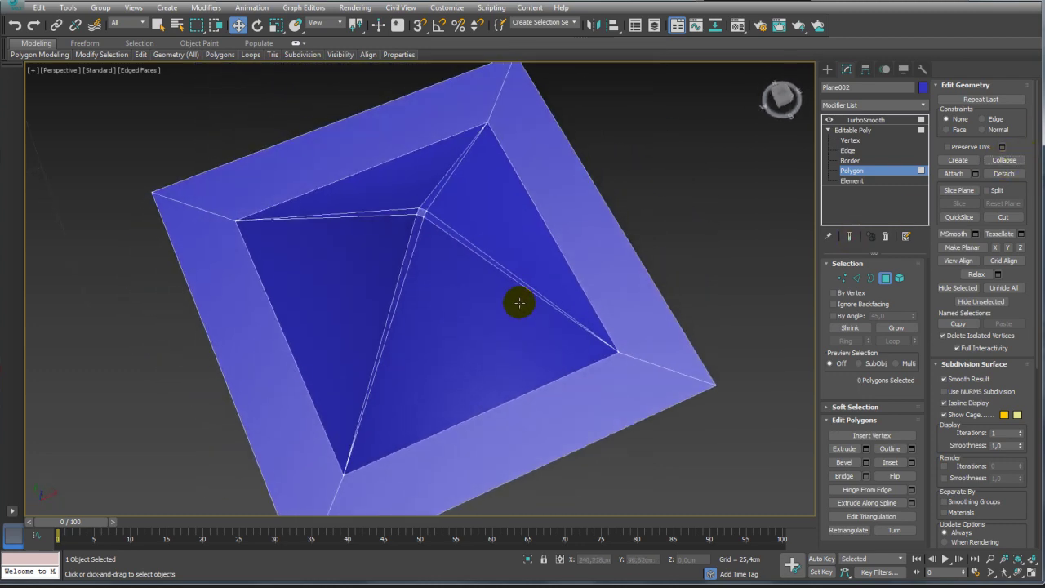
click(865, 120)
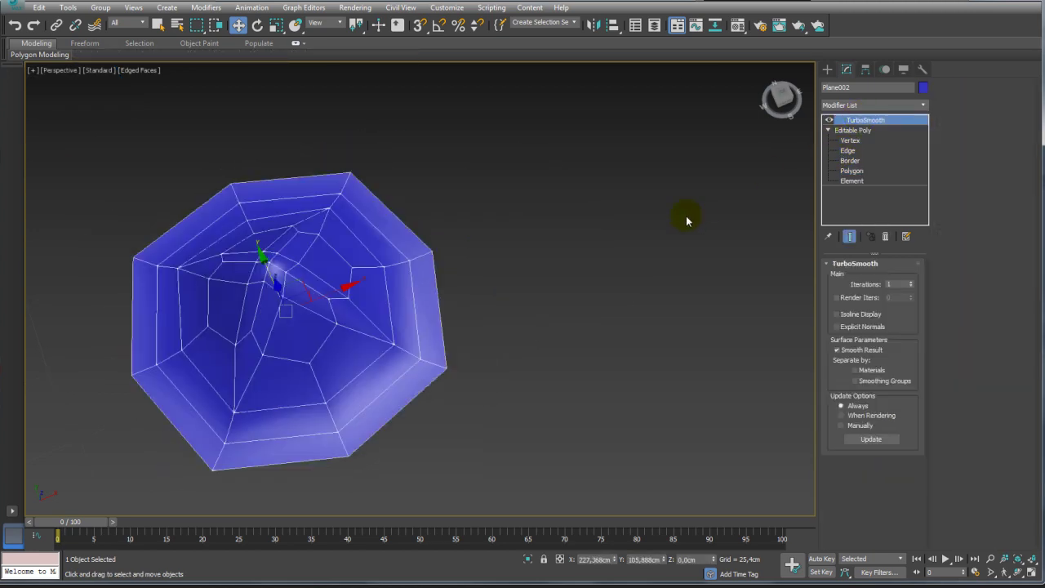
mouse_move(686, 220)
alt+middle_down()
mouse_move(618, 282)
mouse_move(574, 221)
mouse_move(595, 184)
mouse_move(698, 182)
mouse_move(722, 214)
alt+middle_up()
click(911, 282)
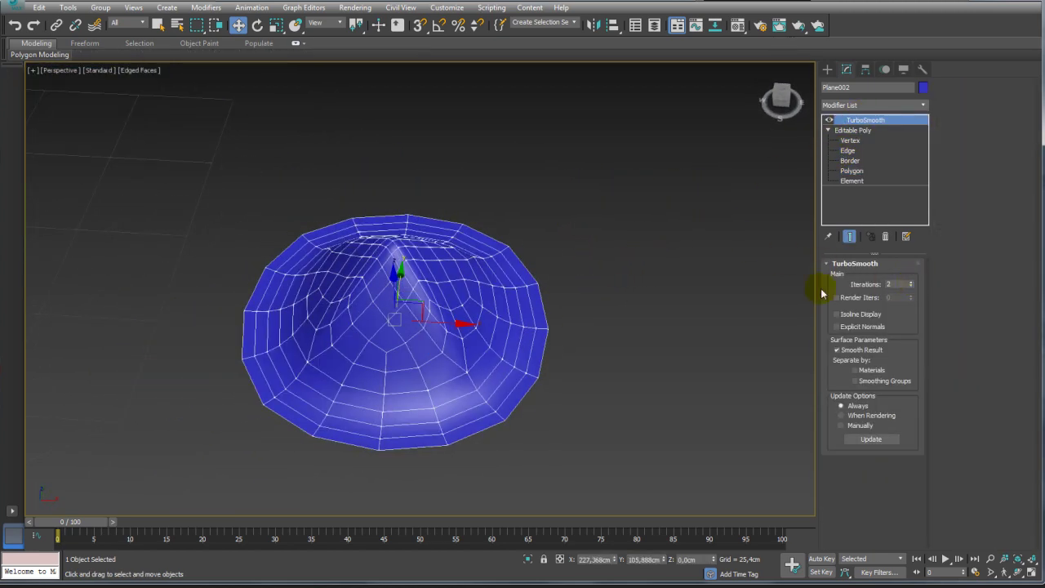
alt+middle_drag(533, 280, 536, 306)
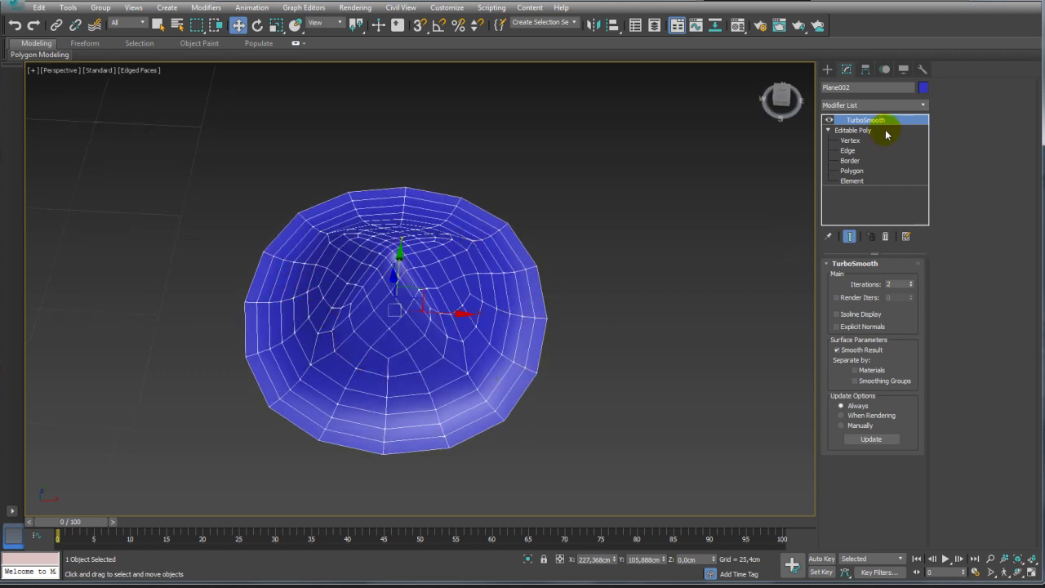
Select the tile's four inner border edges and four diagonal corner edges
click(848, 150)
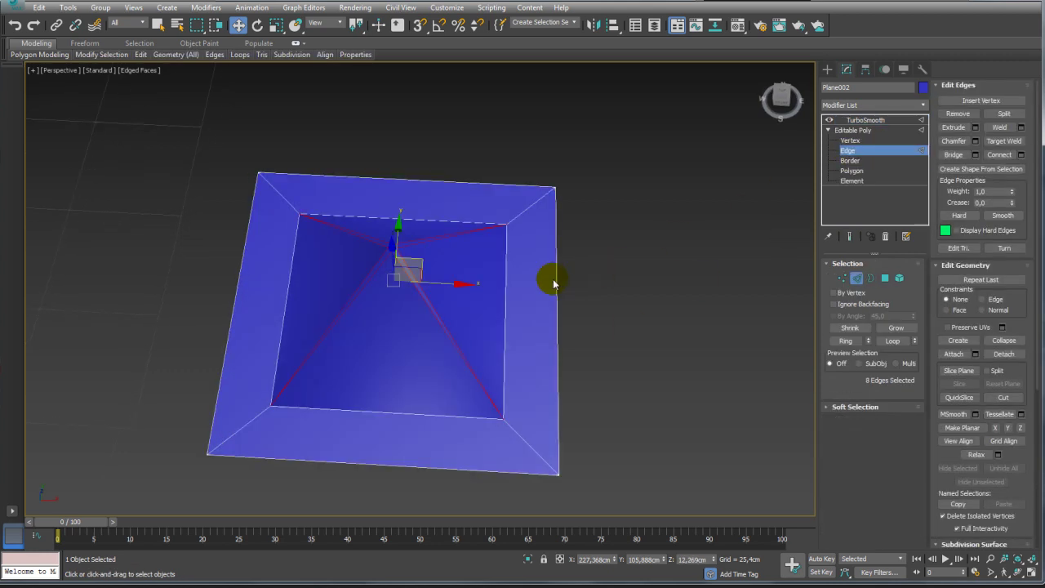
click(524, 210)
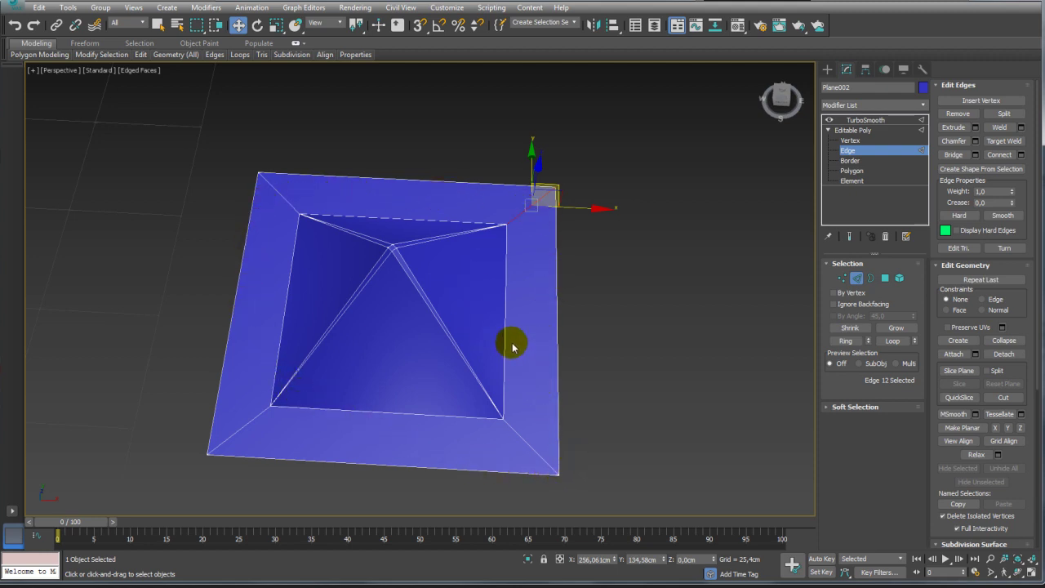
click(499, 315)
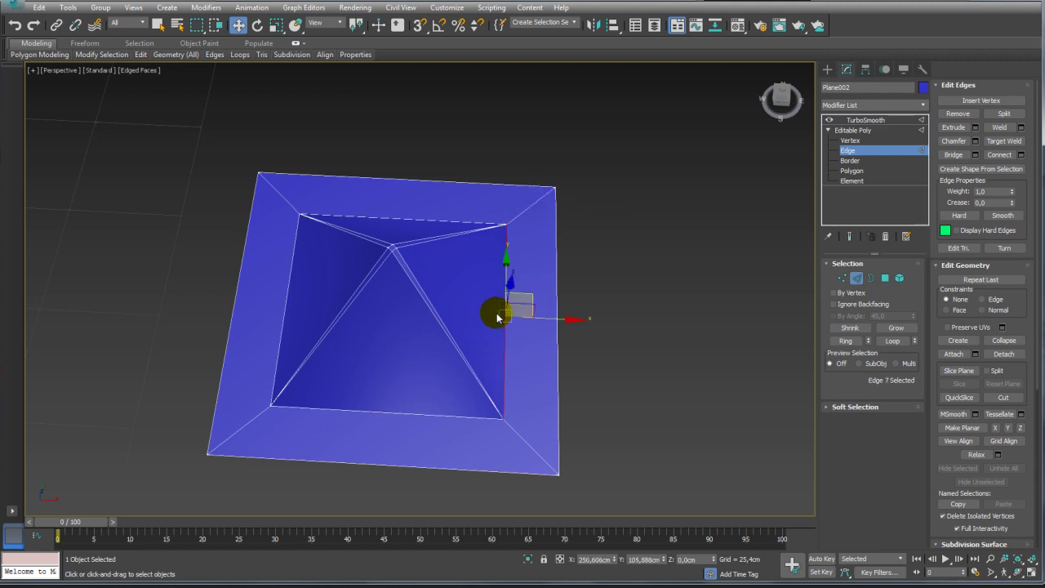
alt+middle_drag(429, 239, 401, 245)
ctrl+click(405, 210)
ctrl+click(284, 298)
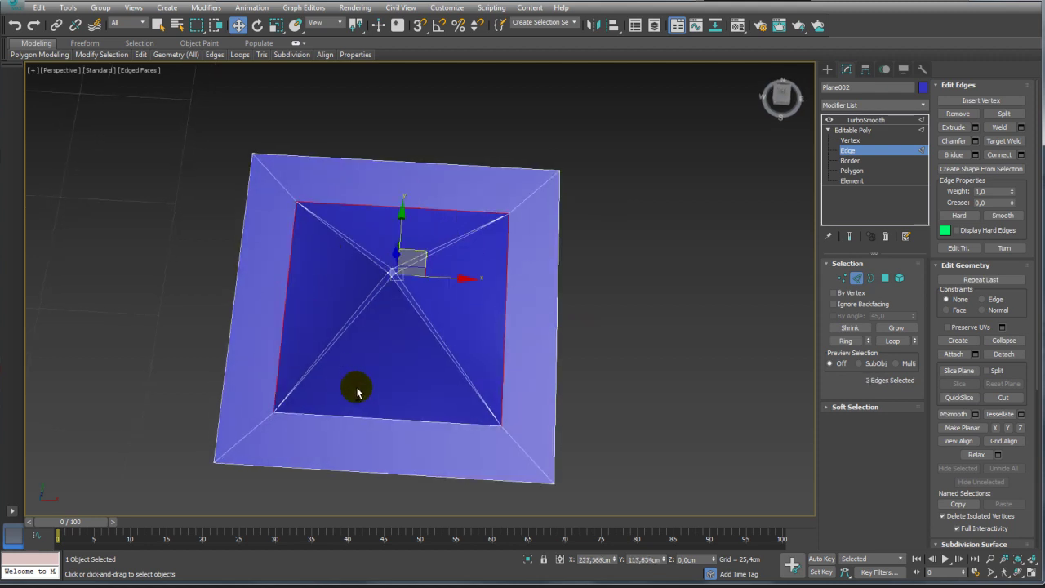
ctrl+click(408, 419)
mouse_move(448, 438)
alt+middle_down()
mouse_move(495, 403)
mouse_move(513, 442)
alt+middle_up()
ctrl+click(513, 441)
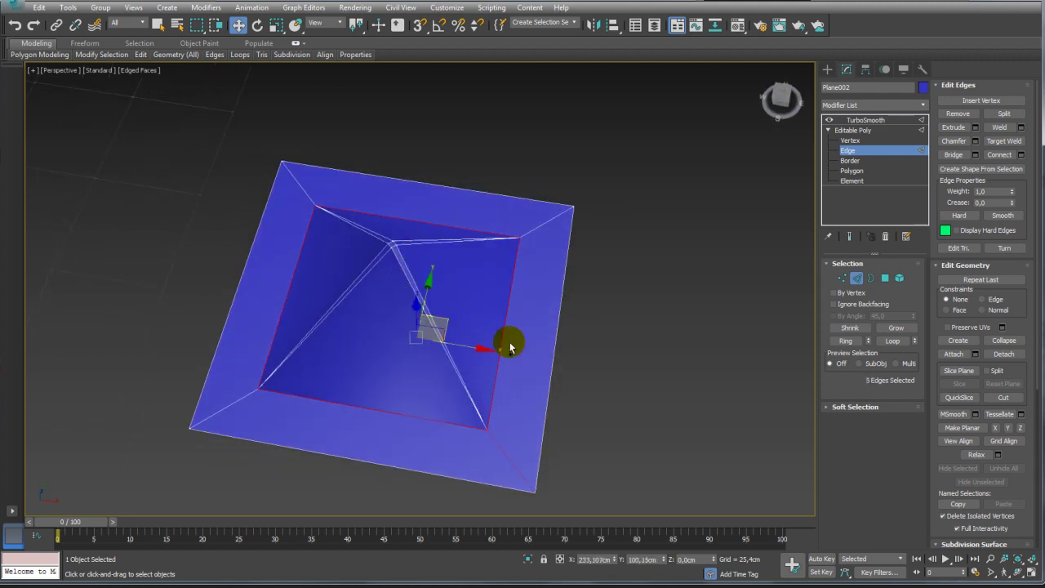
ctrl+click(531, 232)
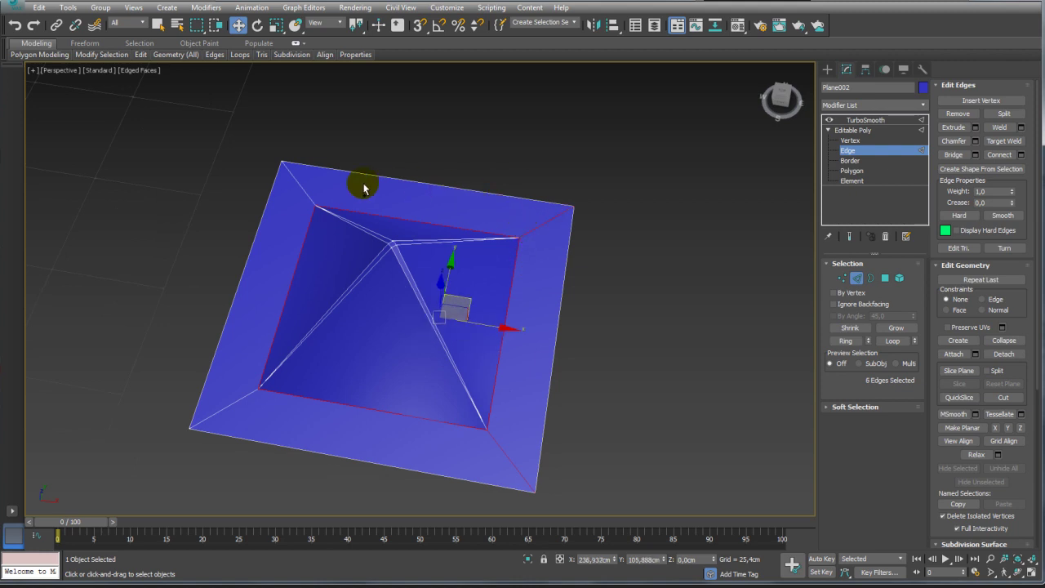
ctrl+click(299, 183)
ctrl+click(234, 403)
mouse_move(234, 403)
alt+middle_down()
mouse_move(307, 419)
mouse_move(338, 408)
mouse_move(354, 374)
alt+middle_up()
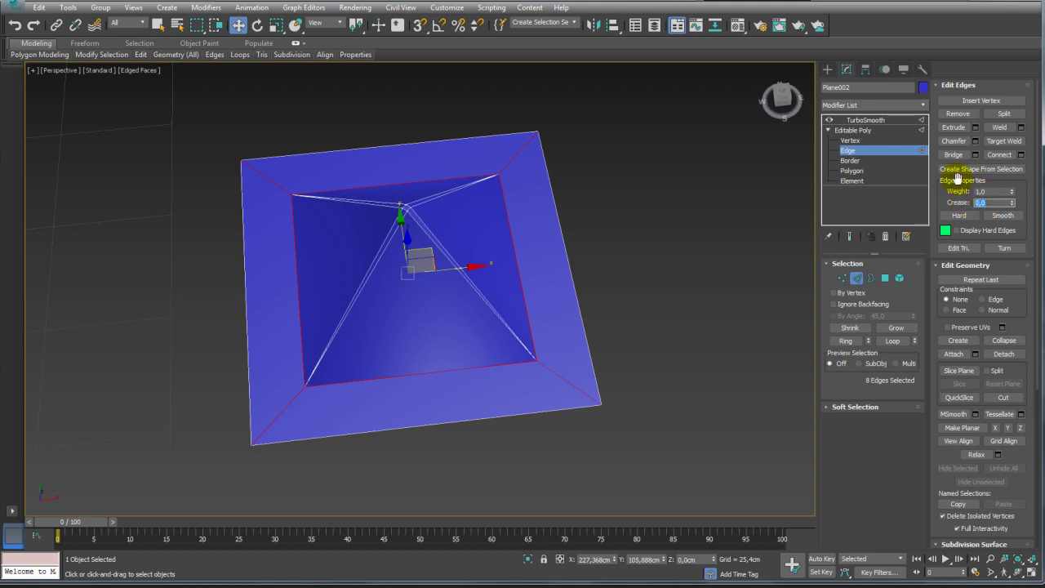
Set the selected edges' Crease to 1.0 and view the TurboSmooth result
right_click(1012, 205)
drag(1009, 196, 1015, 91)
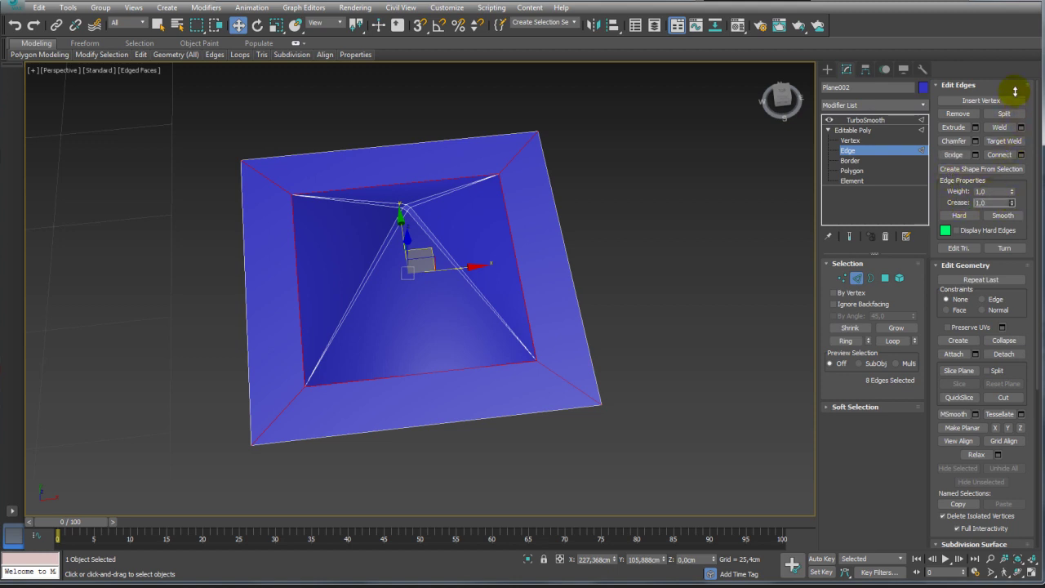
click(866, 129)
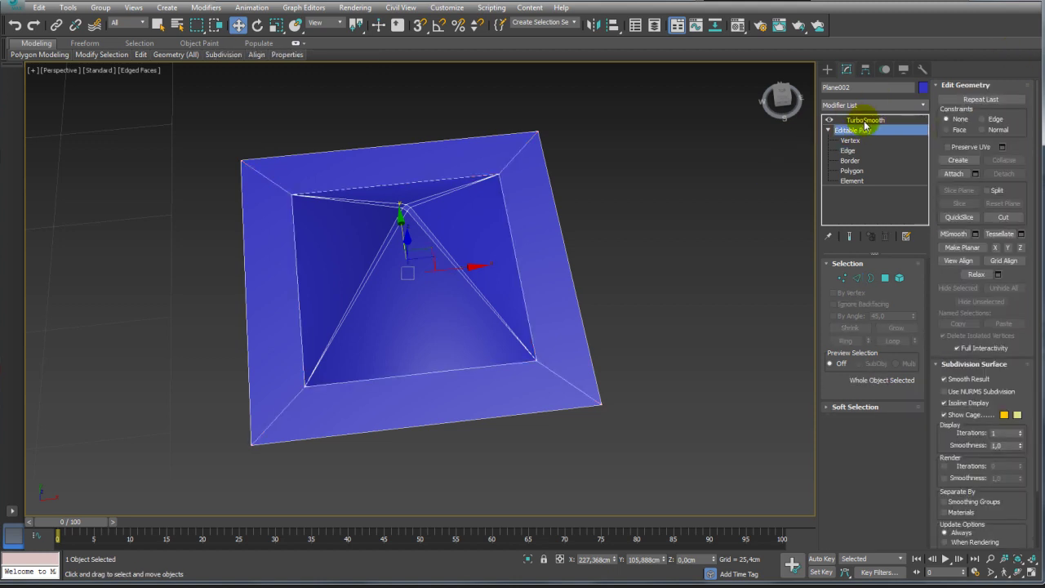
click(863, 121)
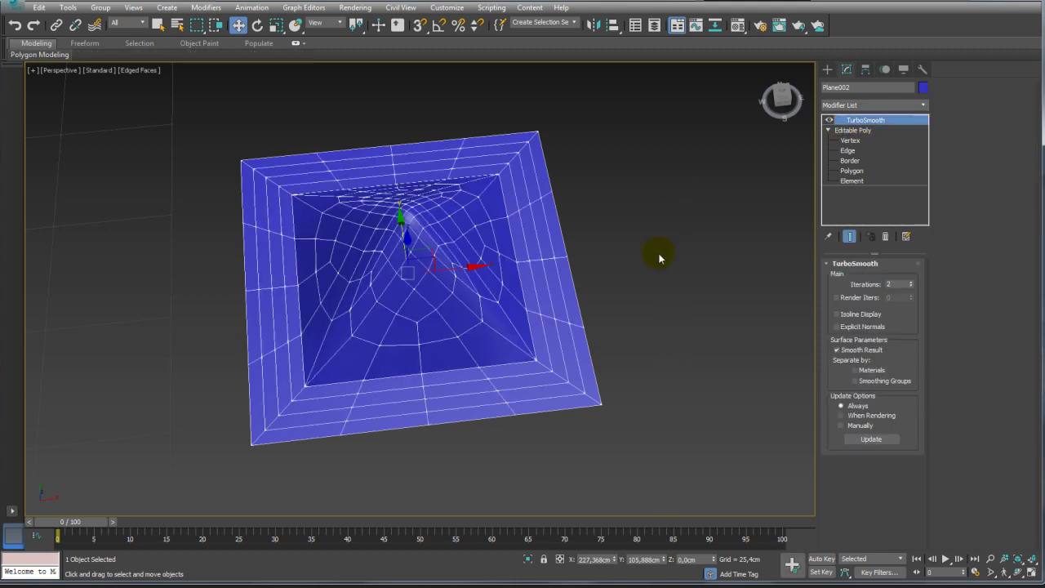
Hide edged faces and study the cut-glass goblet reference image up close
key(F4)
mouse_move(655, 305)
alt+middle_down()
mouse_move(625, 332)
mouse_move(604, 290)
mouse_move(653, 280)
mouse_move(619, 364)
alt+middle_up()
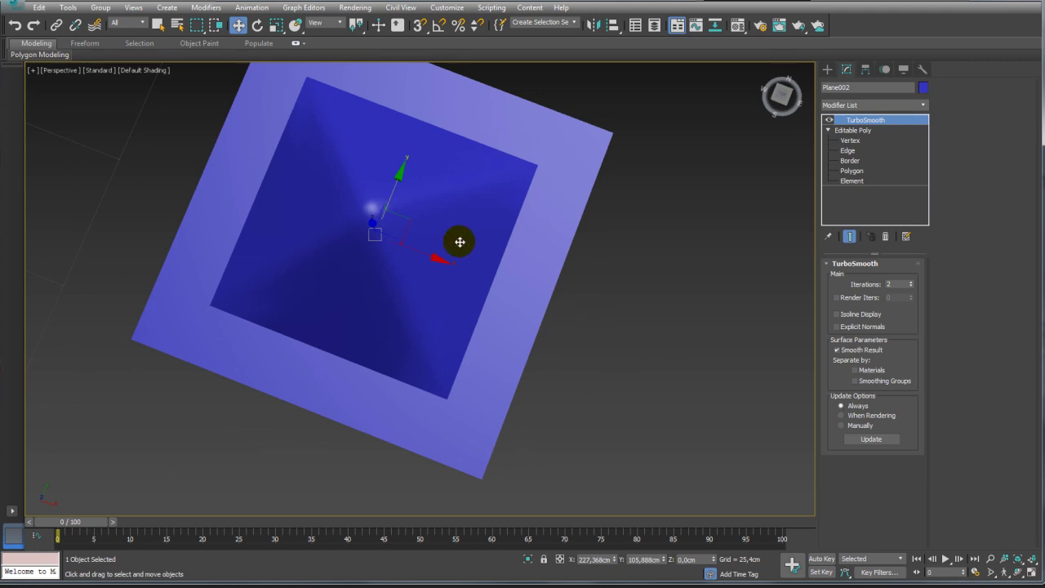
scroll(459, 240, down, 5)
mouse_move(368, 210)
alt+middle_down()
mouse_move(601, 350)
mouse_move(513, 263)
alt+middle_up()
scroll(443, 205, up, 5)
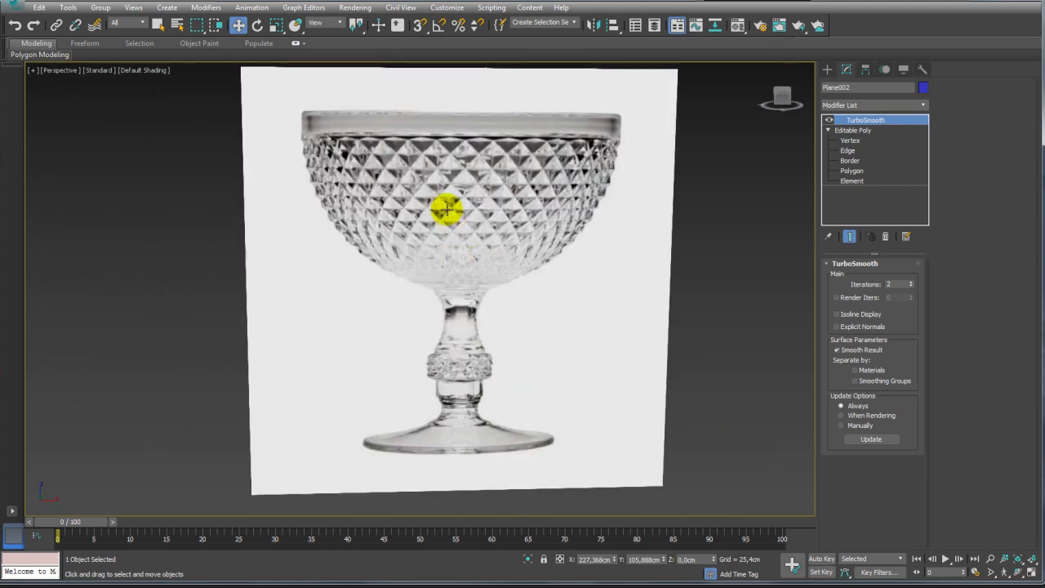
scroll(454, 198, up, 3)
middle_drag(455, 199, 448, 311)
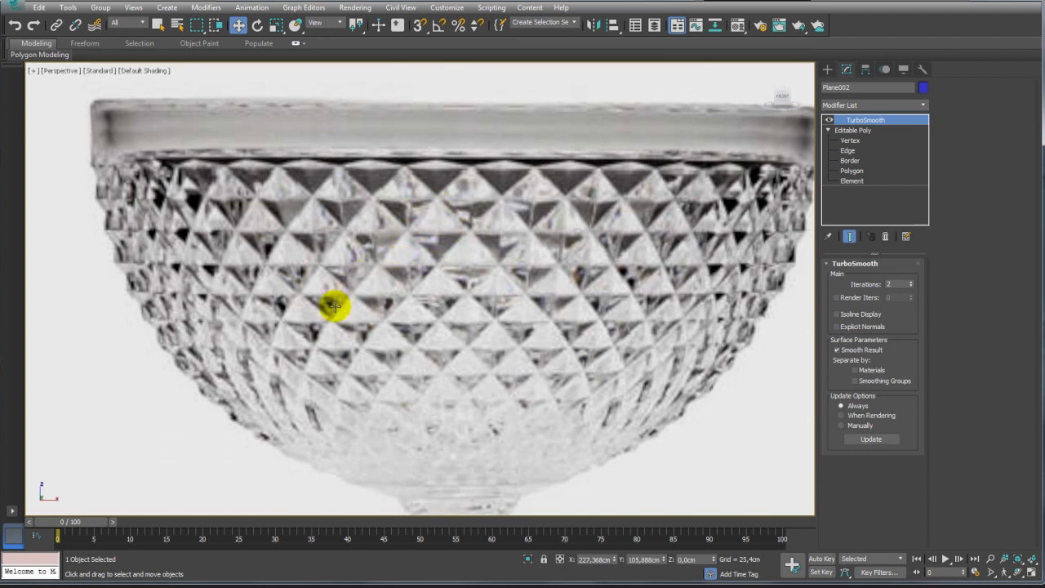
scroll(490, 367, down, 10)
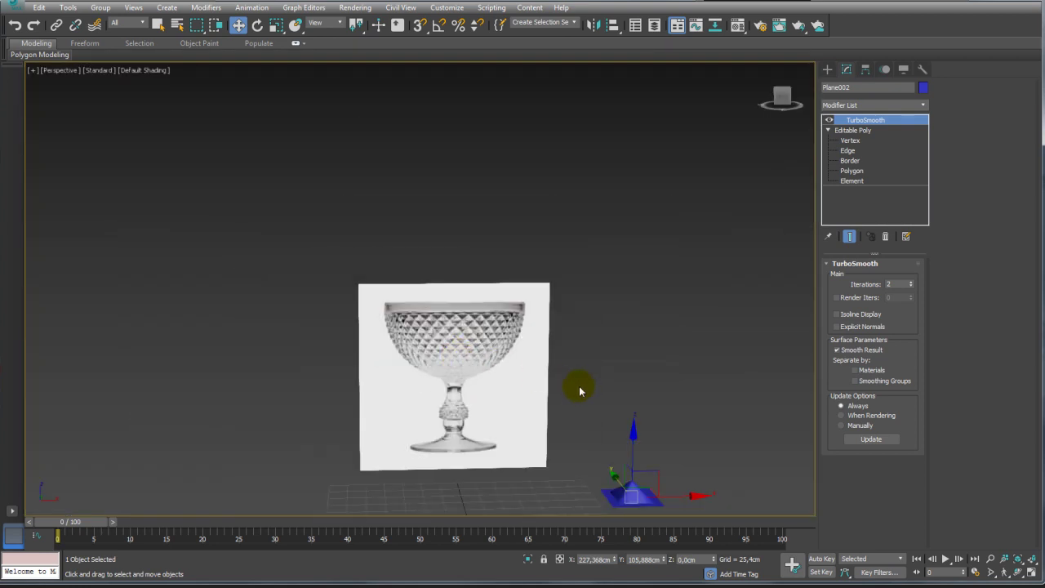
scroll(528, 287, up, 2)
alt+middle_drag(528, 287, 625, 427)
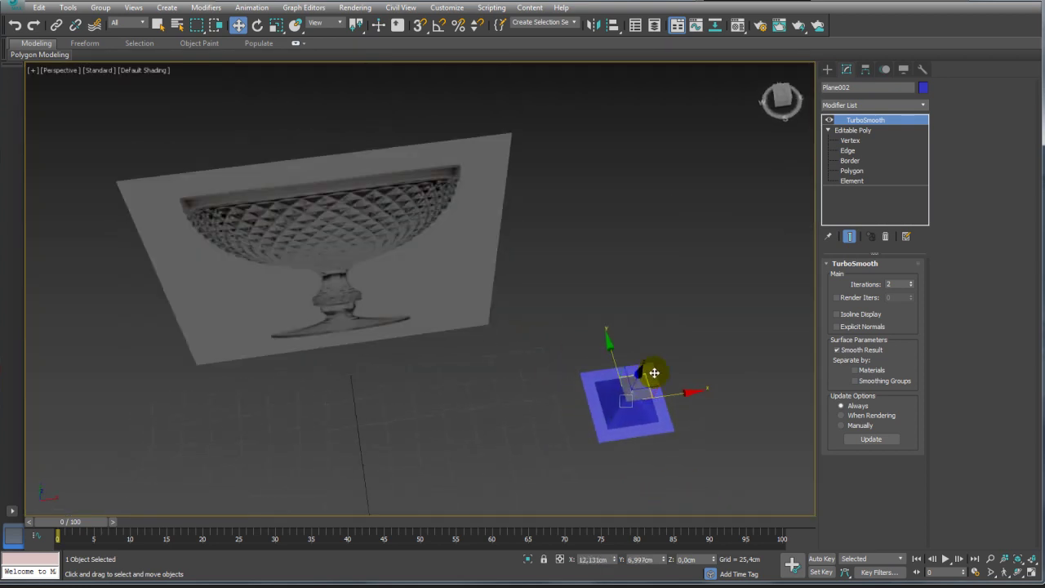
drag(653, 368, 589, 373)
alt+middle_drag(589, 373, 508, 246)
middle_drag(544, 95, 524, 241)
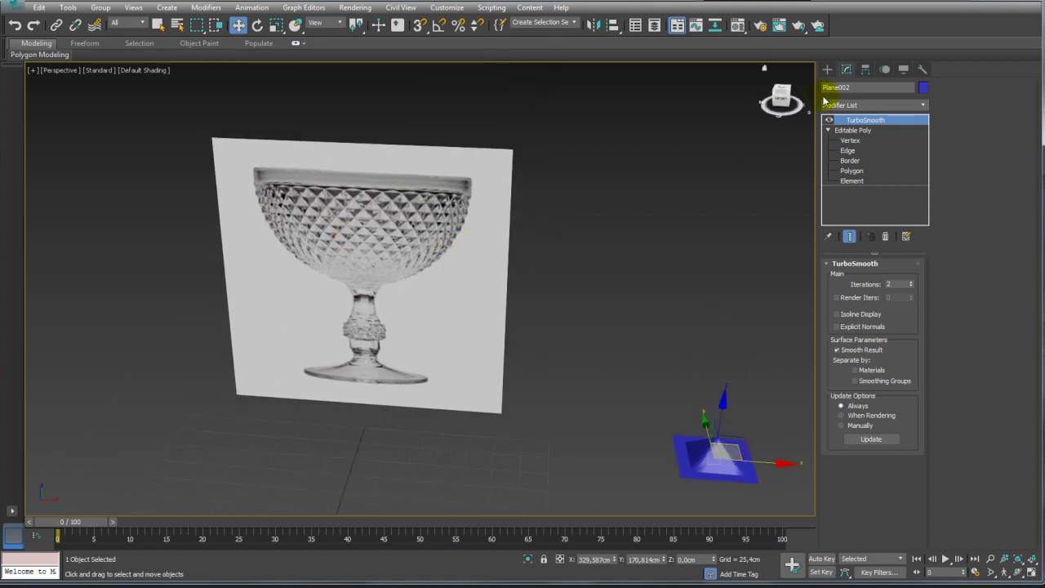
With the Create panel showing, select the goblet image plane, then deselect everything
click(827, 69)
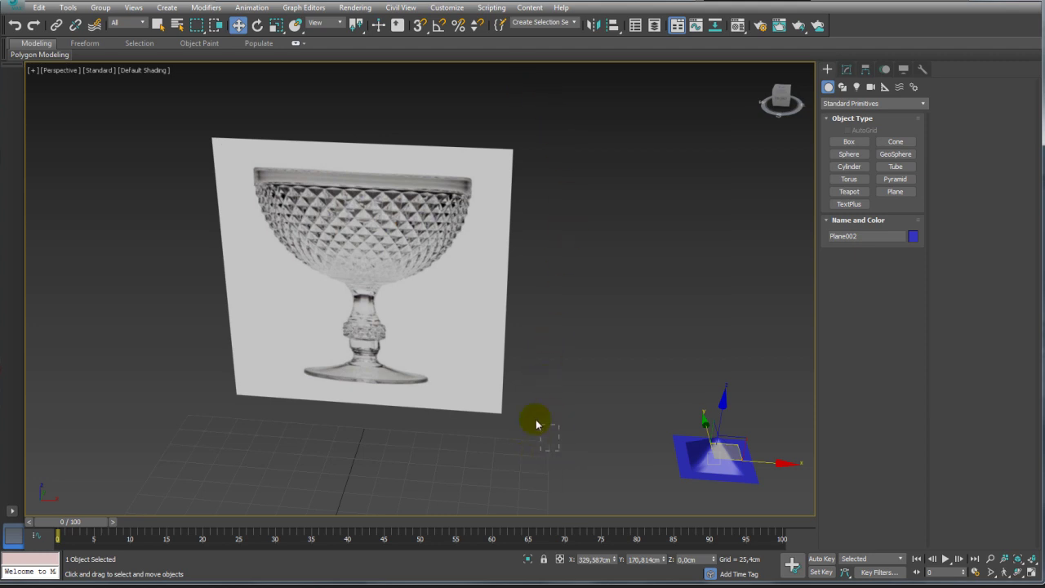
drag(559, 450, 139, 111)
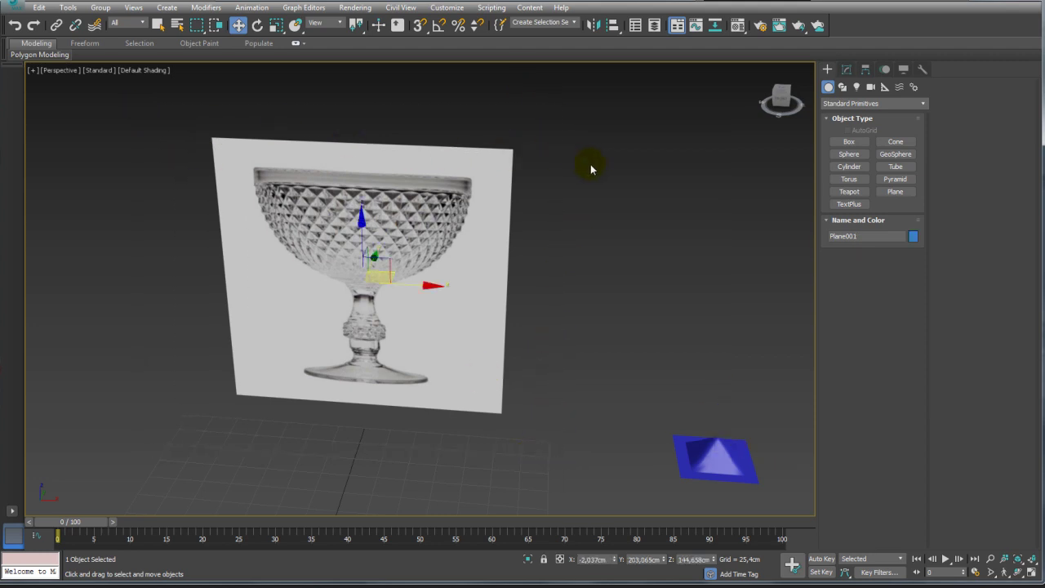
click(551, 194)
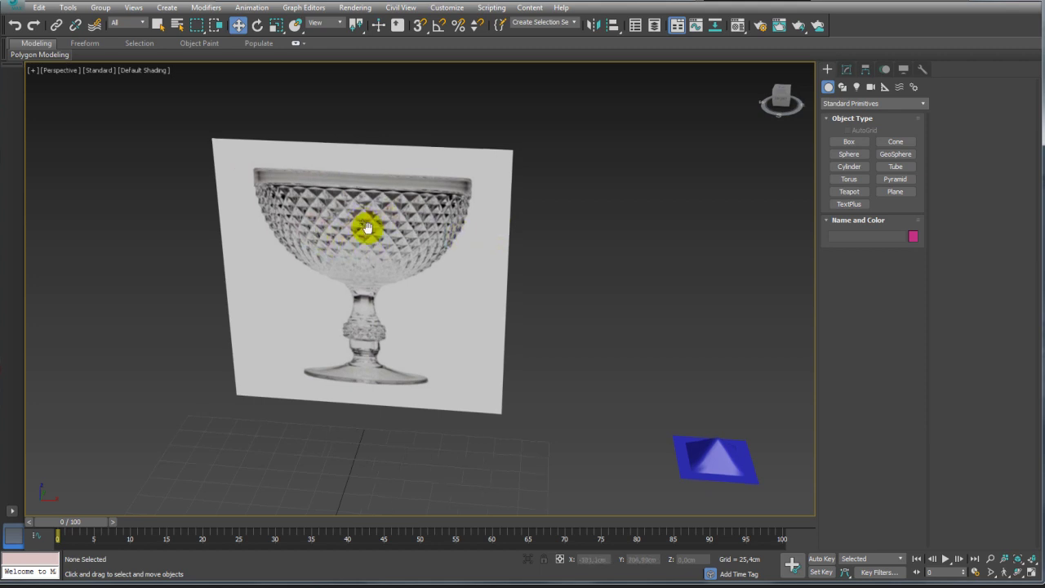
Set up a shaded, grid-free Front view centred on the goblet image
middle_drag(366, 226, 398, 246)
key(f)
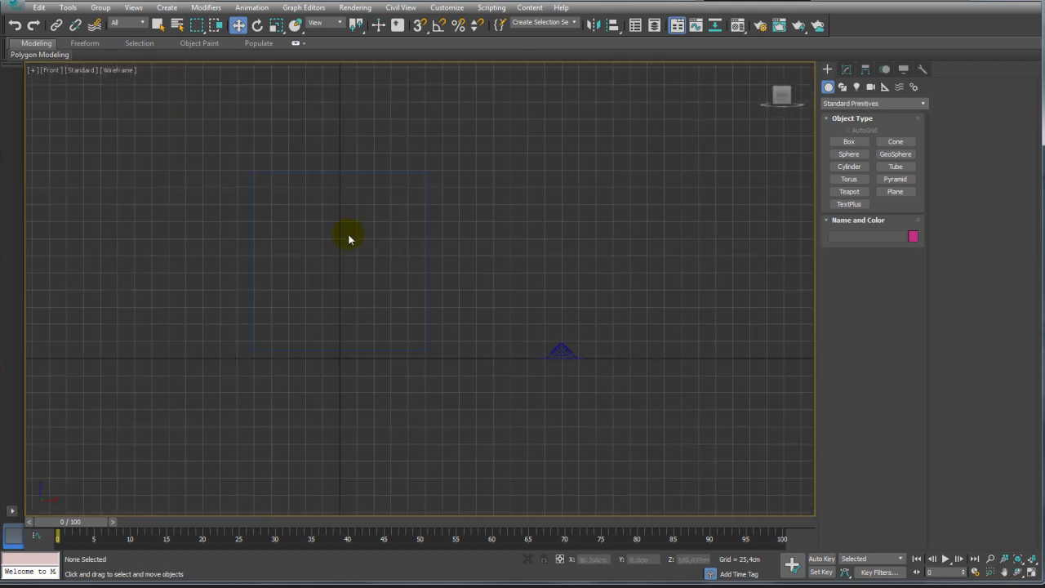
middle_drag(525, 256, 389, 268)
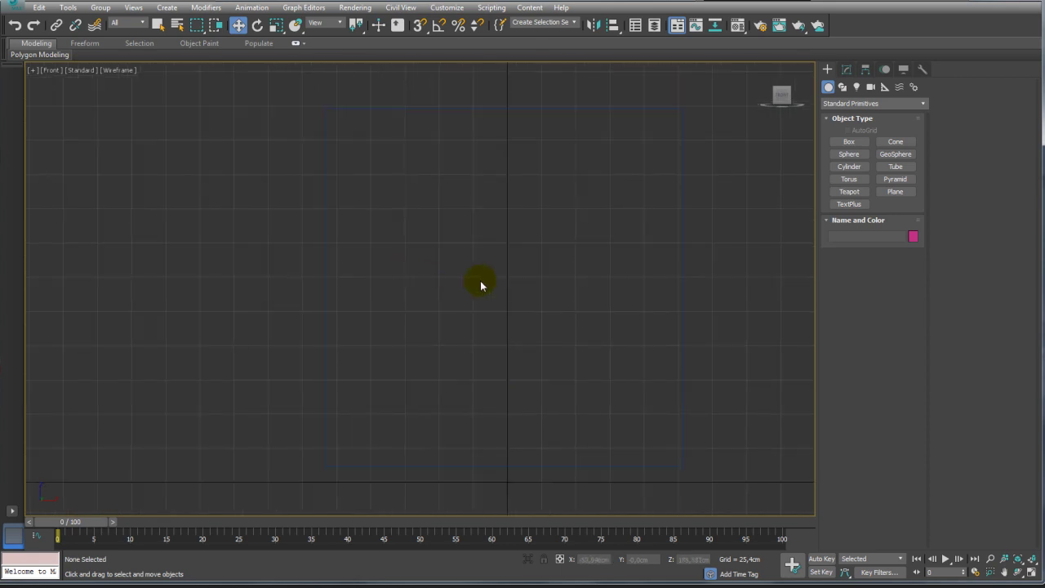
key(F3)
key(g)
scroll(564, 283, up, 3)
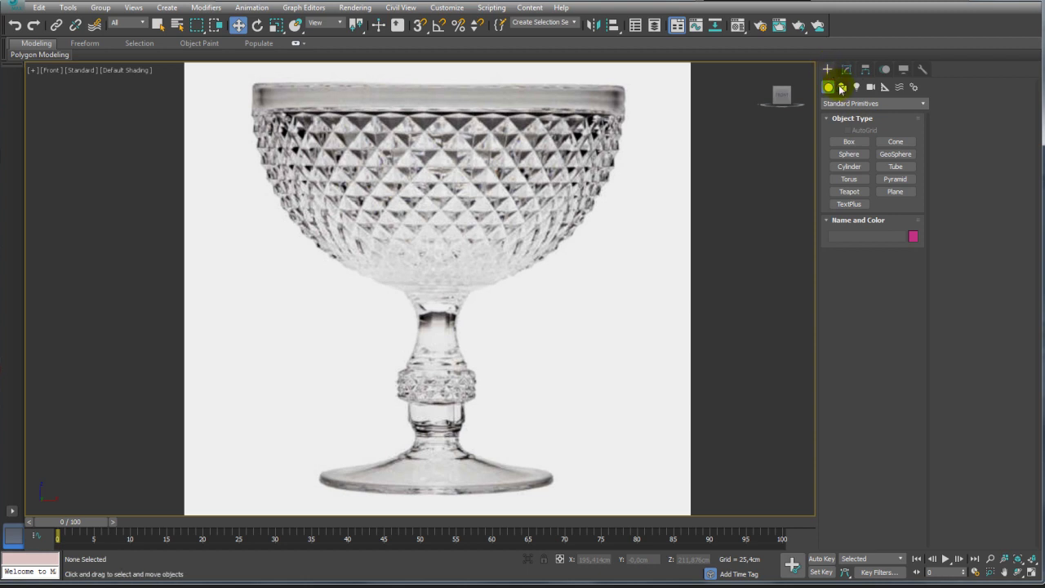
Start a Line spline at the glass rim and trace down the bowl's left side
click(841, 87)
click(849, 153)
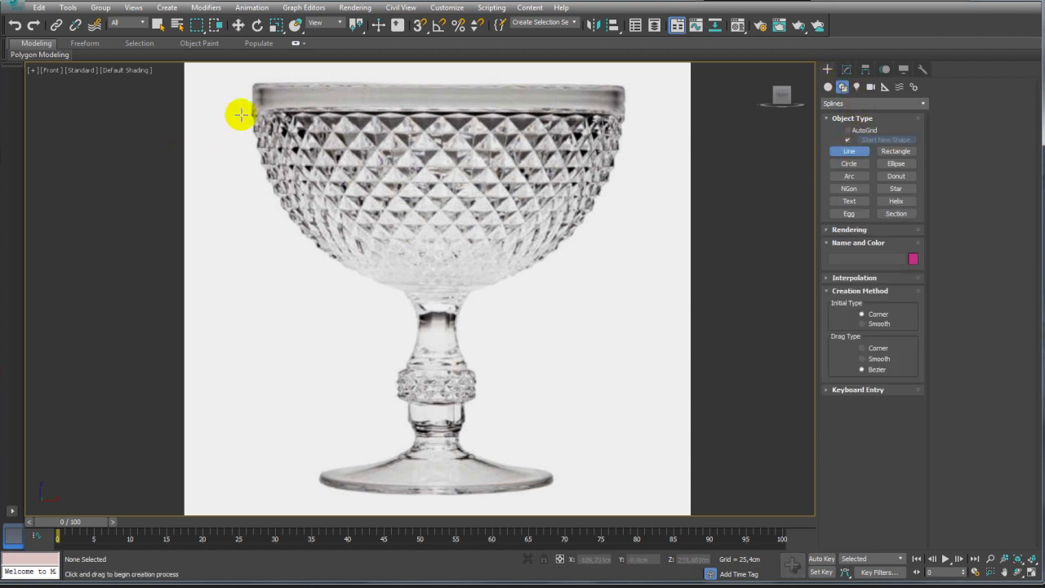
click(254, 84)
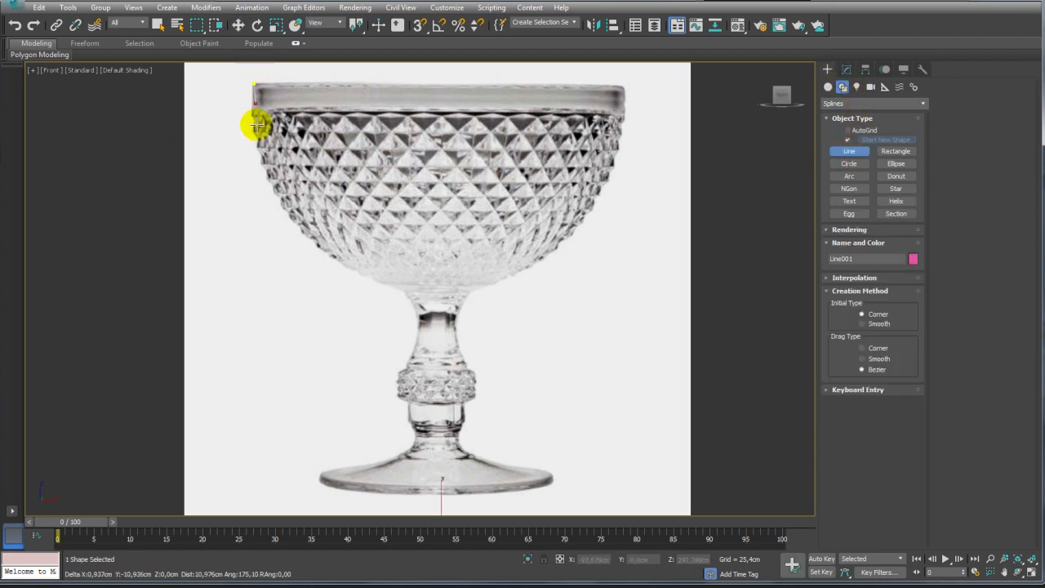
click(294, 225)
key(F3)
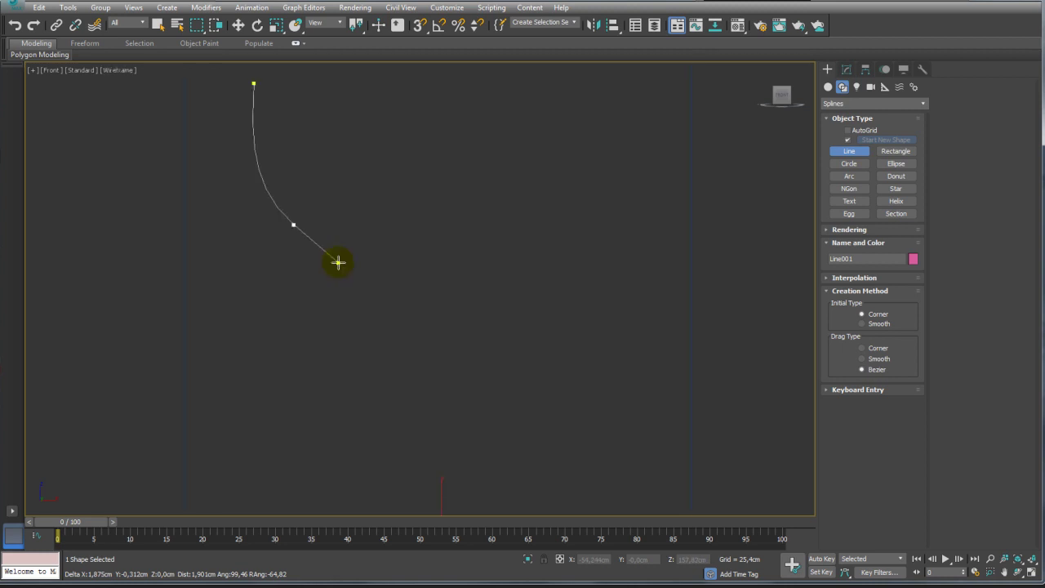
key(F3)
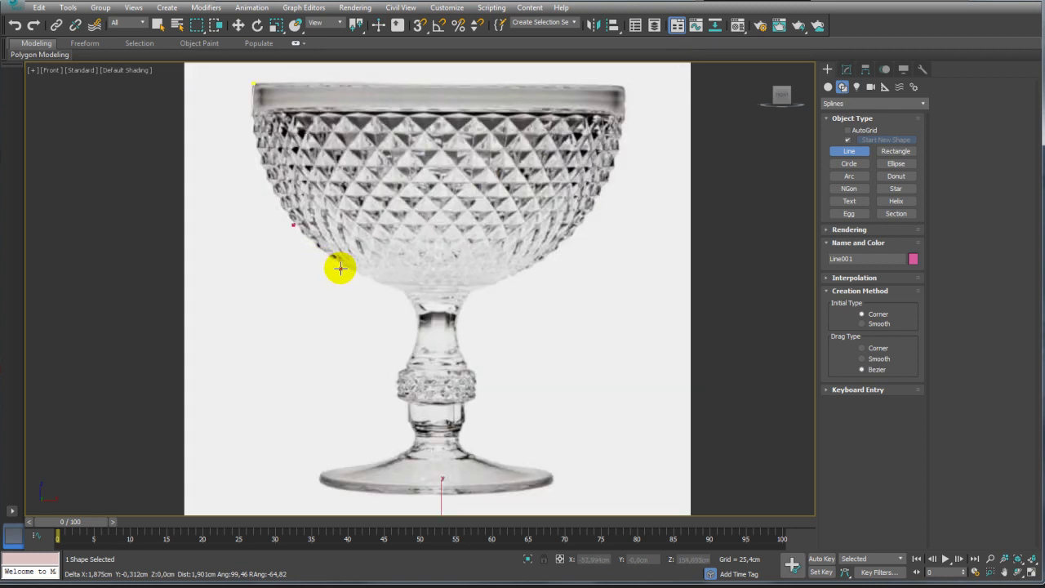
Continue the profile down the stem to the foot's left edge and finish the line
click(416, 308)
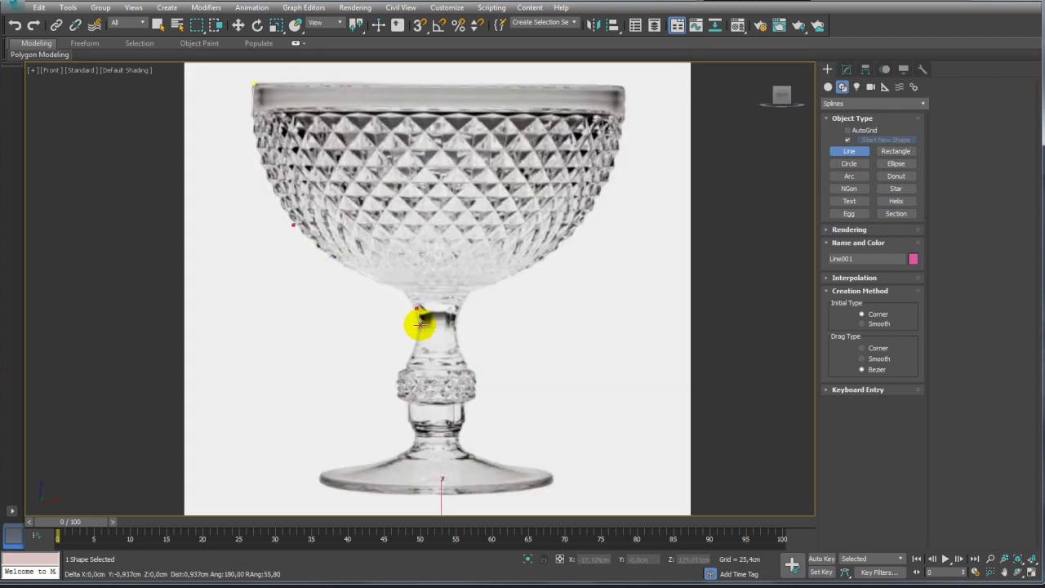
click(404, 368)
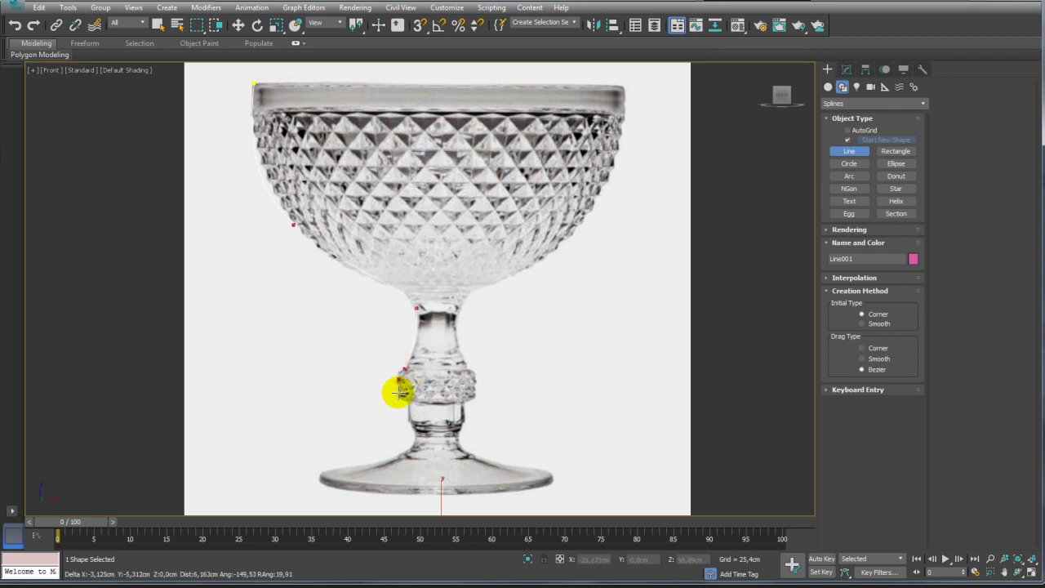
click(407, 401)
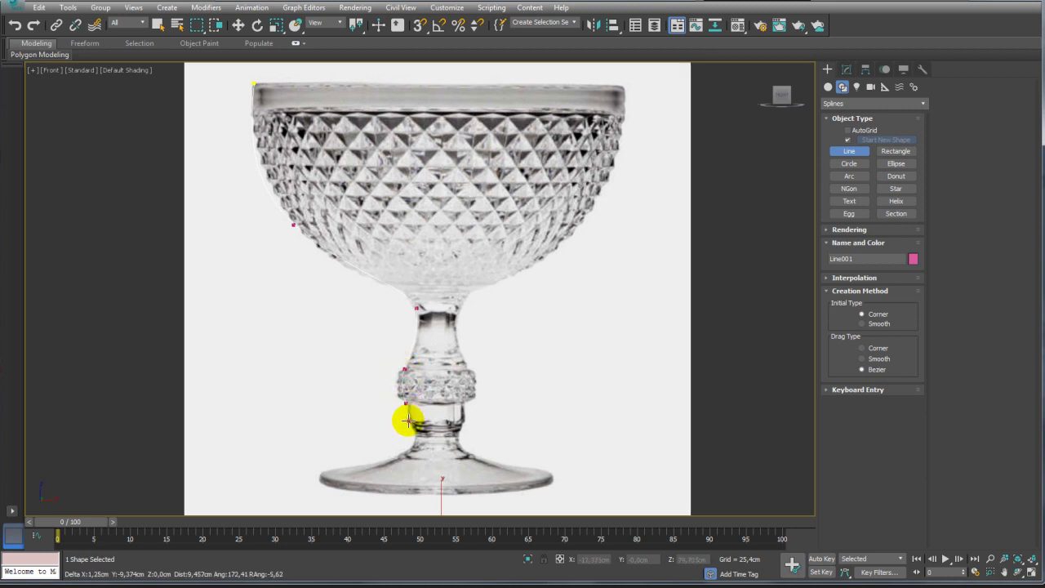
click(409, 420)
click(415, 441)
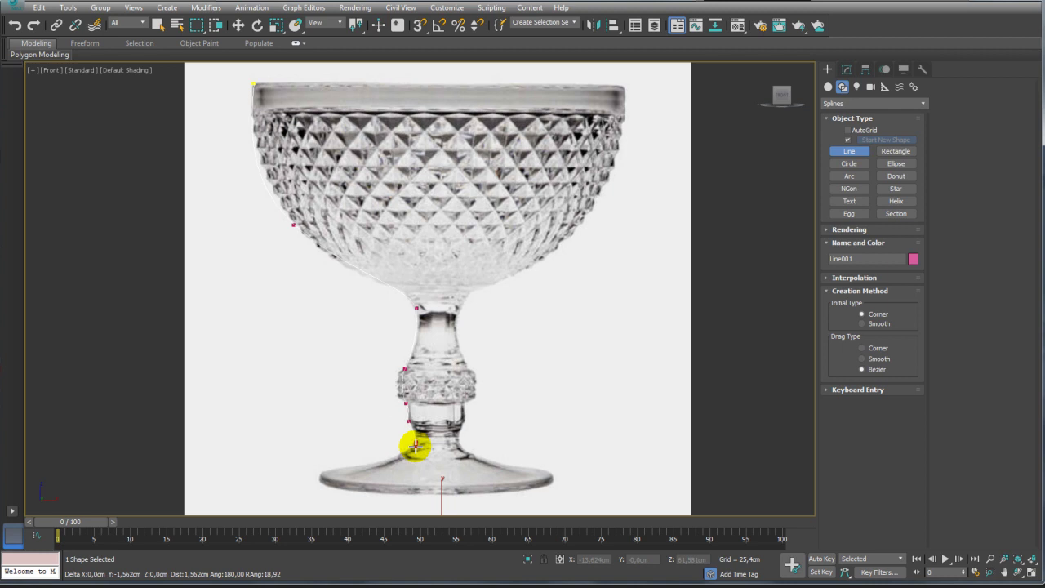
click(358, 466)
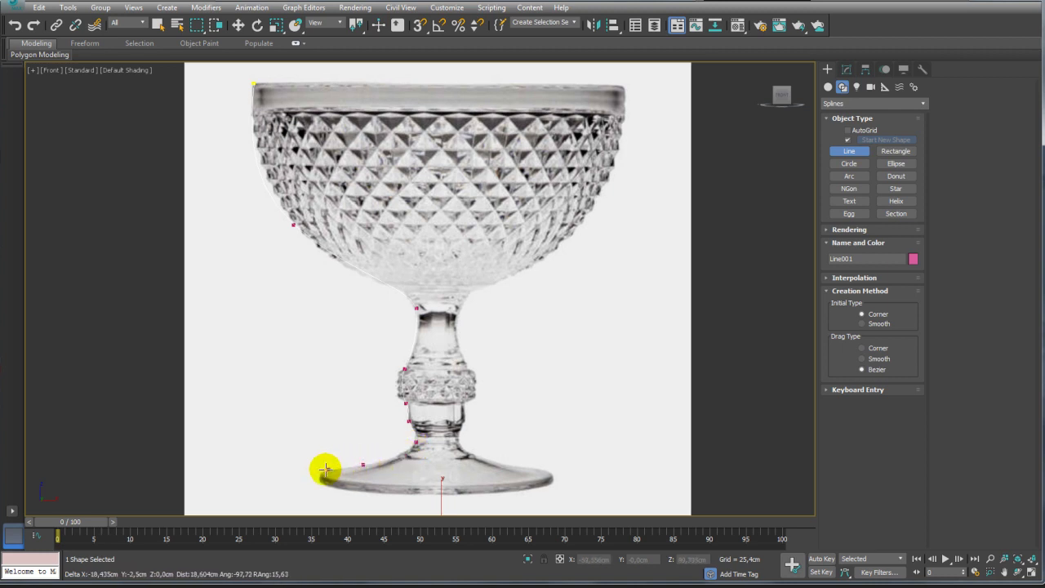
click(324, 464)
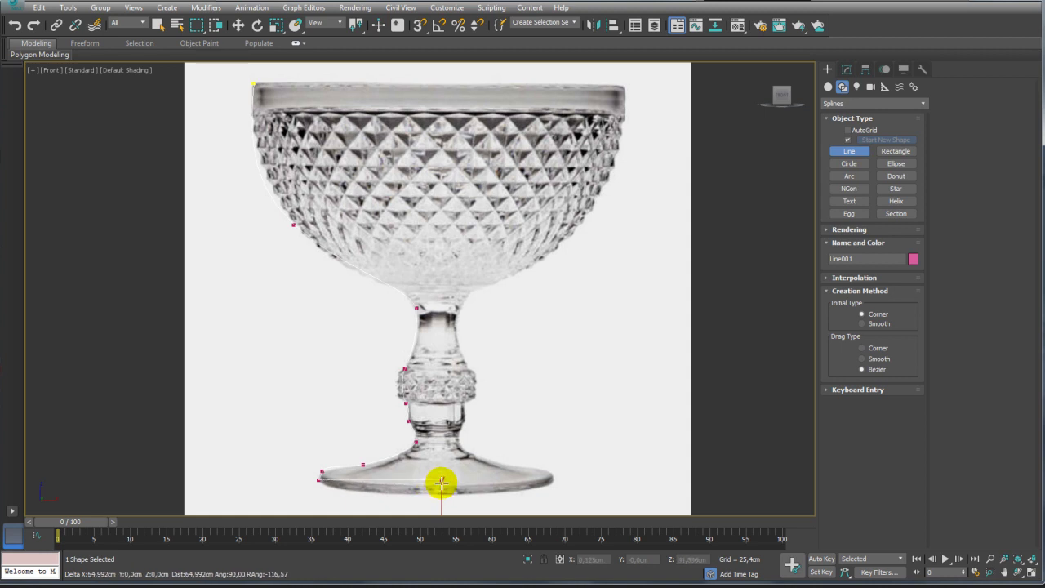
right_click(441, 484)
scroll(516, 418, down, 2)
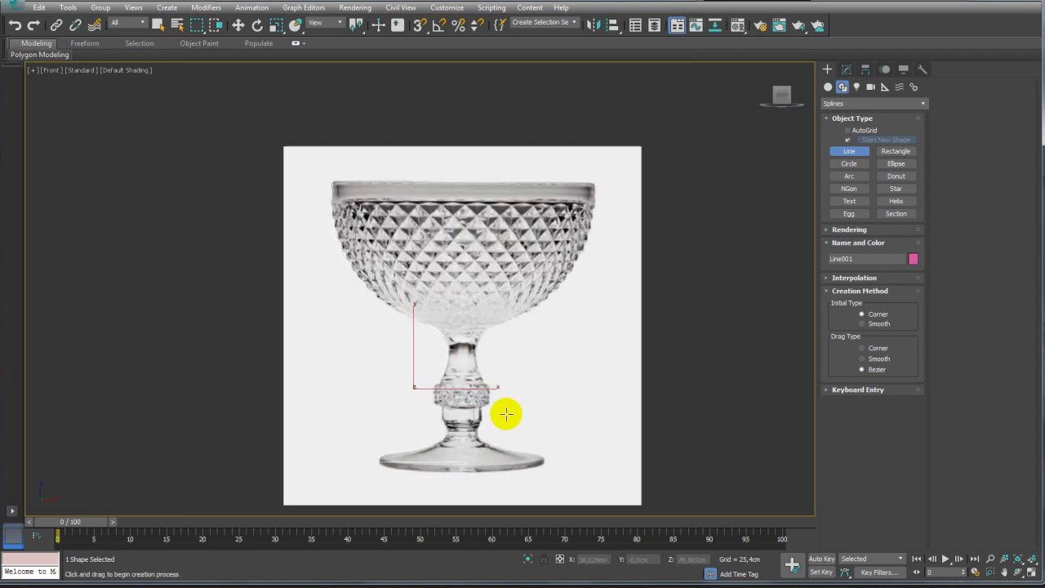
Apply a Lathe modifier to the profile line
key(F3)
mouse_move(496, 380)
alt+middle_down()
mouse_move(501, 397)
mouse_move(595, 416)
mouse_move(478, 416)
mouse_move(478, 362)
mouse_move(564, 415)
mouse_move(494, 429)
alt+middle_up()
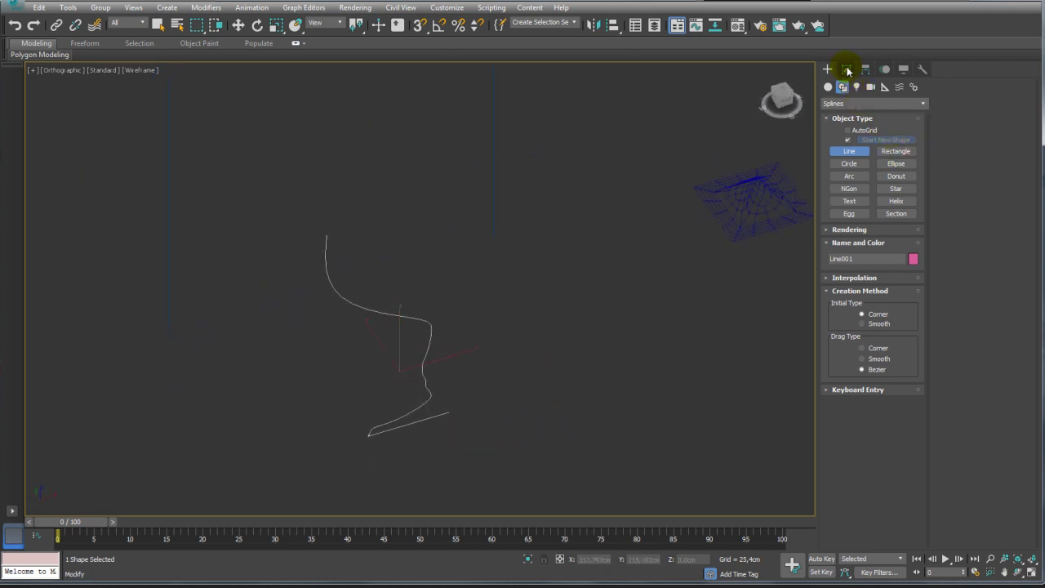
click(848, 70)
click(925, 107)
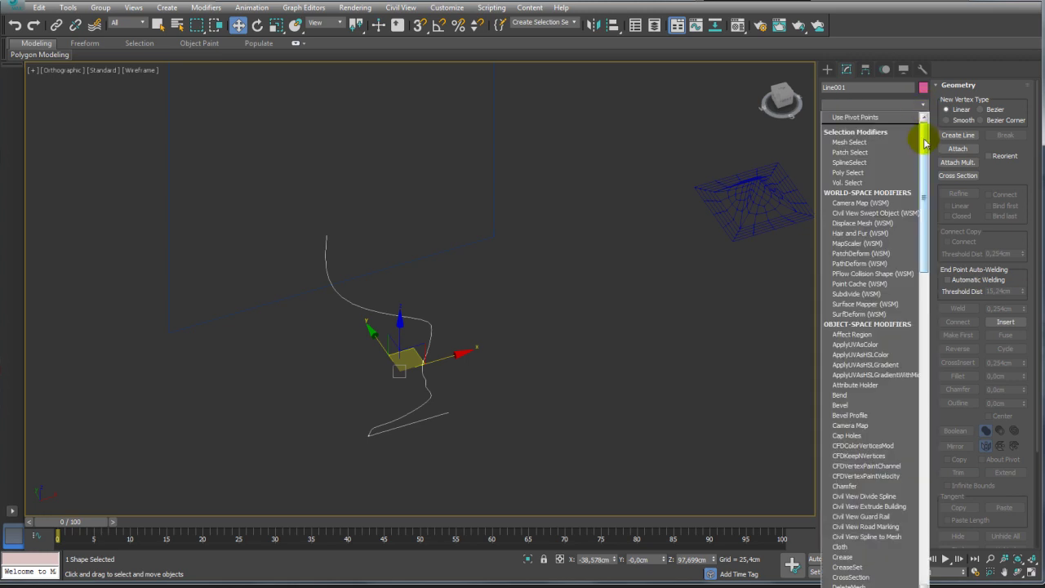
drag(926, 140, 922, 204)
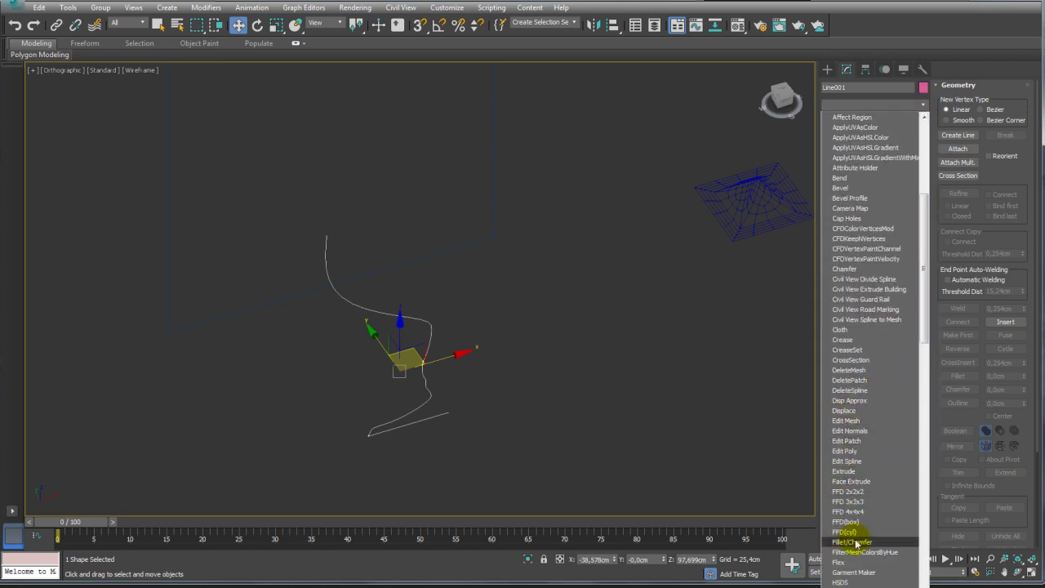
scroll(854, 567, down, 1)
click(841, 562)
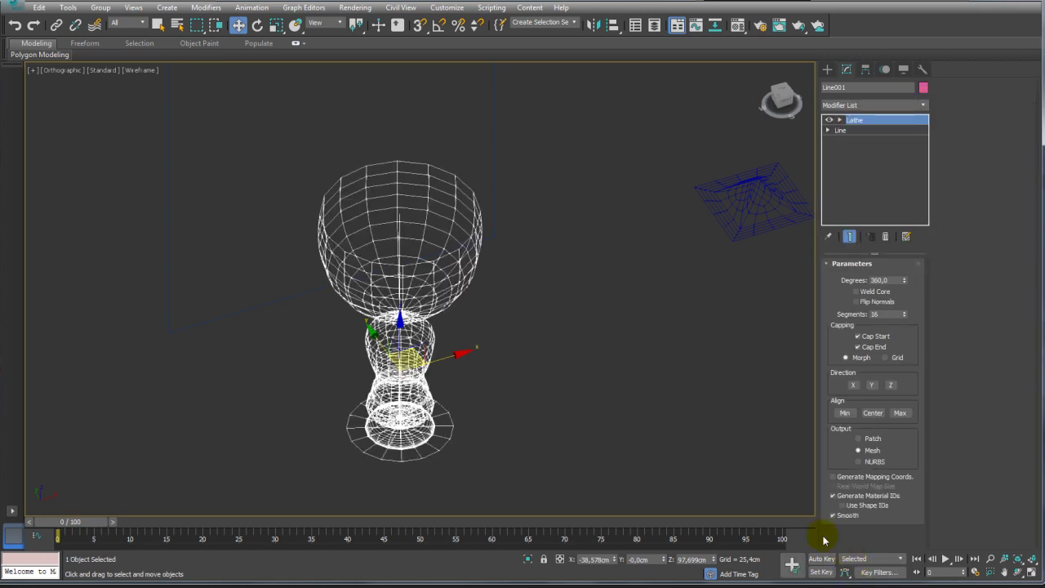
key(F3)
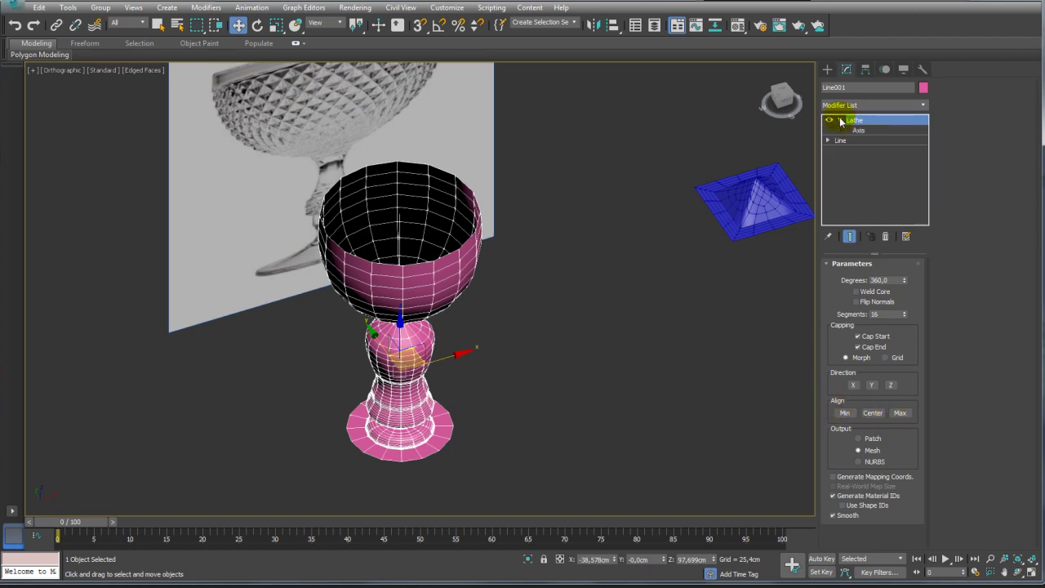
Align the lathe to Max, raise Segments to 64, then delete the lathed goblet
click(859, 130)
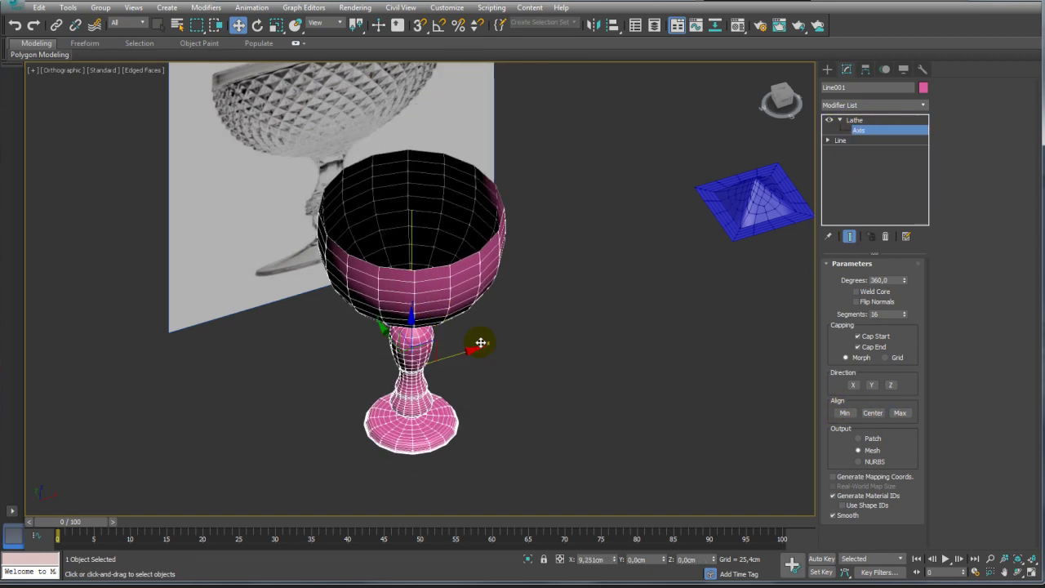
drag(474, 343, 762, 303)
key(ctrl+z)
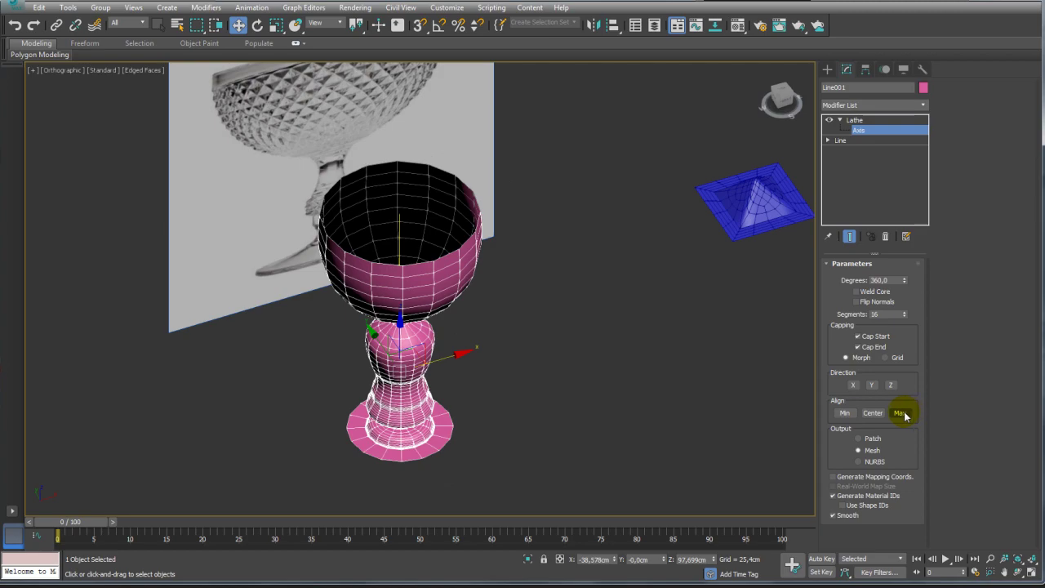
click(899, 413)
mouse_move(617, 392)
alt+middle_down()
mouse_move(591, 256)
mouse_move(368, 401)
alt+middle_up()
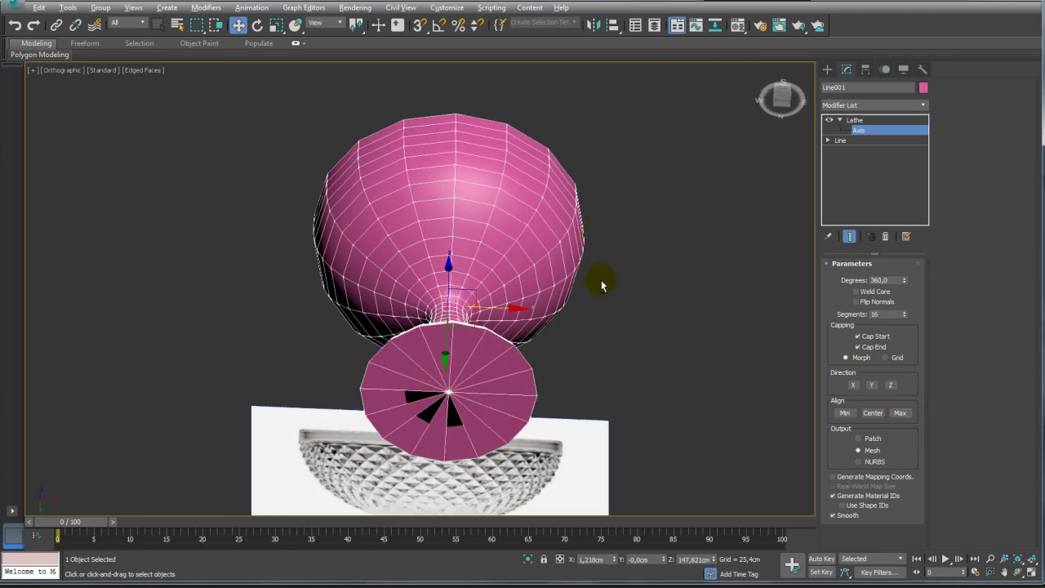
mouse_move(602, 282)
alt+middle_down()
mouse_move(591, 371)
mouse_move(598, 359)
alt+middle_up()
drag(905, 316, 903, 285)
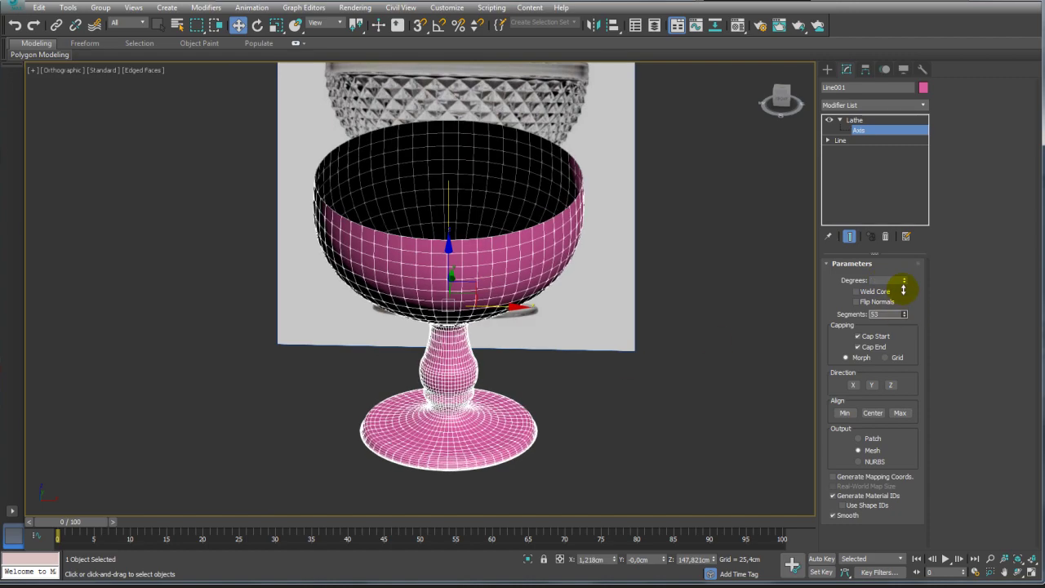
mouse_move(674, 319)
alt+middle_down()
mouse_move(632, 366)
mouse_move(653, 299)
mouse_move(517, 334)
mouse_move(525, 329)
alt+middle_up()
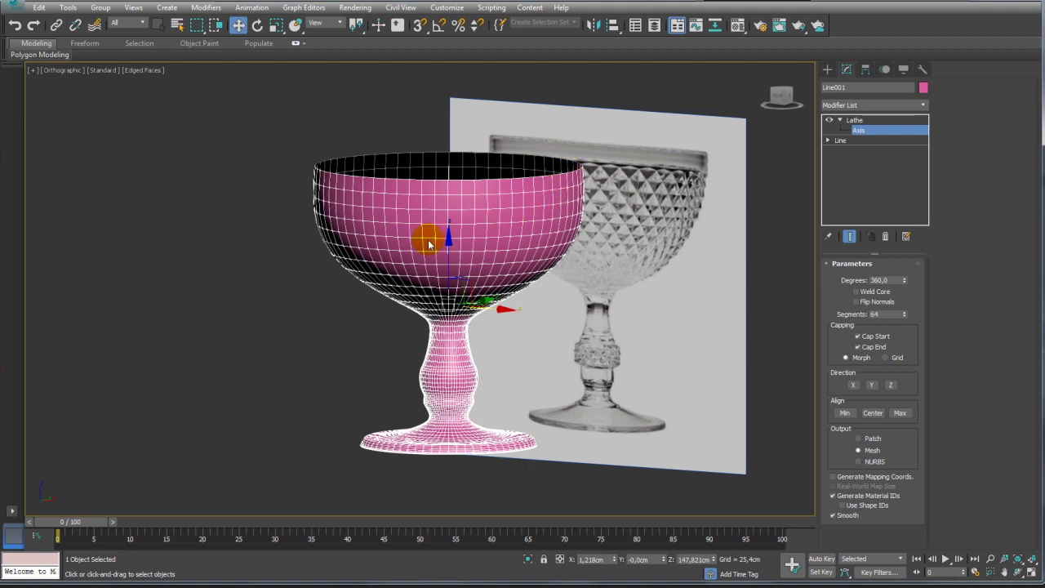
key(Delete)
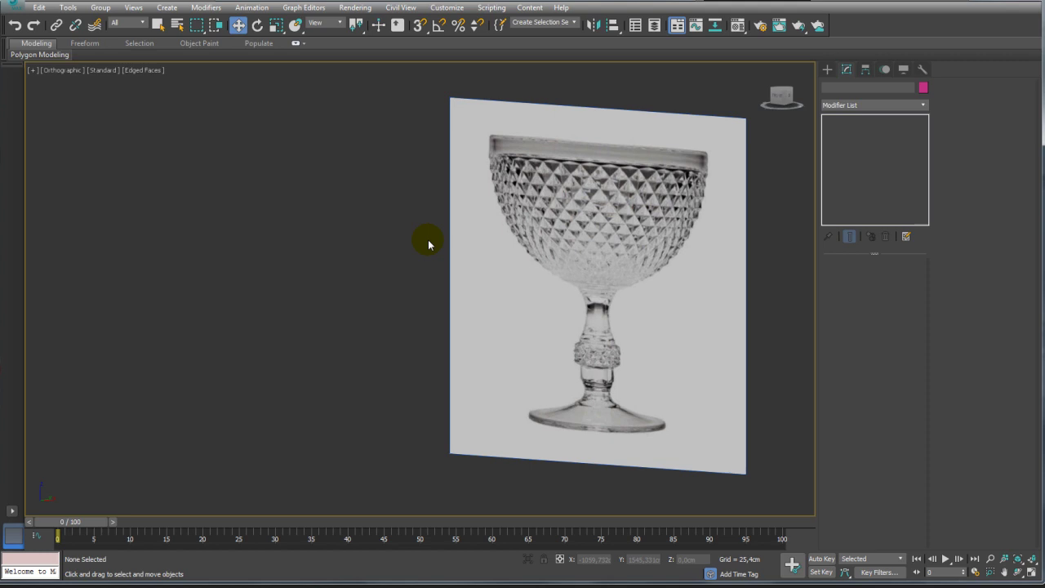
Create a Standard Primitives sphere on the ground grid in the Perspective view
scroll(519, 257, down, 3)
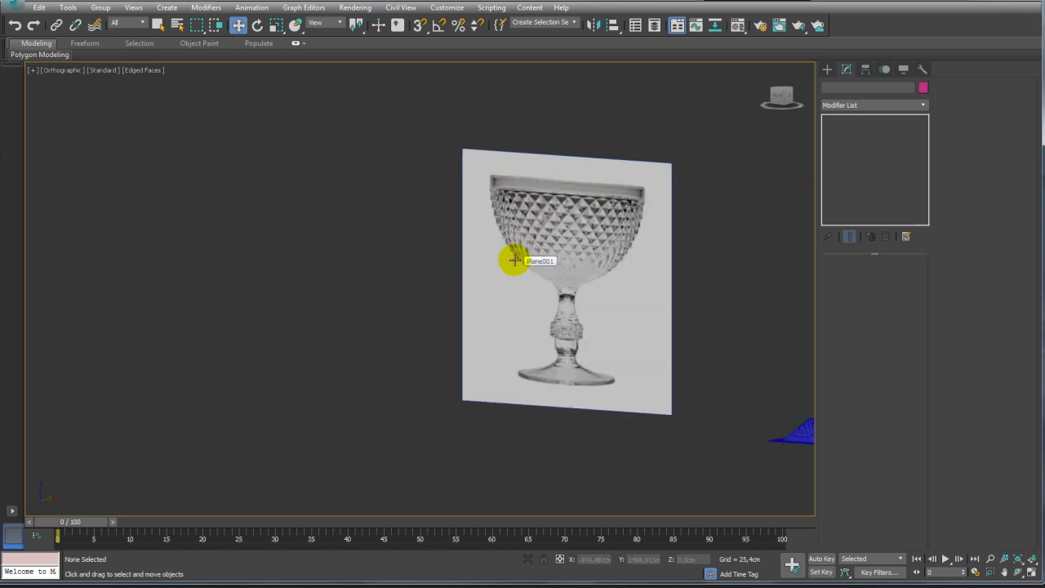
key(p)
click(827, 69)
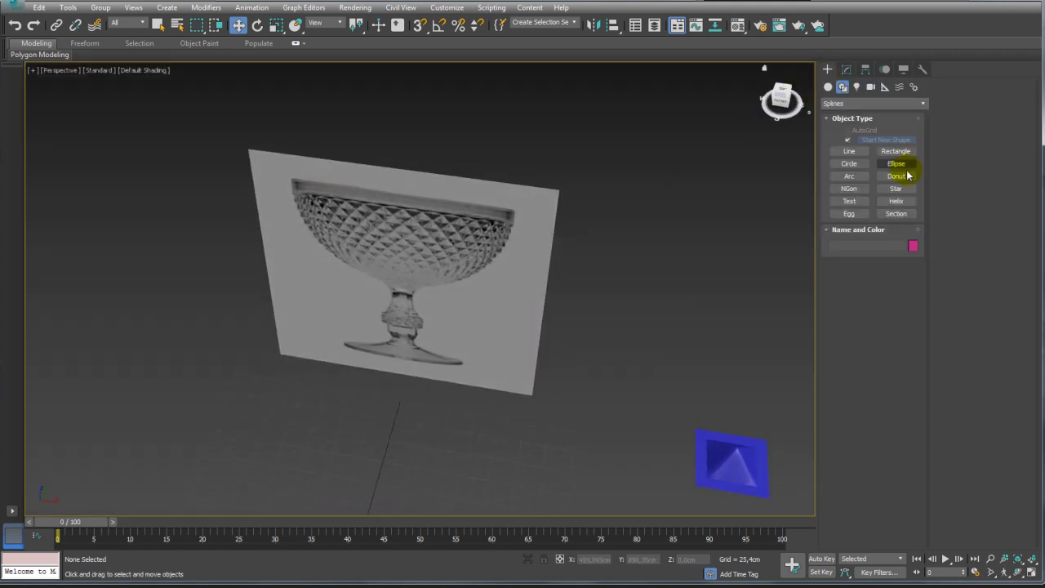
click(828, 87)
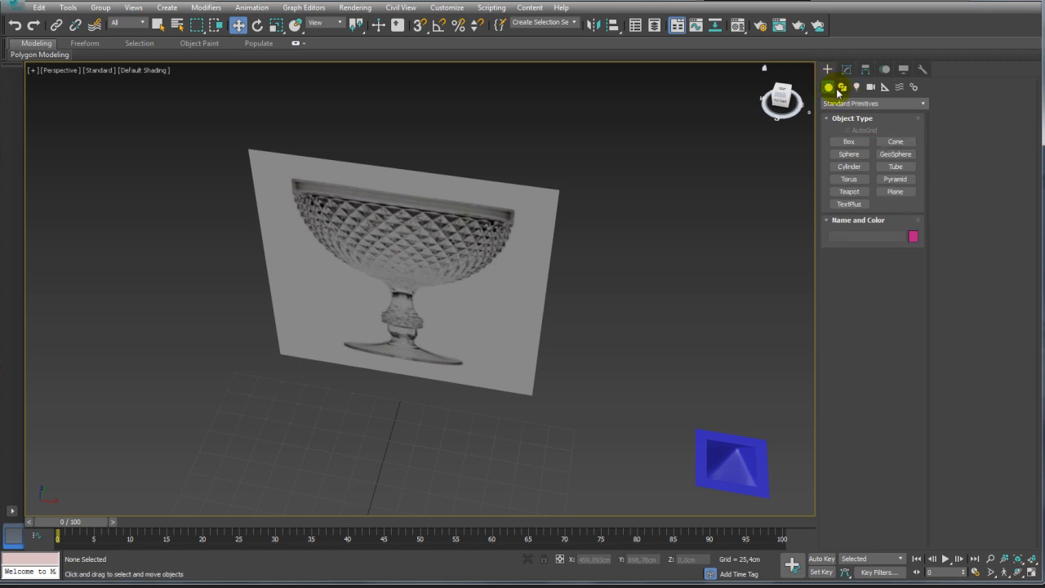
click(849, 155)
drag(380, 444, 461, 391)
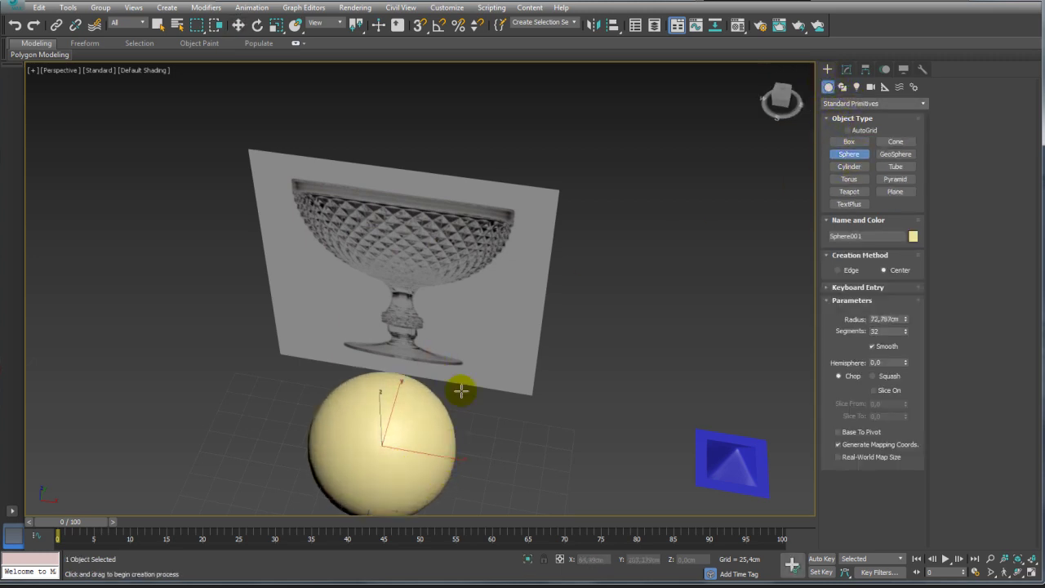
key(w)
key(F4)
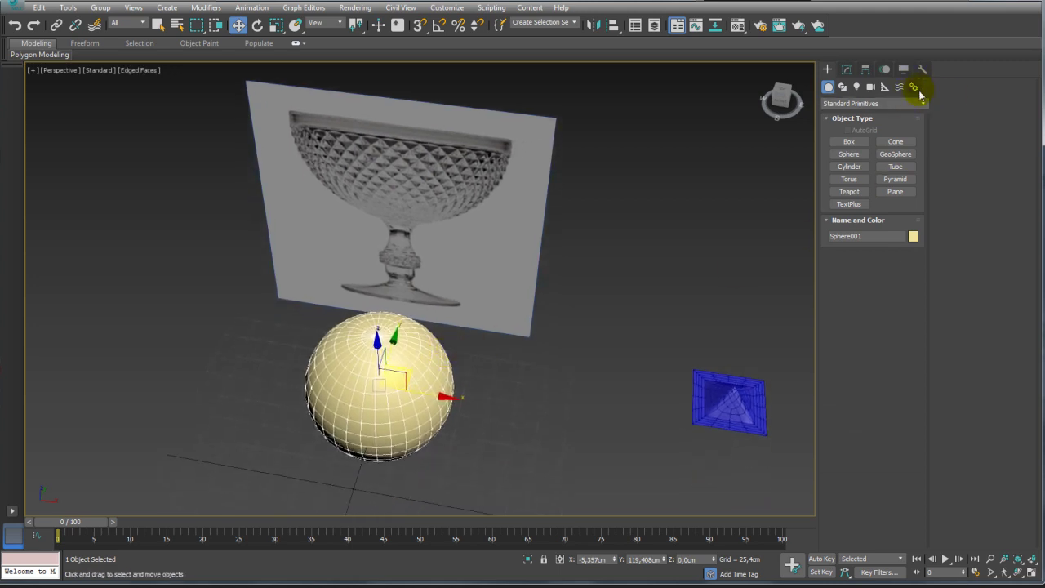
Set the sphere's object colour to blue
click(910, 237)
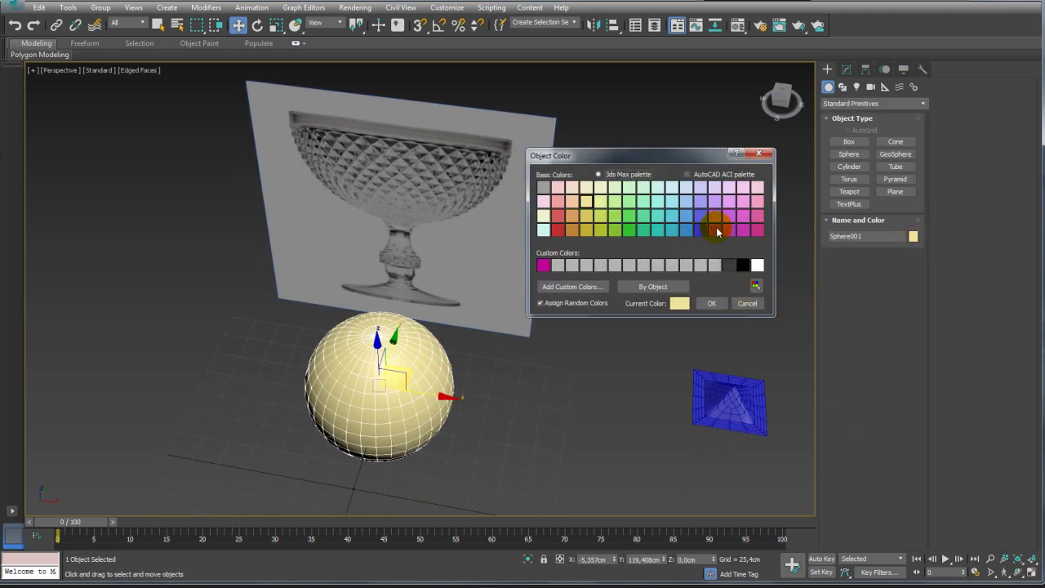
click(718, 232)
click(711, 303)
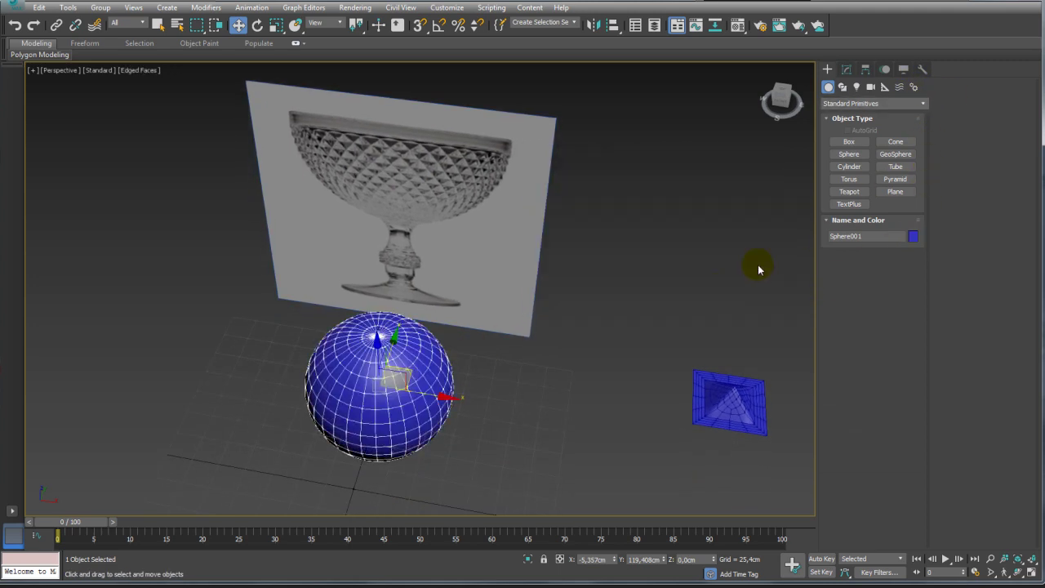
Move the sphere up over the goblet bowl and select its Segments field
click(846, 70)
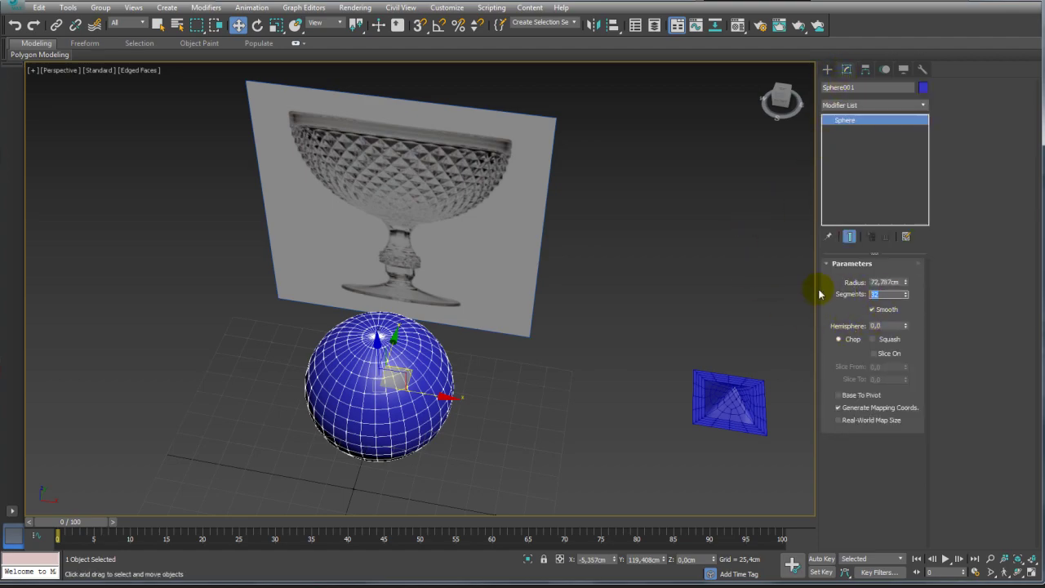
mouse_move(408, 401)
alt+middle_down()
mouse_move(530, 321)
mouse_move(476, 329)
mouse_move(478, 387)
alt+middle_up()
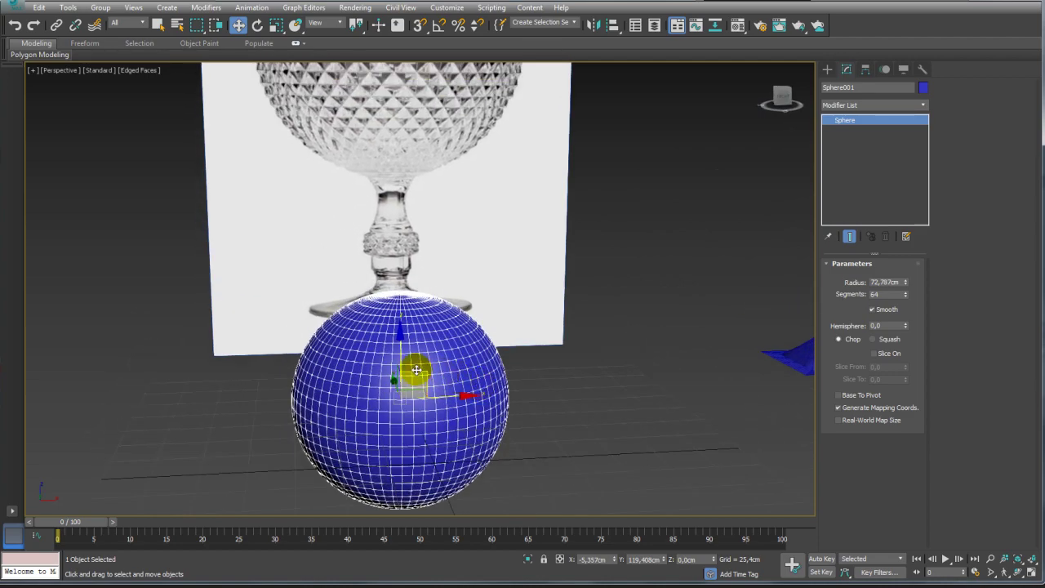
mouse_move(399, 354)
alt+middle_down()
mouse_move(414, 145)
mouse_move(427, 364)
mouse_move(414, 348)
mouse_move(444, 343)
mouse_move(423, 301)
alt+middle_up()
mouse_move(418, 292)
mouse_down()
mouse_move(425, 109)
mouse_move(427, 123)
mouse_up()
mouse_move(637, 231)
alt+middle_down()
mouse_move(601, 273)
mouse_move(620, 269)
alt+middle_up()
double_click(885, 294)
alt+middle_drag(546, 283, 543, 397)
key(f)
scroll(543, 396, up, 2)
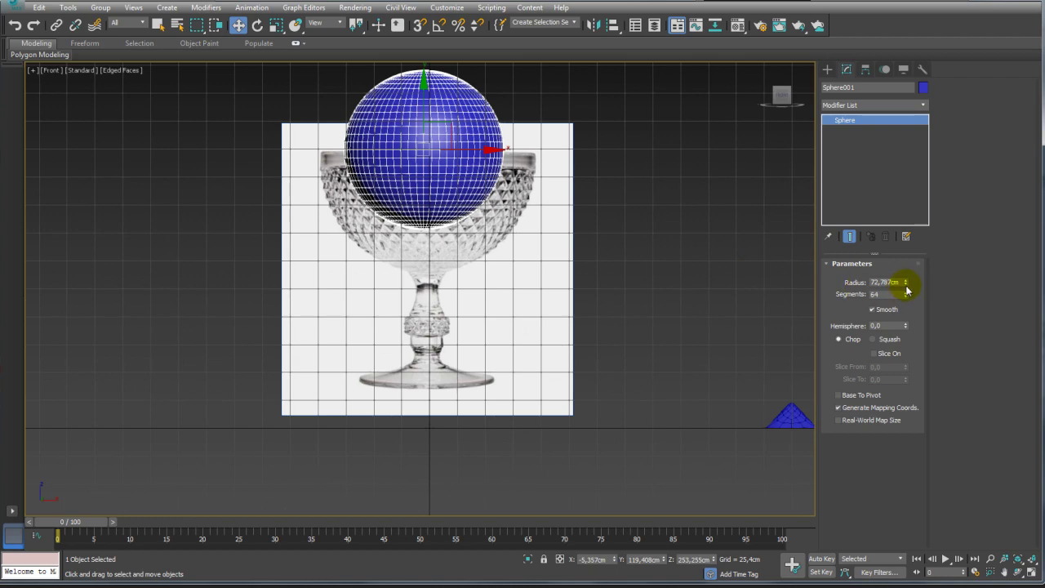
Enlarge the sphere's radius to about 107 cm and shift it left beside the goblet bowl
drag(905, 285, 914, 254)
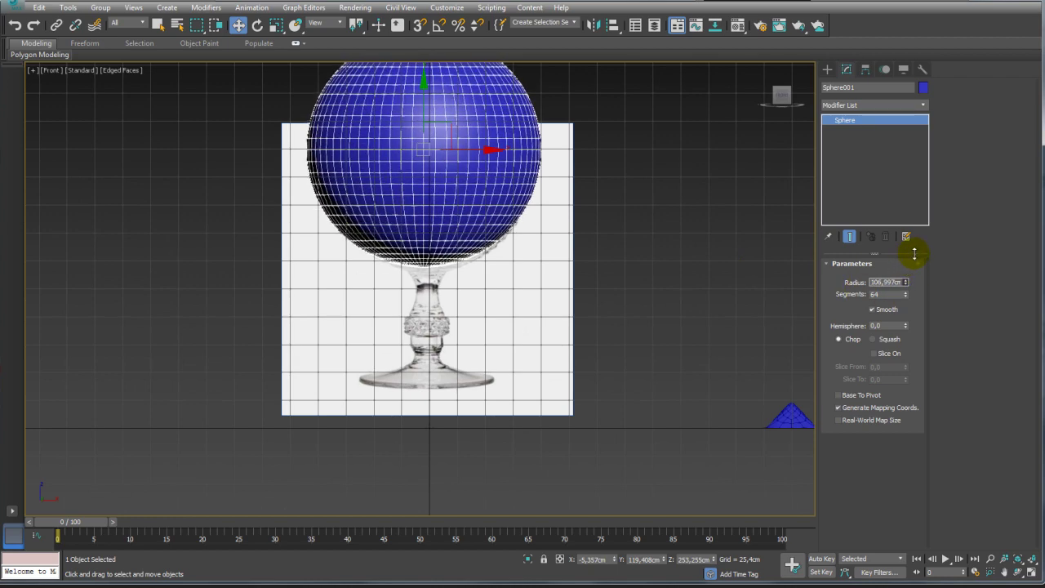
drag(436, 122, 285, 168)
middle_drag(368, 208, 370, 221)
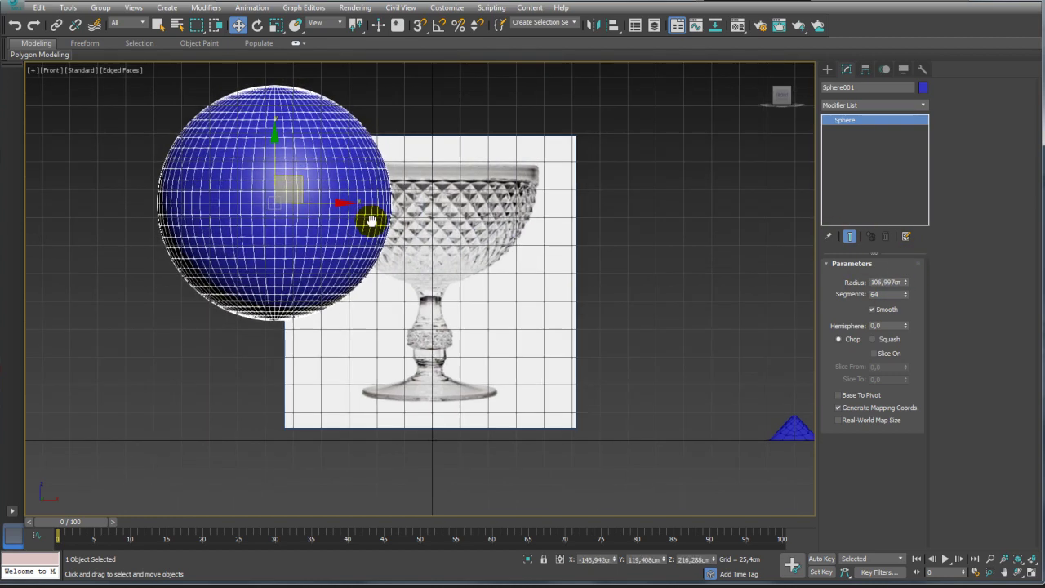
scroll(371, 221, up, 3)
mouse_move(226, 234)
mouse_down()
mouse_move(315, 191)
mouse_move(299, 212)
mouse_up()
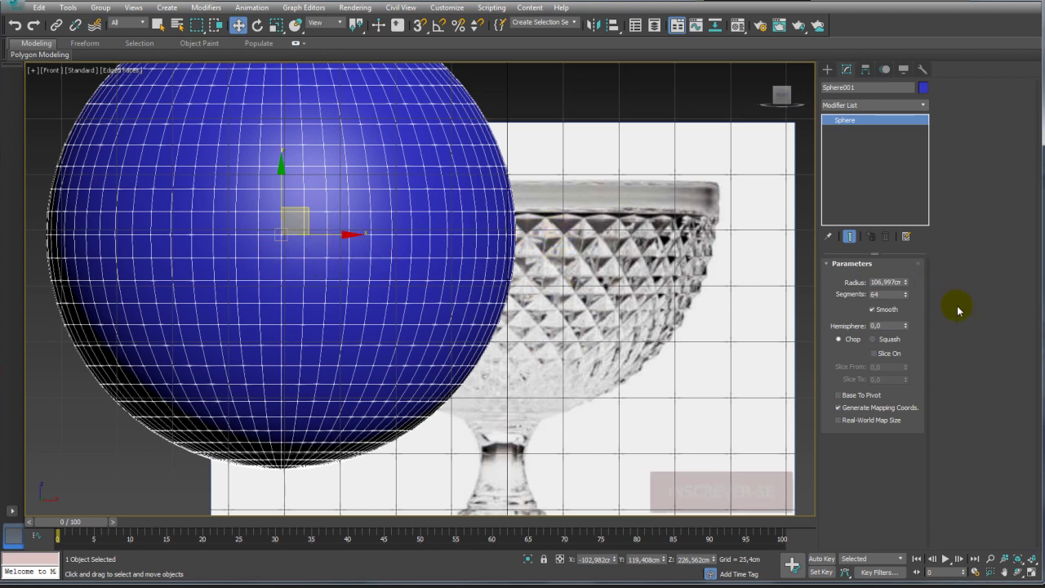
Set the sphere's Segments to 32
double_click(888, 294)
text(32)
key(Return)
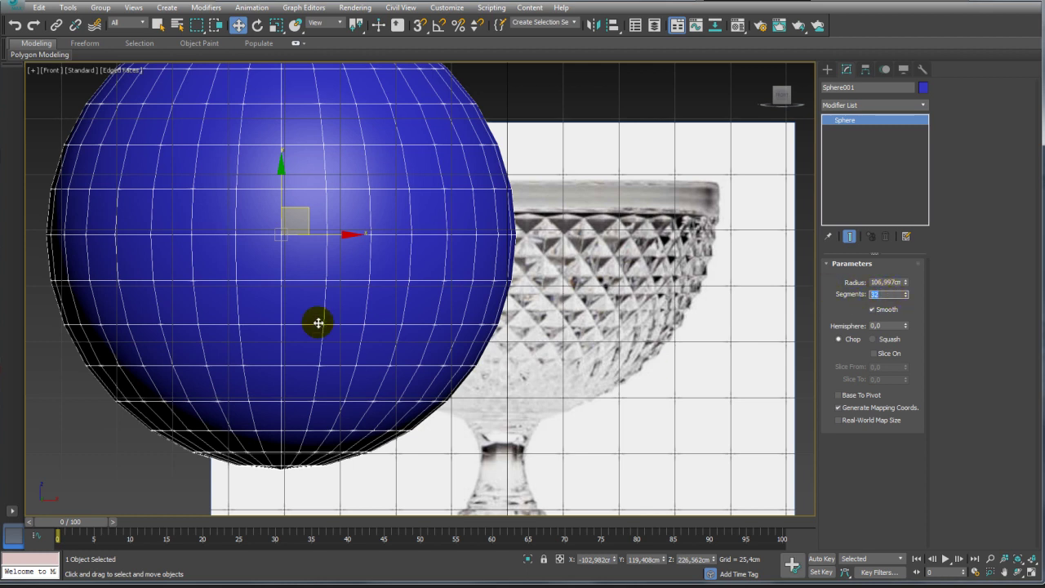
scroll(346, 270, down, 2)
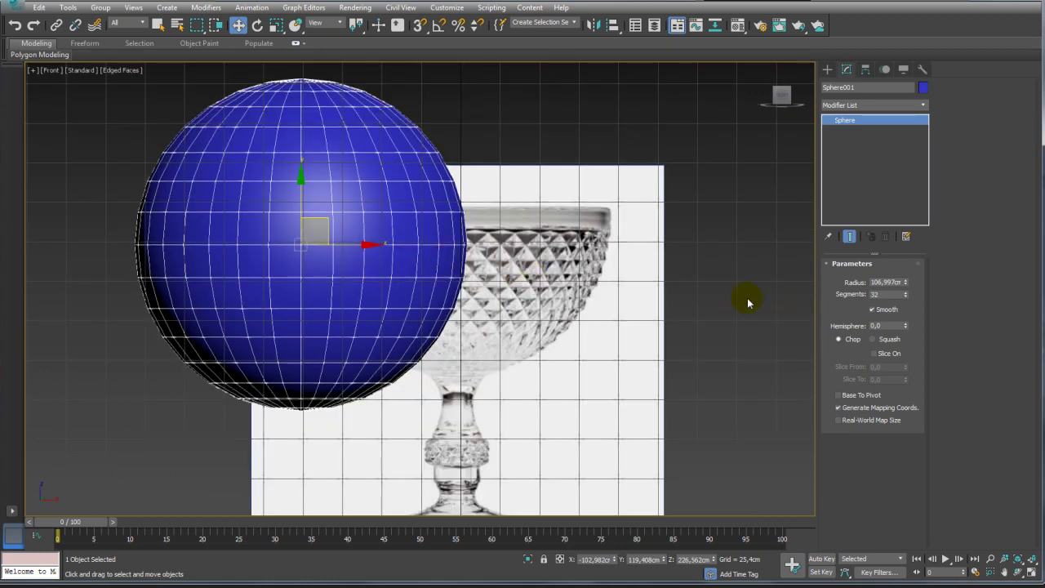
alt+middle_drag(470, 204, 460, 245)
Try 8 and 16 segments before settling back on 32
drag(894, 295, 849, 300)
text(8)
key(Return)
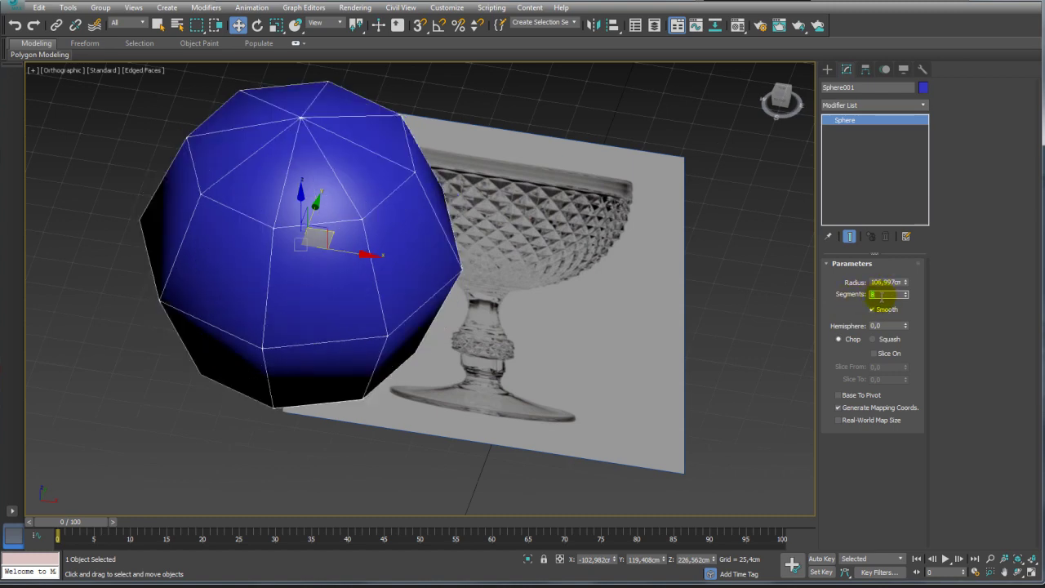
text(16)
key(Return)
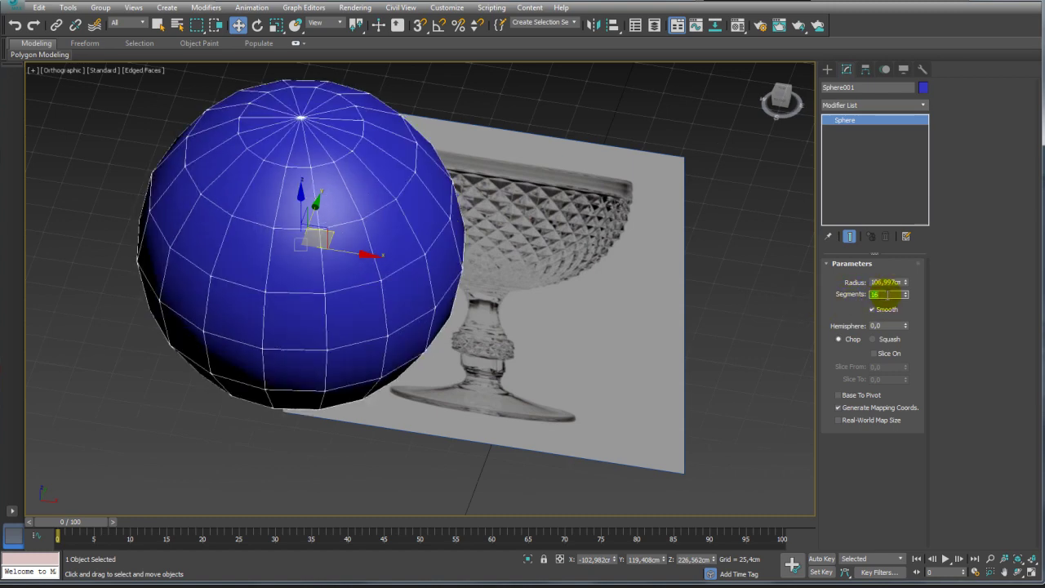
text(32)
key(Return)
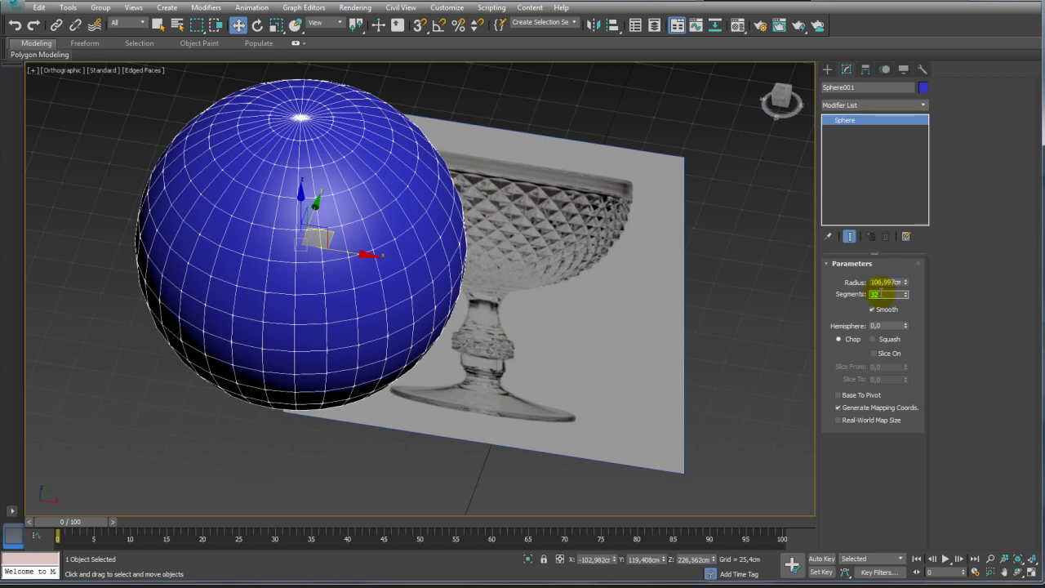
mouse_move(625, 343)
alt+middle_down()
mouse_move(468, 343)
mouse_move(524, 341)
alt+middle_up()
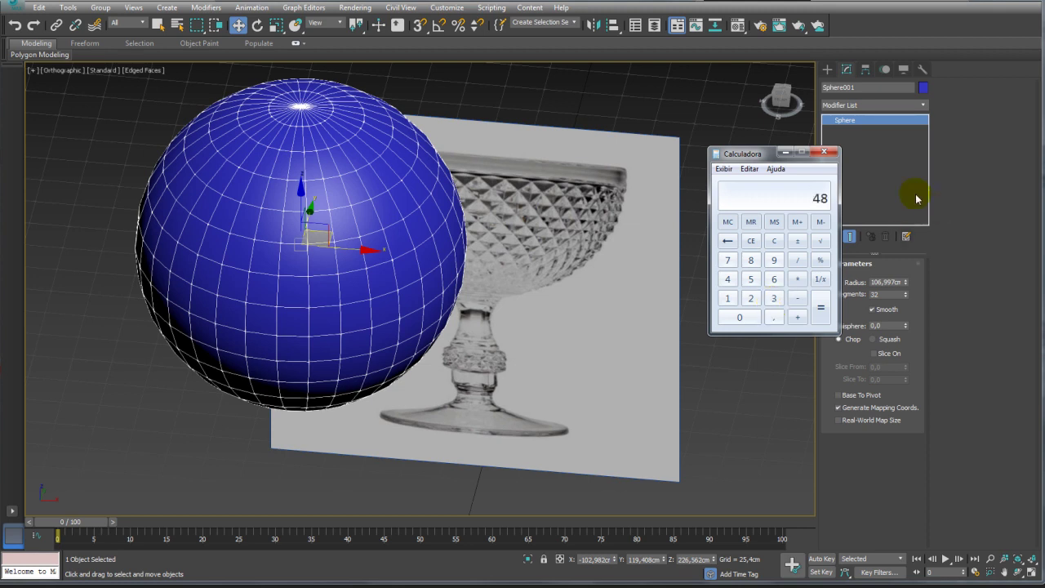
Close the Windows Calculator showing 48 to return to 3ds Max
click(822, 153)
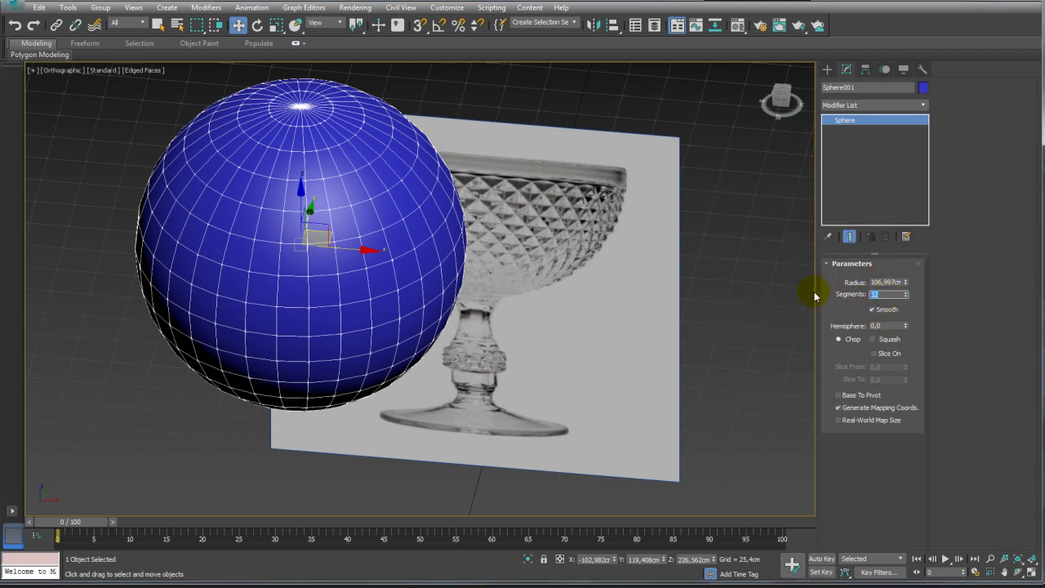
Switch to the Front view and frame the sphere and goblet together
mouse_move(417, 315)
alt+middle_down()
mouse_move(438, 275)
mouse_move(440, 284)
alt+middle_up()
key(f)
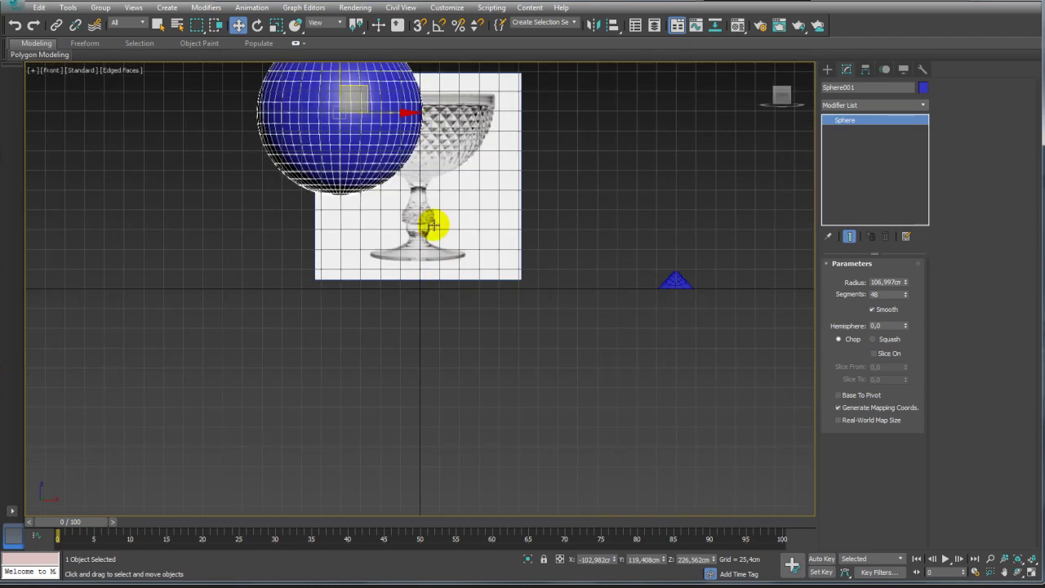
scroll(444, 253, up, 2)
scroll(428, 217, up, 2)
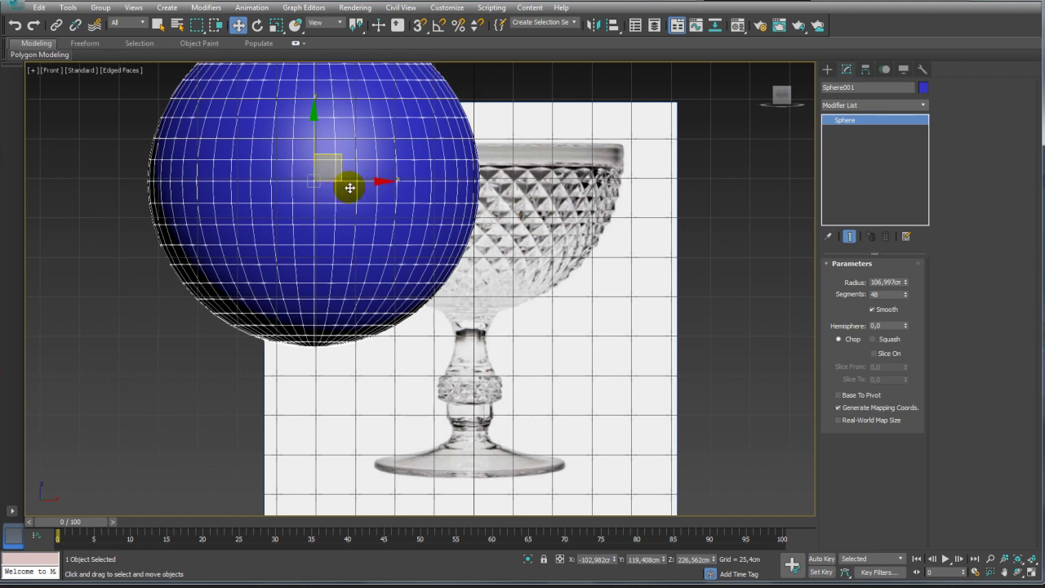
middle_drag(485, 231, 462, 303)
scroll(547, 301, up, 2)
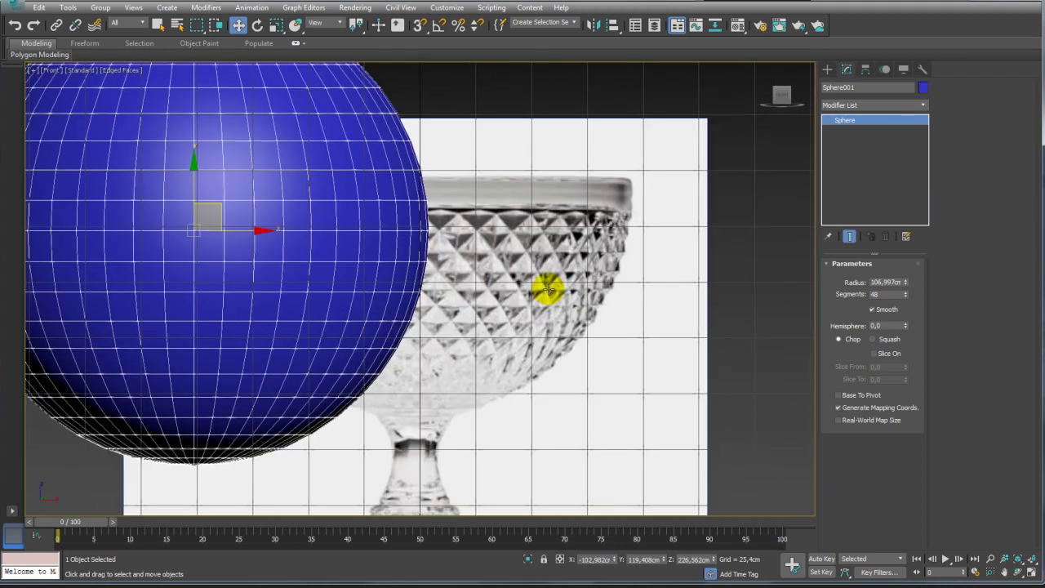
scroll(543, 286, down, 4)
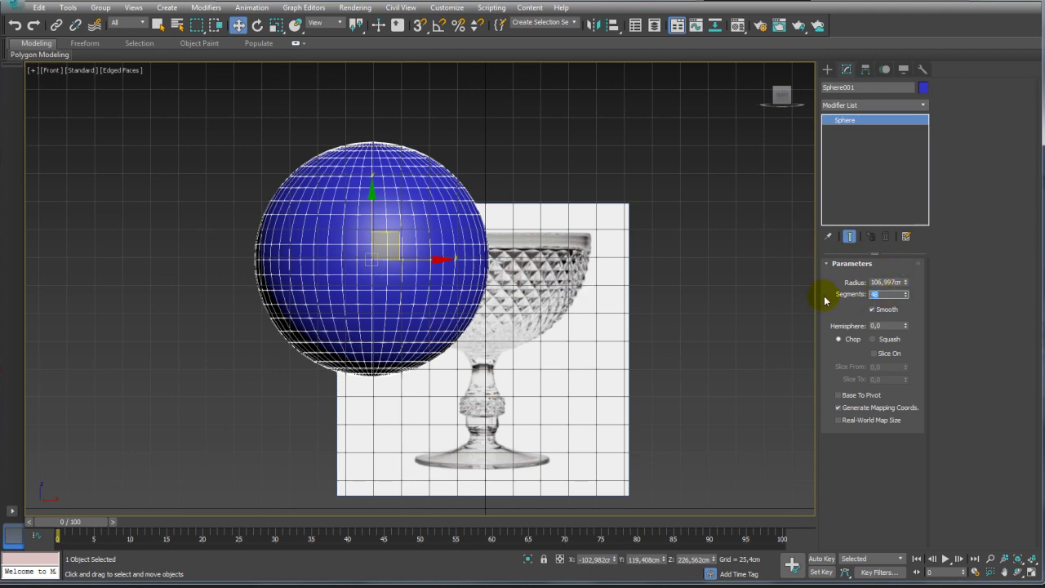
scroll(384, 263, up, 3)
scroll(406, 256, up, 2)
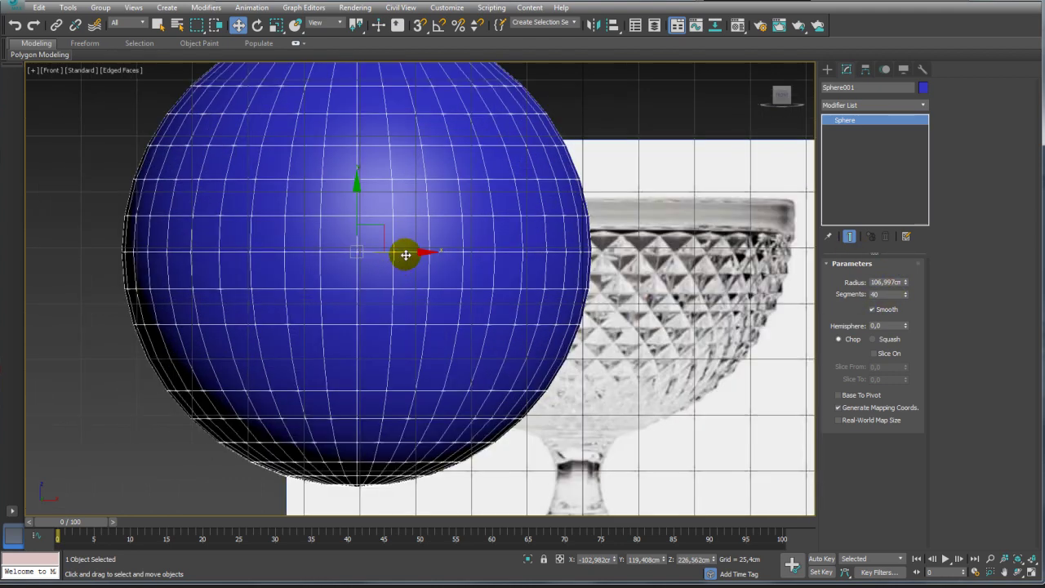
mouse_move(405, 254)
middle_down()
mouse_move(621, 268)
mouse_move(416, 269)
middle_up()
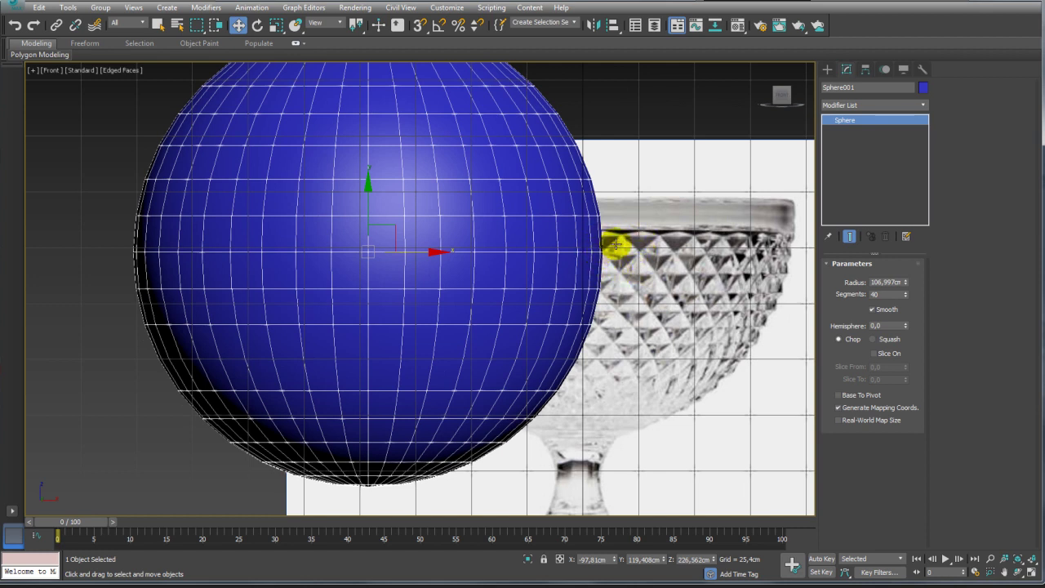
Give the sphere 44 segments, move it onto the goblet's bowl and turn on See-Through
double_click(890, 293)
text(44)
key(Return)
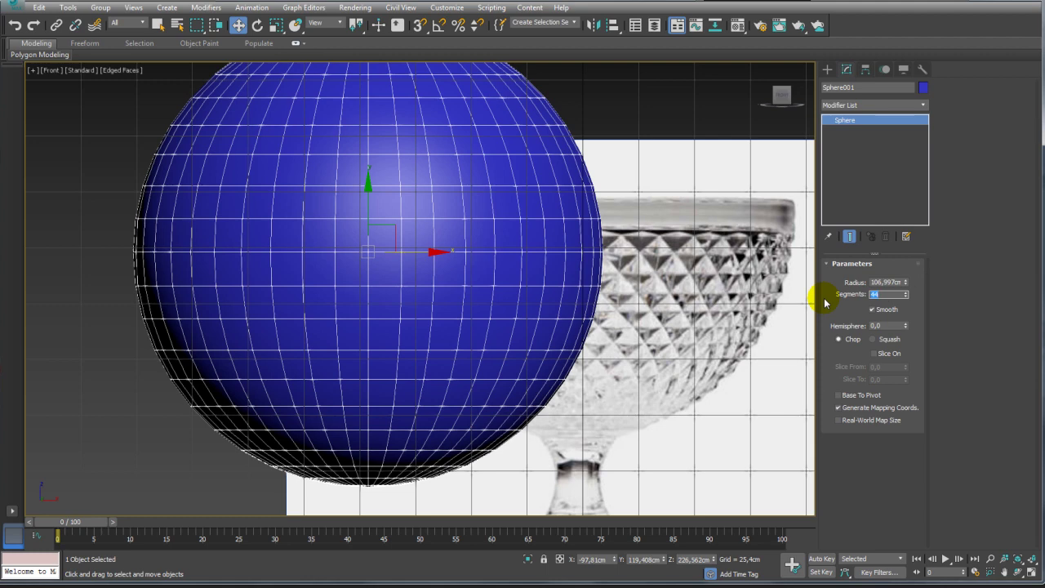
scroll(367, 311, down, 5)
scroll(387, 299, up, 4)
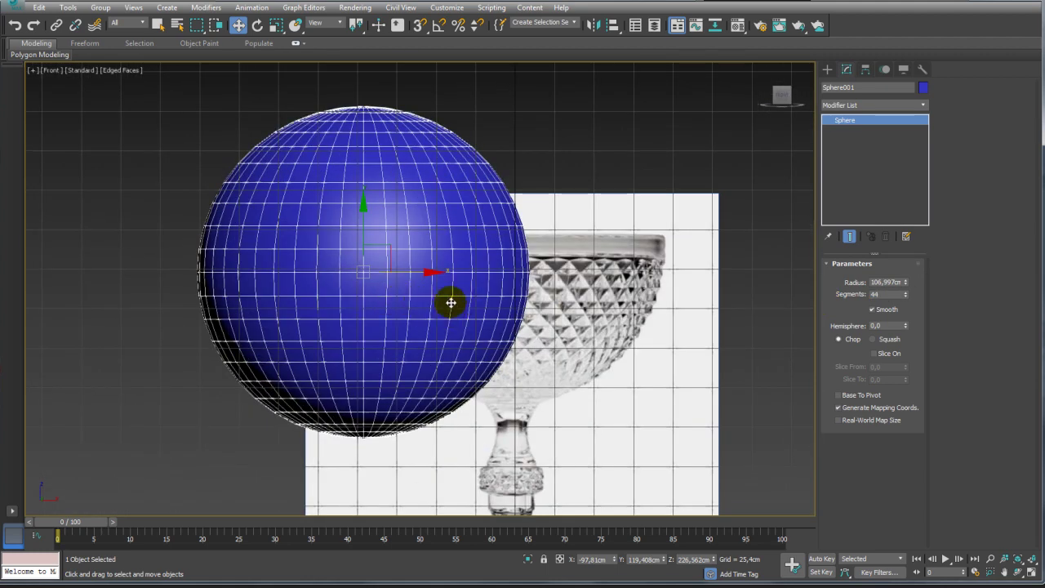
drag(885, 294, 851, 295)
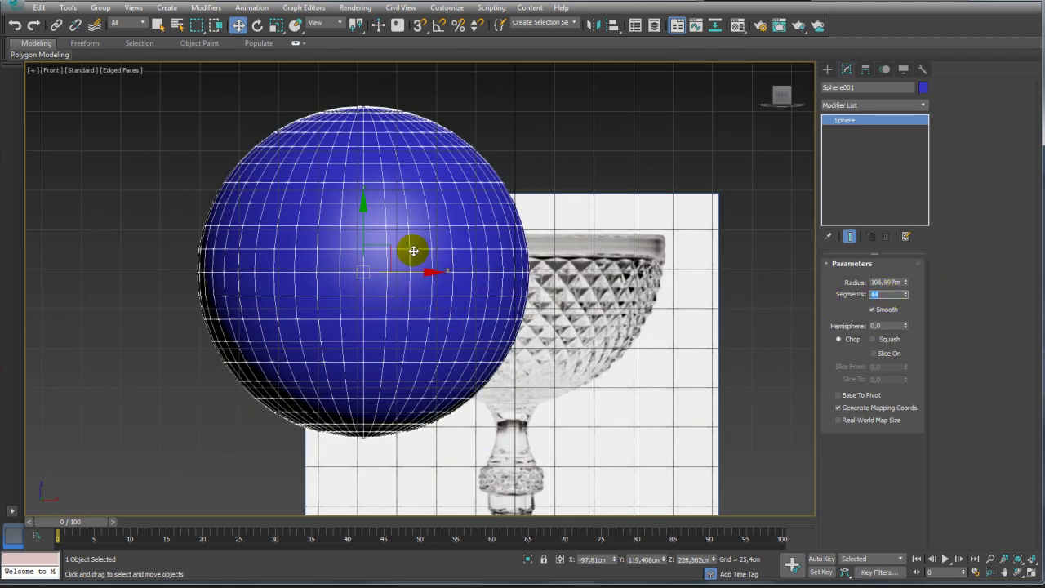
mouse_move(386, 242)
mouse_down()
mouse_move(576, 179)
mouse_move(532, 210)
mouse_move(560, 247)
mouse_move(540, 202)
mouse_move(550, 240)
mouse_move(541, 231)
mouse_up()
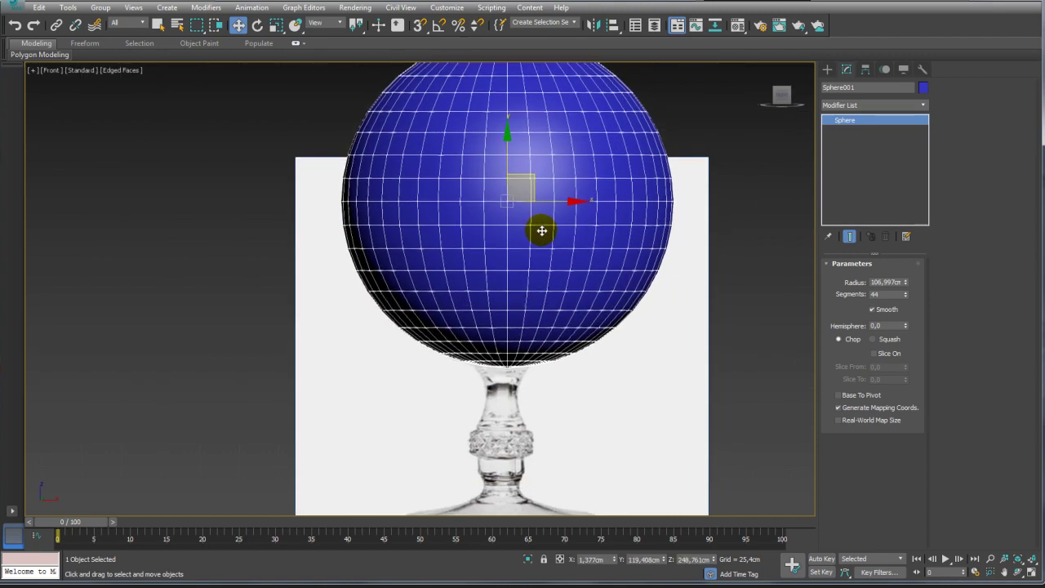
key(alt+x)
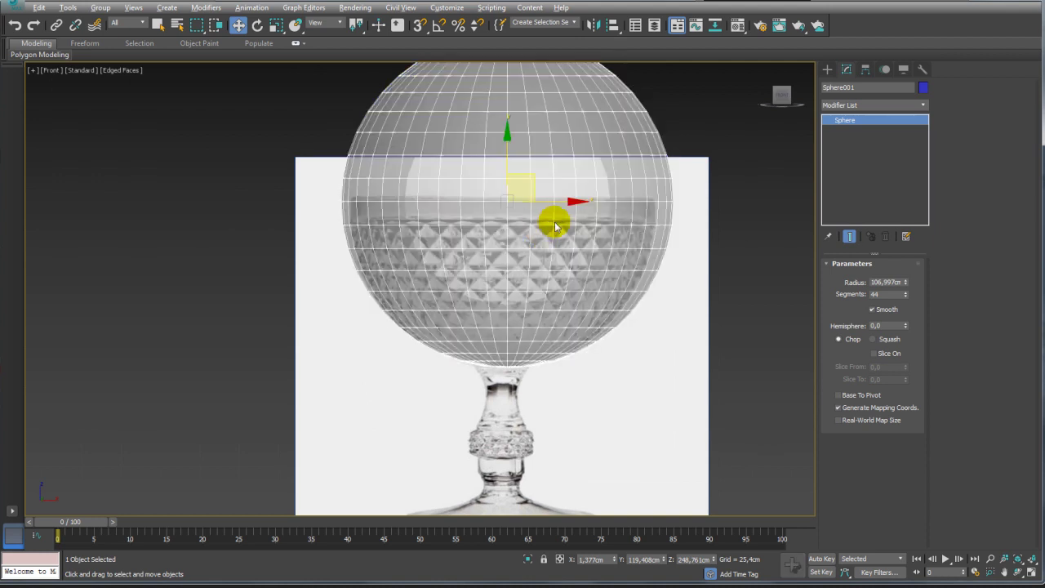
Toggle the sphere's See-Through display setting in Object Properties
right_click(554, 226)
click(595, 311)
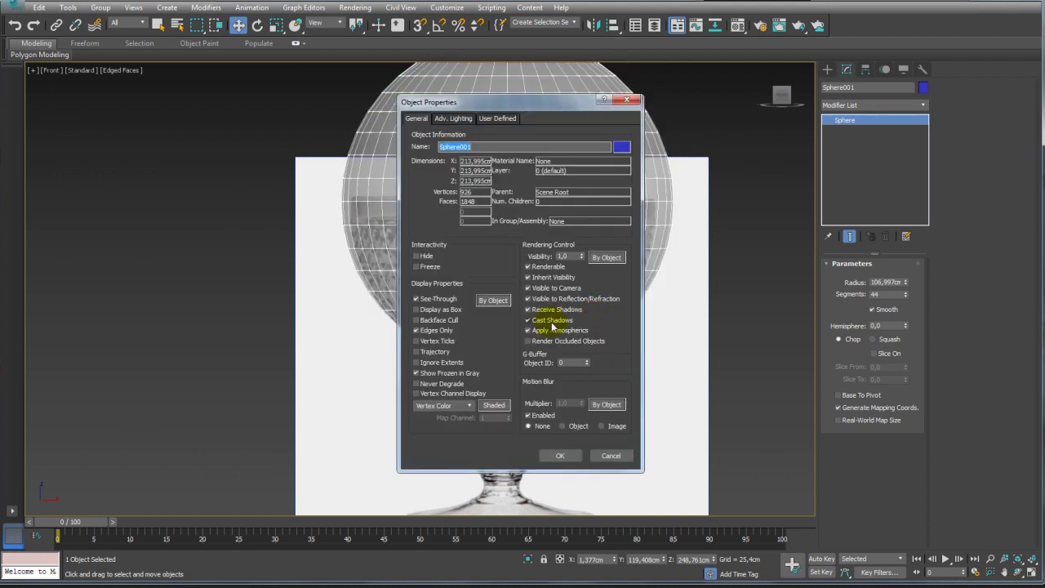
click(437, 300)
click(550, 455)
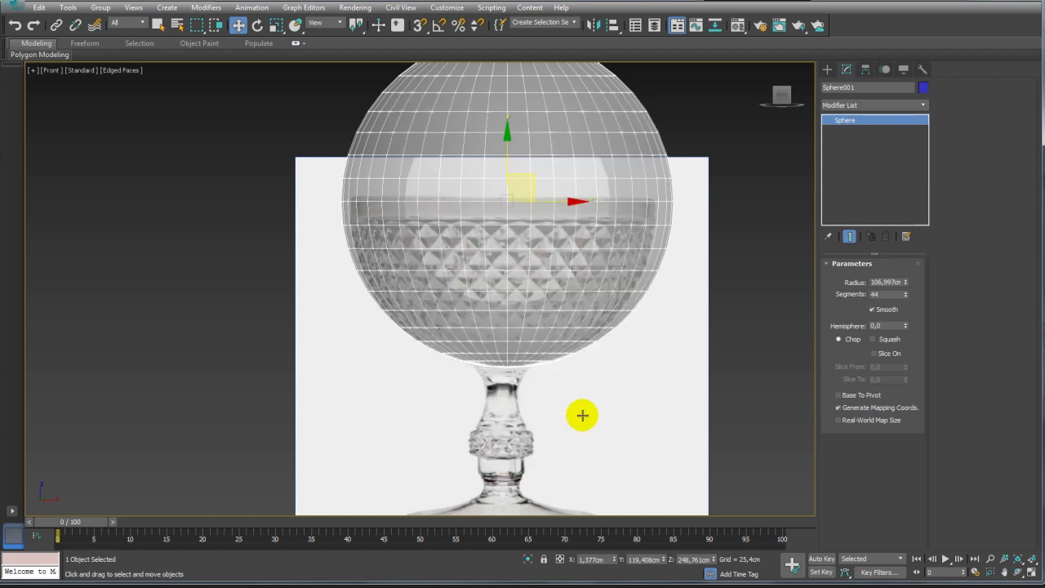
Shrink the sphere's radius to 99,625 cm and nudge it to sit over the bowl
drag(528, 178, 526, 172)
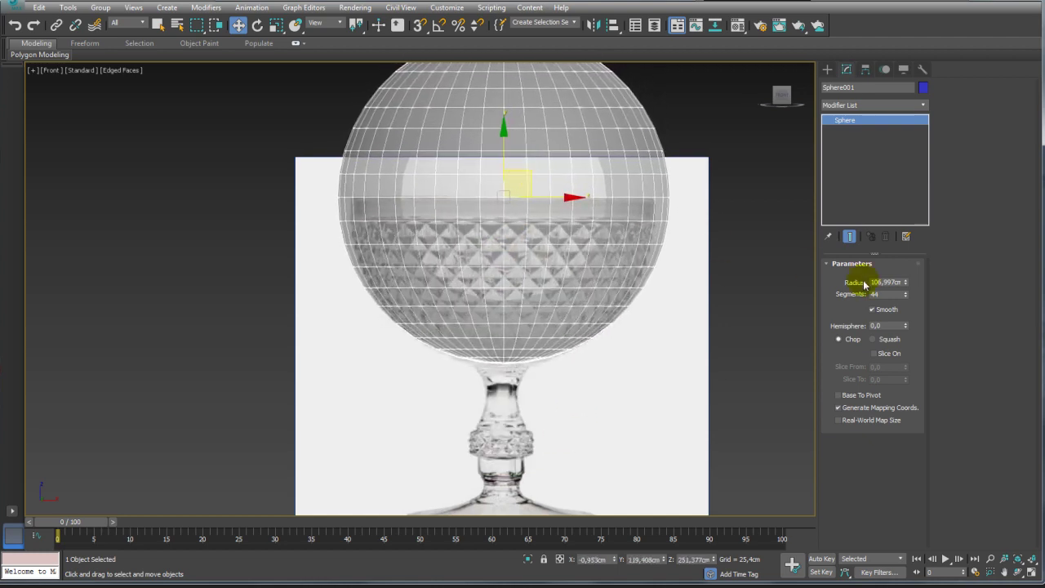
drag(906, 283, 907, 282)
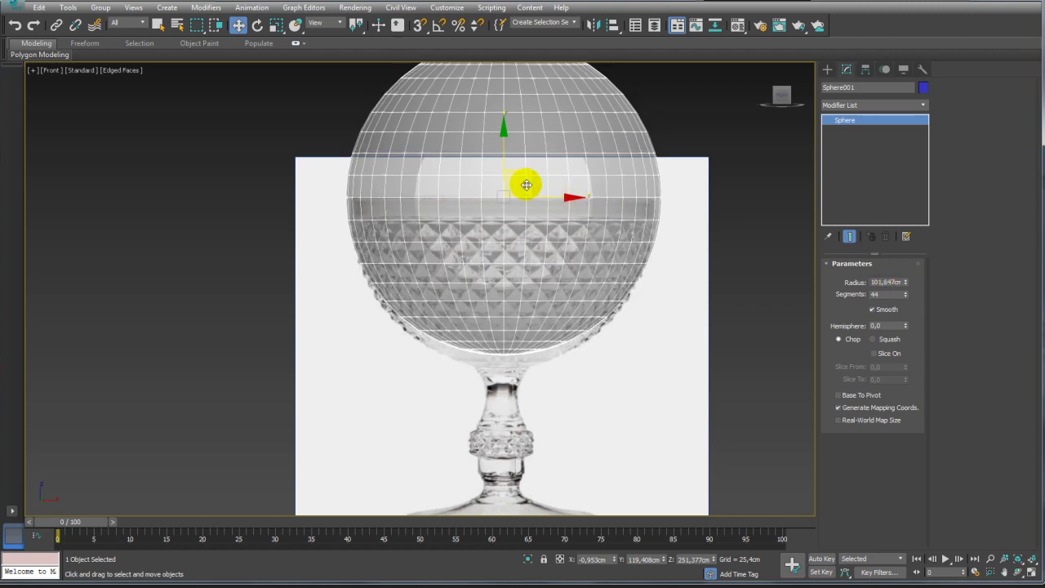
drag(527, 182, 524, 186)
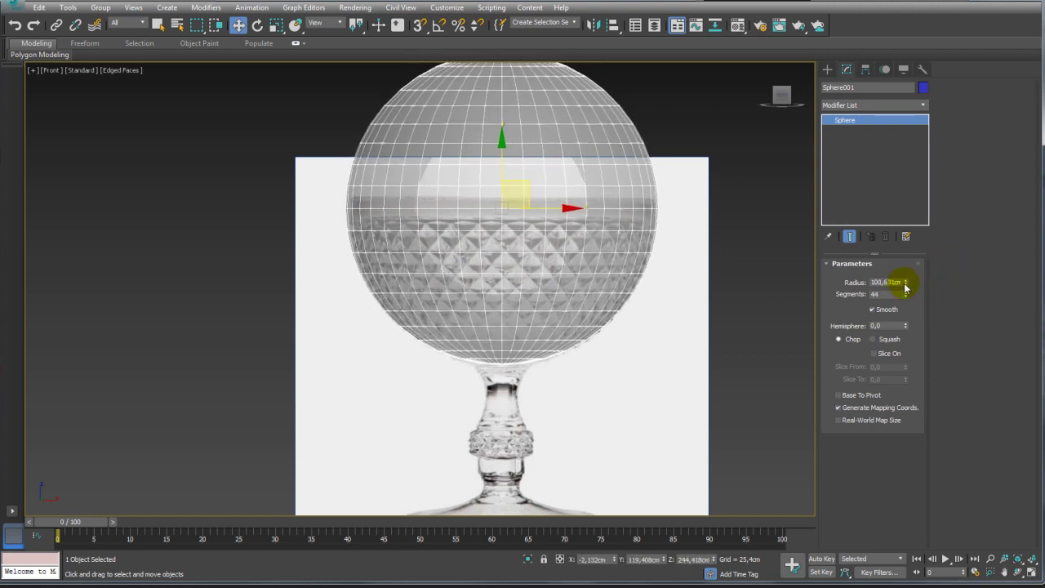
drag(904, 288, 904, 282)
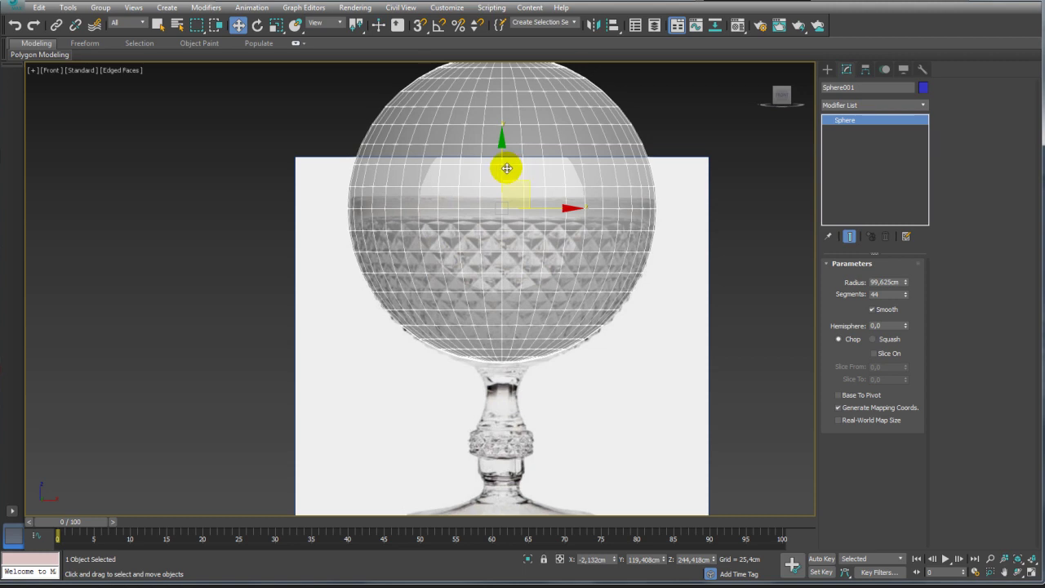
drag(506, 168, 506, 168)
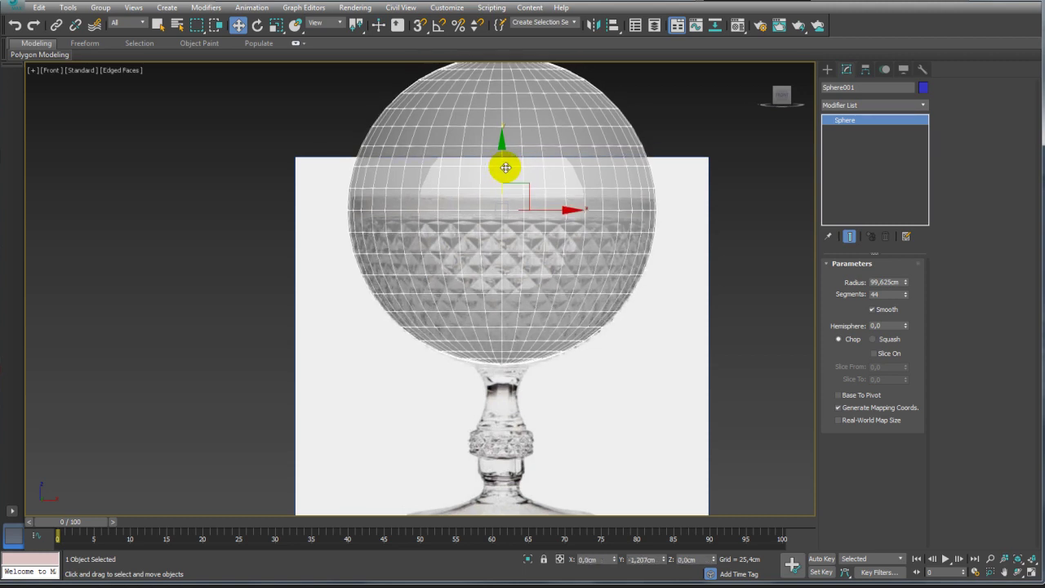
drag(504, 167, 502, 169)
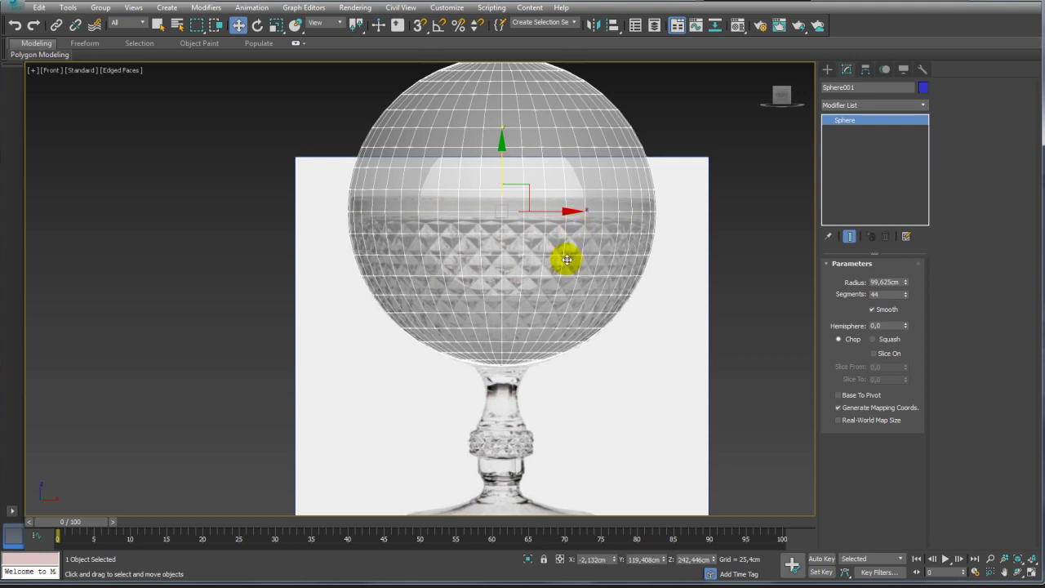
right_click(527, 227)
mouse_move(555, 368)
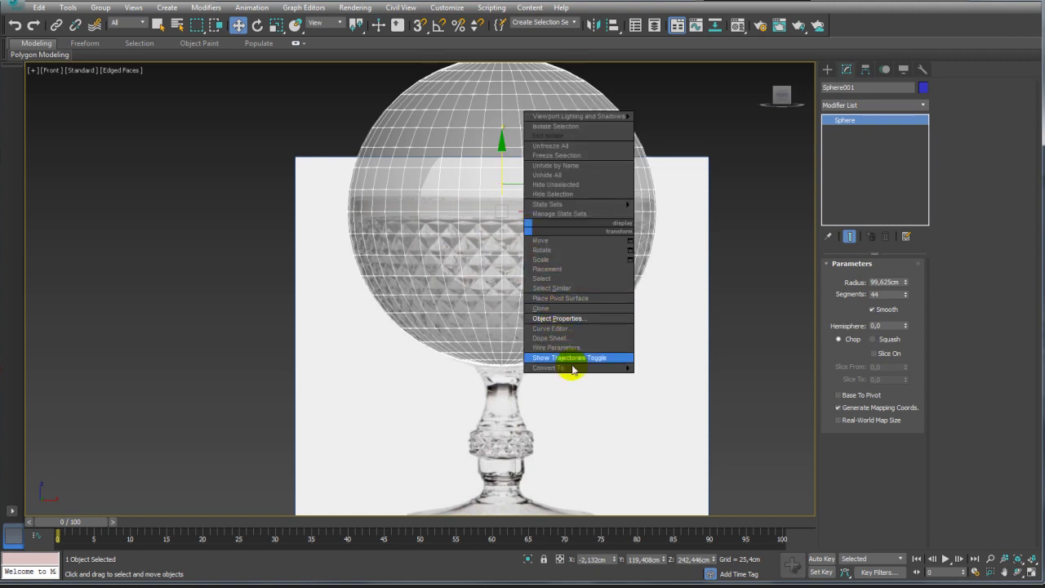
Convert the sphere to Editable Poly and select its upper polygons
click(674, 376)
scroll(671, 325, down, 3)
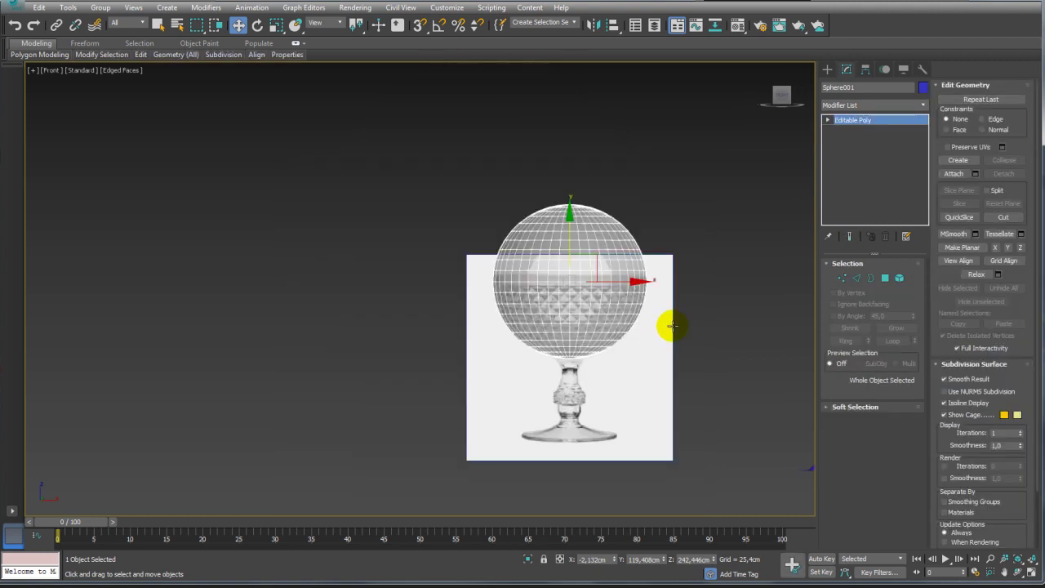
click(892, 278)
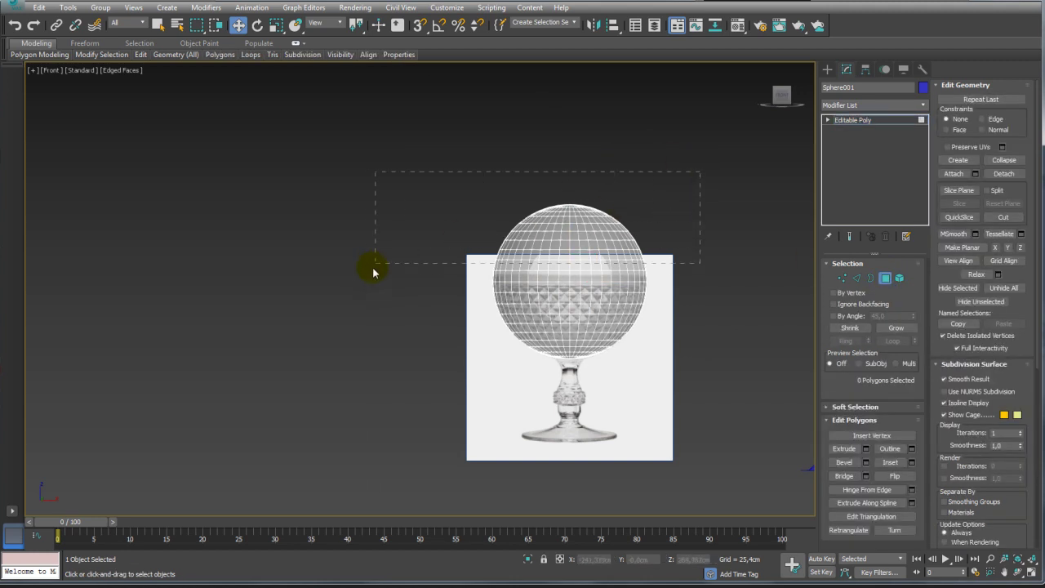
drag(700, 172, 367, 281)
middle_drag(688, 338, 576, 310)
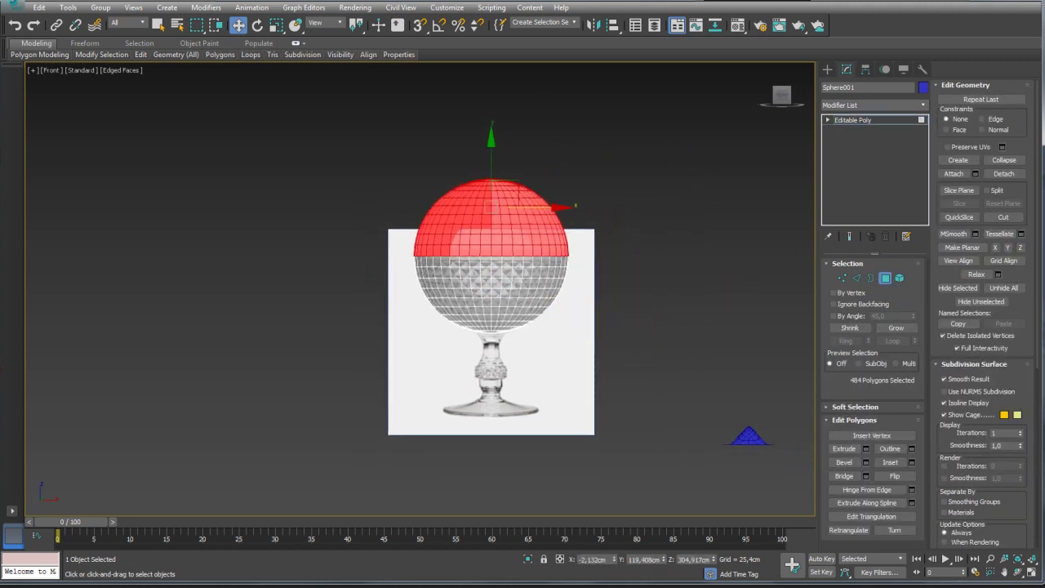
Detach the selected top polygons as a separate object, Object001
click(1003, 174)
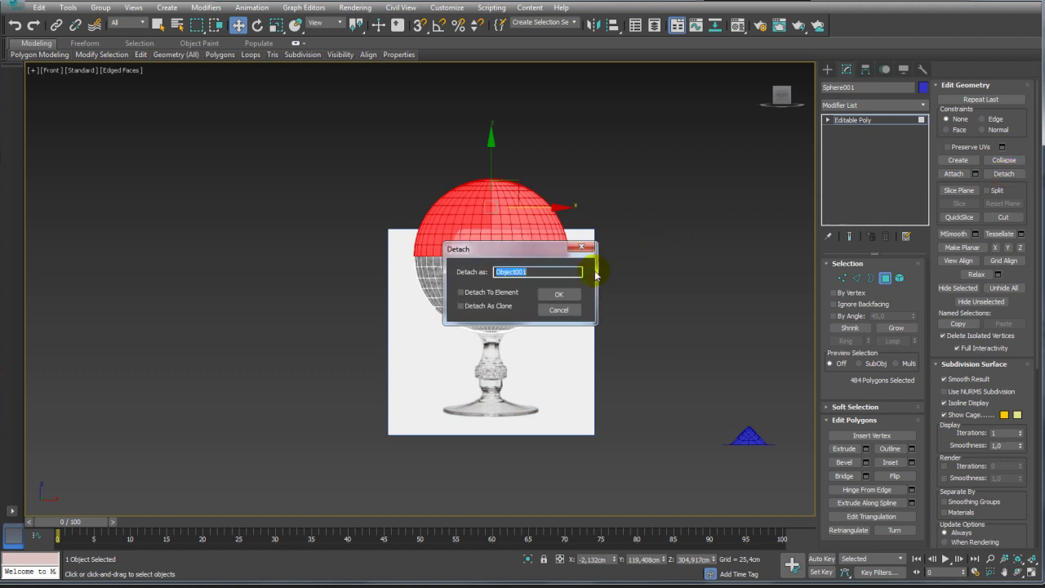
click(461, 292)
click(461, 292)
click(461, 306)
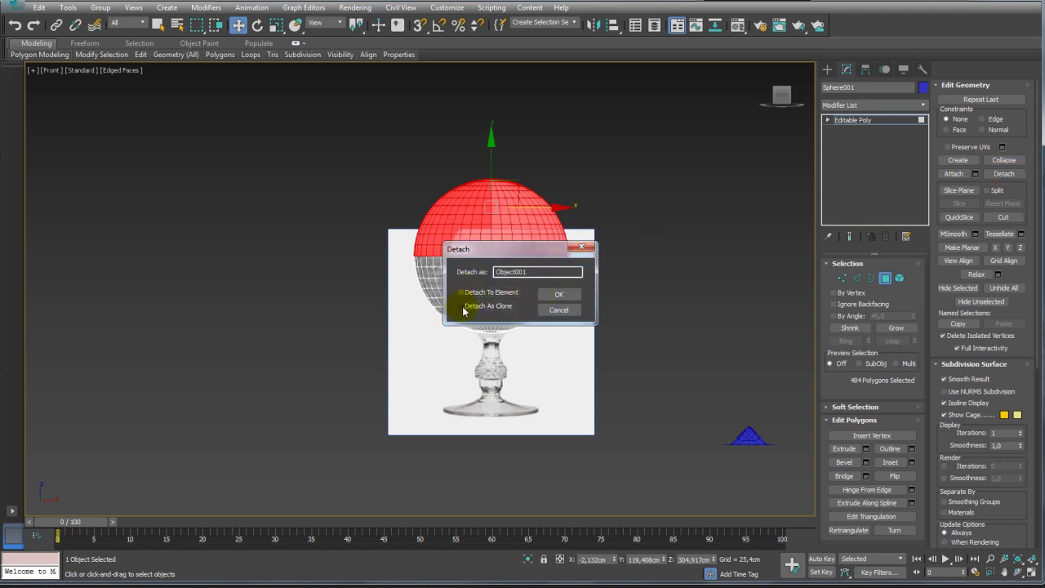
click(559, 294)
Move the detached Object001 down below the goblet
click(459, 213)
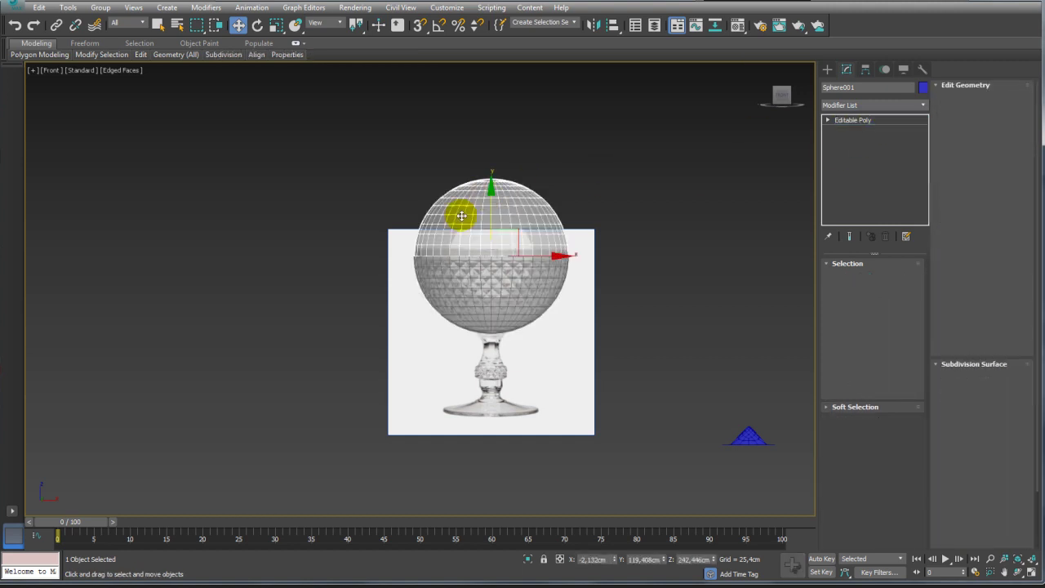
drag(482, 189, 491, 445)
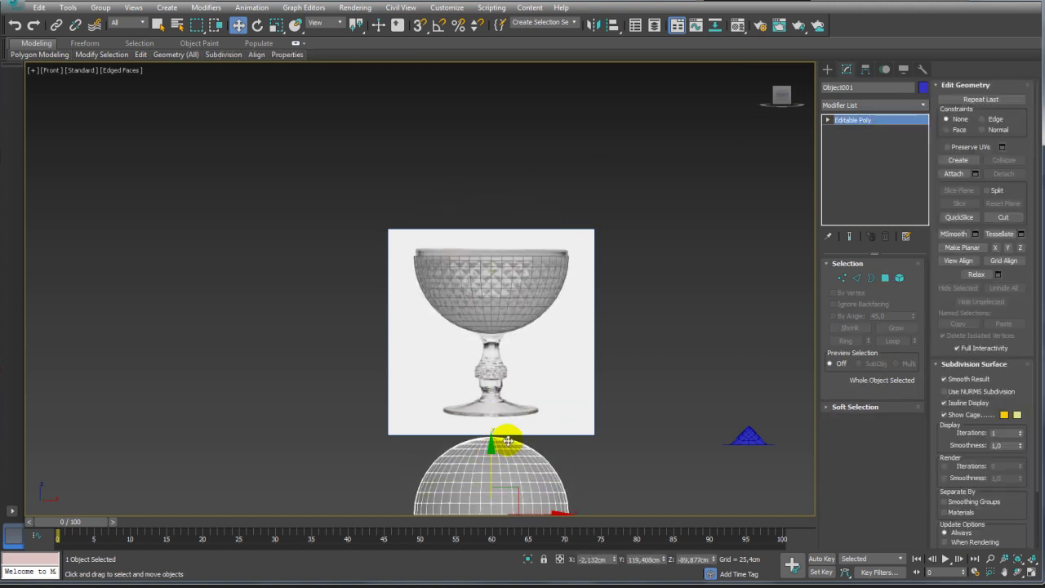
middle_drag(491, 445, 478, 335)
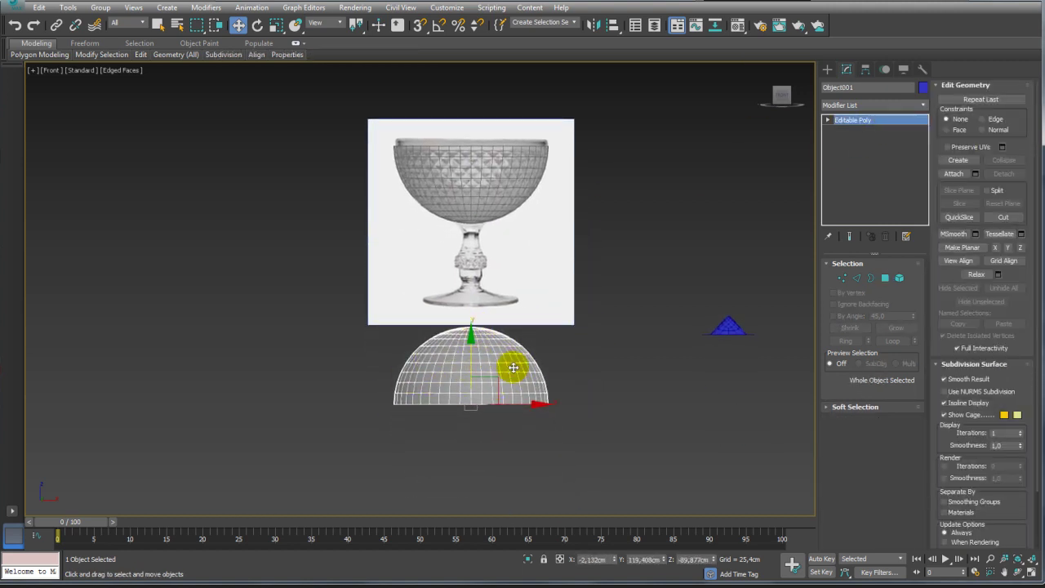
Select the bowl mesh and zoom the front view in on the goblet bowl
click(472, 204)
middle_drag(472, 204, 490, 270)
scroll(490, 271, up, 5)
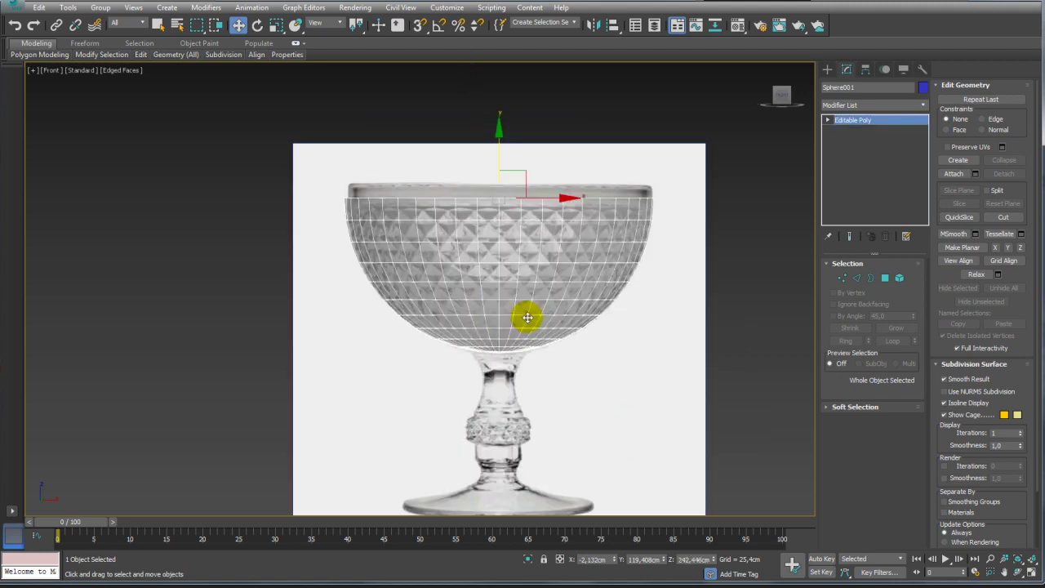
middle_drag(527, 312, 443, 196)
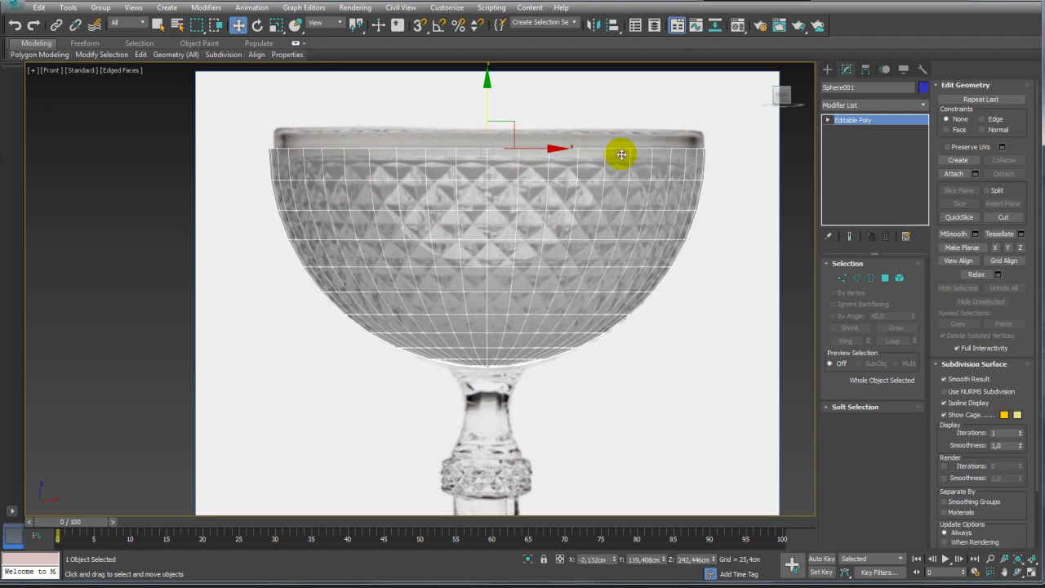
Line the bowl mesh up vertically with the goblet reference
drag(484, 108, 485, 102)
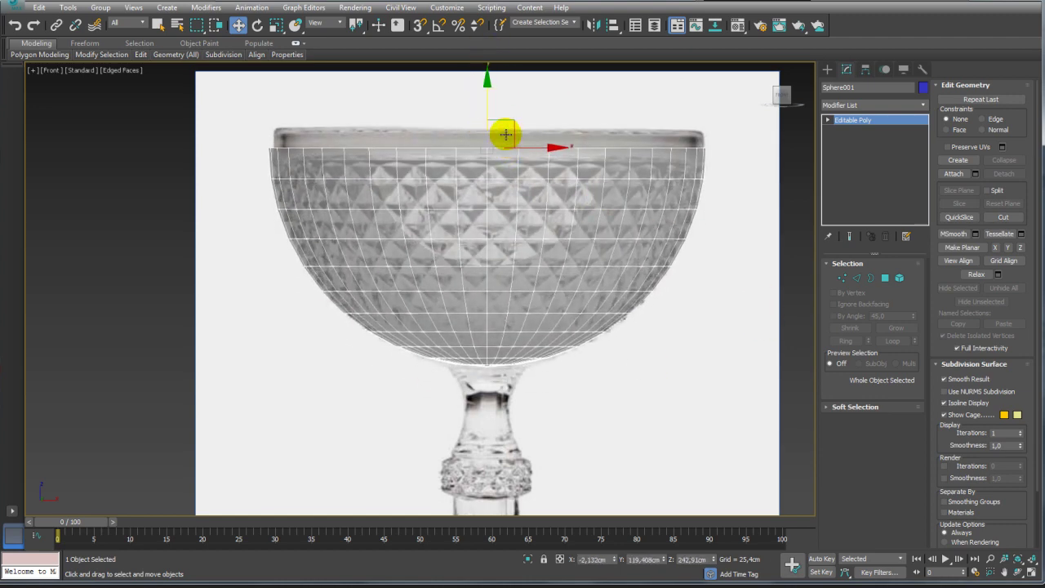
key(ctrl+z)
key(ctrl+y)
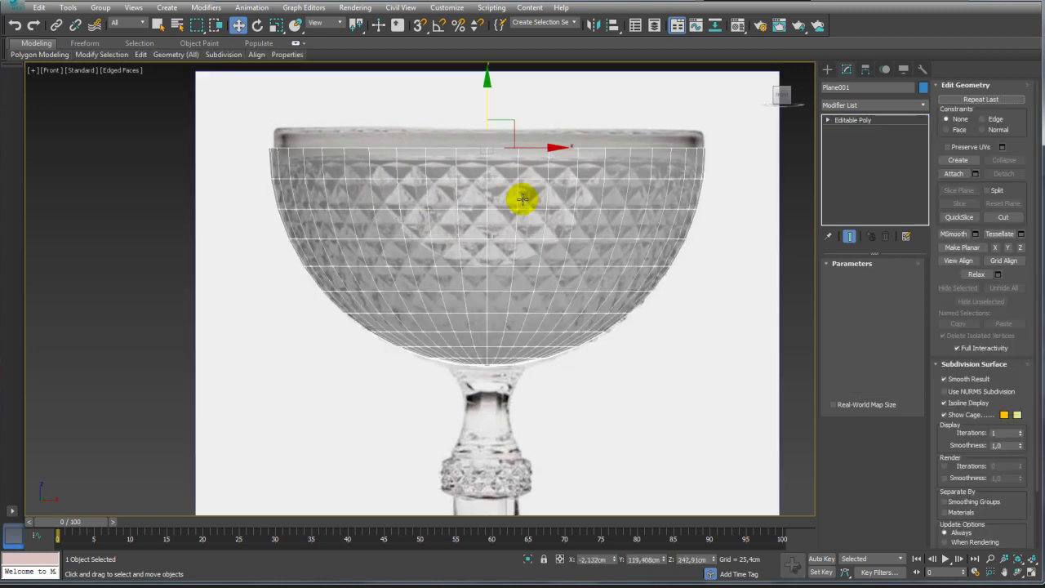
Lower the bowl's top rim row of vertices to the glass rim, then view in Perspective
click(842, 278)
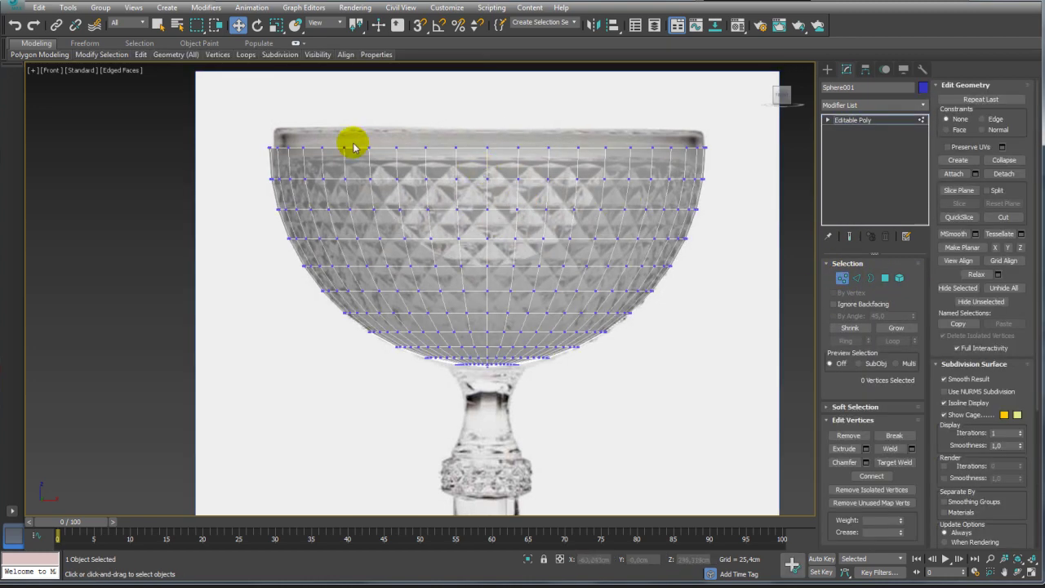
drag(269, 132, 722, 158)
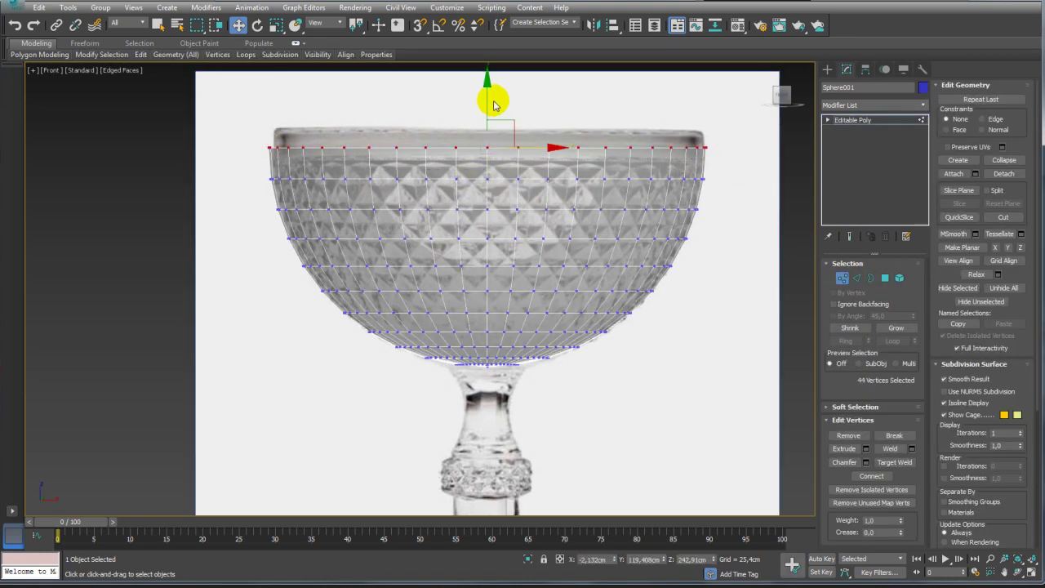
drag(487, 100, 489, 109)
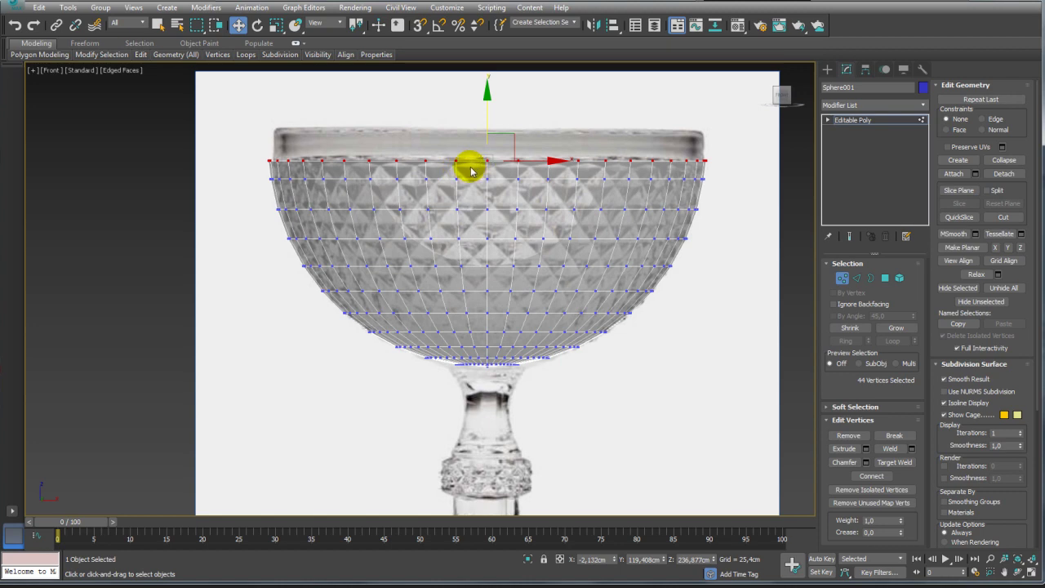
scroll(474, 173, up, 1)
scroll(469, 195, up, 5)
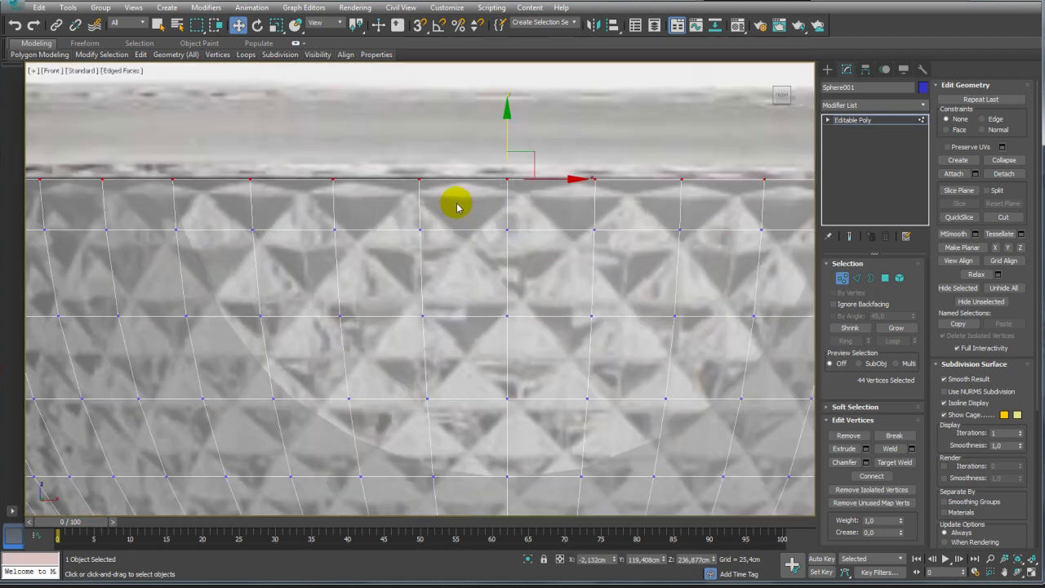
scroll(509, 204, down, 1)
scroll(509, 202, down, 5)
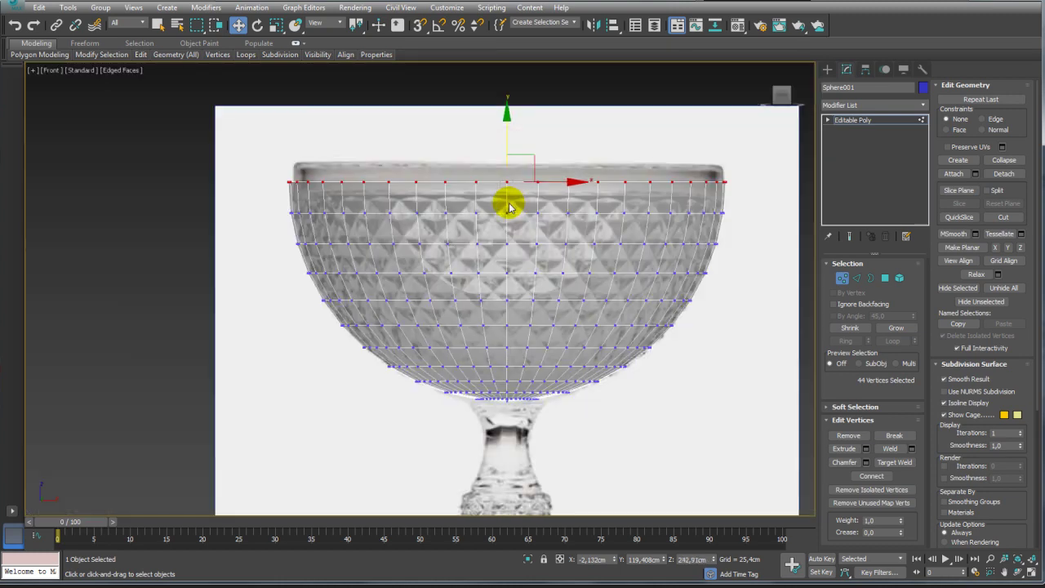
drag(504, 140, 506, 142)
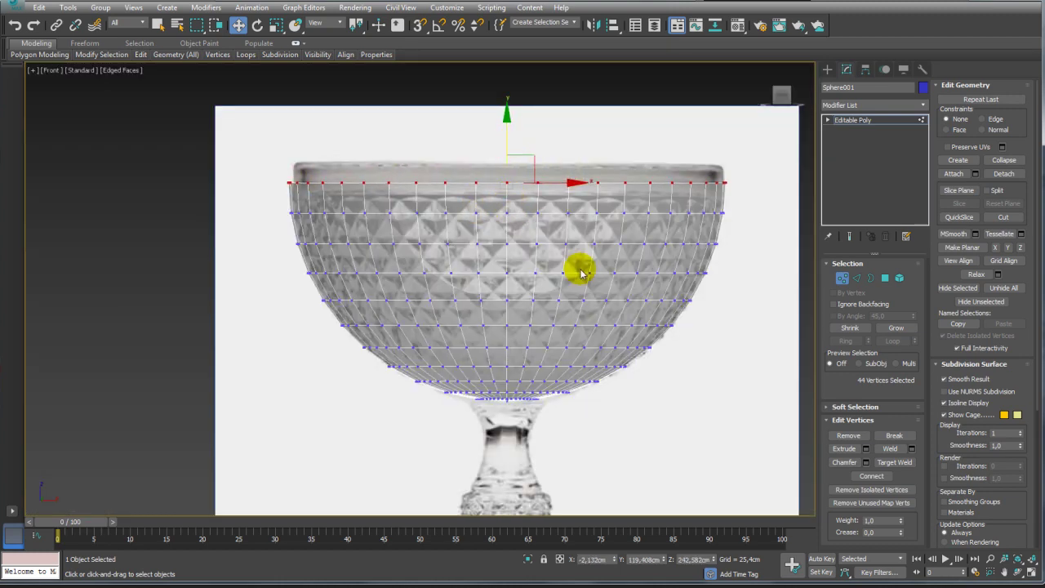
mouse_move(585, 289)
middle_down()
mouse_move(562, 280)
mouse_move(543, 315)
mouse_move(560, 327)
mouse_move(503, 287)
middle_up()
key(p)
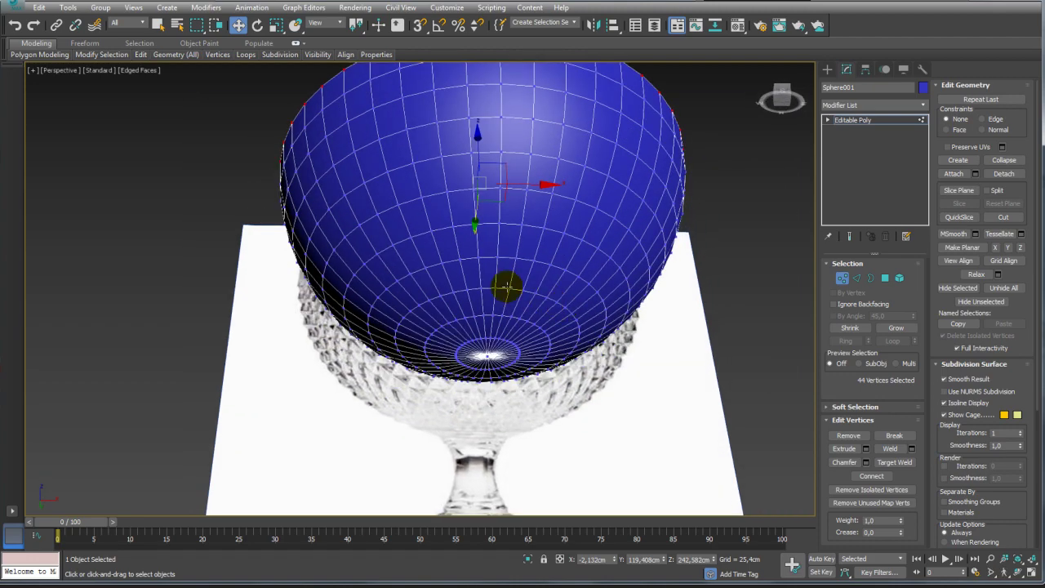
In Polygon mode, step the face selection down the bowl to a face seven rows below the top
scroll(515, 305, up, 2)
scroll(523, 322, up, 2)
mouse_move(522, 323)
alt+middle_down()
mouse_move(511, 259)
mouse_move(555, 270)
alt+middle_up()
click(884, 279)
click(496, 281)
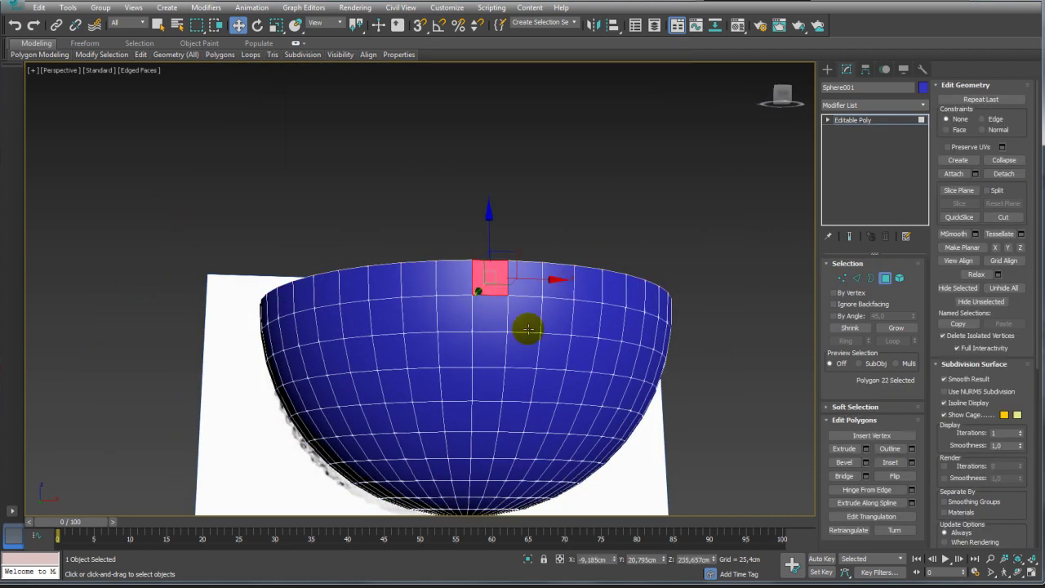
click(490, 314)
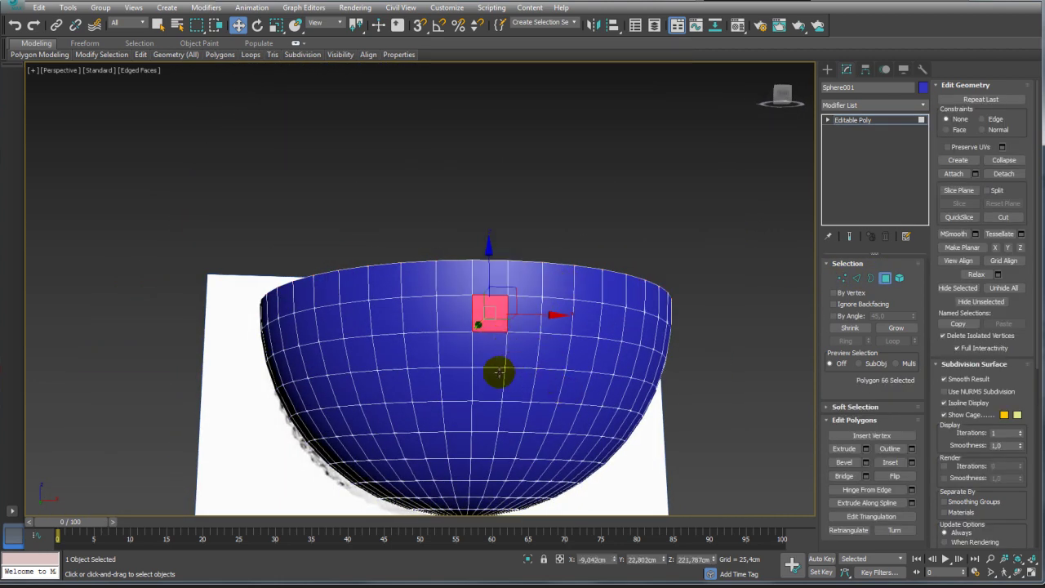
click(485, 355)
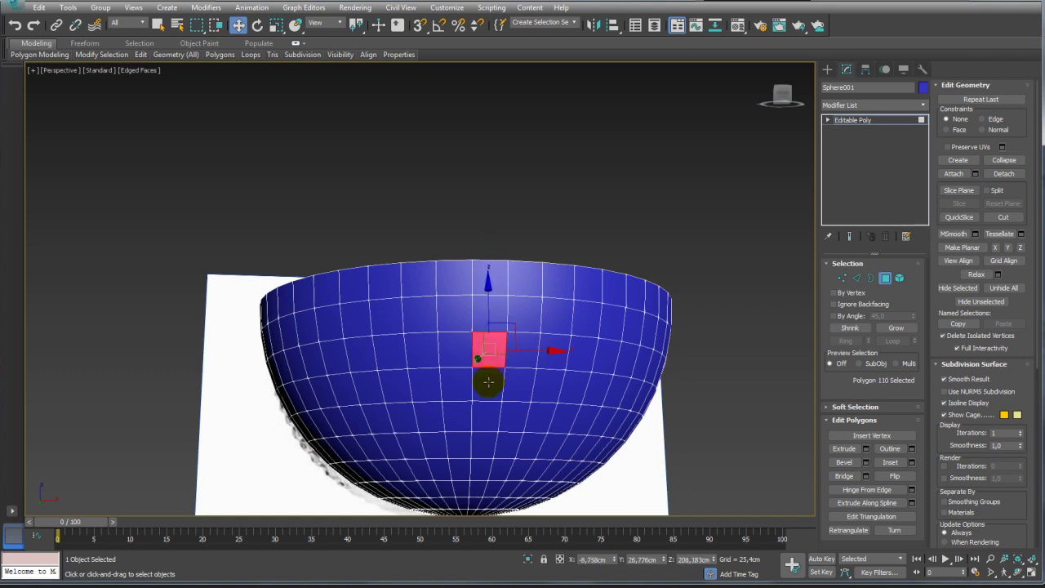
click(488, 383)
click(487, 414)
click(484, 444)
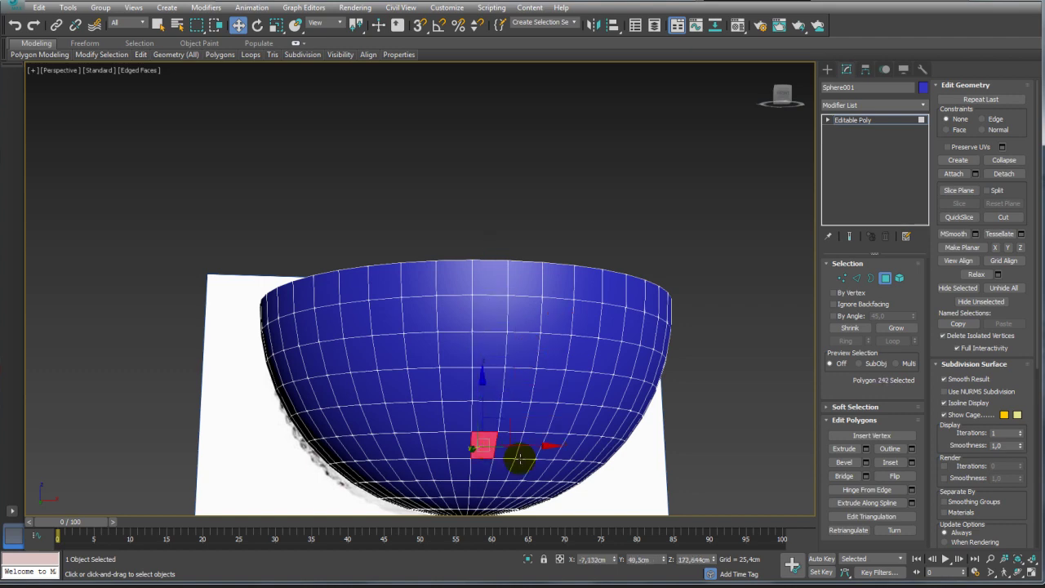
alt+middle_drag(519, 457, 494, 367)
click(502, 381)
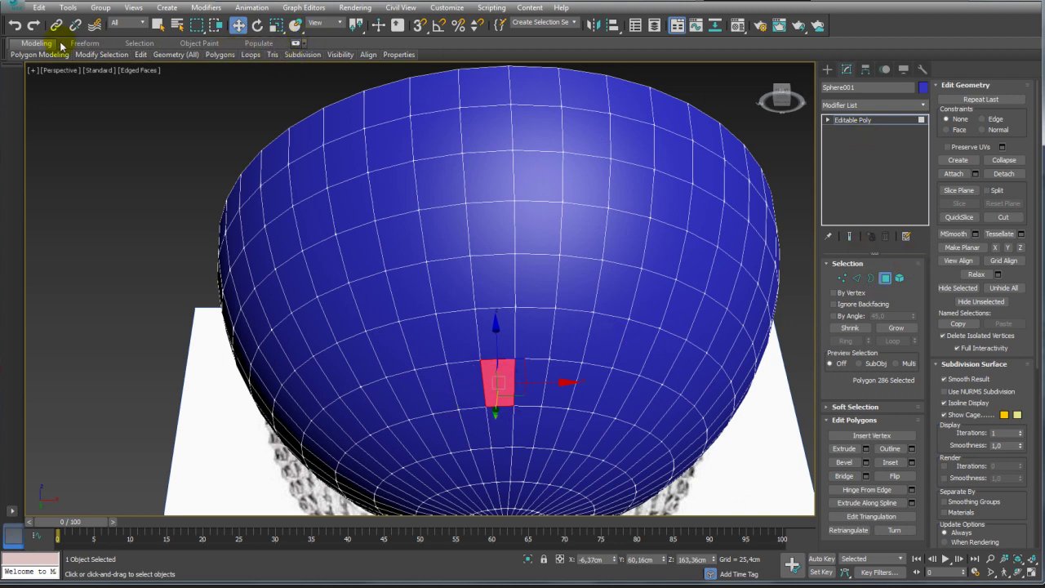
Expand the modeling ribbon, insert a Swift Loop through the chosen face, then enter Edge mode
double_click(36, 43)
mouse_move(424, 144)
alt+middle_down()
mouse_move(481, 231)
mouse_move(448, 140)
alt+middle_up()
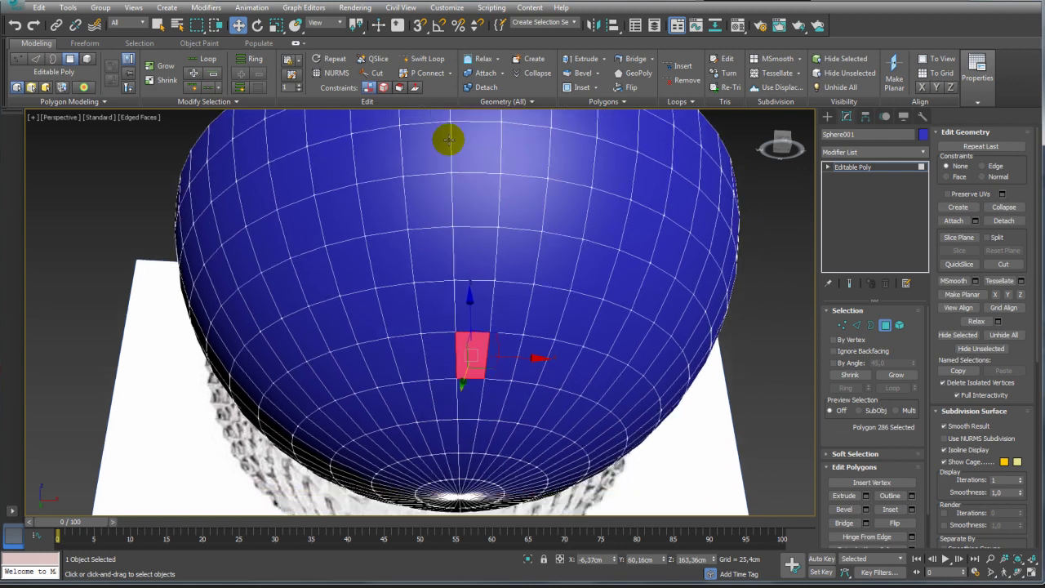
click(424, 60)
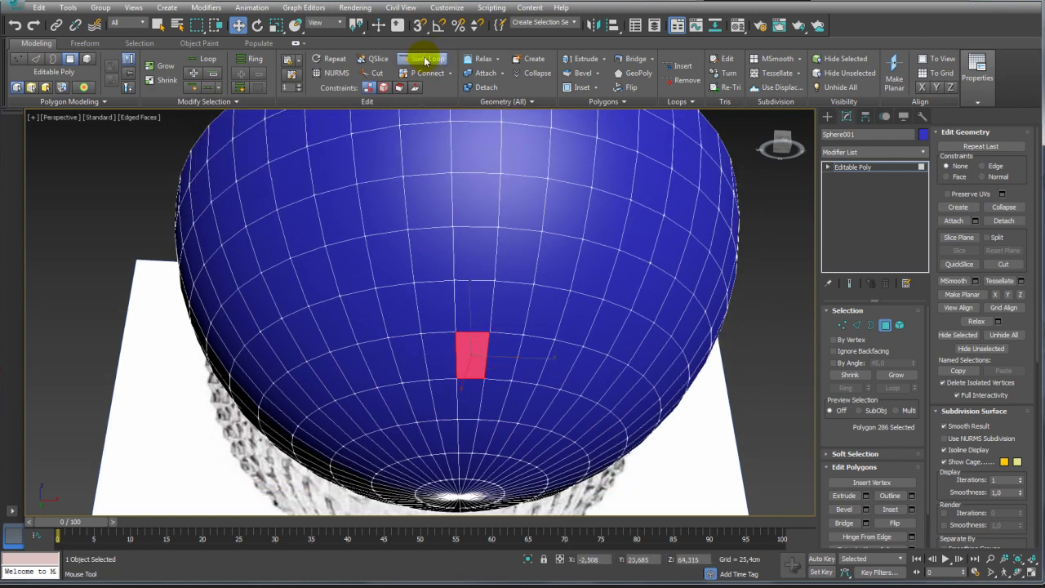
mouse_move(520, 205)
middle_down()
mouse_move(516, 318)
mouse_move(490, 321)
middle_up()
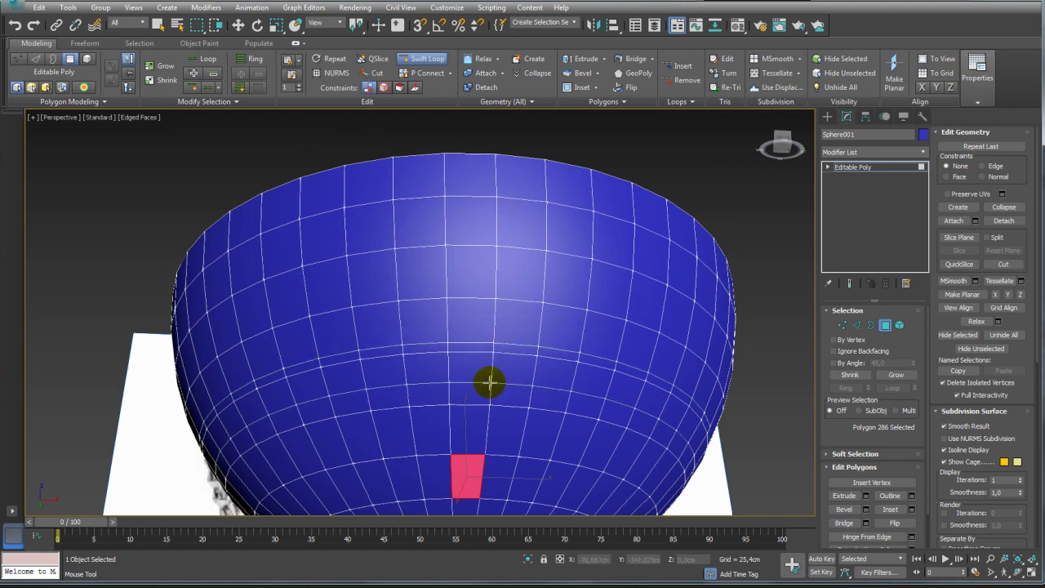
scroll(489, 381, up, 3)
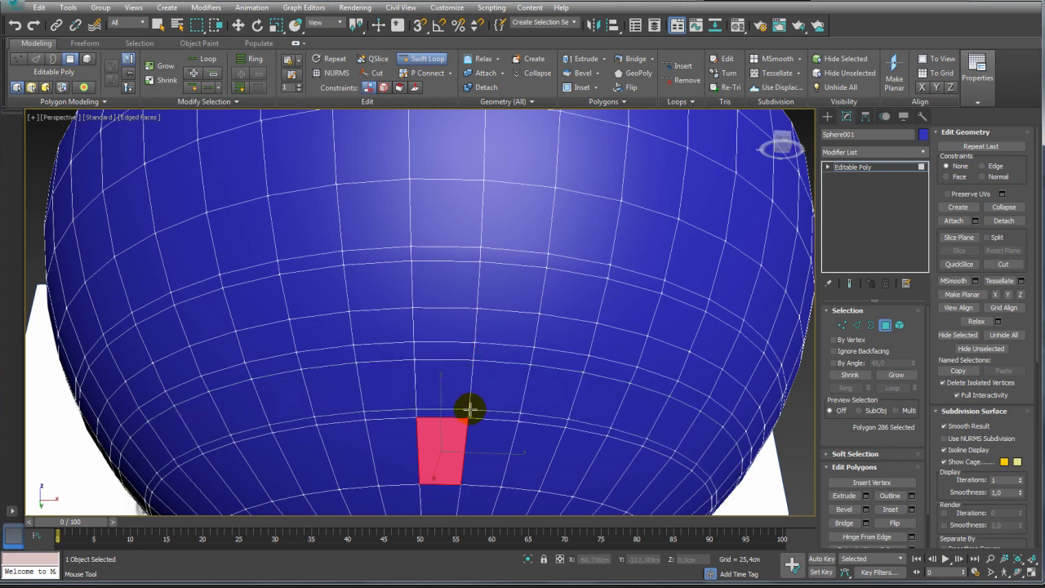
mouse_move(470, 408)
alt+middle_down()
mouse_move(478, 389)
mouse_move(460, 349)
alt+middle_up()
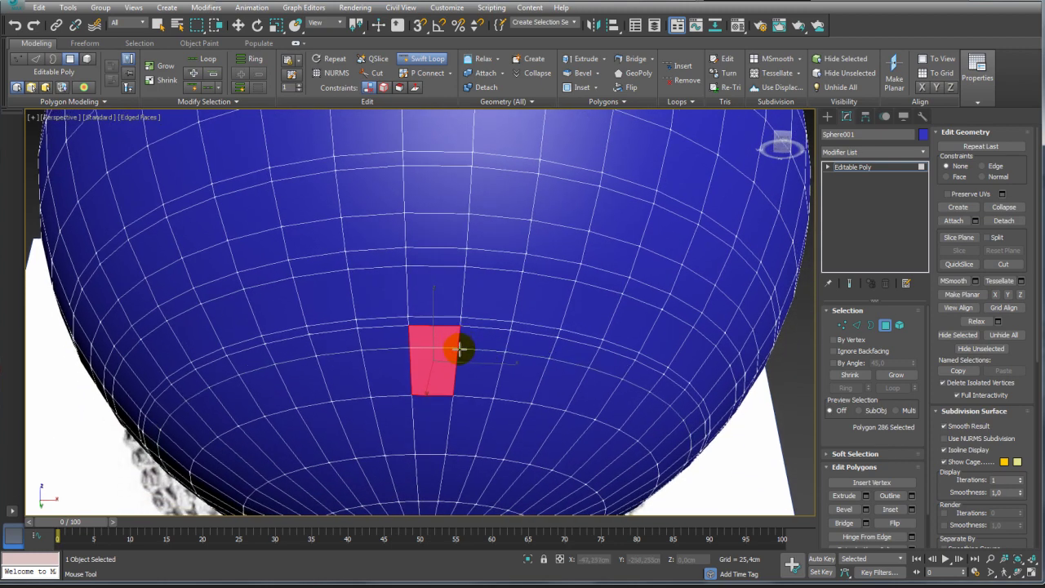
click(458, 362)
right_click(458, 362)
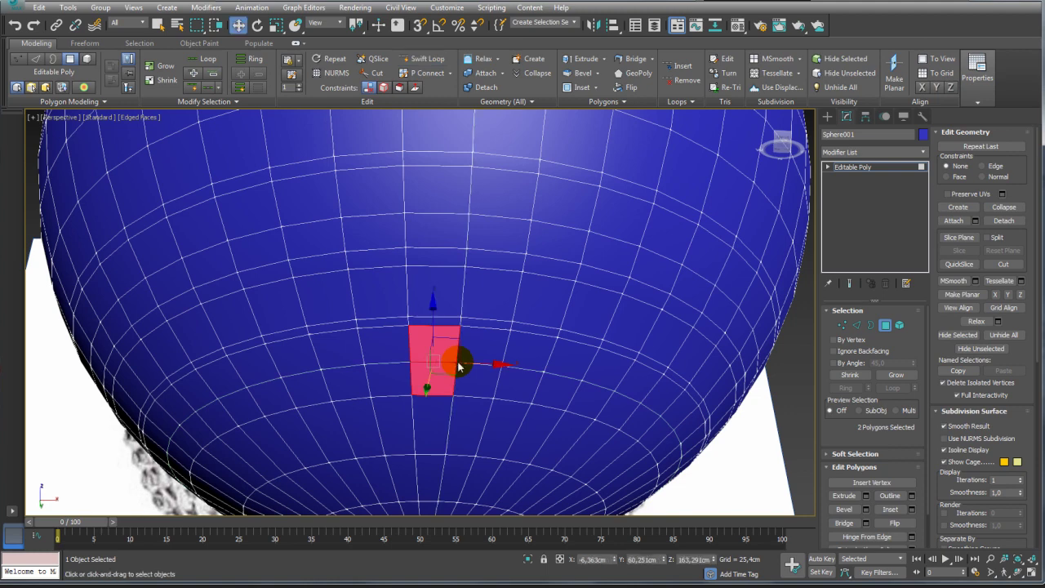
scroll(539, 303, down, 4)
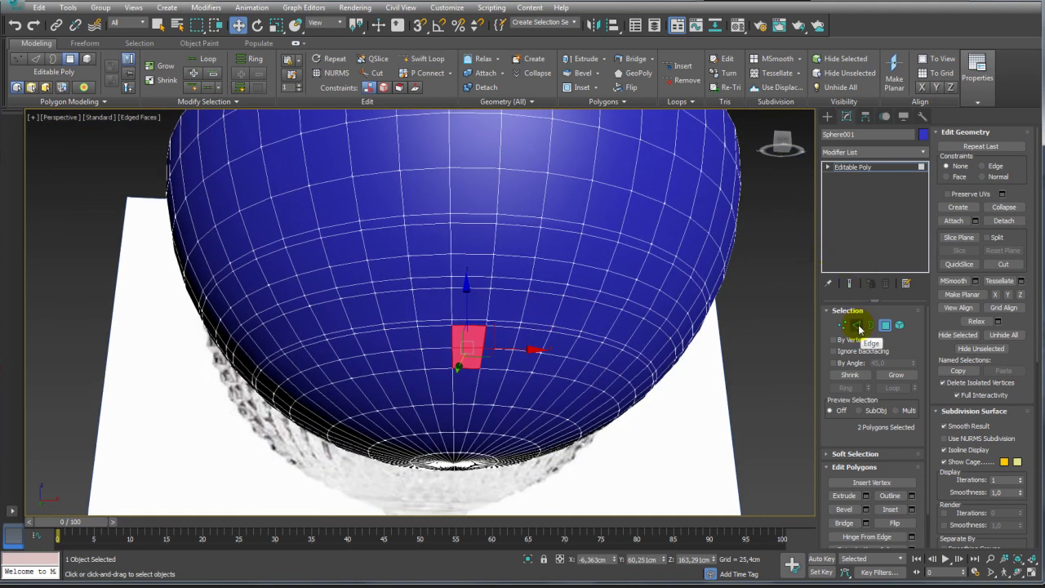
click(859, 326)
mouse_move(790, 329)
alt+middle_down()
mouse_move(566, 280)
mouse_move(721, 335)
alt+middle_up()
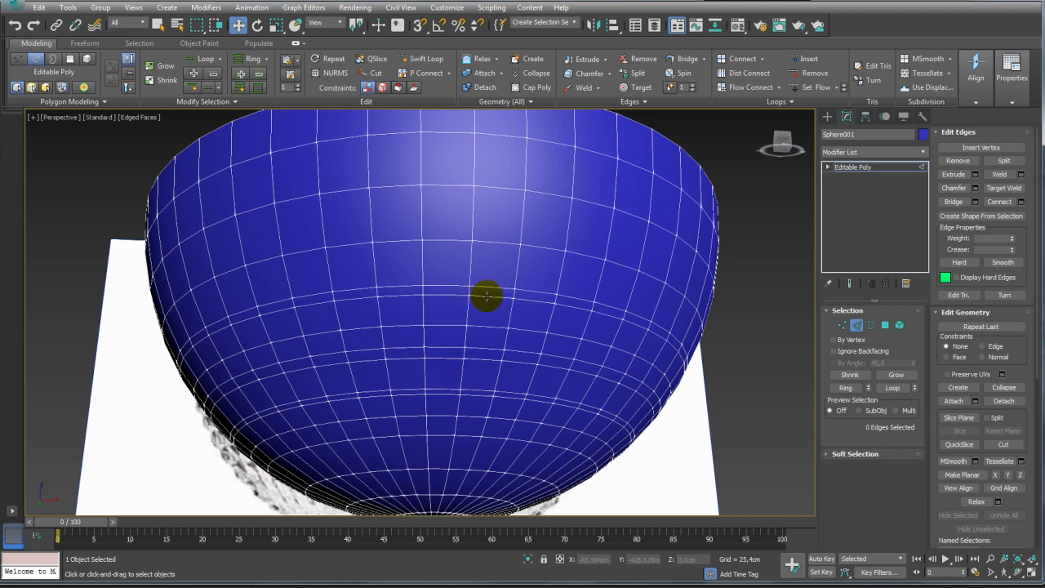
Select a 44-edge horizontal loop on the bowl and remove it
click(495, 298)
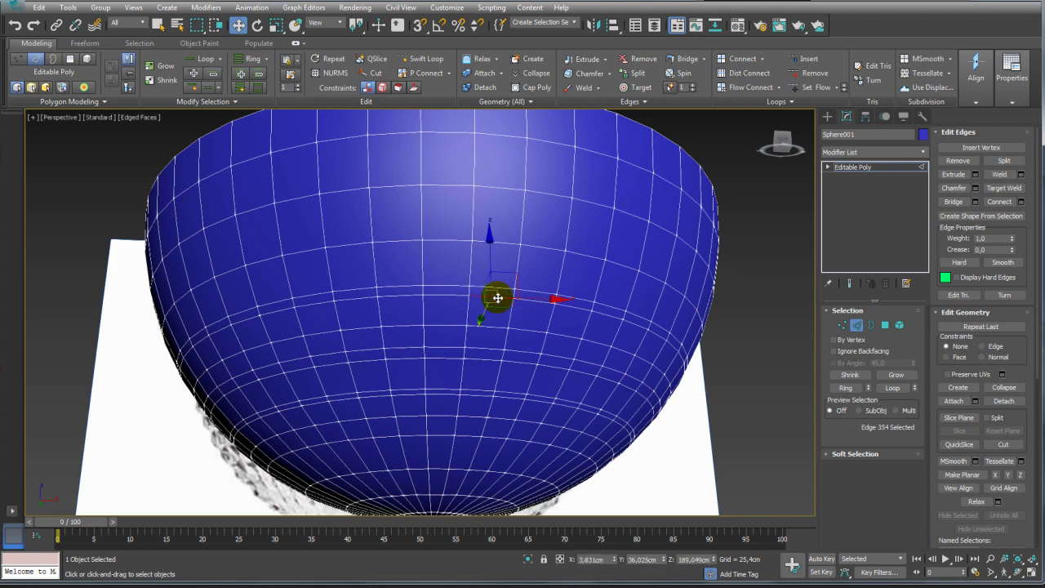
click(893, 388)
click(471, 310)
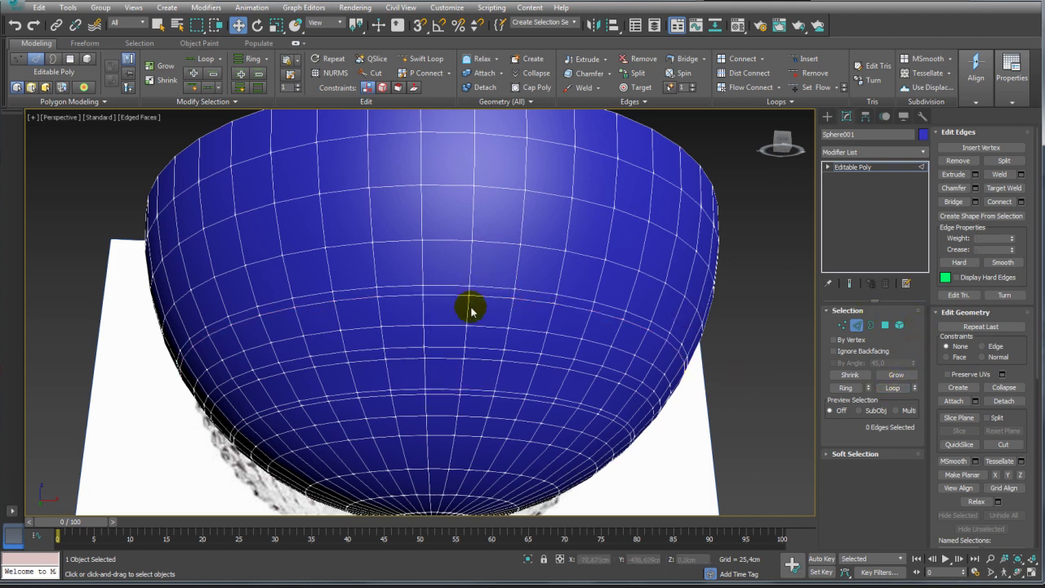
double_click(452, 296)
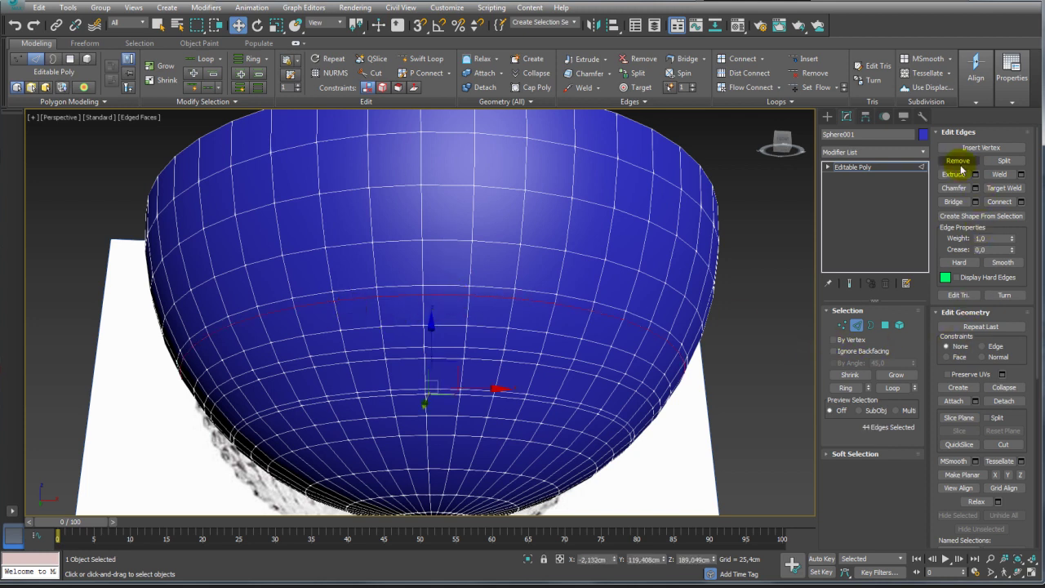
click(842, 325)
click(469, 297)
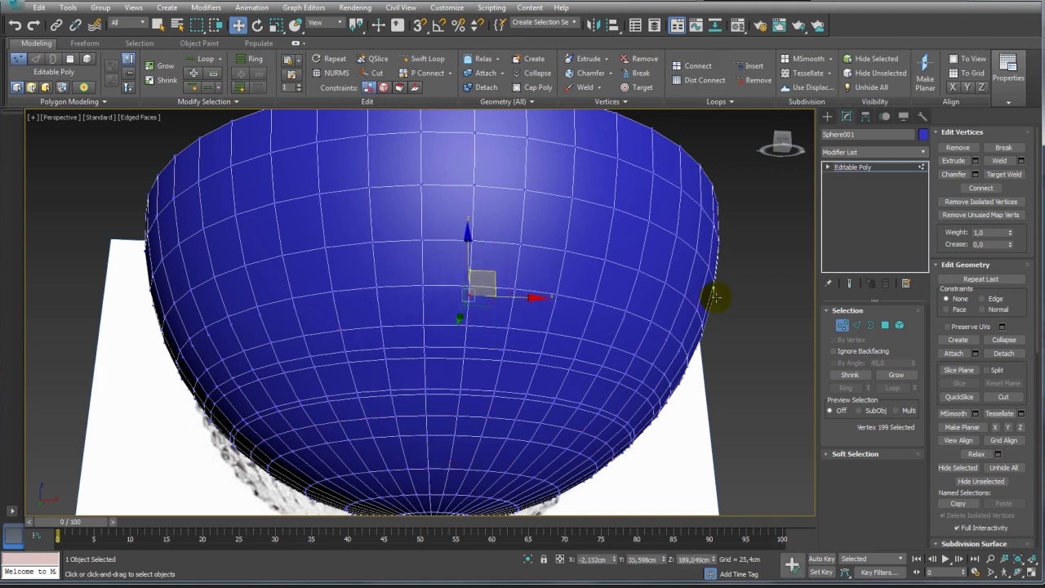
key(ctrl+z)
click(861, 325)
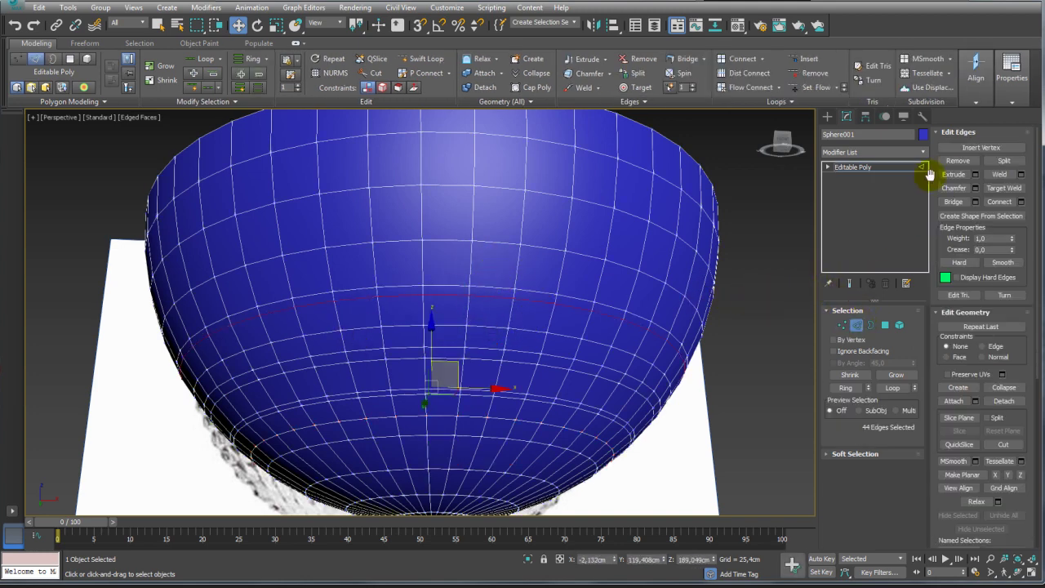
click(957, 161)
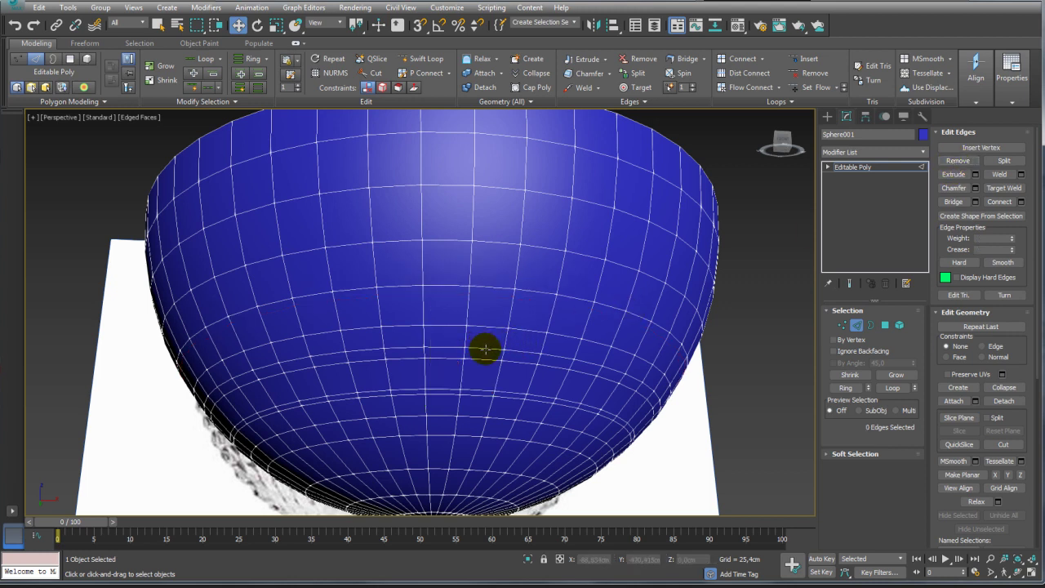
Remove two more edge loops from the lower part of the sphere
double_click(485, 350)
click(959, 161)
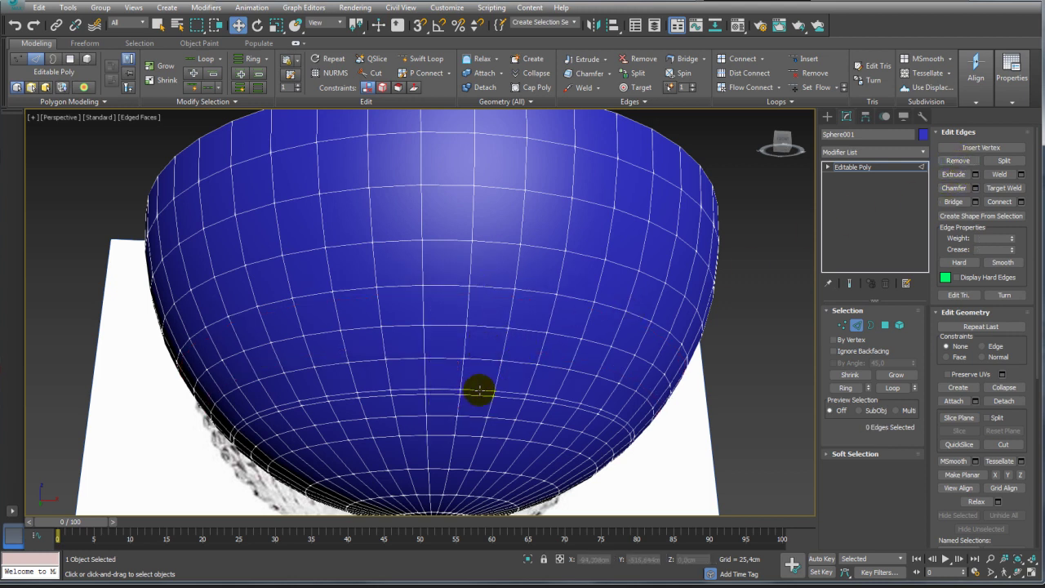
double_click(479, 395)
click(956, 160)
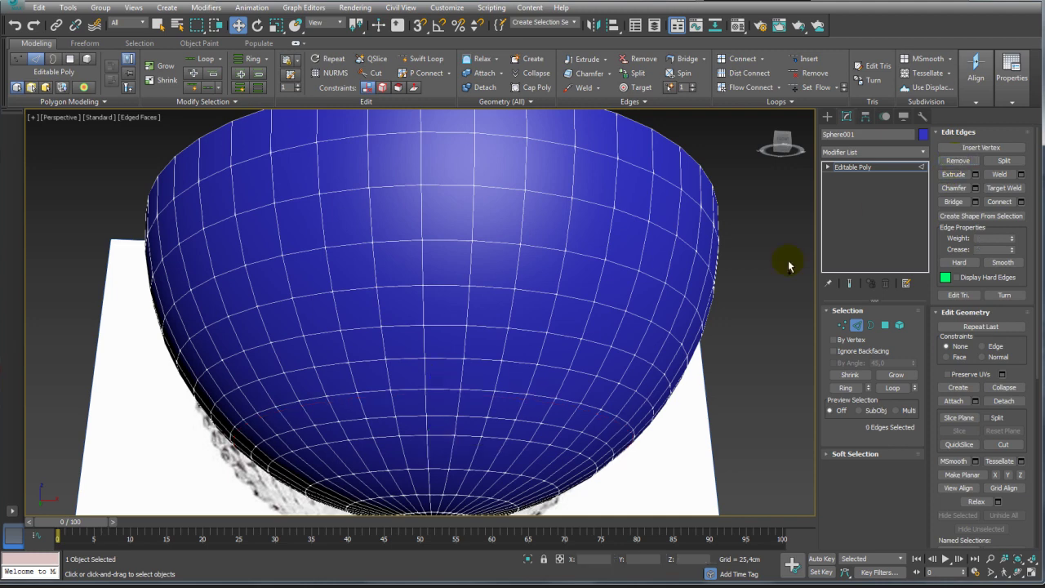
middle_drag(566, 349, 598, 299)
mouse_move(485, 333)
alt+middle_down()
mouse_move(490, 354)
mouse_move(490, 333)
alt+middle_up()
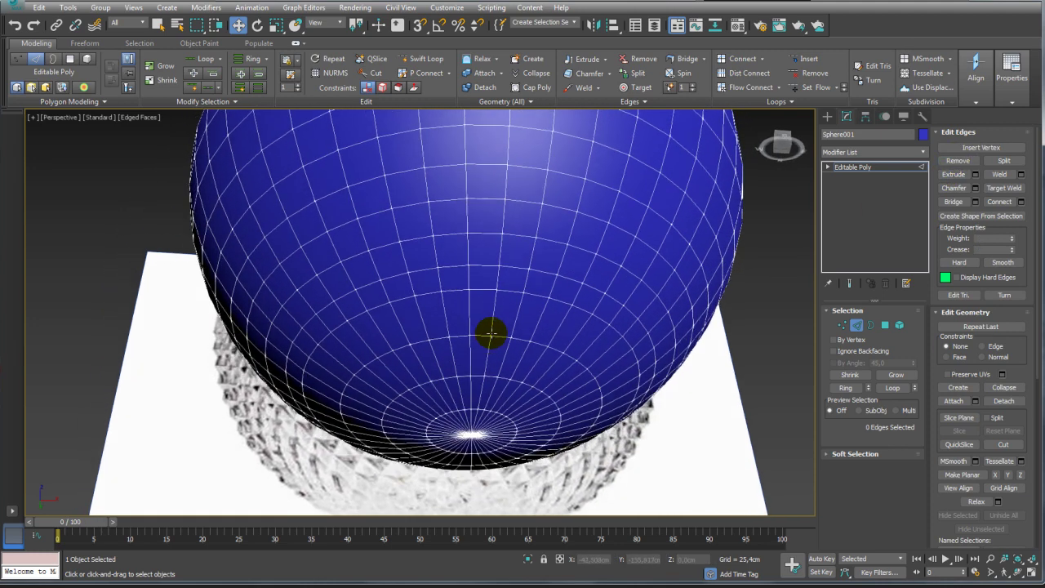
Insert two Swift Loops on the lower sphere, move one up, then remove the loops again
click(419, 60)
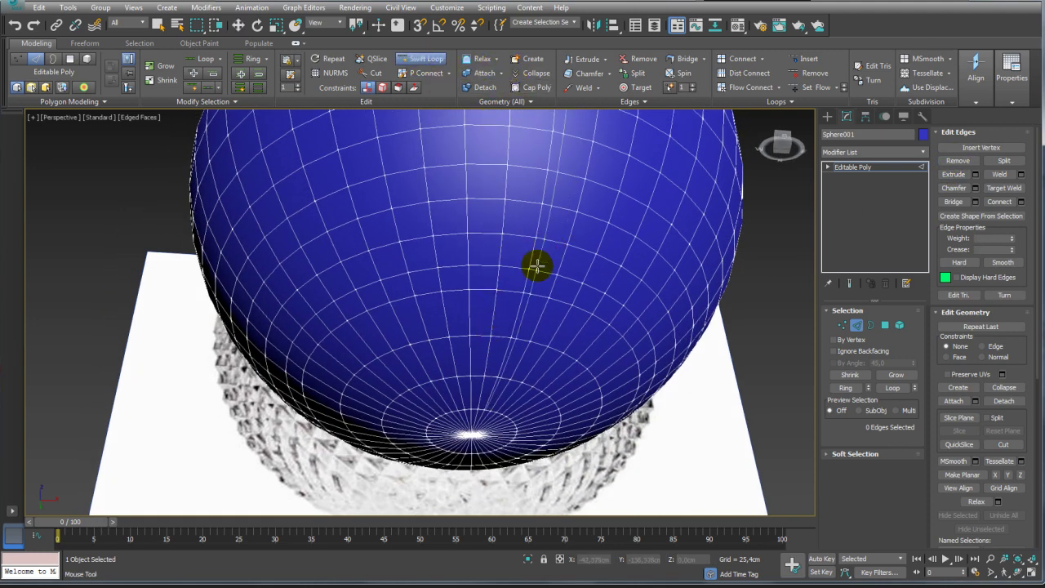
click(495, 294)
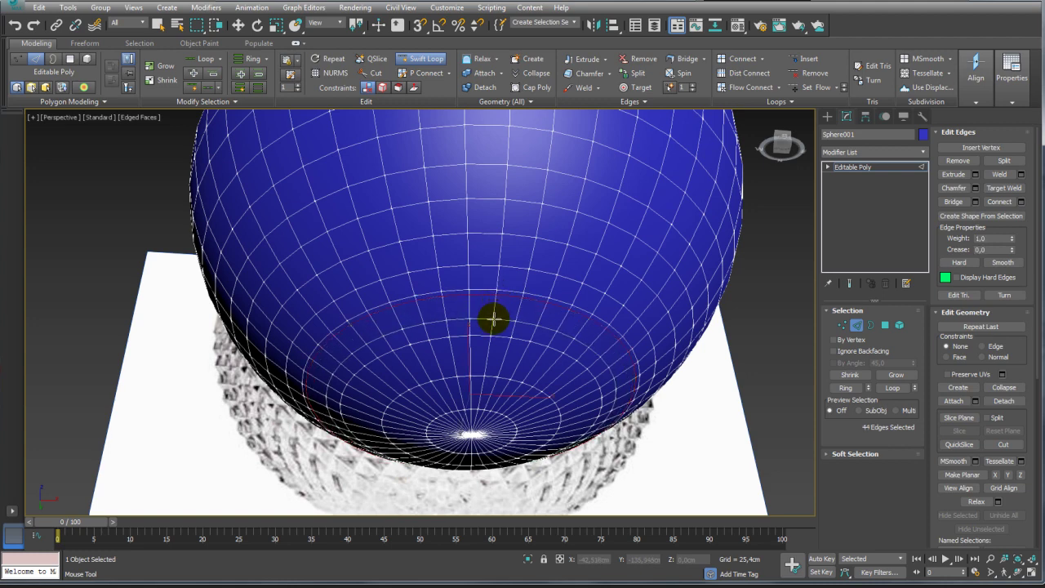
click(489, 343)
key(w)
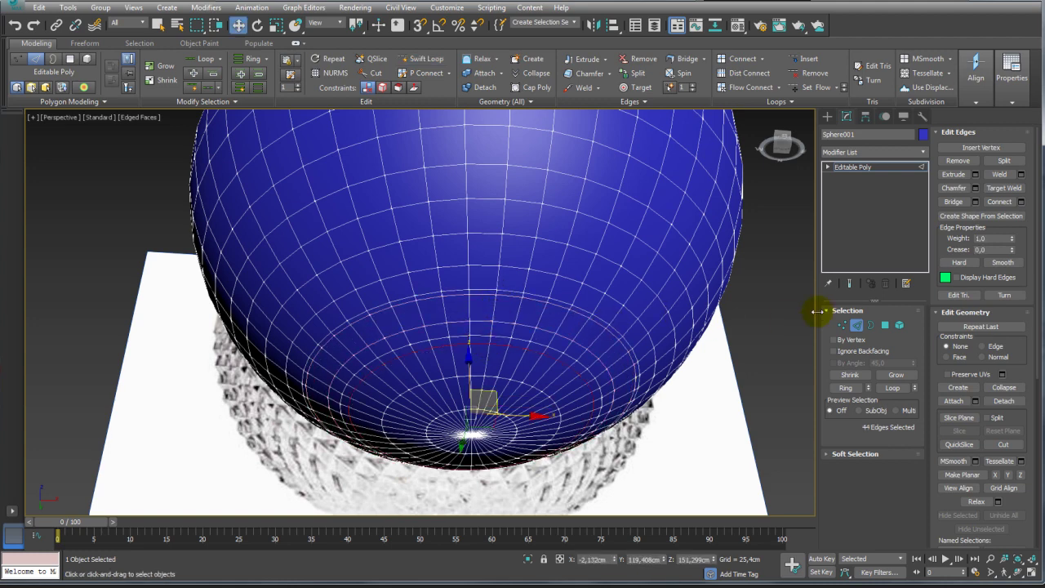
drag(469, 380, 474, 363)
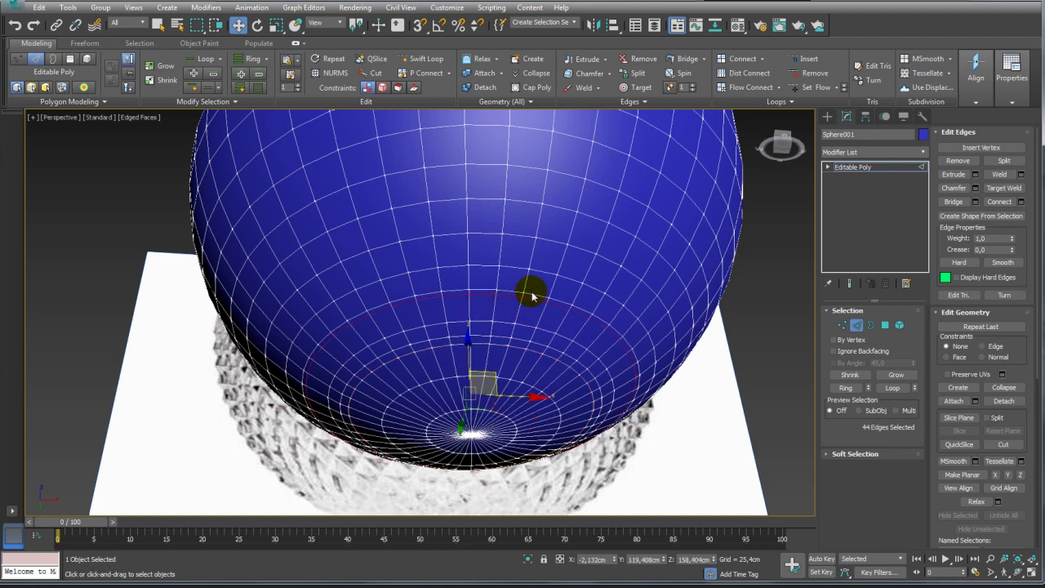
scroll(527, 291, up, 2)
drag(467, 293, 521, 287)
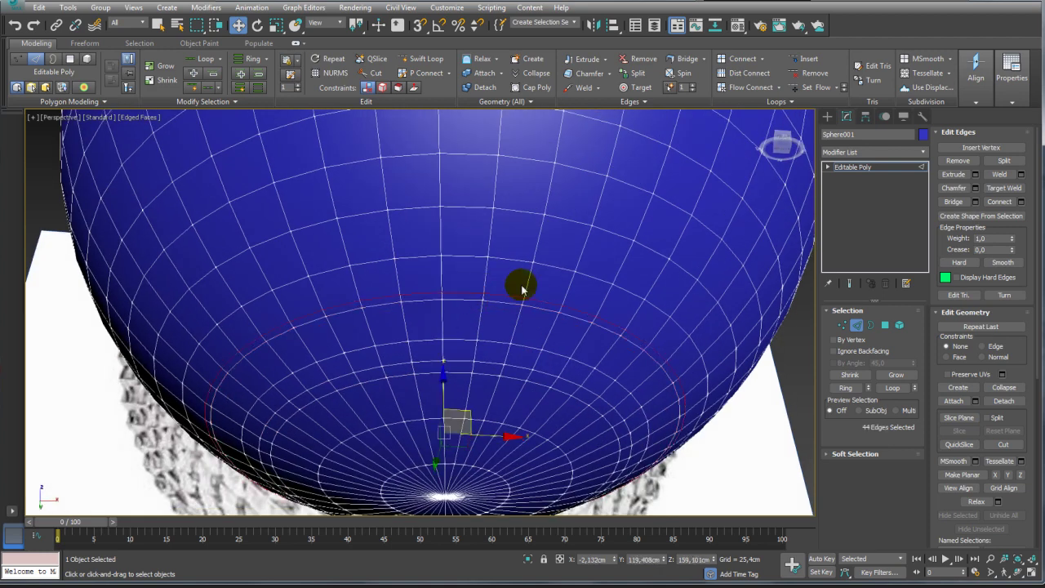
click(955, 160)
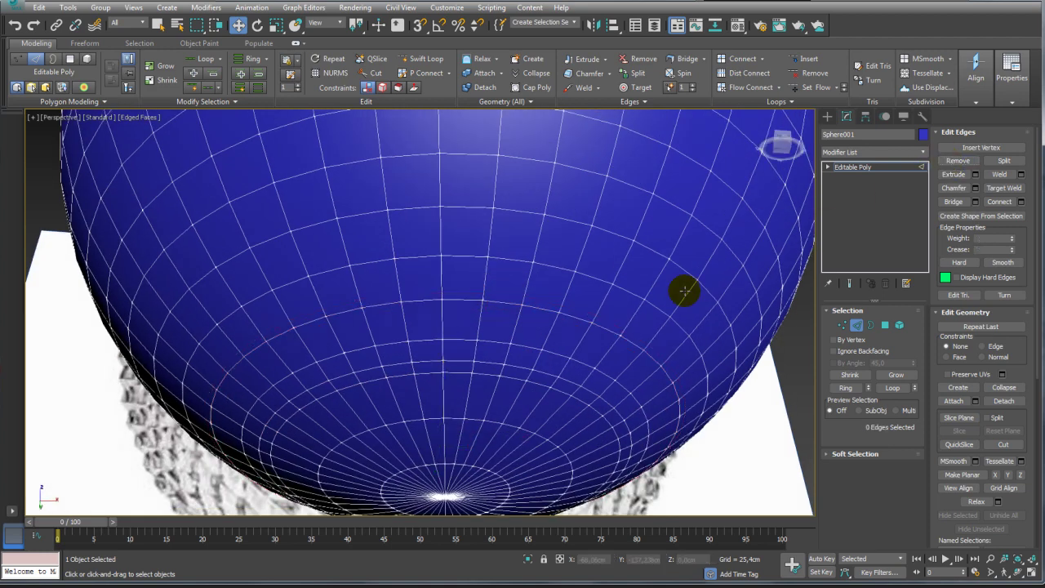
double_click(459, 362)
mouse_move(468, 360)
alt+middle_down()
mouse_move(489, 358)
mouse_move(494, 321)
mouse_move(438, 284)
alt+middle_up()
click(963, 166)
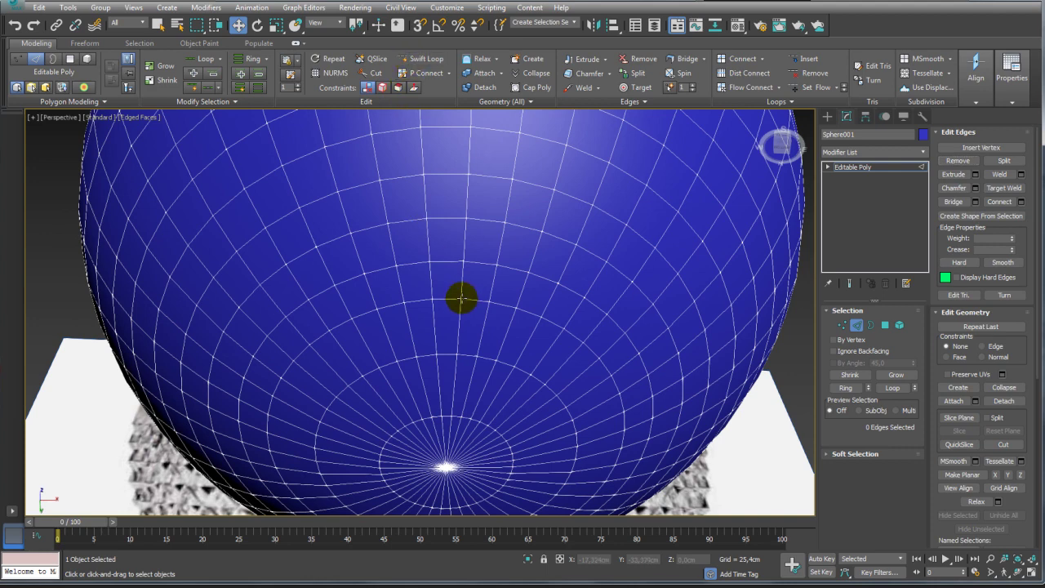
Insert one more Swift Loop, shift it up, and remove it again
click(425, 63)
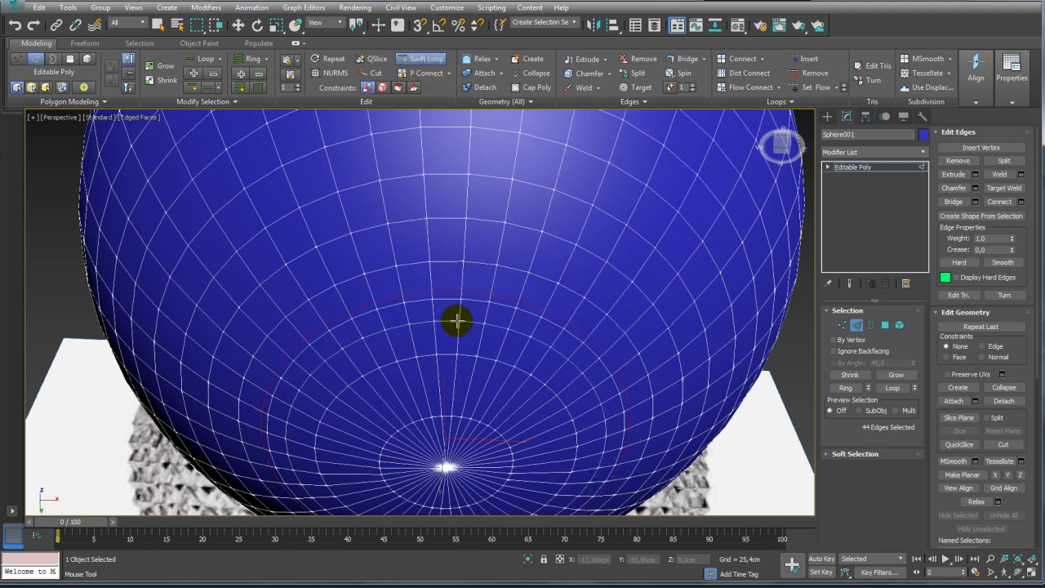
click(465, 319)
key(w)
drag(456, 300, 454, 301)
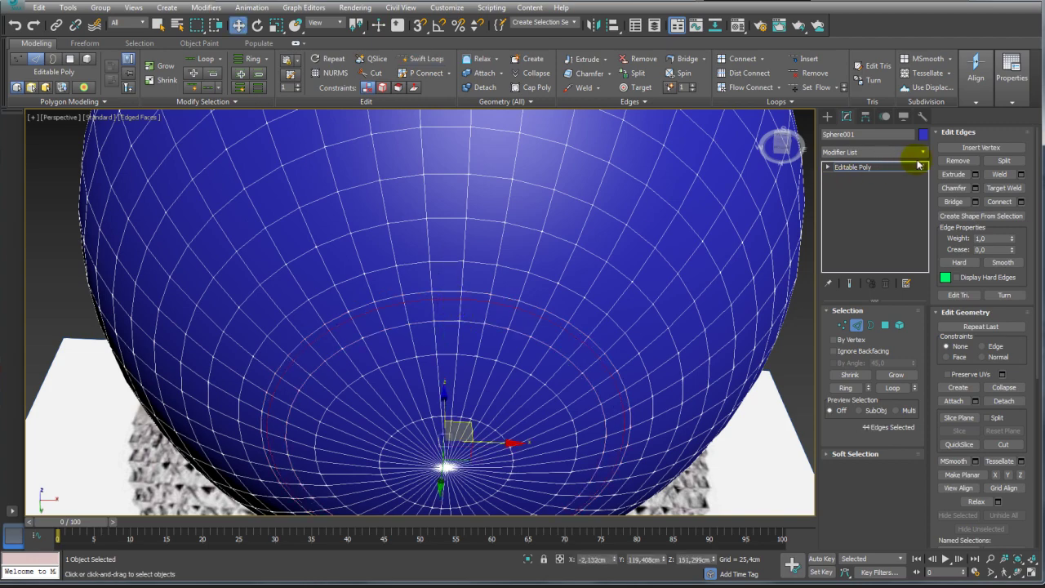
click(957, 161)
scroll(590, 237, down, 5)
mouse_move(590, 237)
alt+middle_down()
mouse_move(625, 252)
mouse_move(615, 280)
alt+middle_up()
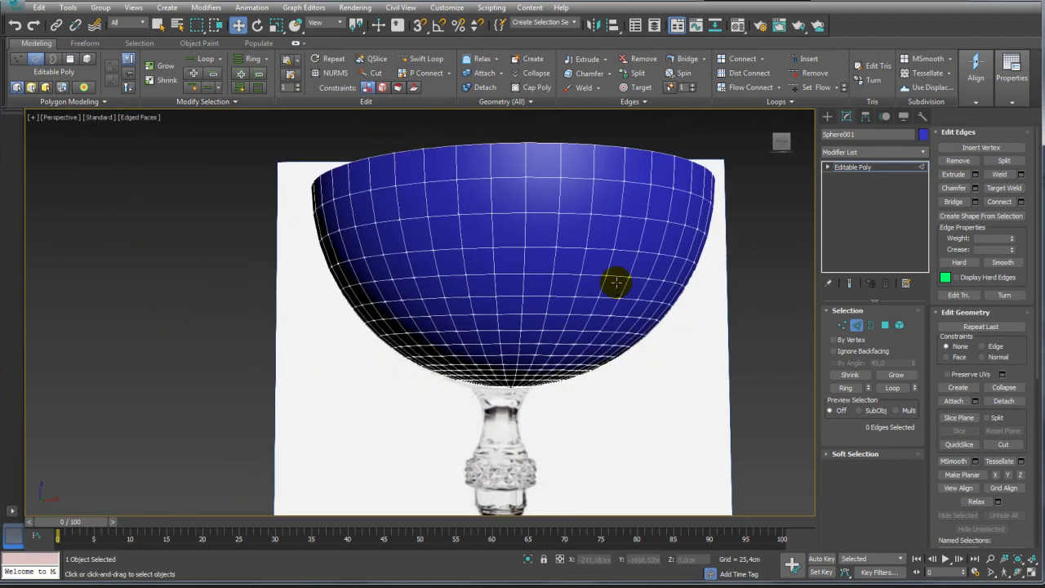
Leave edge editing and select the bowl object instead of the reference plane
mouse_move(303, 259)
alt+middle_down()
mouse_move(508, 250)
mouse_move(497, 335)
mouse_move(518, 228)
mouse_move(539, 276)
alt+middle_up()
scroll(538, 276, down, 6)
click(859, 167)
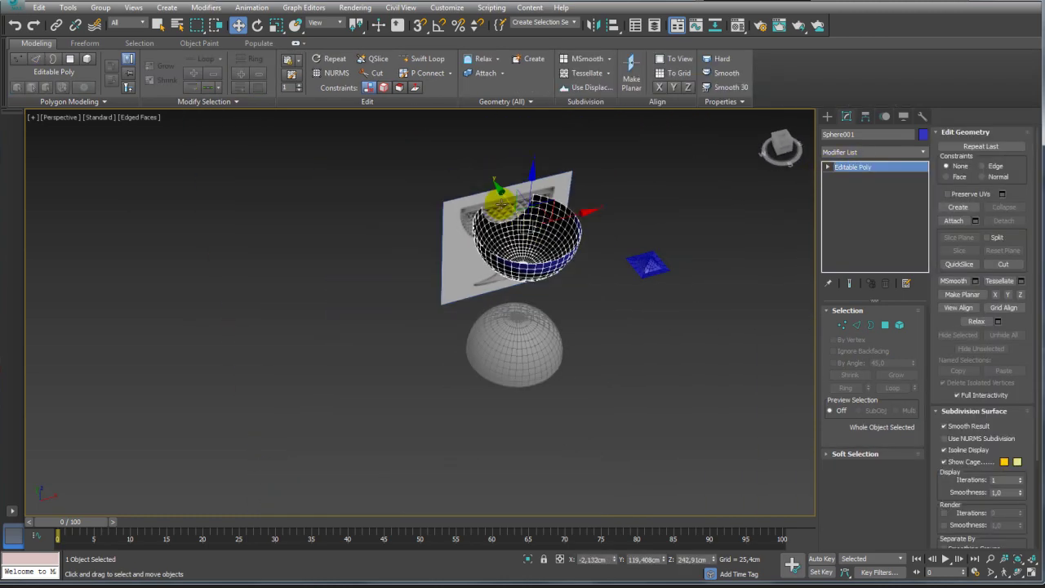
click(496, 202)
click(549, 234)
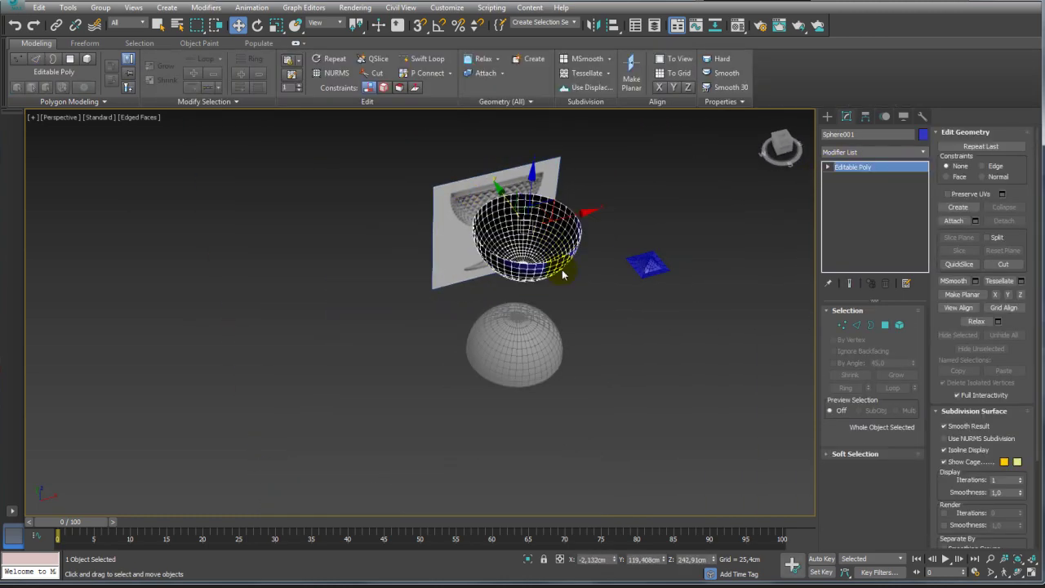
Orbit to look down into the bowl, reselect it and enter Polygon sub-object mode
scroll(560, 268, up, 5)
mouse_move(560, 286)
alt+middle_down()
mouse_move(523, 181)
mouse_move(551, 303)
mouse_move(497, 275)
mouse_move(550, 297)
mouse_move(556, 330)
alt+middle_up()
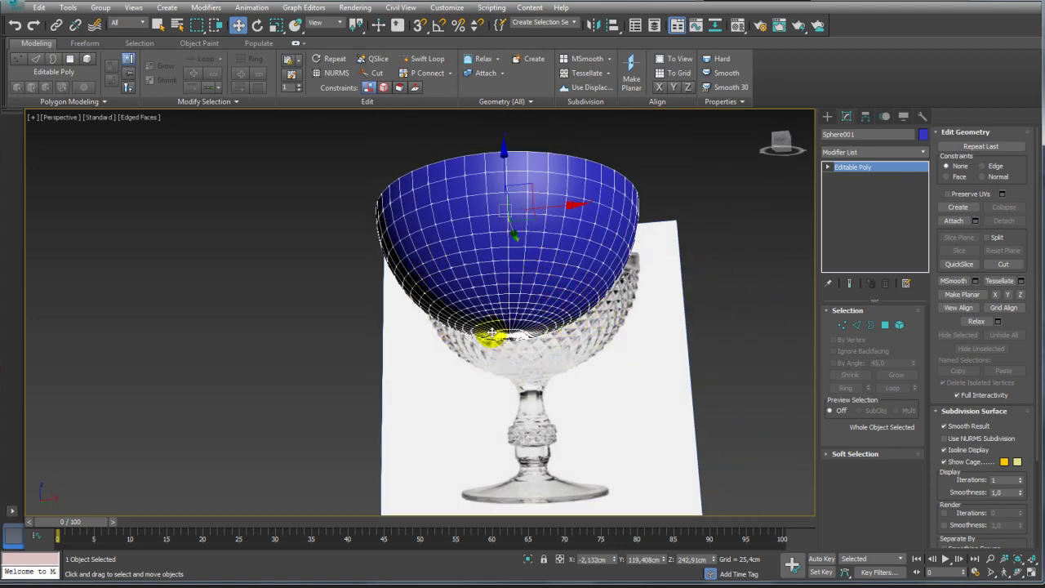
alt+middle_drag(491, 334, 525, 340)
scroll(498, 270, up, 3)
mouse_move(499, 270)
alt+middle_down()
mouse_move(497, 286)
mouse_move(603, 254)
mouse_move(660, 292)
mouse_move(612, 313)
mouse_move(595, 280)
mouse_move(638, 269)
alt+middle_up()
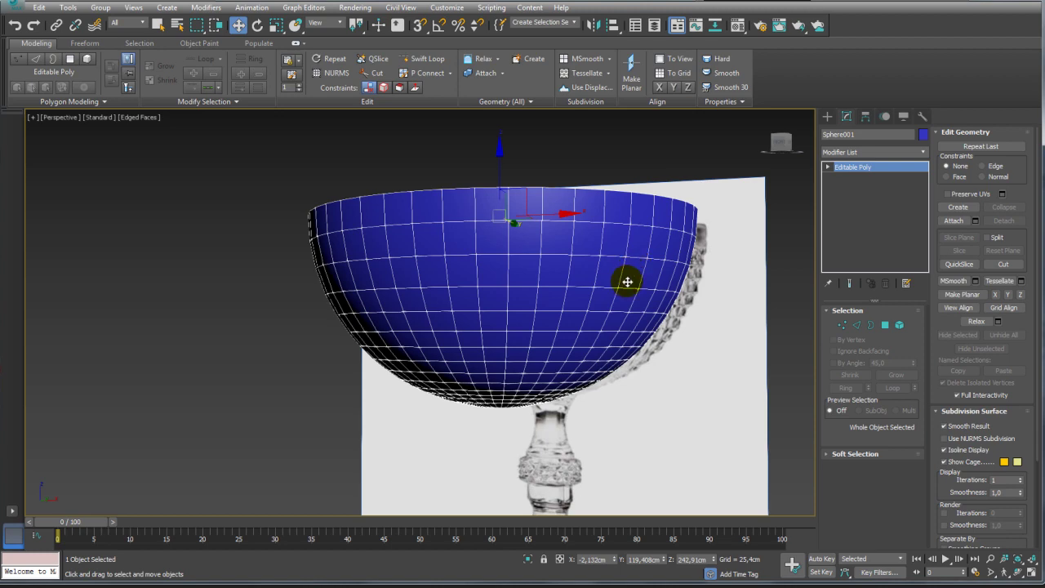
mouse_move(653, 289)
alt+middle_down()
mouse_move(629, 343)
mouse_move(658, 359)
mouse_move(635, 347)
mouse_move(595, 367)
alt+middle_up()
scroll(595, 366, down, 5)
click(685, 399)
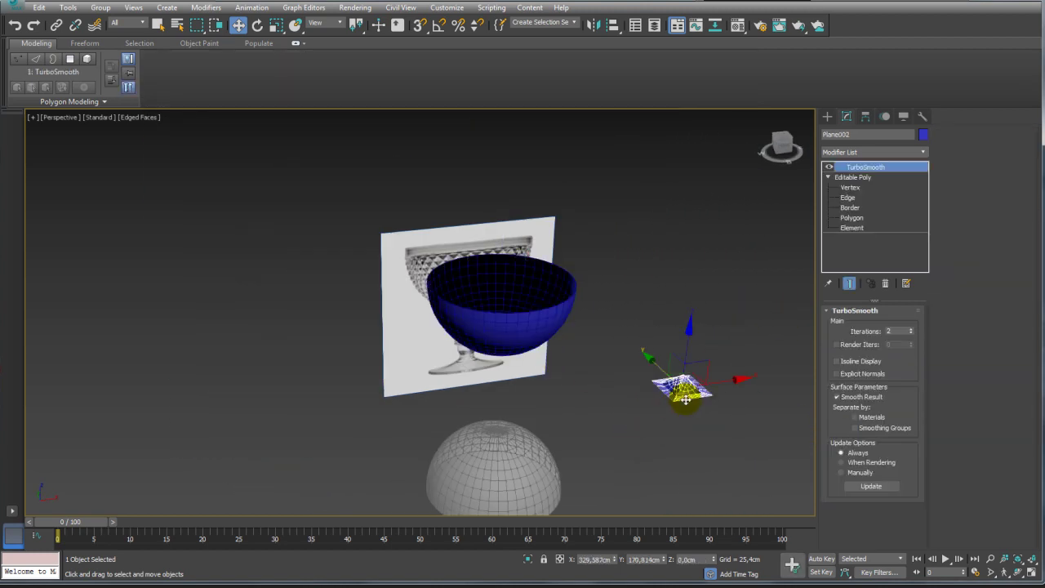
click(531, 327)
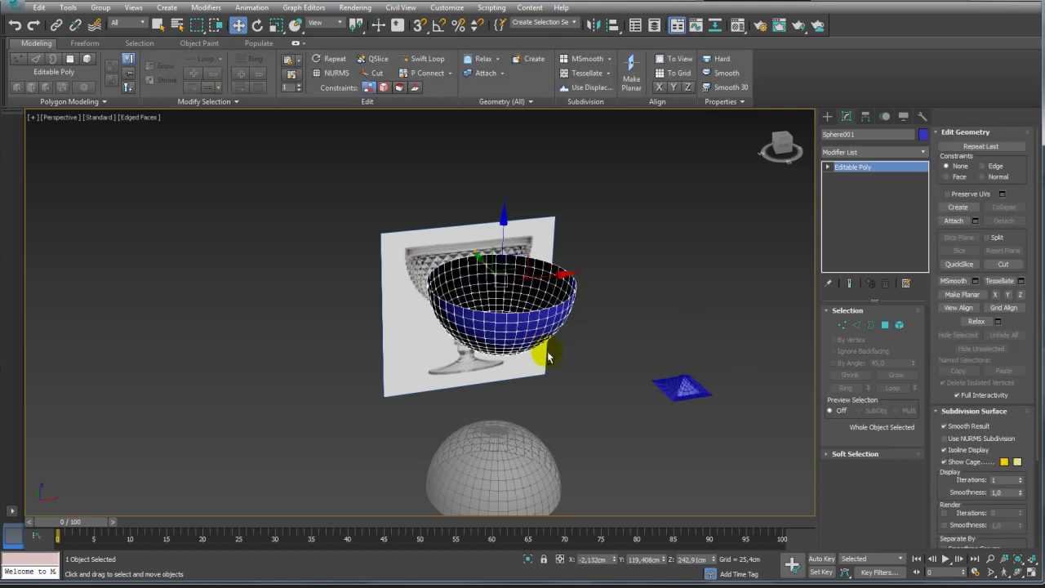
click(884, 324)
Box-select the bowl's polygon rows in Front view
drag(677, 221, 460, 399)
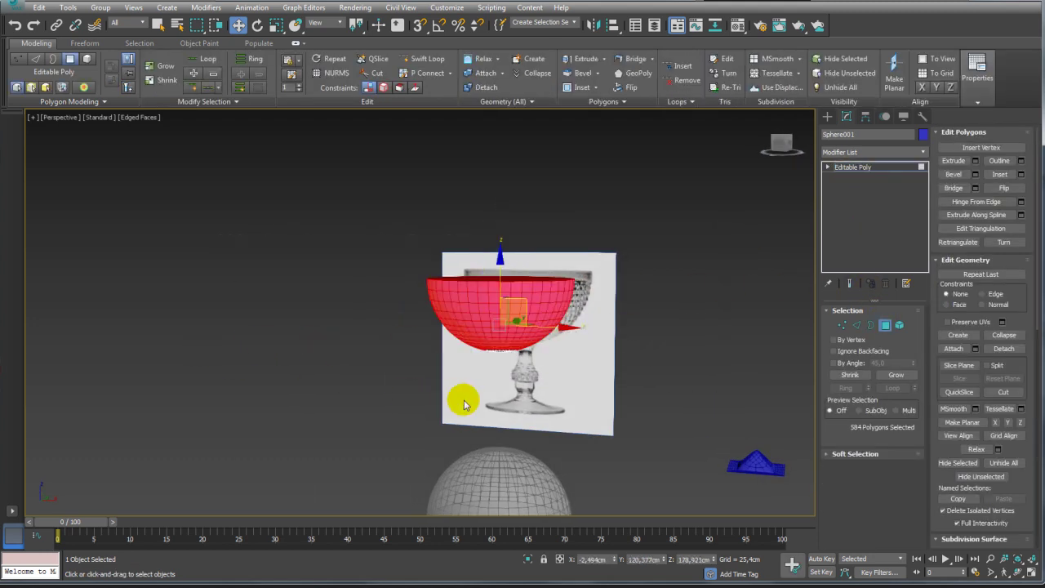
key(f)
key(z)
drag(616, 453, 313, 405)
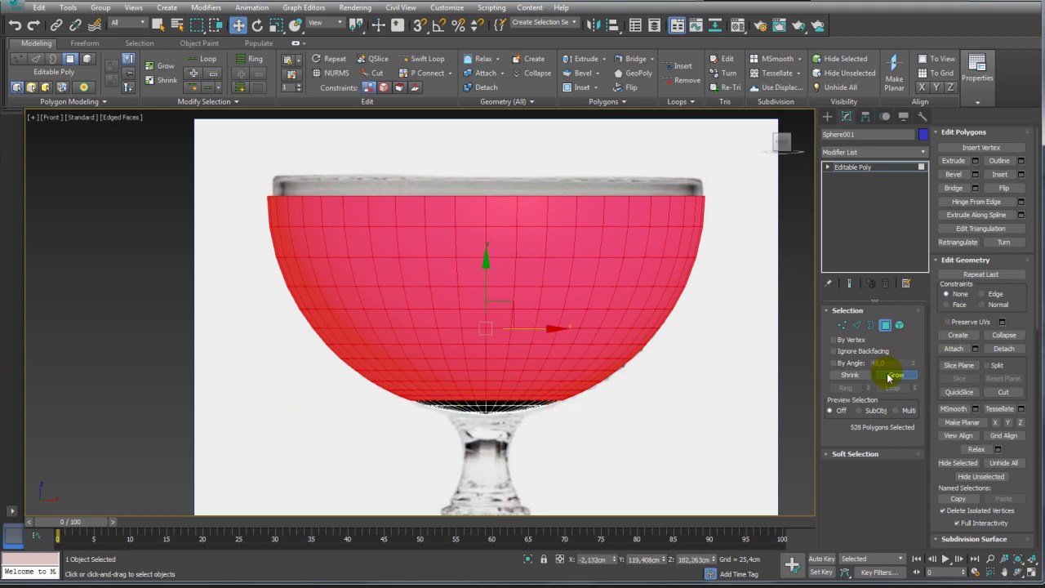
Grow the selection to 572 polygons and preview a bevel of 25.4 cm height, -2.54 cm outline
click(892, 375)
scroll(596, 322, up, 1)
scroll(580, 315, up, 1)
scroll(548, 273, up, 2)
scroll(581, 344, up, 1)
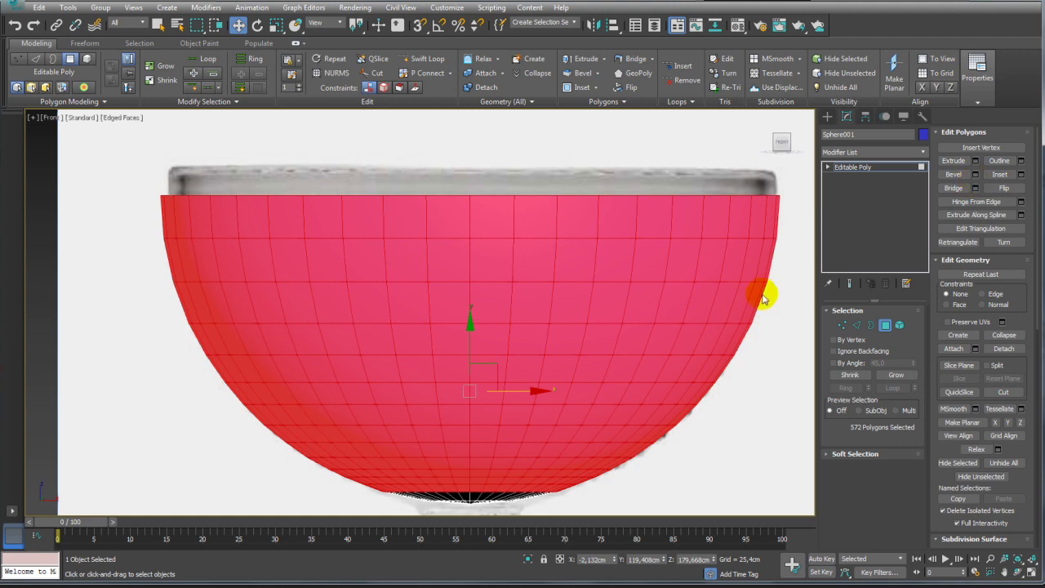
scroll(662, 324, down, 1)
scroll(571, 351, down, 3)
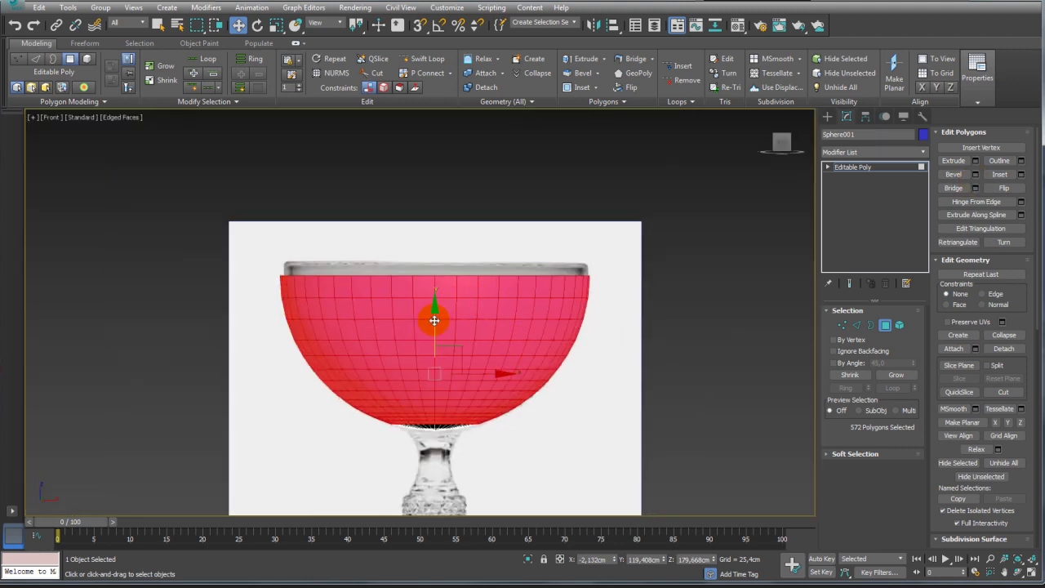
scroll(434, 319, up, 3)
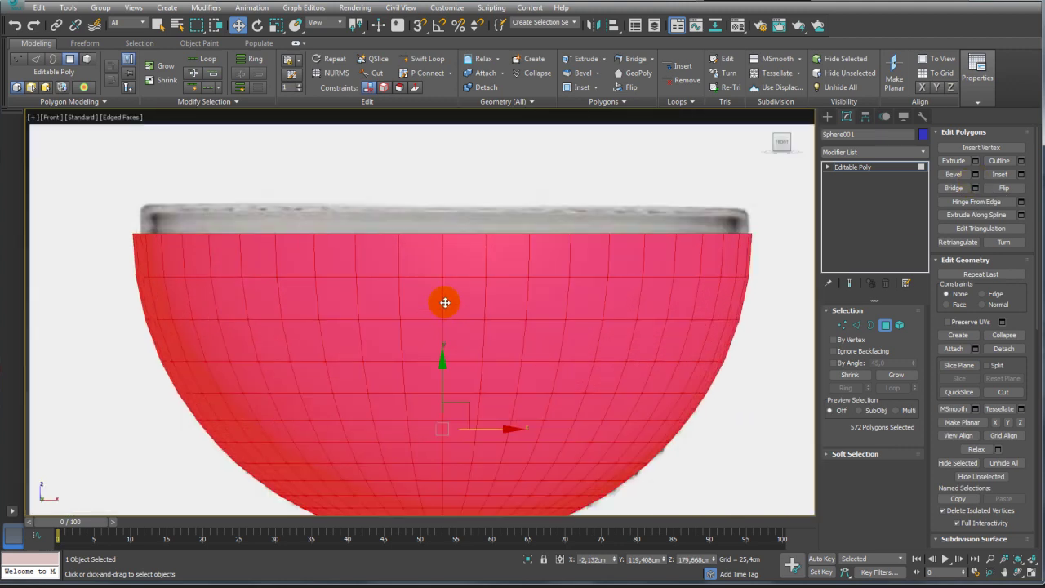
click(975, 175)
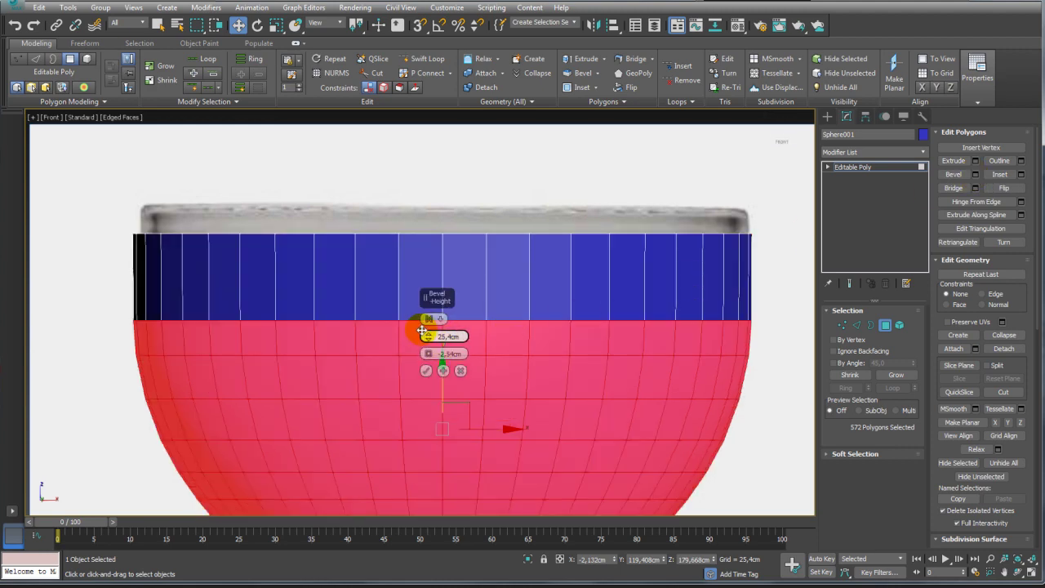
Bevel each polygon separately, with 3.745 cm height and -6.059 cm outline
drag(431, 302, 775, 142)
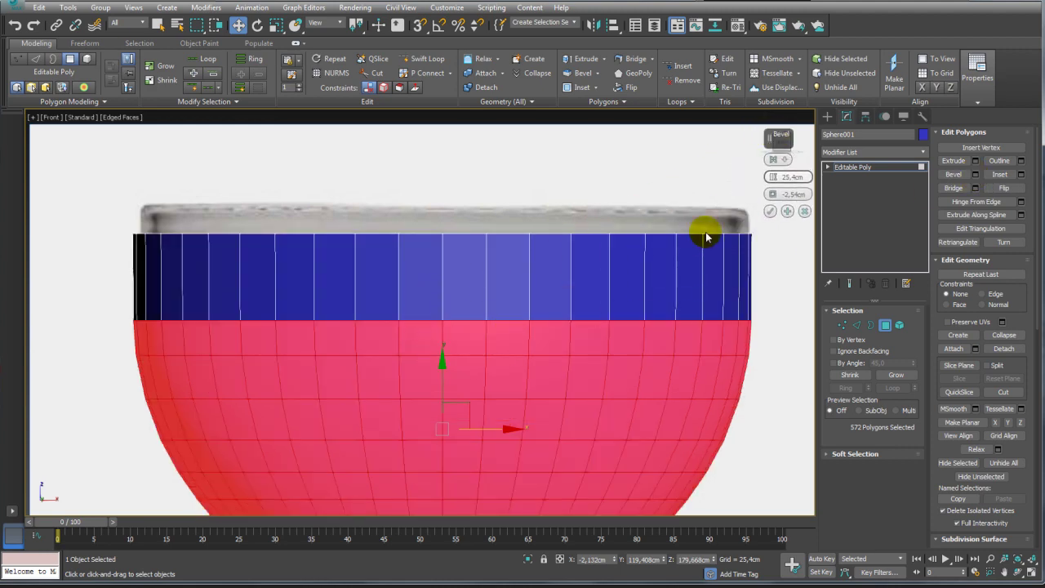
scroll(700, 226, down, 3)
alt+middle_drag(555, 263, 593, 298)
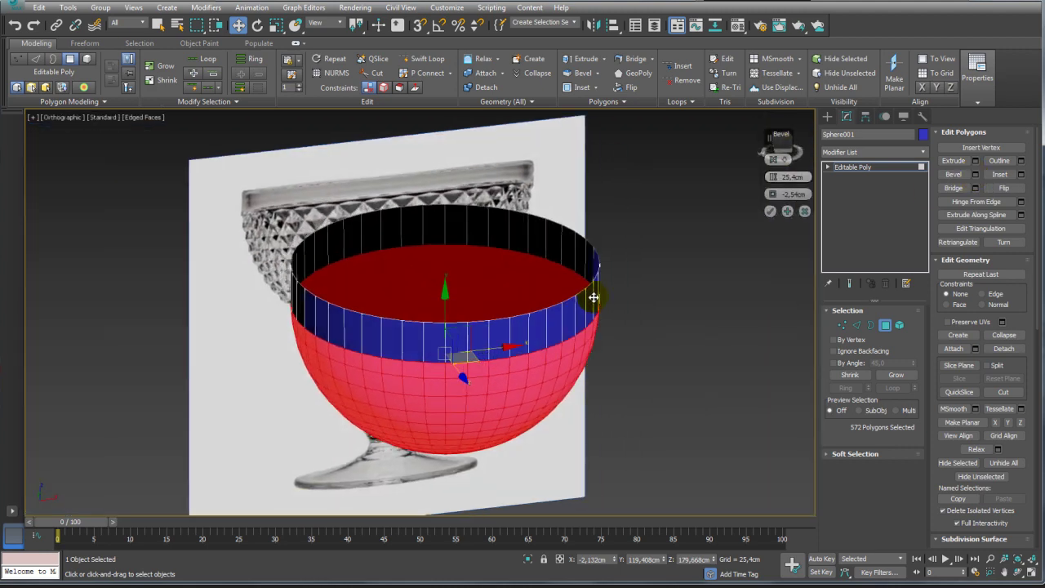
click(783, 161)
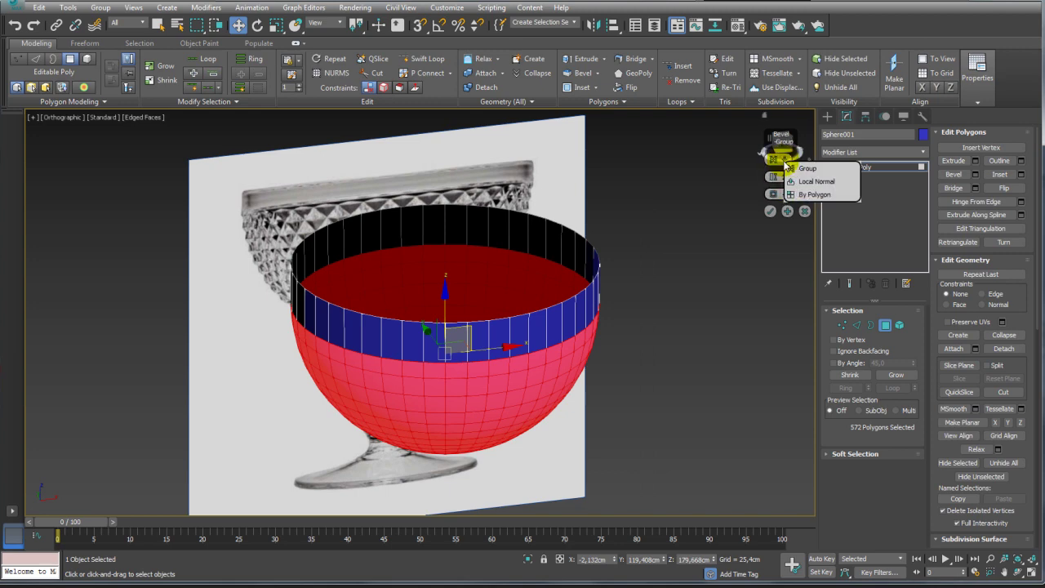
click(808, 195)
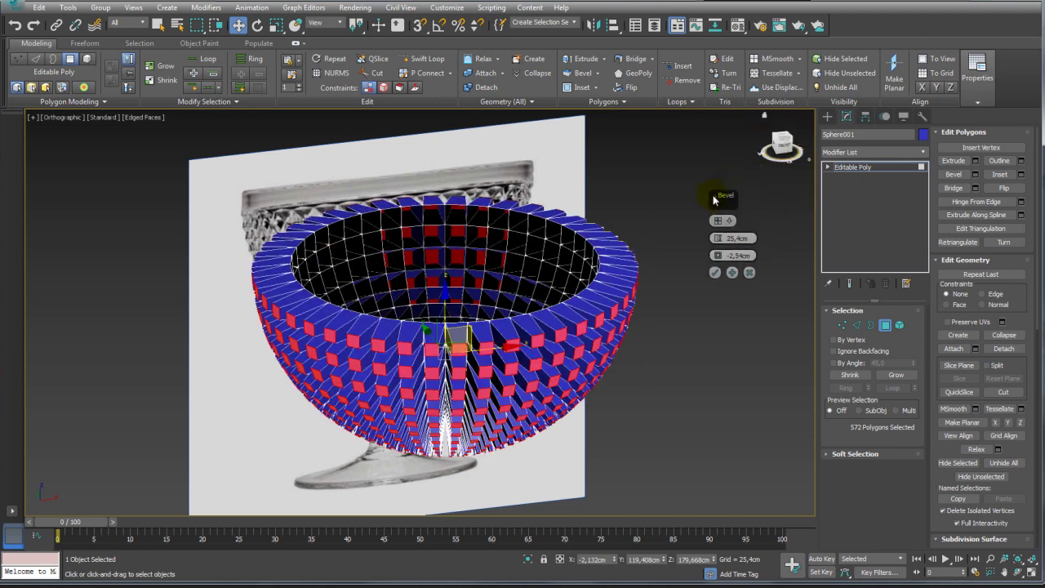
scroll(616, 302, up, 2)
scroll(620, 277, up, 2)
mouse_move(720, 243)
mouse_down()
mouse_move(712, 277)
mouse_move(716, 240)
mouse_up()
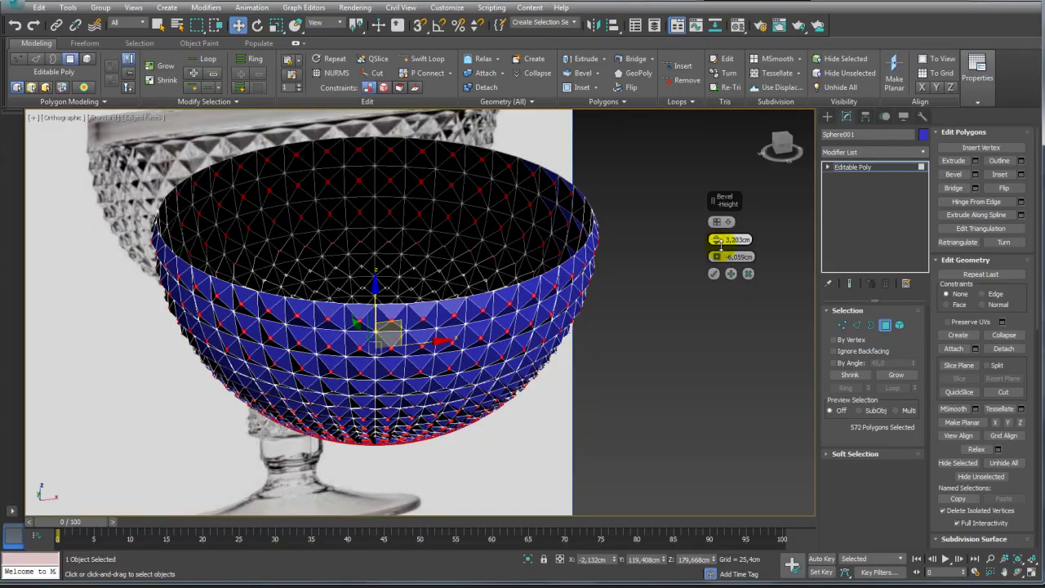
Orbit around and under the bowl to inspect the previewed pyramid facets
mouse_move(639, 355)
alt+middle_down()
mouse_move(665, 303)
mouse_move(693, 291)
mouse_move(685, 266)
mouse_move(645, 313)
mouse_move(611, 296)
mouse_move(615, 286)
alt+middle_up()
scroll(401, 346, up, 3)
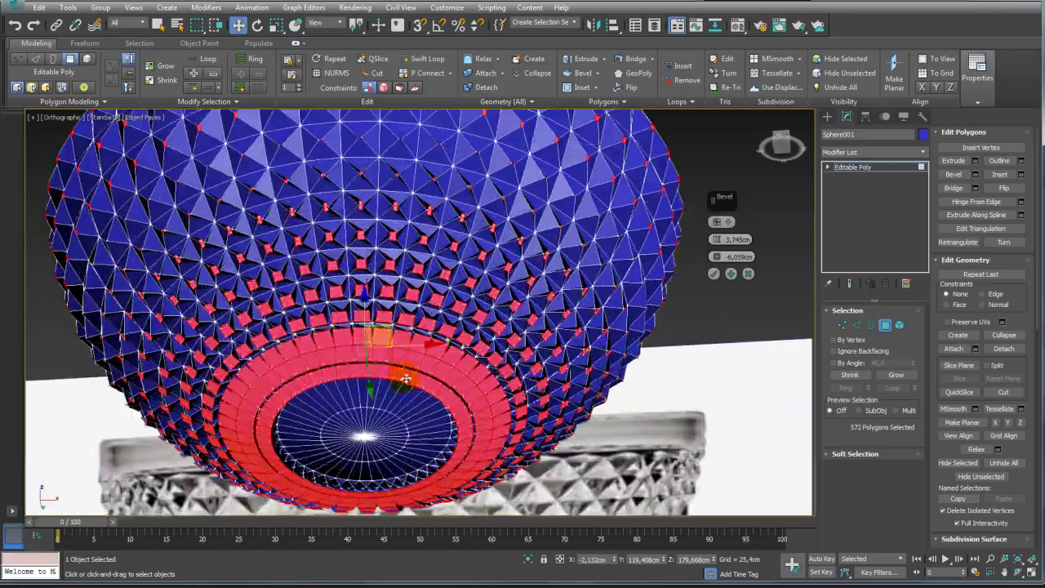
mouse_move(401, 347)
alt+middle_down()
mouse_move(438, 275)
mouse_move(480, 304)
mouse_move(494, 275)
mouse_move(541, 327)
mouse_move(478, 373)
alt+middle_up()
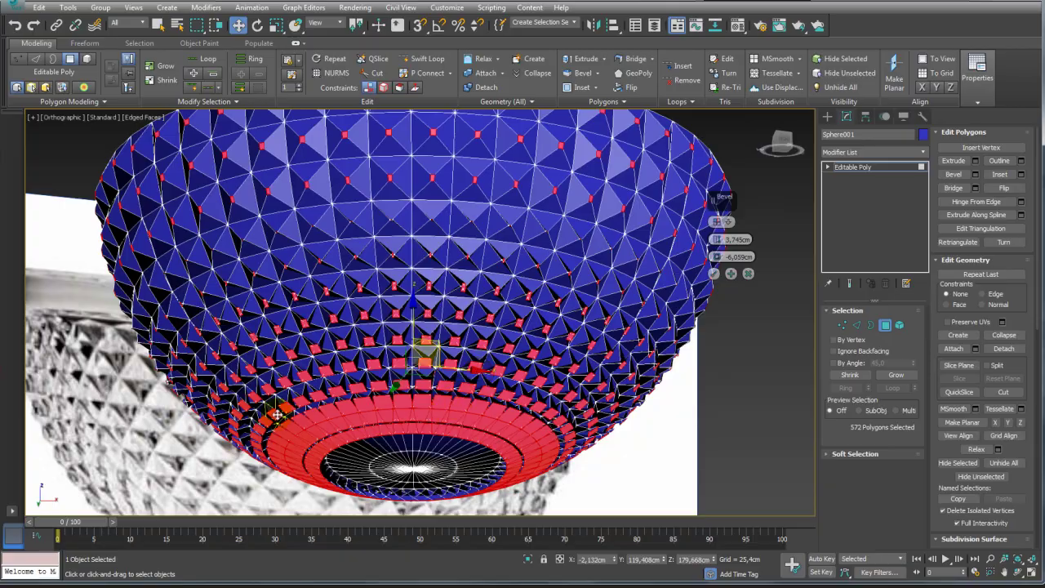
mouse_move(277, 415)
alt+middle_down()
mouse_move(401, 397)
mouse_move(419, 369)
mouse_move(401, 433)
alt+middle_up()
scroll(400, 434, down, 5)
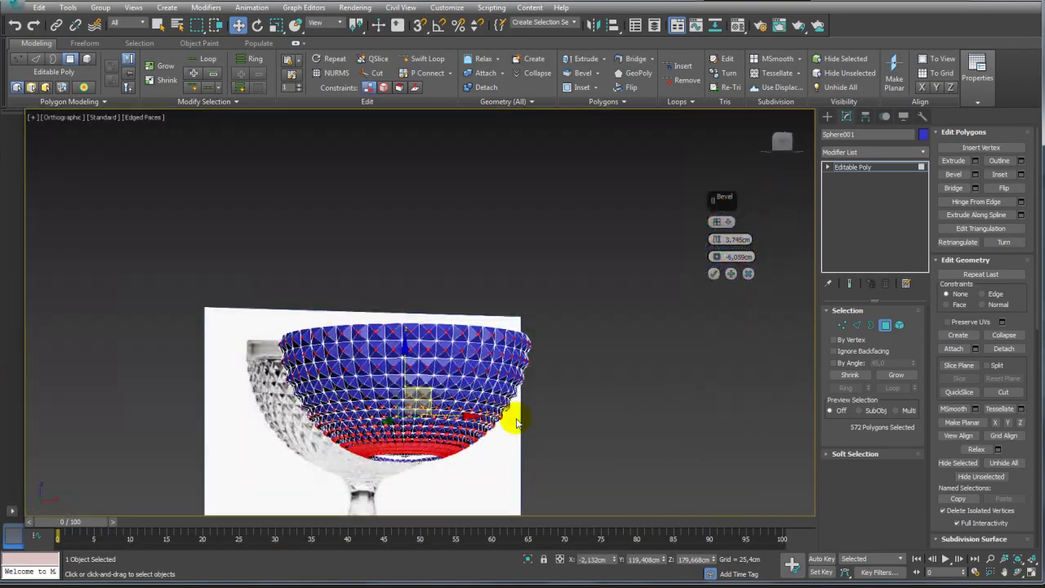
key(f)
scroll(526, 408, down, 1)
scroll(620, 421, down, 1)
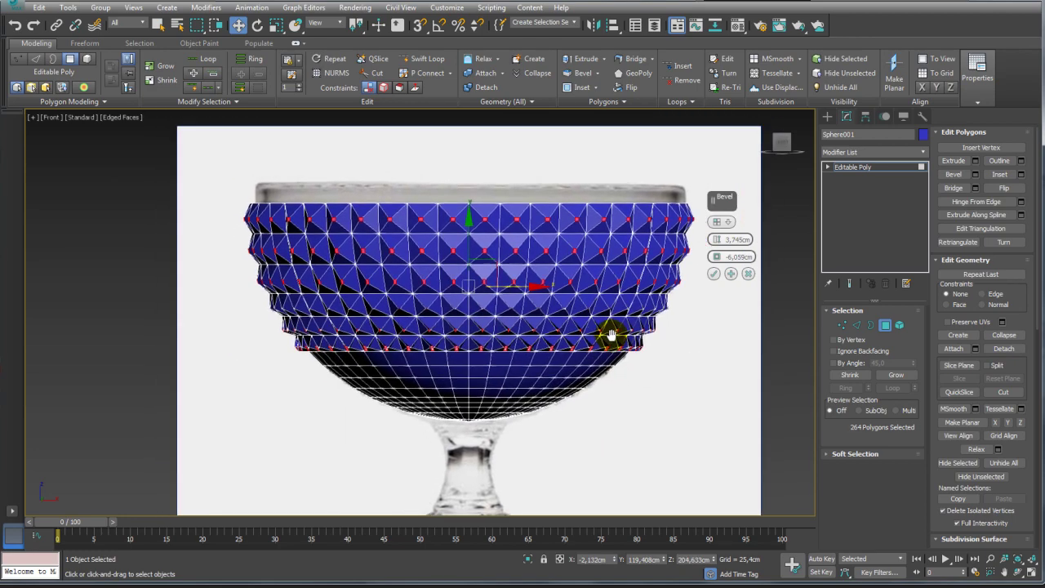
alt+middle_drag(611, 333, 653, 298)
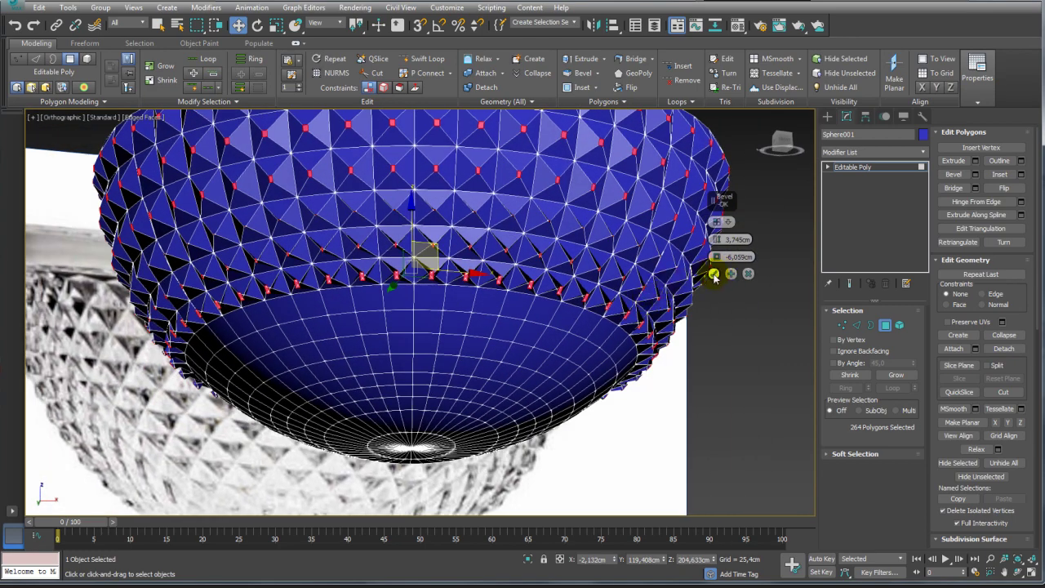
Commit the upper-row bevel and box-select the bowl's unbevelled lower band in Front view
click(715, 274)
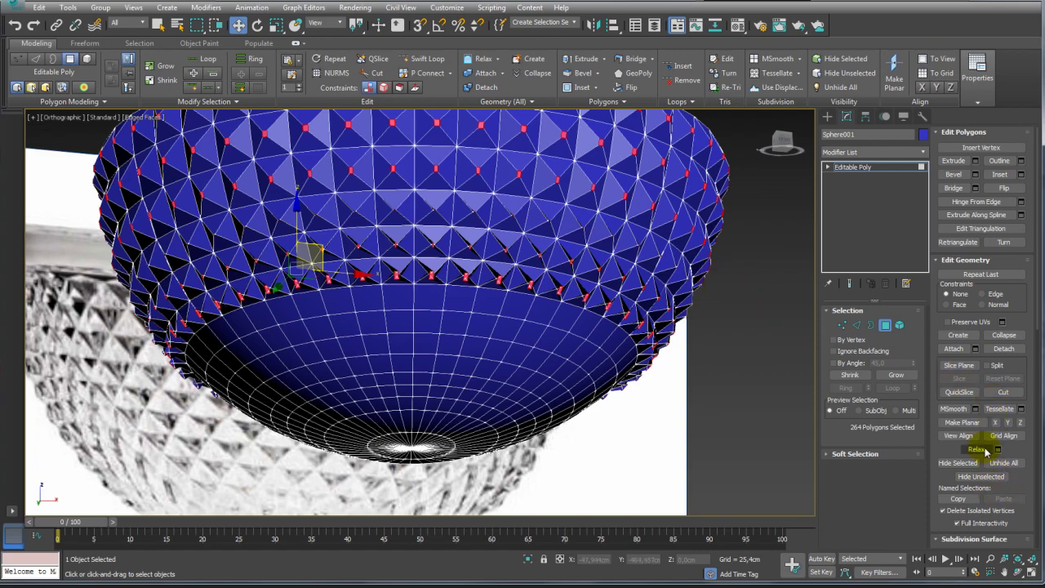
mouse_move(615, 276)
alt+middle_down()
mouse_move(587, 303)
mouse_move(584, 291)
alt+middle_up()
key(f)
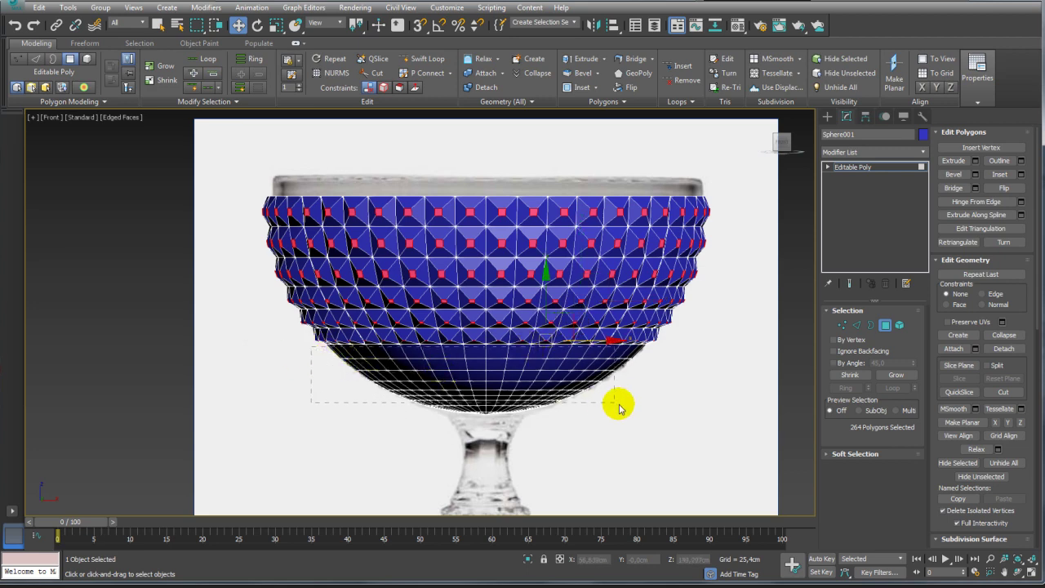
drag(645, 406, 667, 409)
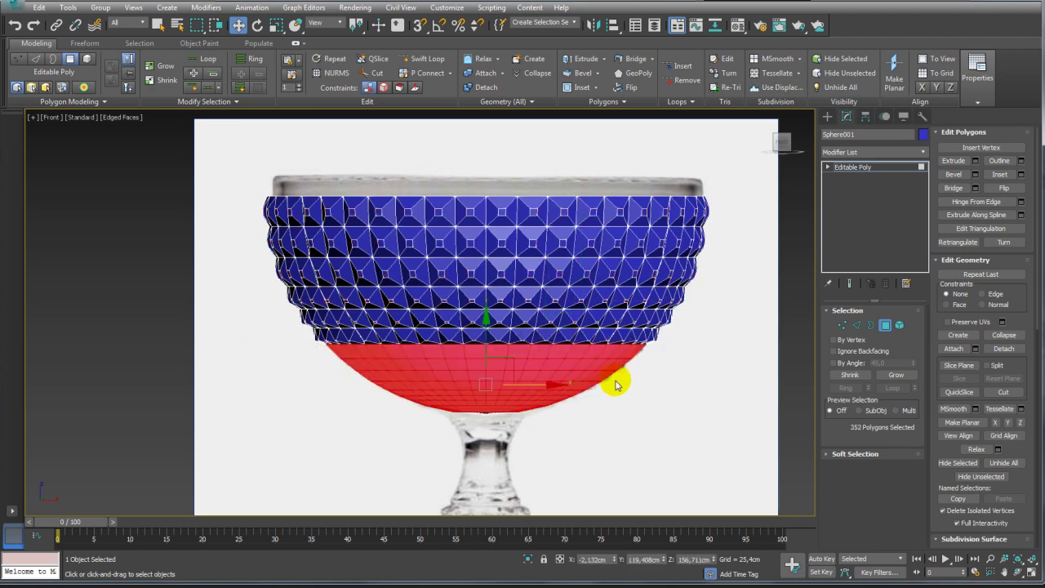
mouse_move(618, 380)
alt+middle_down()
mouse_move(618, 351)
mouse_move(511, 373)
mouse_move(513, 420)
mouse_move(541, 450)
mouse_move(569, 457)
alt+middle_up()
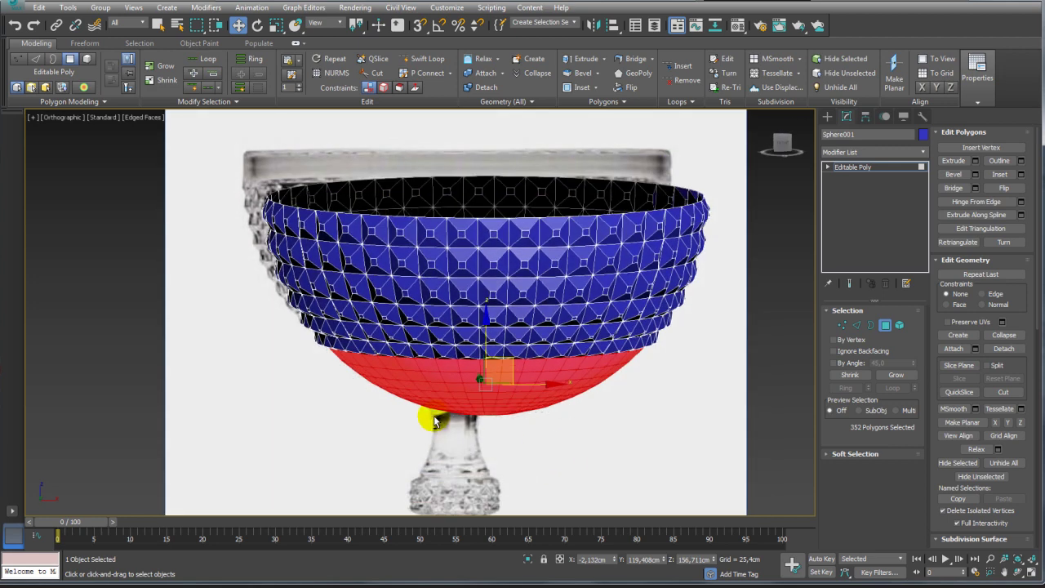
key(f)
drag(566, 447, 404, 414)
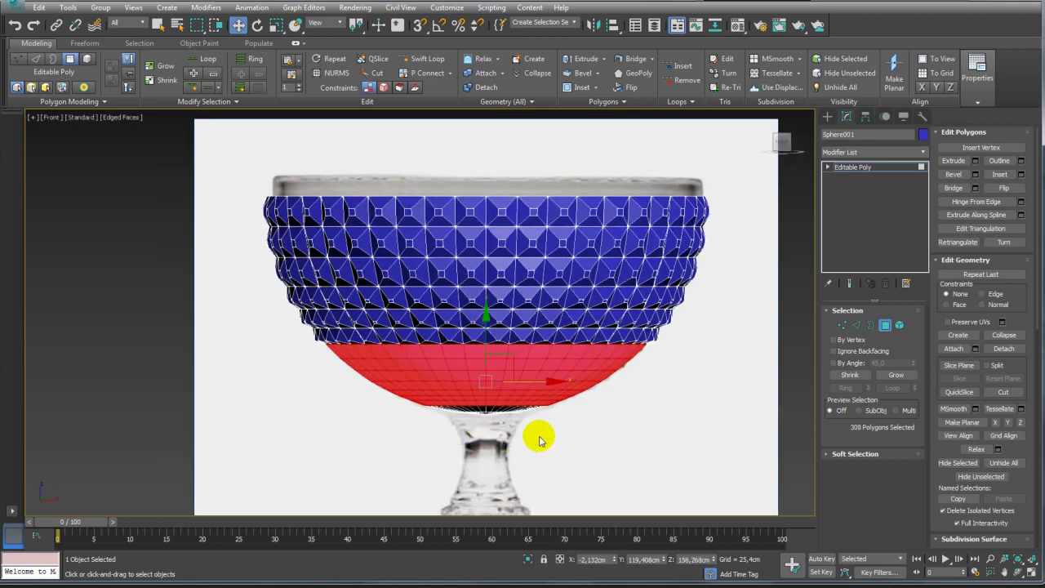
key(p)
mouse_move(541, 433)
alt+middle_down()
mouse_move(547, 404)
mouse_move(485, 333)
mouse_move(528, 388)
alt+middle_up()
scroll(493, 319, up, 3)
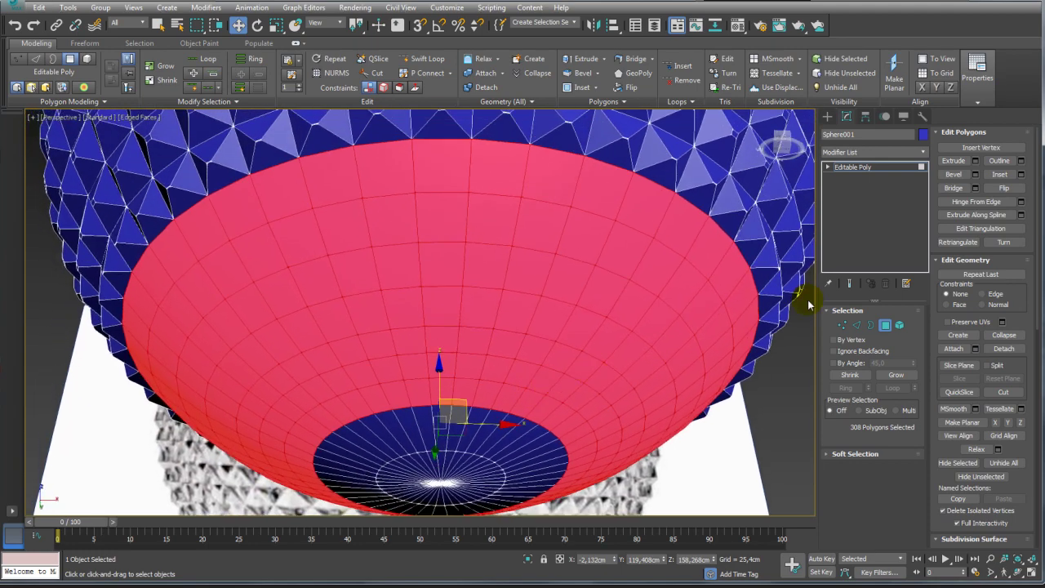
Bevel the lower band with 4.696 cm height and commit it
click(974, 174)
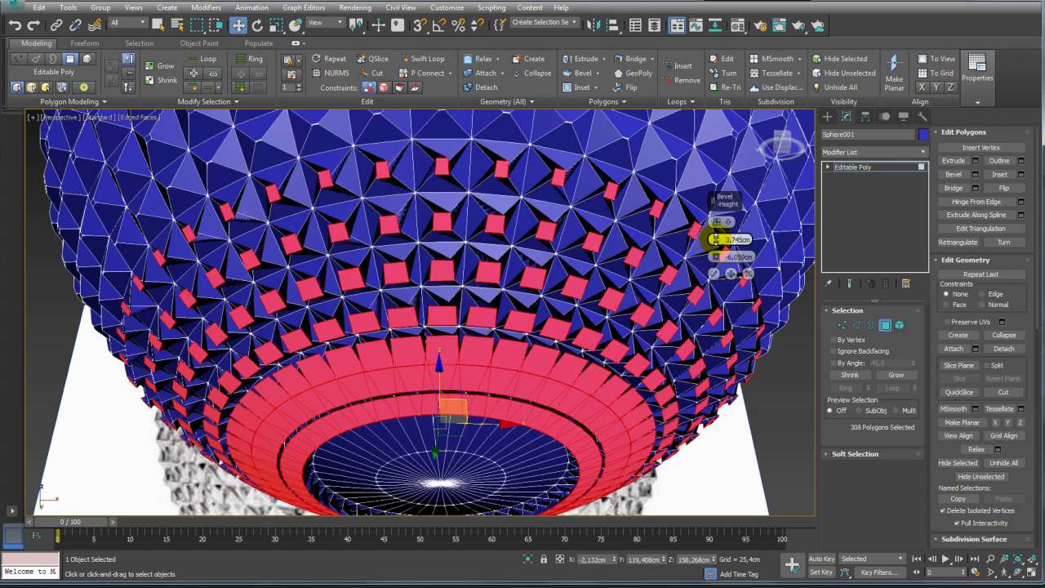
drag(716, 242, 716, 231)
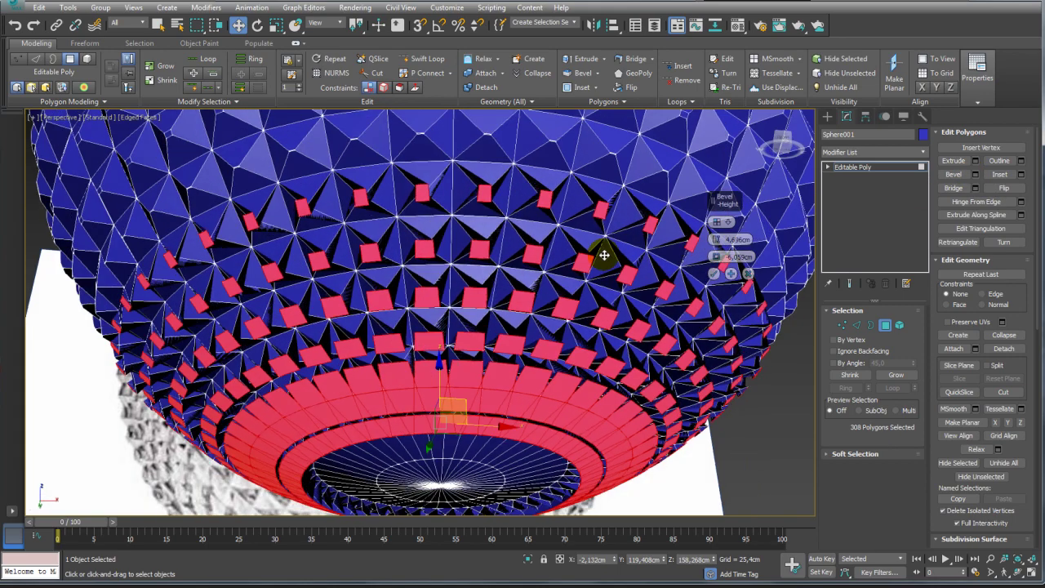
alt+middle_drag(604, 256, 630, 275)
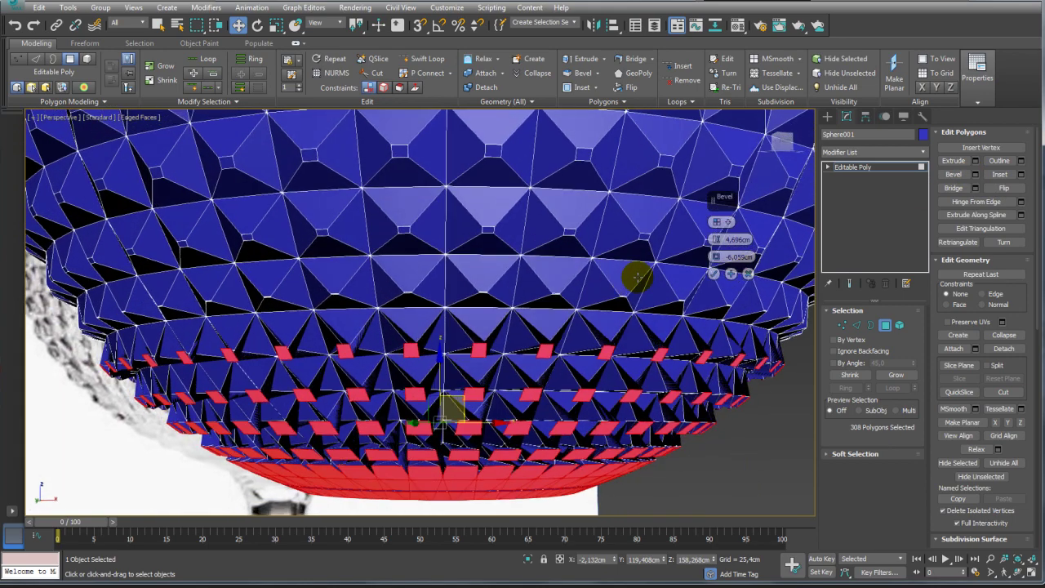
click(713, 274)
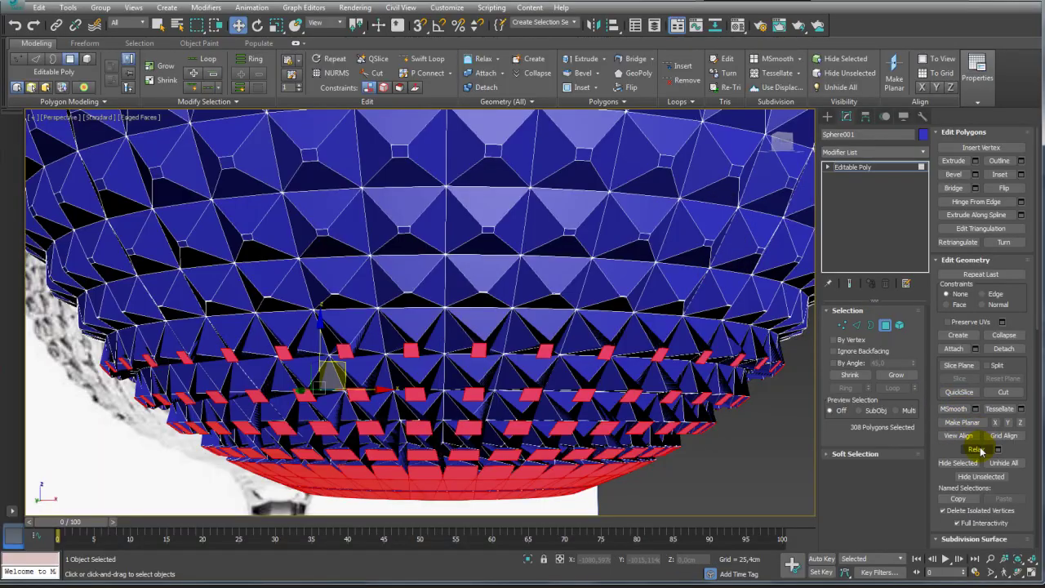
mouse_move(583, 429)
alt+middle_down()
mouse_move(583, 373)
mouse_move(541, 378)
mouse_move(553, 349)
mouse_move(553, 377)
mouse_move(536, 378)
mouse_move(541, 361)
mouse_move(571, 373)
mouse_move(518, 338)
mouse_move(564, 275)
mouse_move(569, 298)
mouse_move(497, 285)
alt+middle_up()
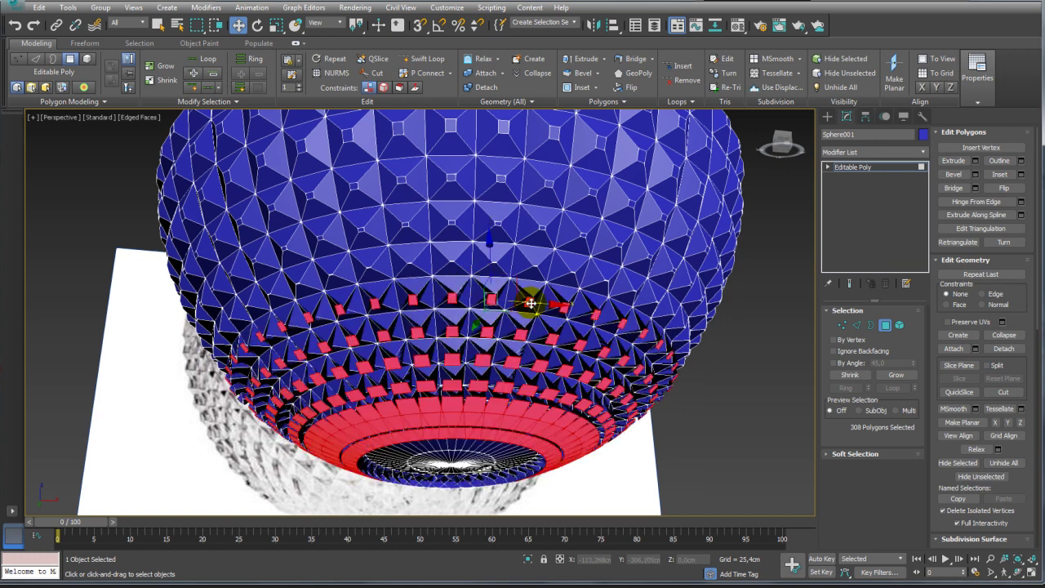
Undo the lower-row bevels and box-select the whole lower sphere in Front view
key(ctrl+z)
key(ctrl+z)
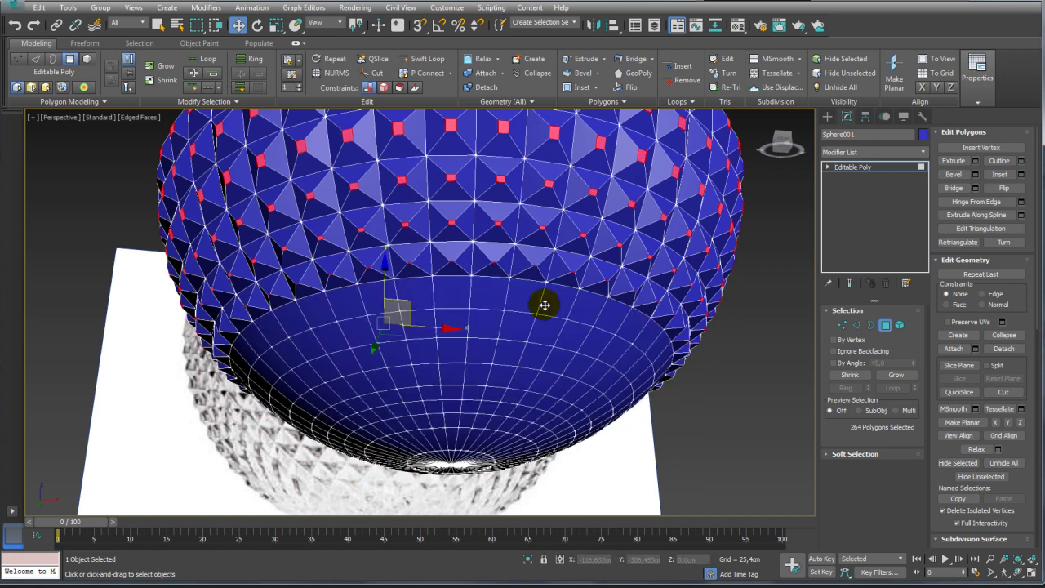
key(ctrl+z)
key(f)
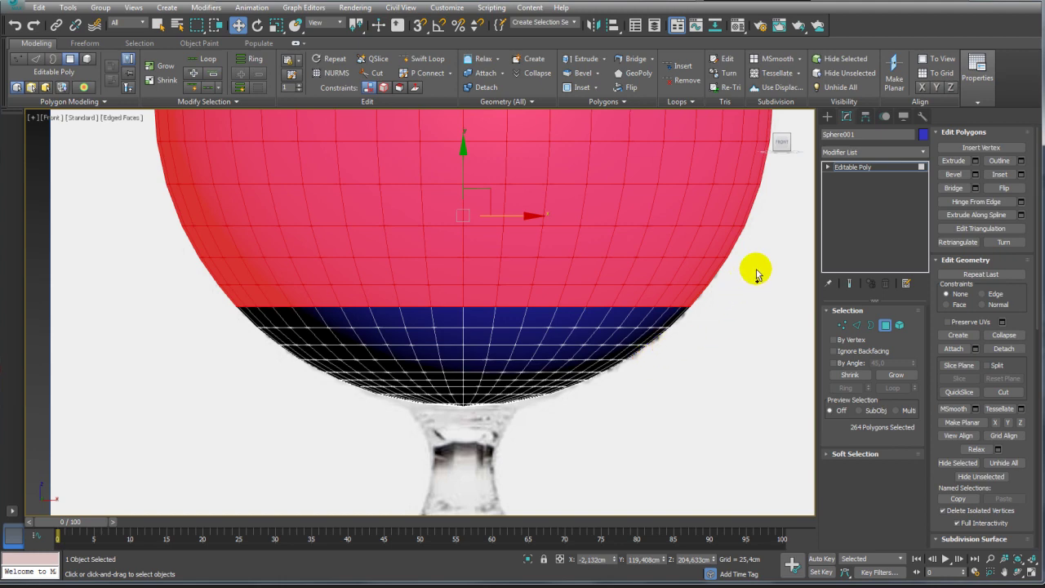
mouse_move(753, 267)
mouse_down()
mouse_move(92, 384)
mouse_move(80, 396)
mouse_up()
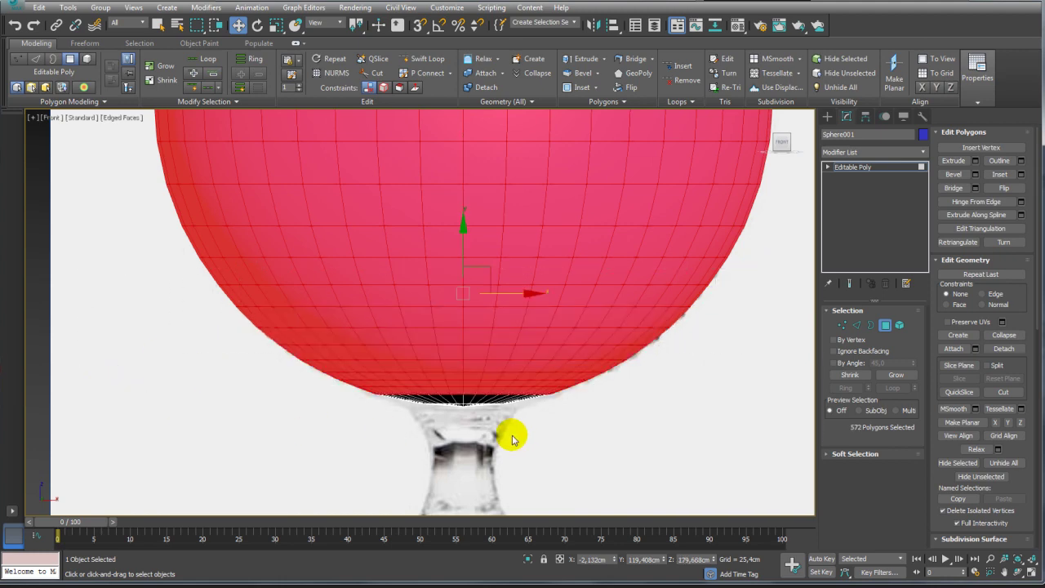
key(p)
mouse_move(497, 423)
alt+middle_down()
mouse_move(506, 406)
mouse_move(754, 357)
alt+middle_up()
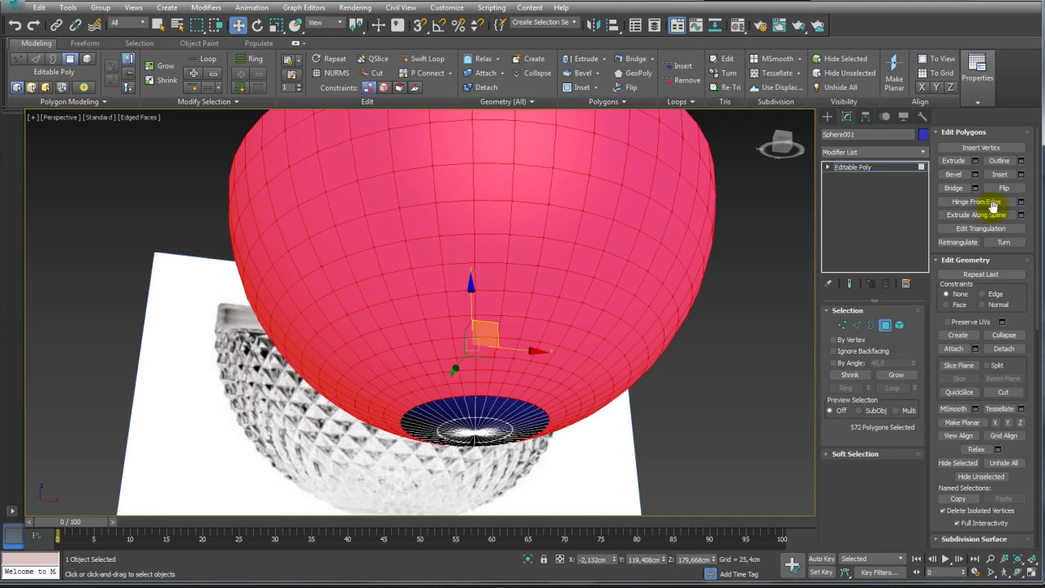
Bevel all 572 polygons at 4.696 cm height and -6.059 cm outline, and commit
click(975, 174)
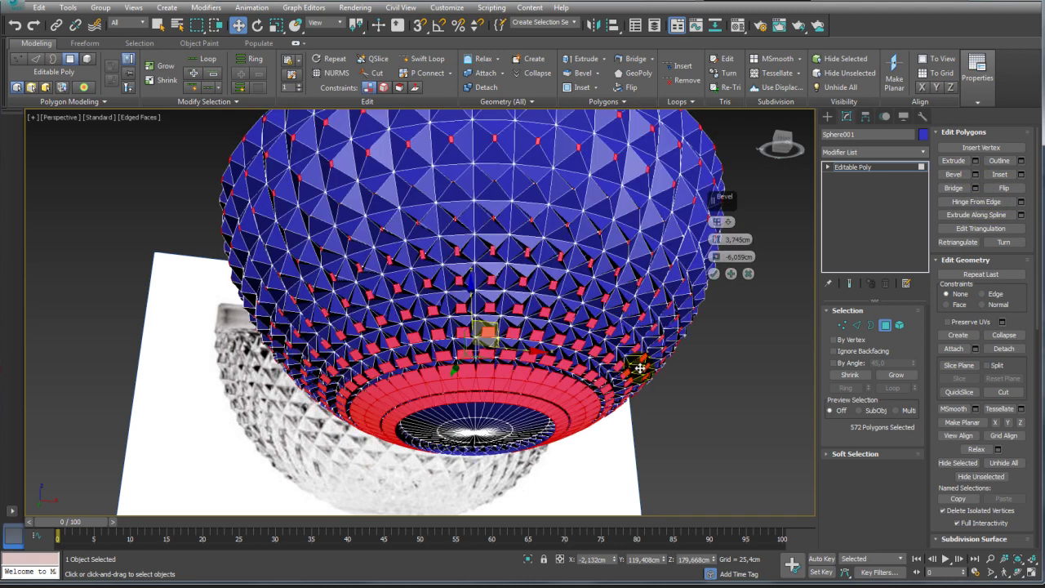
middle_drag(639, 368, 642, 380)
drag(713, 239, 720, 231)
click(714, 275)
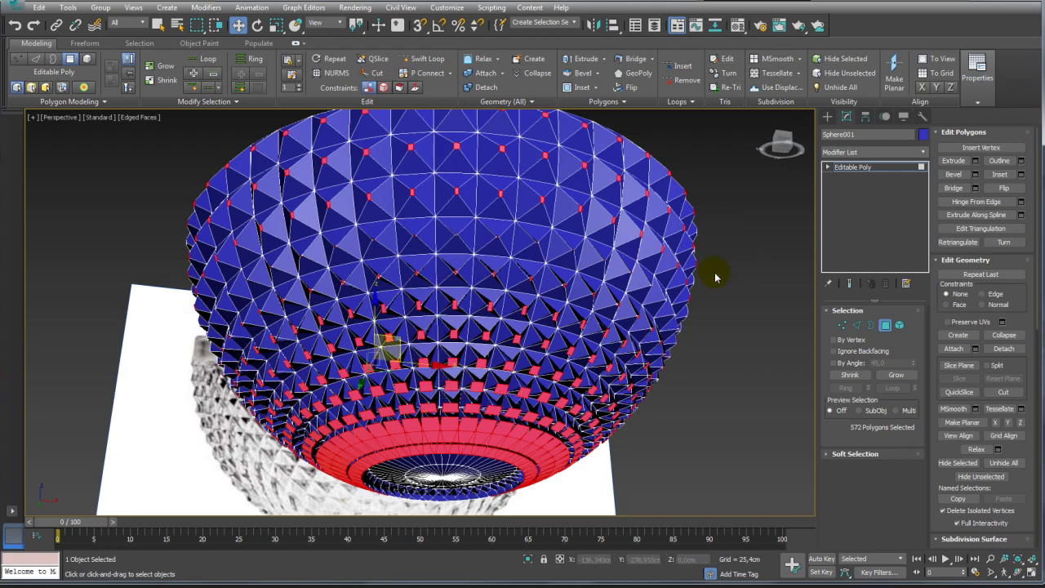
click(1004, 336)
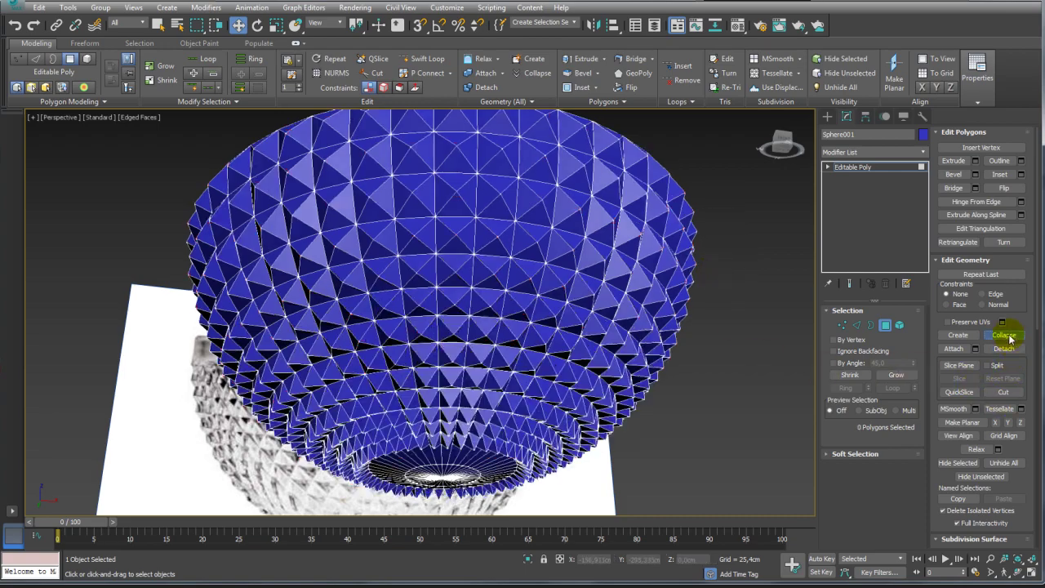
In Vertex mode, select one facet-tip vertex on each of the top rows
mouse_move(653, 385)
alt+middle_down()
mouse_move(667, 326)
mouse_move(625, 273)
mouse_move(642, 335)
mouse_move(614, 345)
mouse_move(612, 367)
alt+middle_up()
alt+middle_drag(455, 436, 516, 330)
mouse_move(669, 447)
alt+middle_down()
mouse_move(600, 420)
mouse_move(669, 349)
alt+middle_up()
click(846, 329)
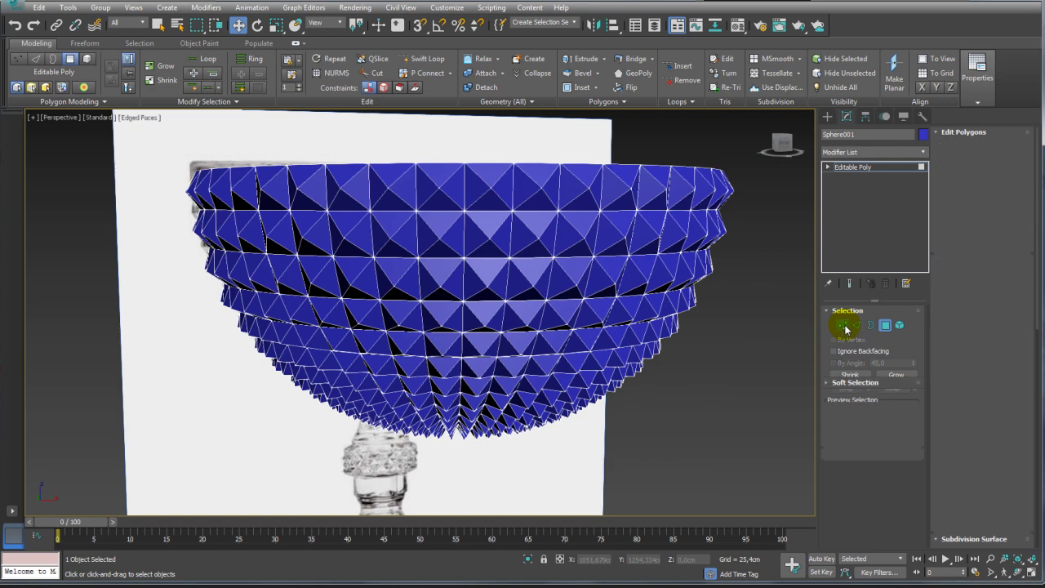
scroll(526, 244, up, 2)
scroll(514, 273, up, 4)
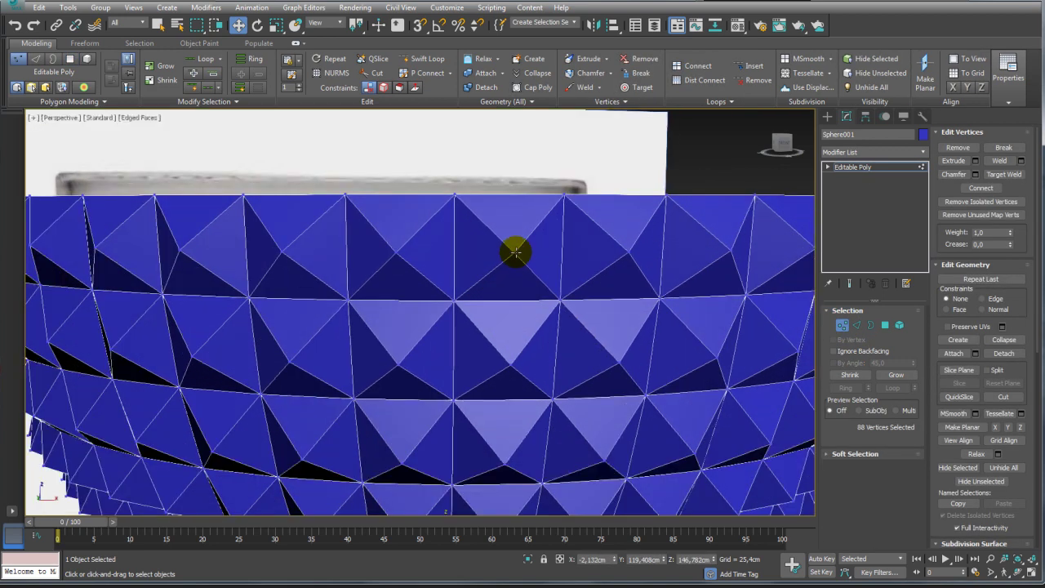
click(514, 252)
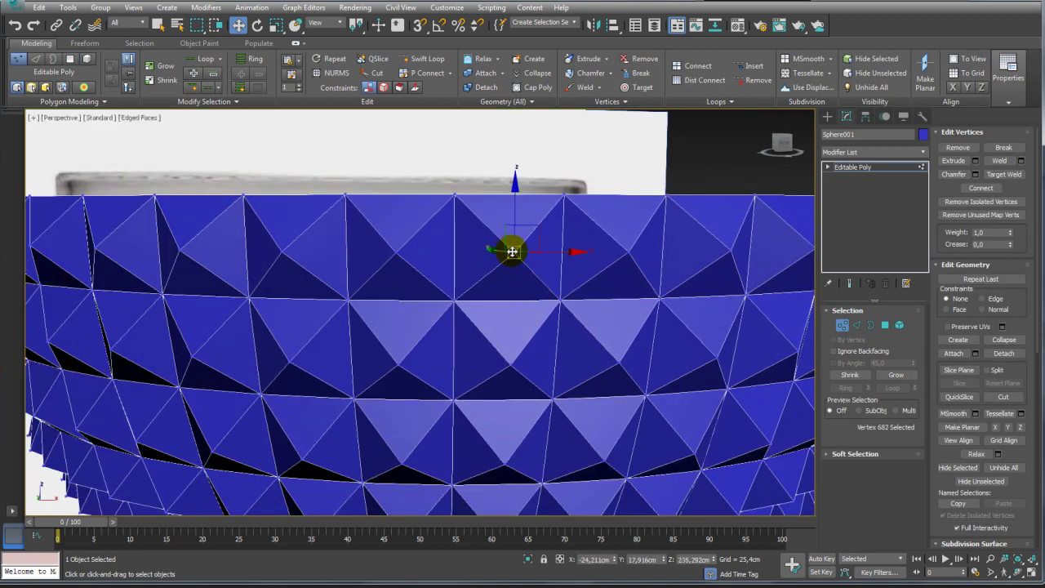
ctrl+click(511, 365)
middle_drag(550, 422, 542, 326)
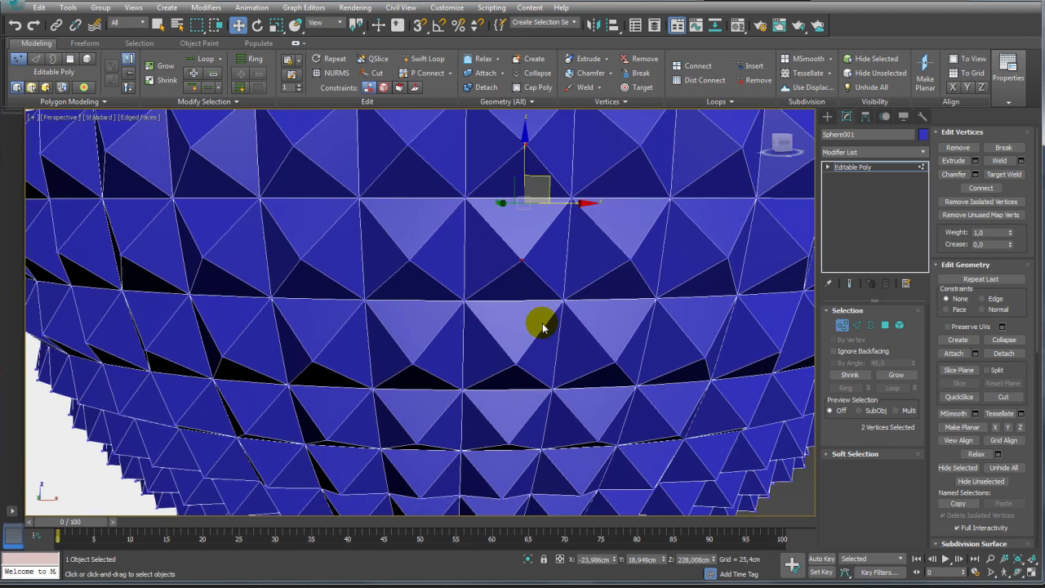
ctrl+click(517, 436)
ctrl+click(504, 436)
Add one vertex per remaining row down to the bowl's bottom, 13 vertices in total
middle_drag(504, 436, 518, 319)
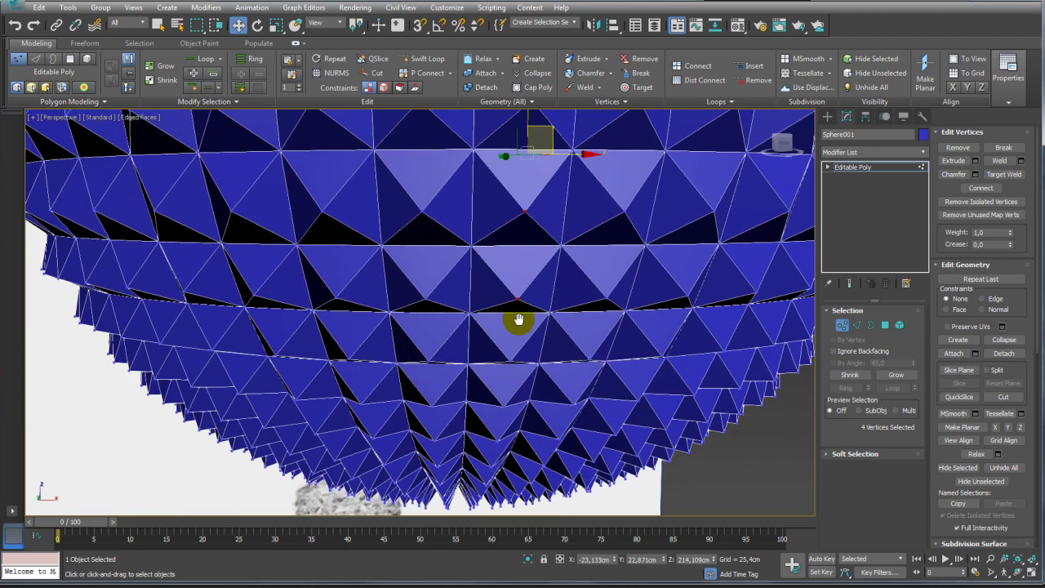
ctrl+click(507, 354)
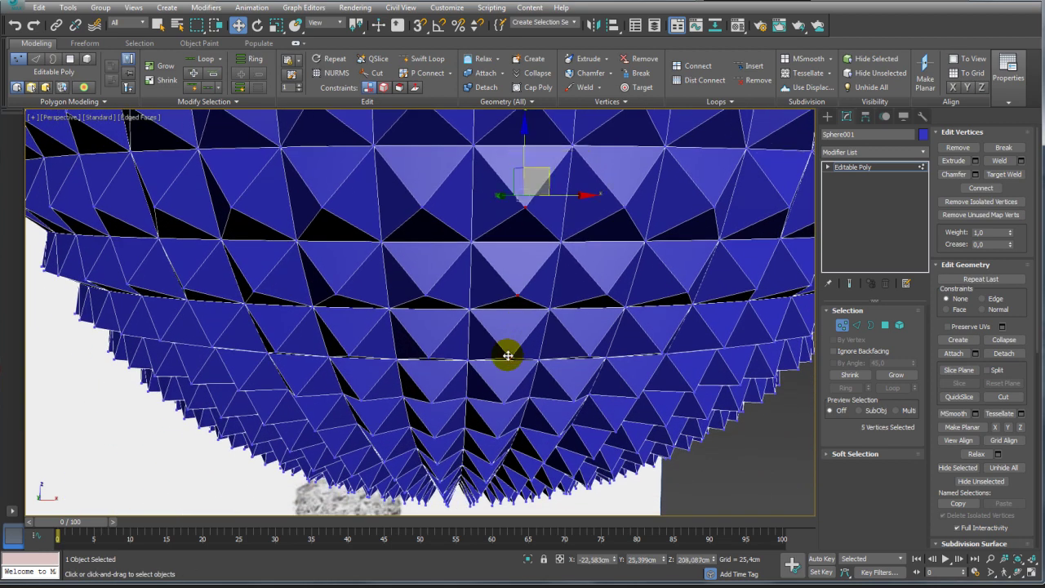
ctrl+click(503, 400)
ctrl+click(497, 433)
mouse_move(497, 433)
middle_down()
mouse_move(511, 366)
mouse_move(498, 362)
mouse_move(514, 324)
middle_up()
ctrl+click(497, 380)
ctrl+click(496, 392)
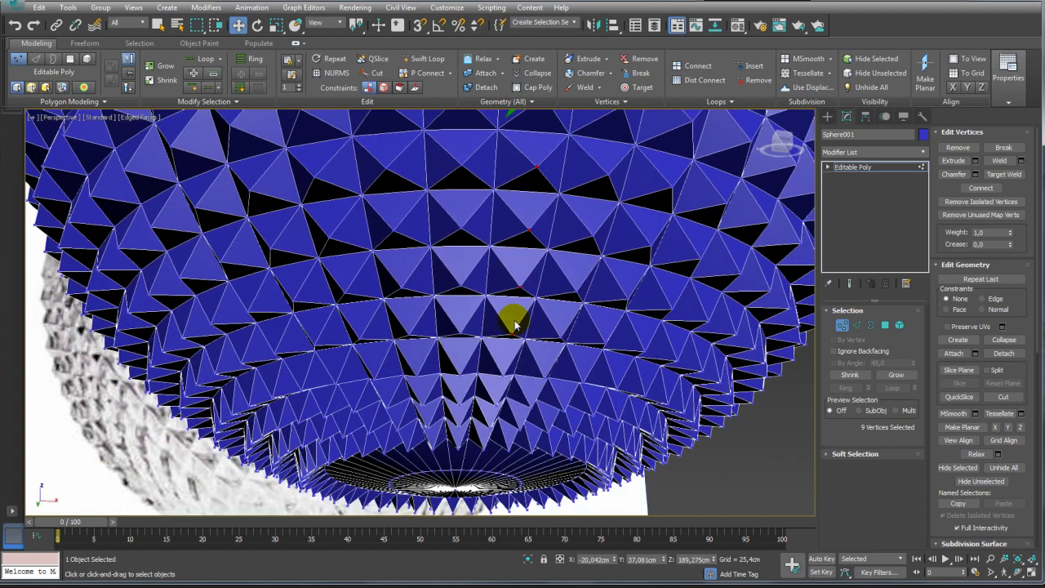
ctrl+click(497, 403)
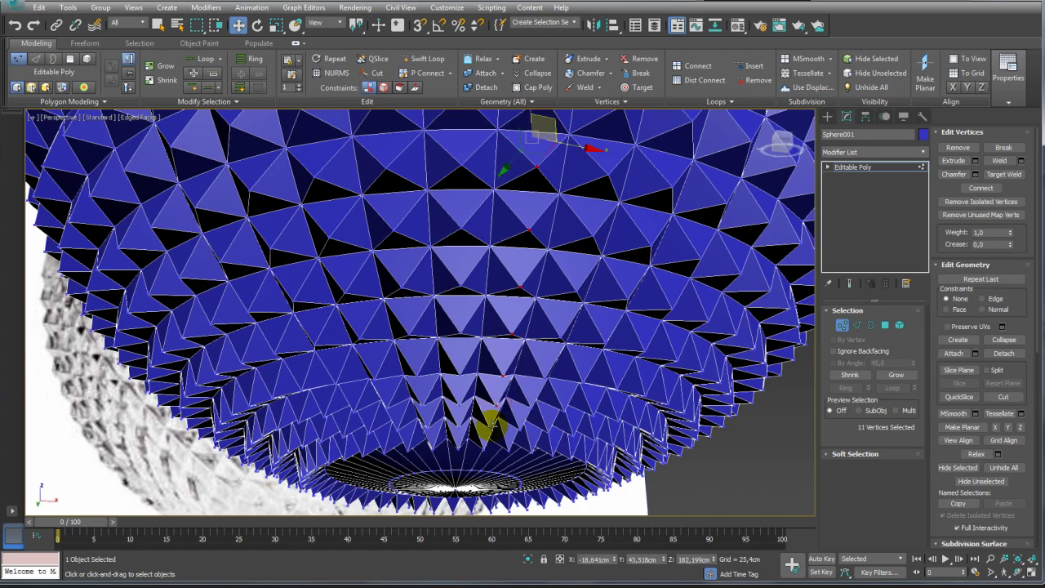
ctrl+click(487, 431)
ctrl+click(484, 445)
mouse_move(490, 427)
alt+middle_down()
mouse_move(496, 373)
mouse_move(523, 369)
alt+middle_up()
mouse_move(614, 323)
alt+middle_down()
mouse_move(618, 311)
mouse_move(656, 373)
mouse_move(579, 354)
mouse_move(587, 325)
mouse_move(660, 342)
mouse_move(669, 327)
mouse_move(629, 335)
mouse_move(650, 303)
alt+middle_up()
scroll(573, 229, up, 2)
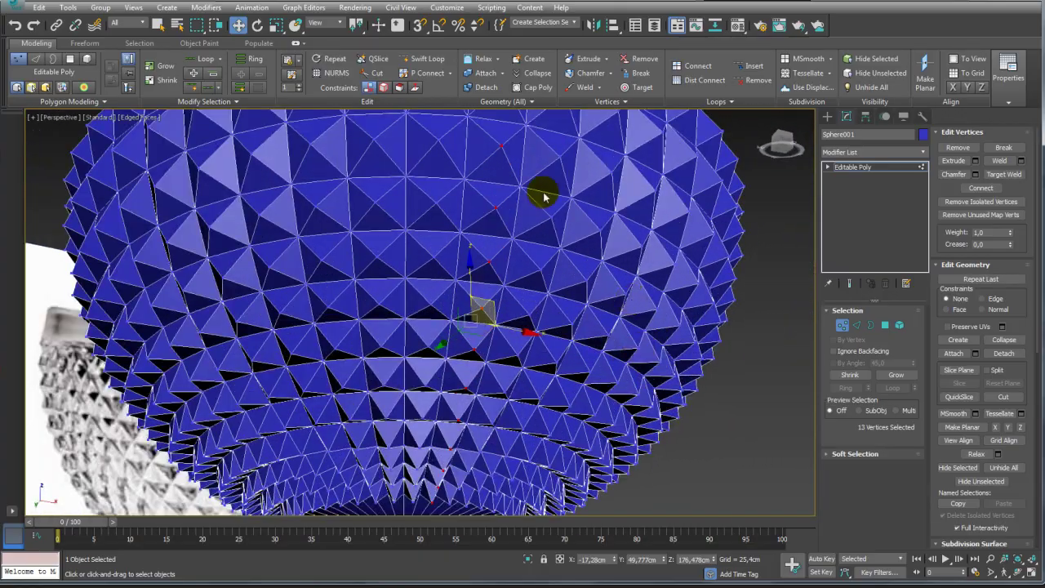
scroll(302, 127, down, 2)
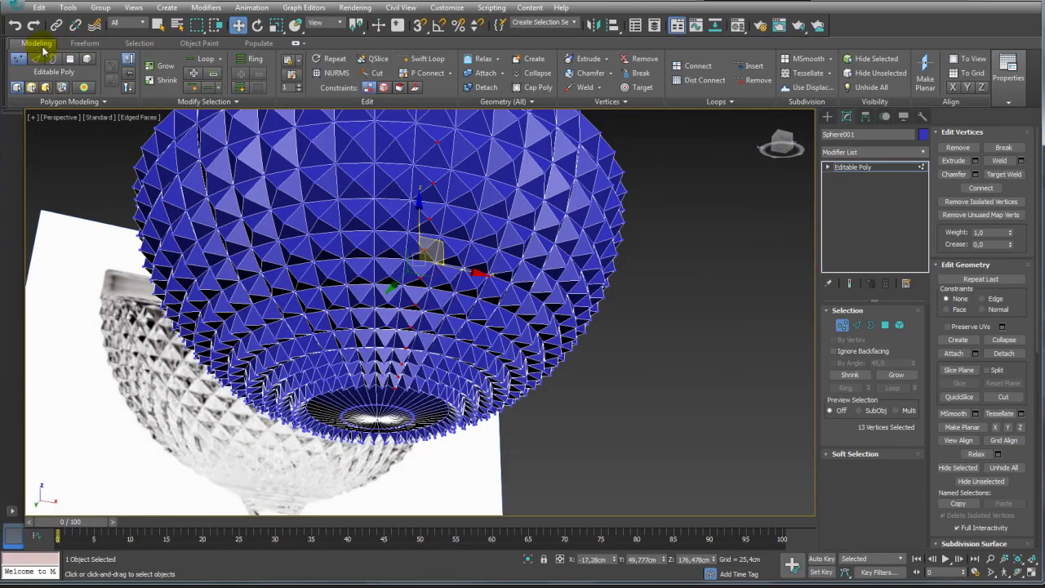
Use Select Similar to extend the selection to all 616 matching vertices
click(212, 104)
click(166, 128)
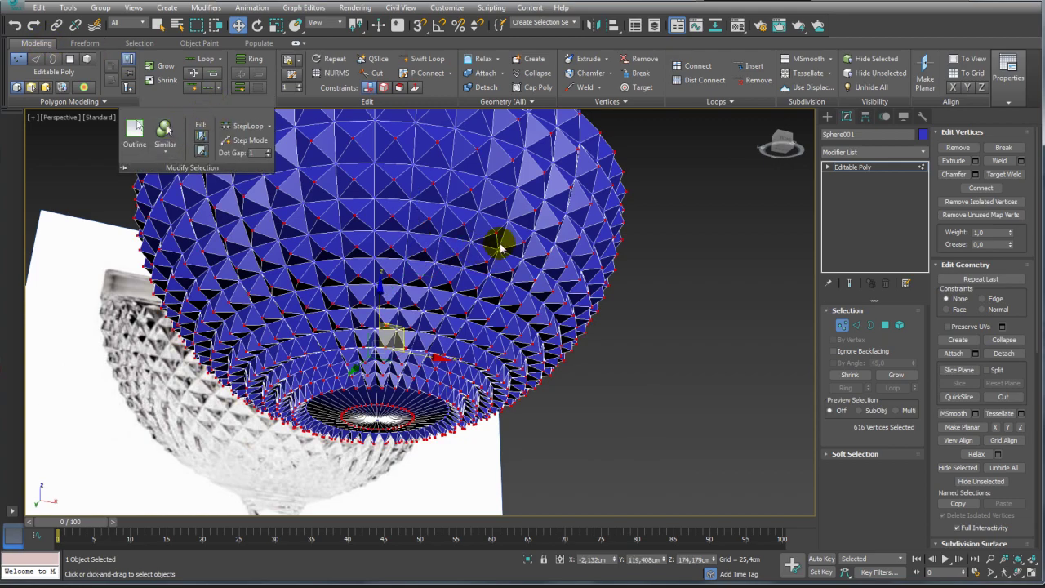
mouse_move(497, 242)
alt+middle_down()
mouse_move(498, 346)
mouse_move(462, 350)
mouse_move(460, 312)
mouse_move(514, 343)
mouse_move(634, 285)
mouse_move(665, 292)
alt+middle_up()
scroll(583, 411, up, 3)
mouse_move(583, 411)
alt+middle_down()
mouse_move(579, 356)
mouse_move(608, 344)
alt+middle_up()
scroll(587, 314, down, 3)
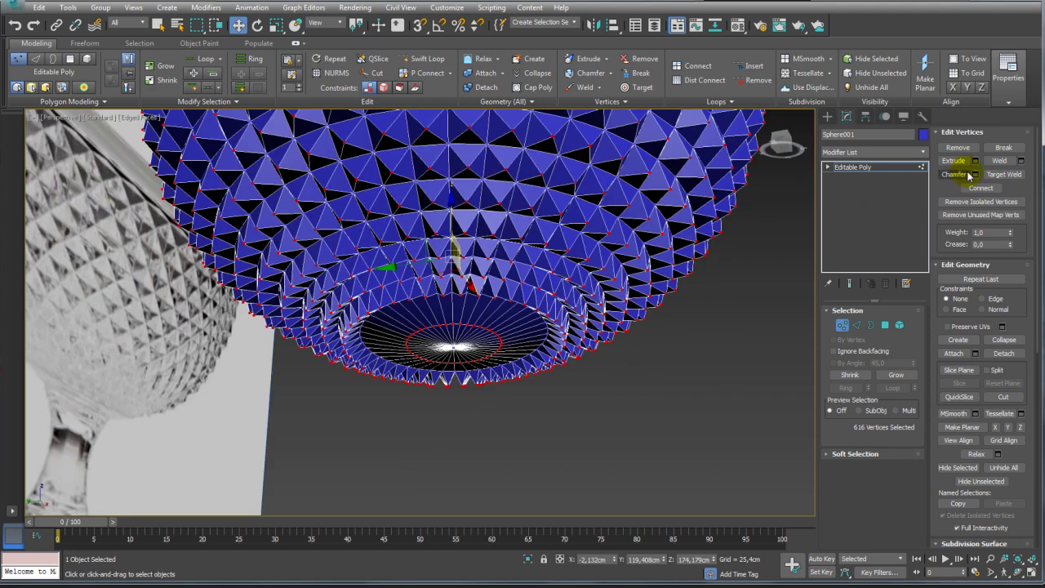
Add an FFD 3x3x3 modifier to the faceted sphere
click(924, 152)
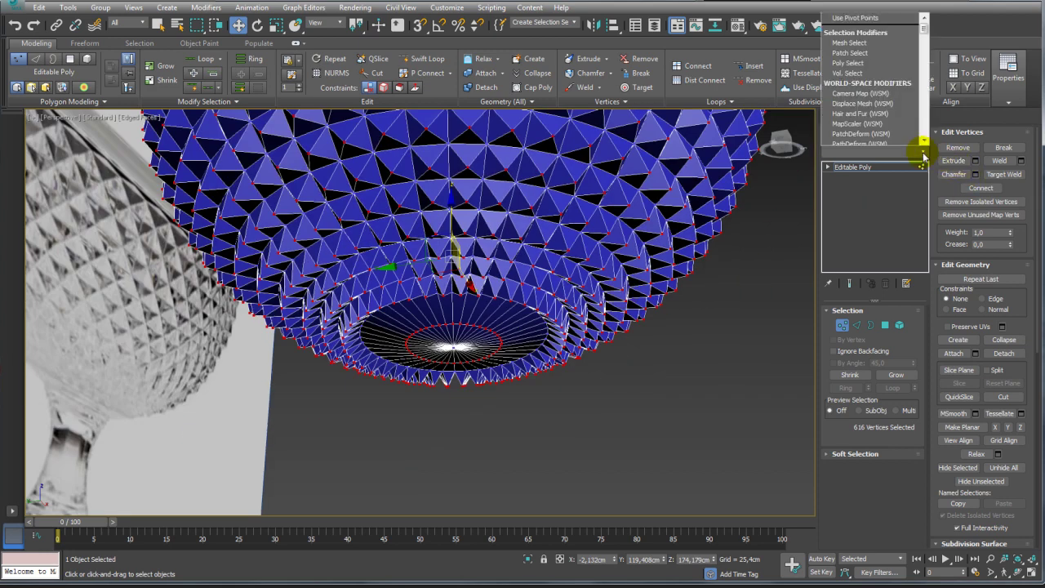
click(924, 152)
drag(924, 159, 924, 320)
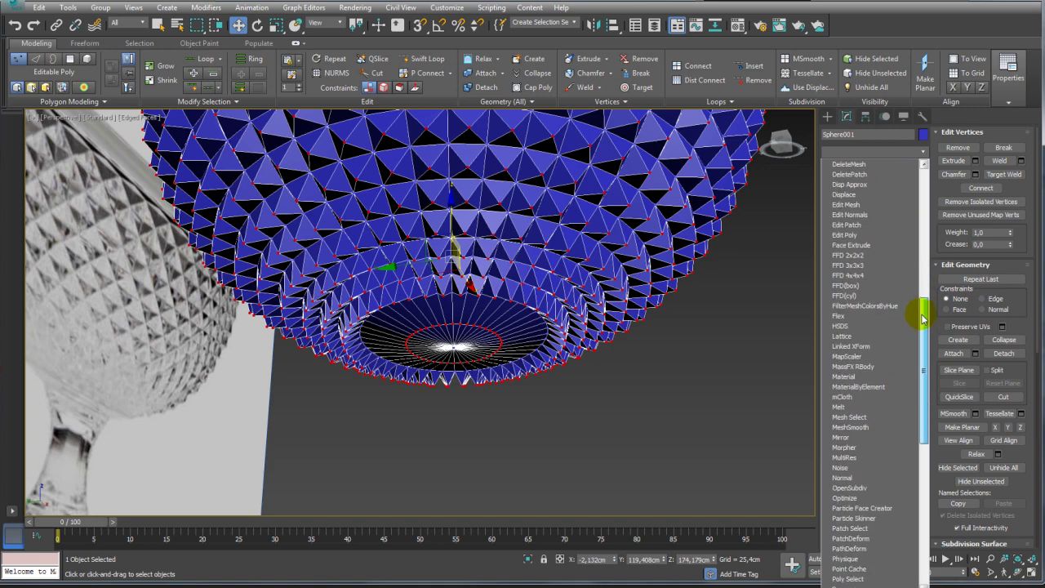
click(851, 266)
Select the bottom layer of FFD control points and move them up to lift the bowl's bottom
click(839, 166)
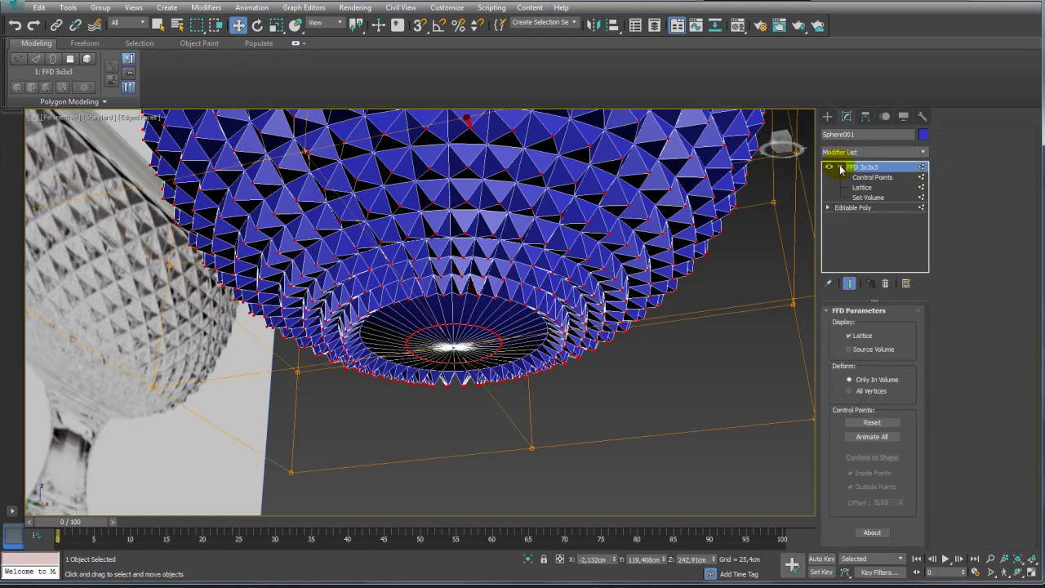
scroll(602, 264, down, 3)
mouse_move(601, 263)
alt+middle_down()
mouse_move(648, 264)
mouse_move(659, 286)
alt+middle_up()
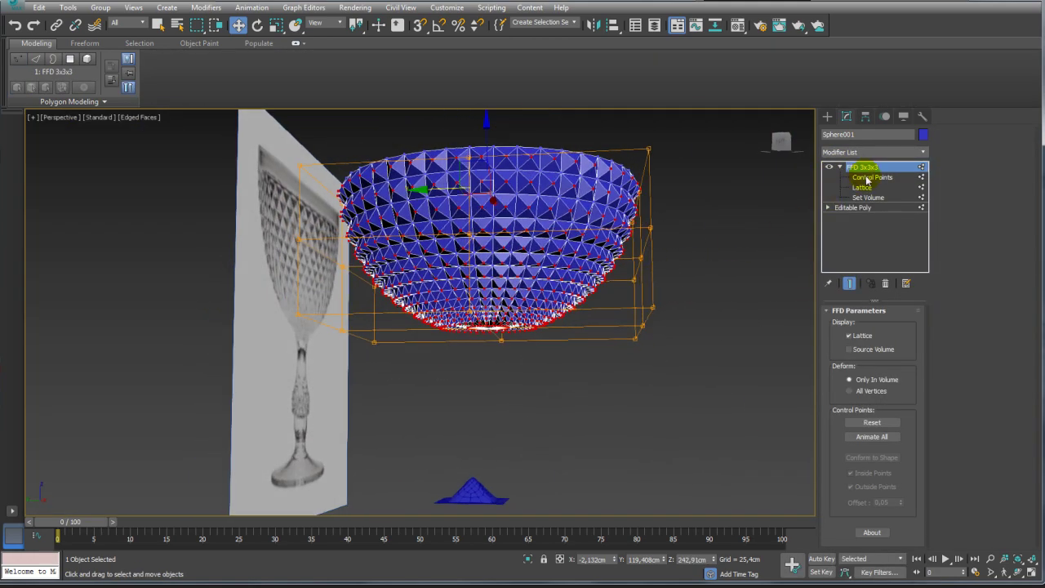
click(866, 178)
alt+middle_drag(729, 275, 707, 309)
drag(206, 395, 212, 393)
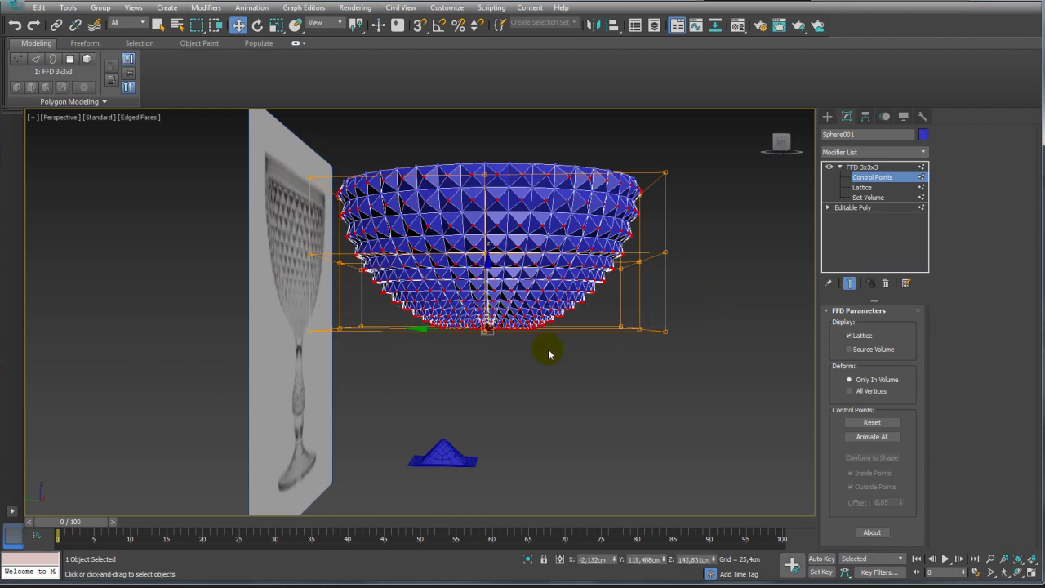
alt+middle_drag(550, 351, 474, 350)
scroll(492, 299, up, 5)
scroll(493, 304, up, 2)
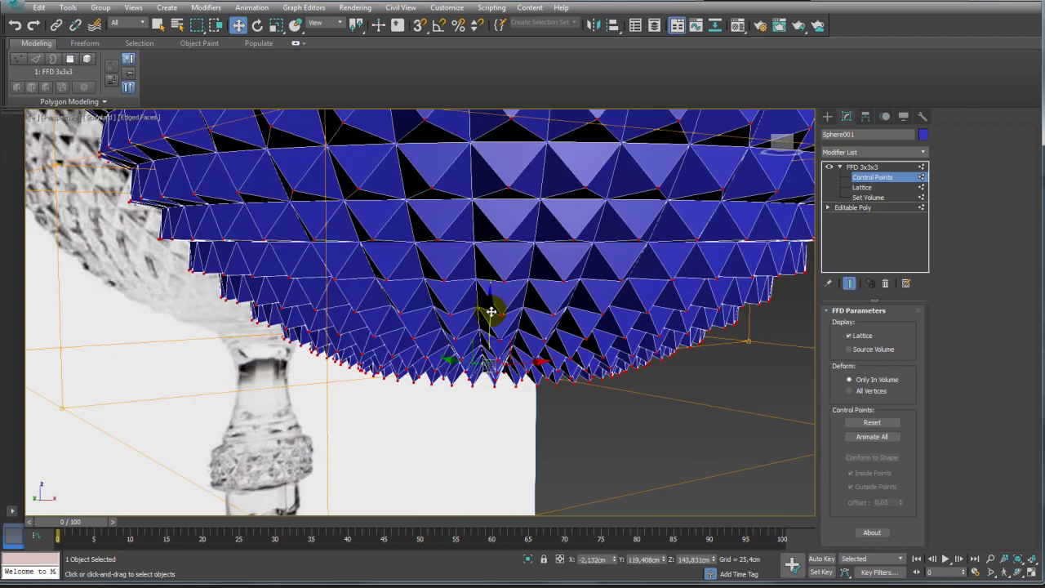
drag(492, 311, 490, 294)
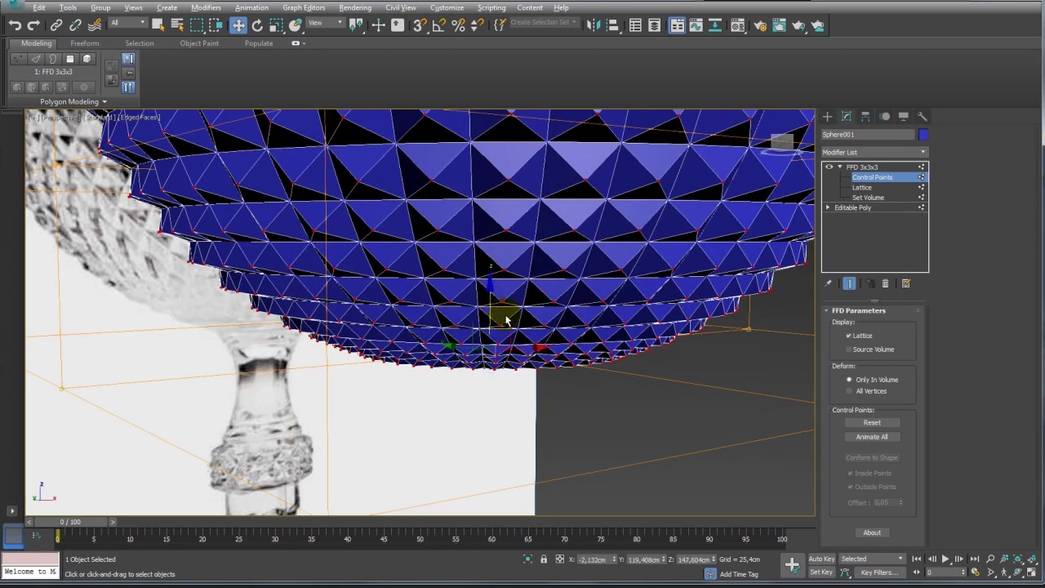
mouse_move(506, 321)
alt+middle_down()
mouse_move(485, 275)
mouse_move(478, 219)
mouse_move(473, 275)
mouse_move(466, 226)
mouse_move(472, 236)
alt+middle_up()
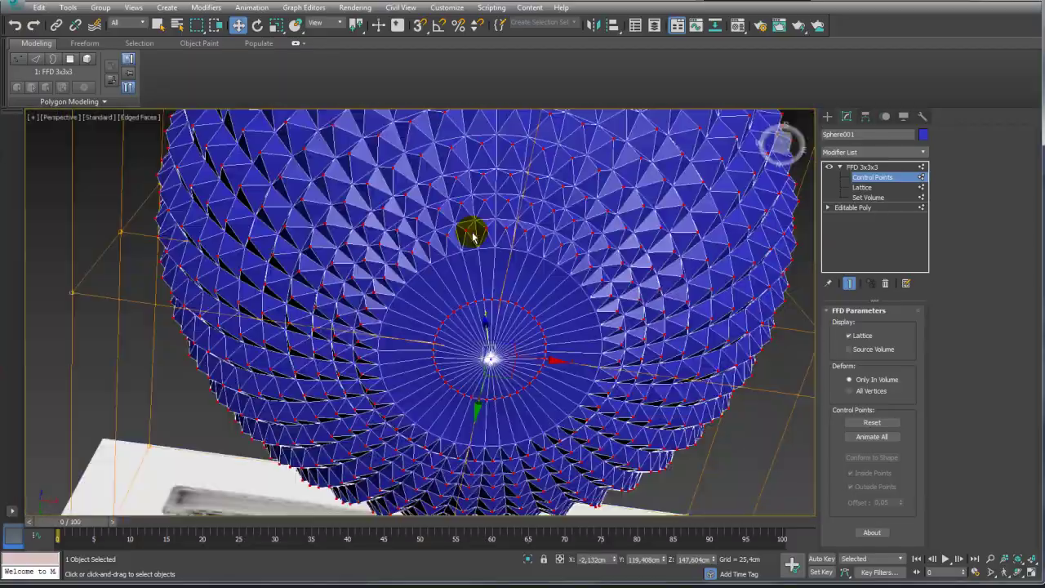
Scale the bottom control points to 97% and return to the FFD top level
key(e)
key(r)
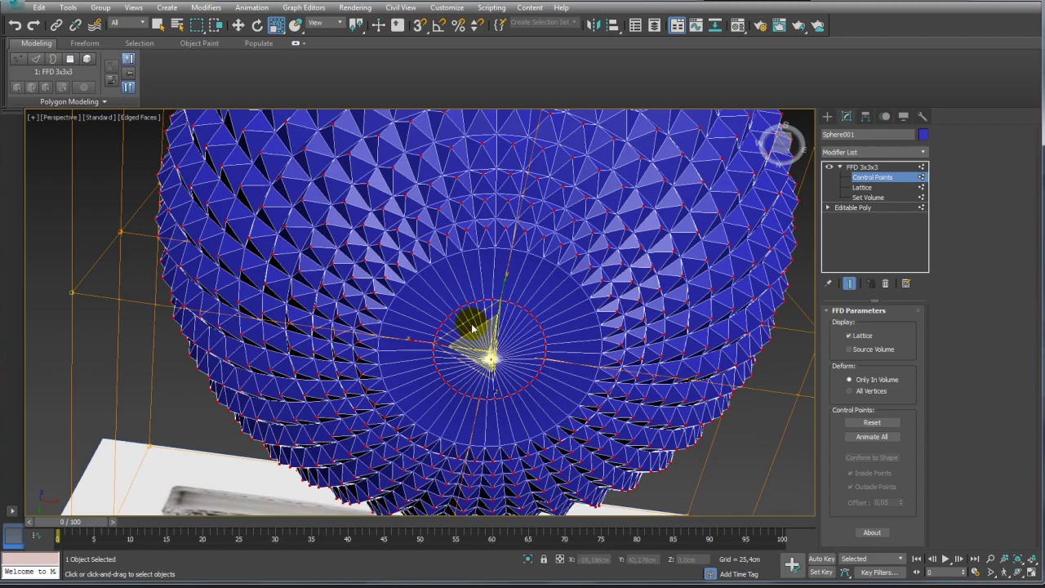
drag(468, 320, 470, 321)
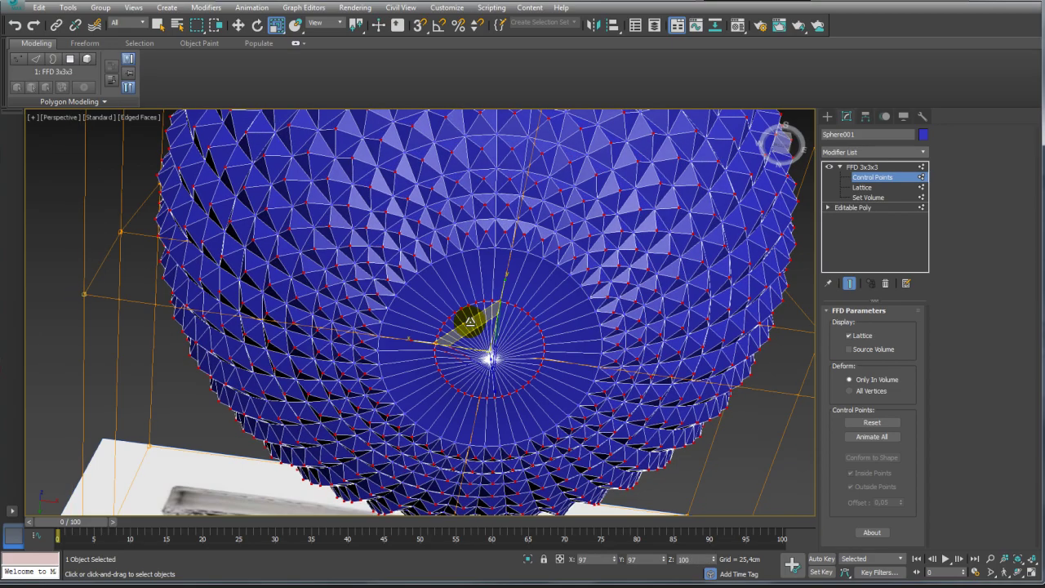
scroll(470, 321, down, 3)
alt+middle_drag(470, 322, 506, 383)
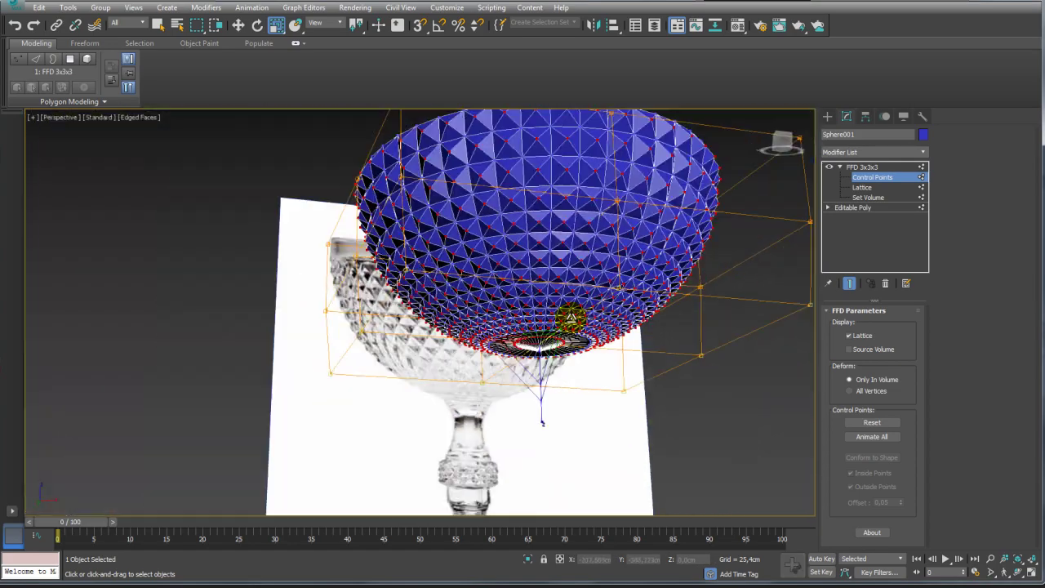
mouse_move(572, 317)
alt+middle_down()
mouse_move(657, 350)
mouse_move(662, 338)
alt+middle_up()
click(865, 167)
double_click(858, 168)
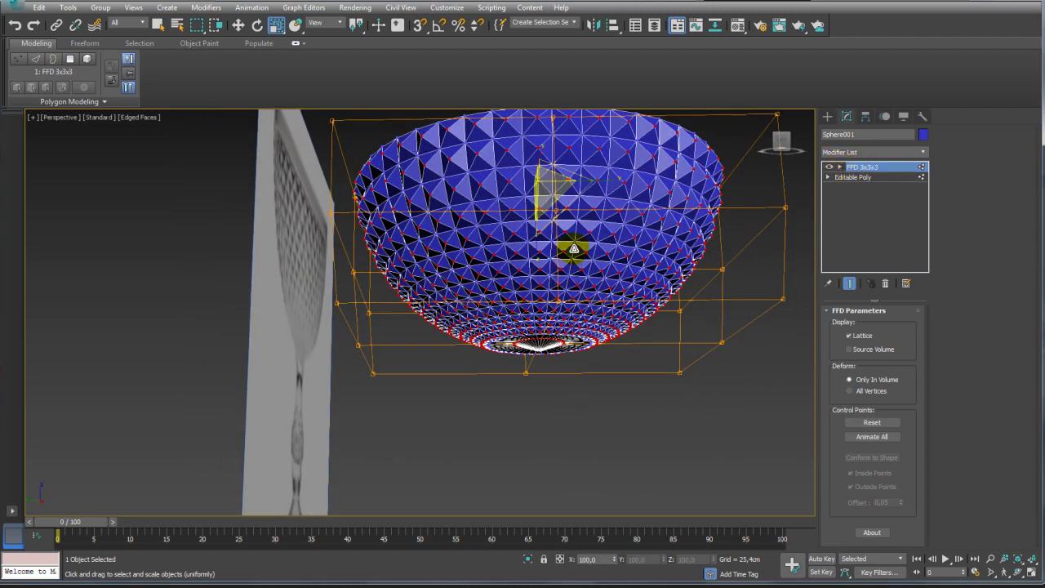
Convert the FFD-reshaped bowl to Editable Poly and inspect its facets in Vertex mode
right_click(574, 248)
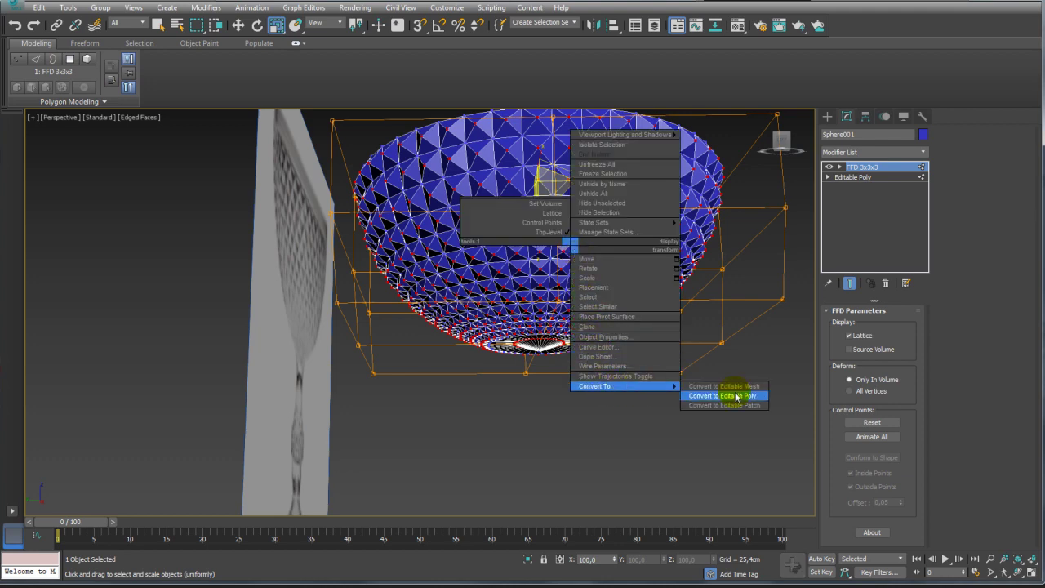
click(732, 398)
click(842, 325)
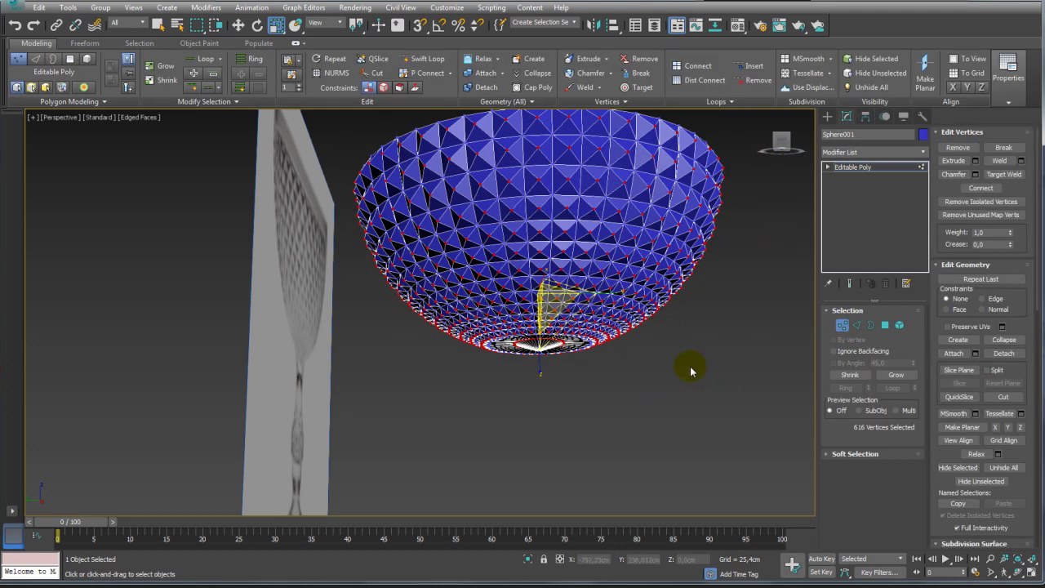
alt+middle_drag(640, 204, 589, 261)
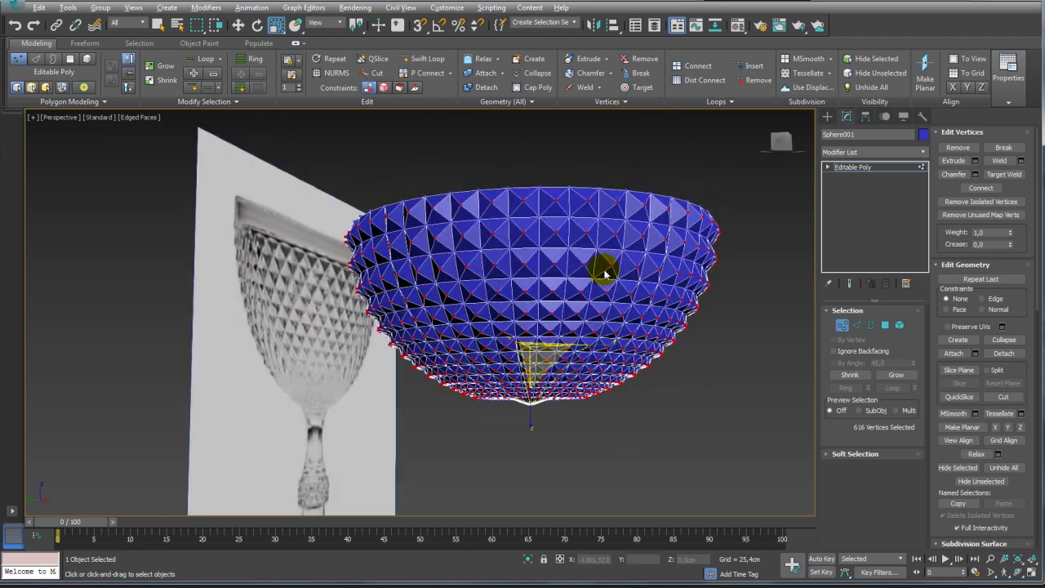
scroll(589, 261, up, 2)
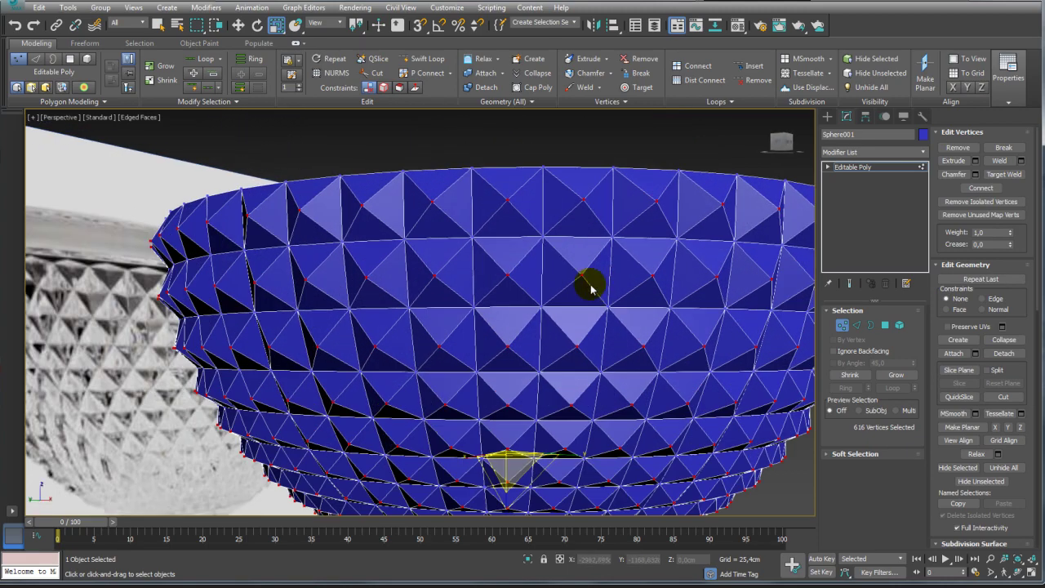
scroll(590, 282, up, 2)
scroll(583, 264, up, 2)
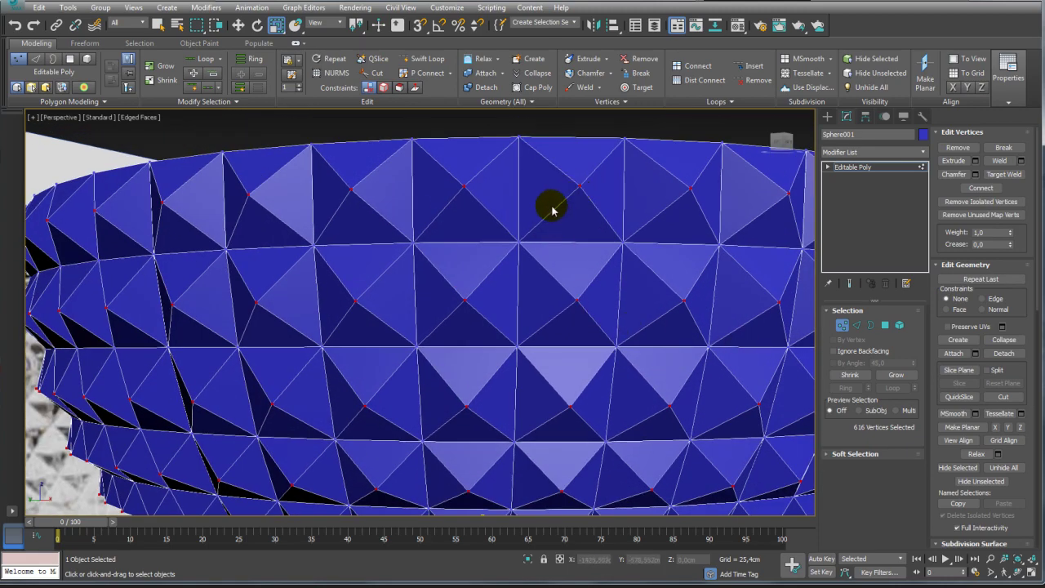
middle_drag(558, 198, 561, 254)
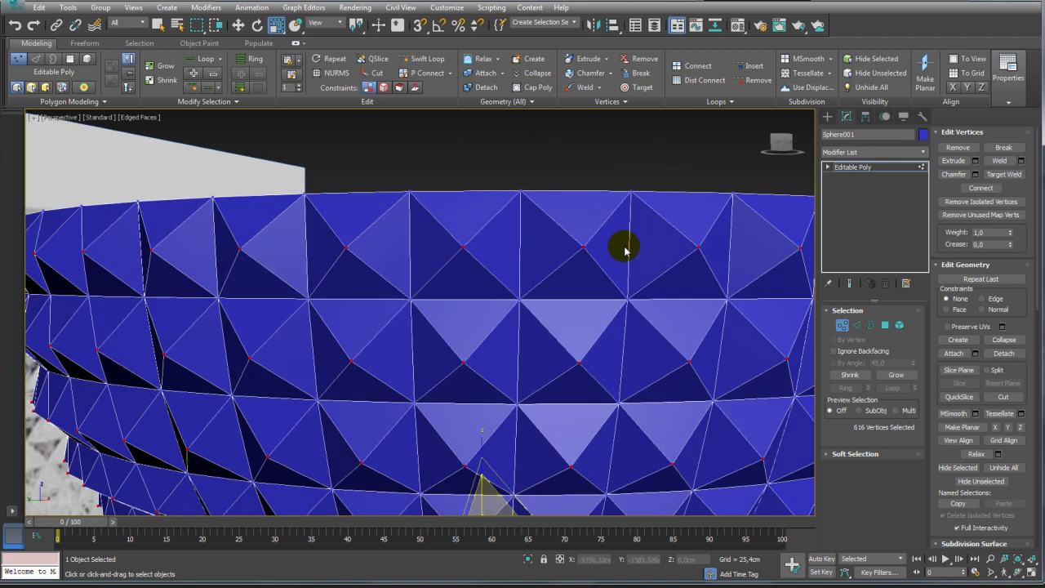
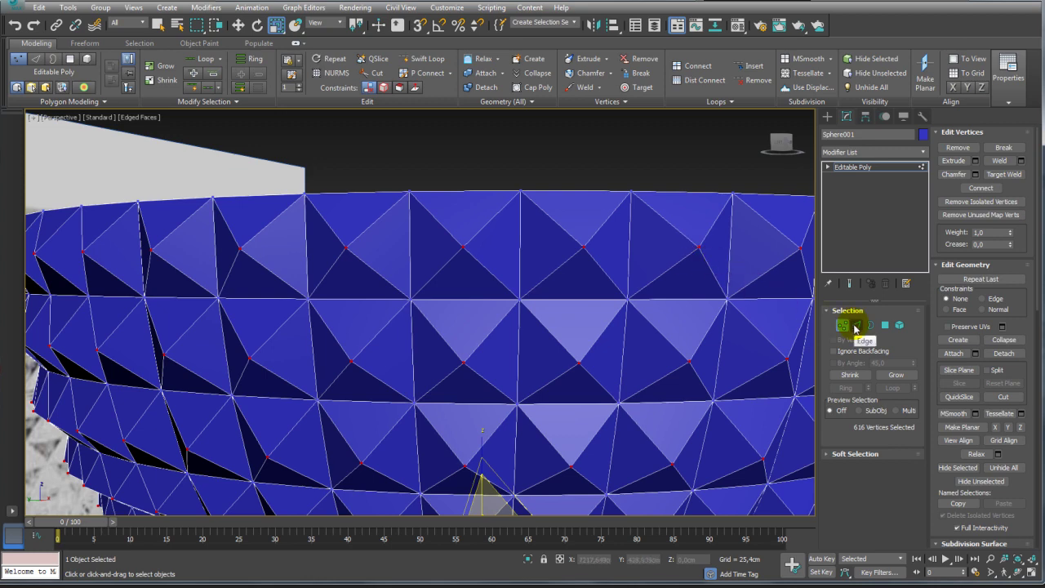
At Edge level, chamfer all of Sphere001's edges by 0,2cm
click(856, 327)
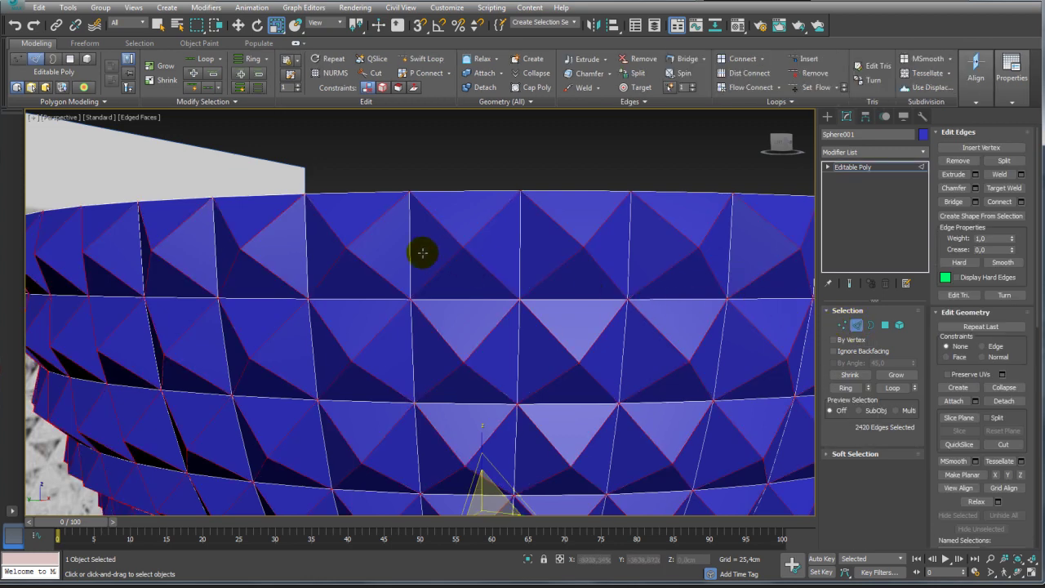
mouse_move(663, 282)
alt+middle_down()
mouse_move(541, 280)
mouse_move(604, 286)
alt+middle_up()
scroll(604, 286, up, 3)
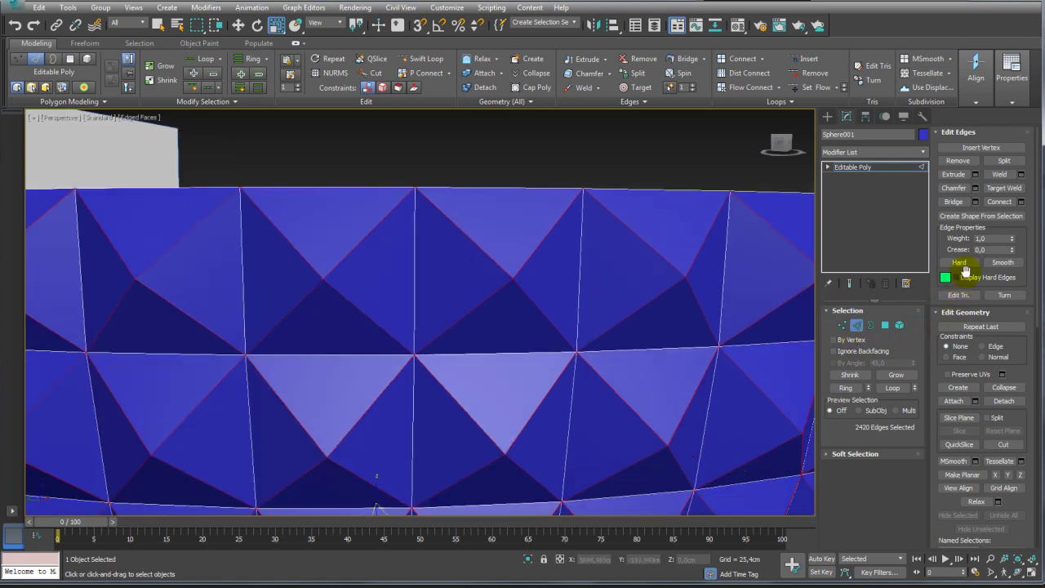
click(975, 189)
drag(713, 239, 713, 239)
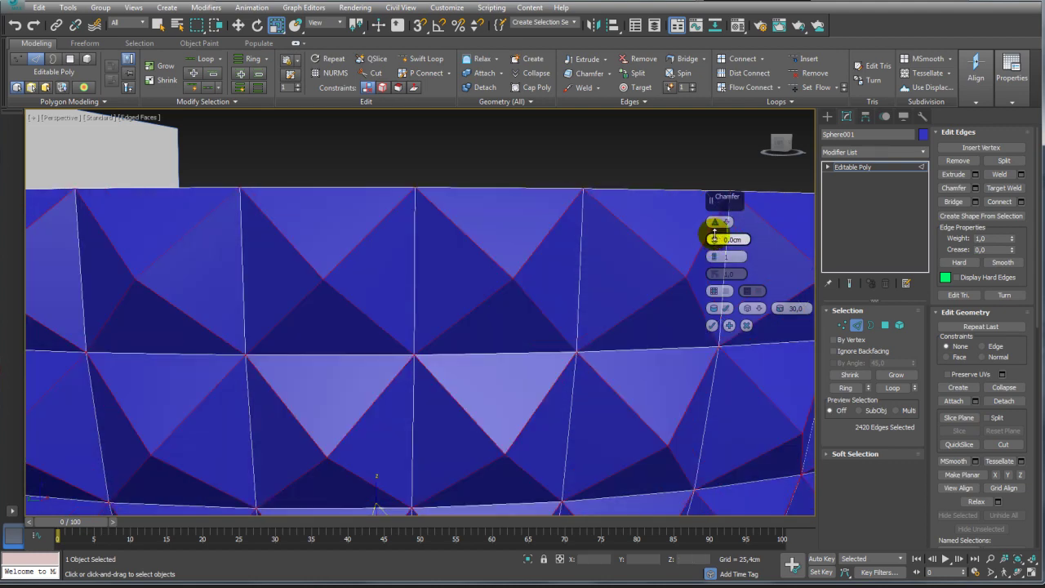
drag(714, 235, 716, 242)
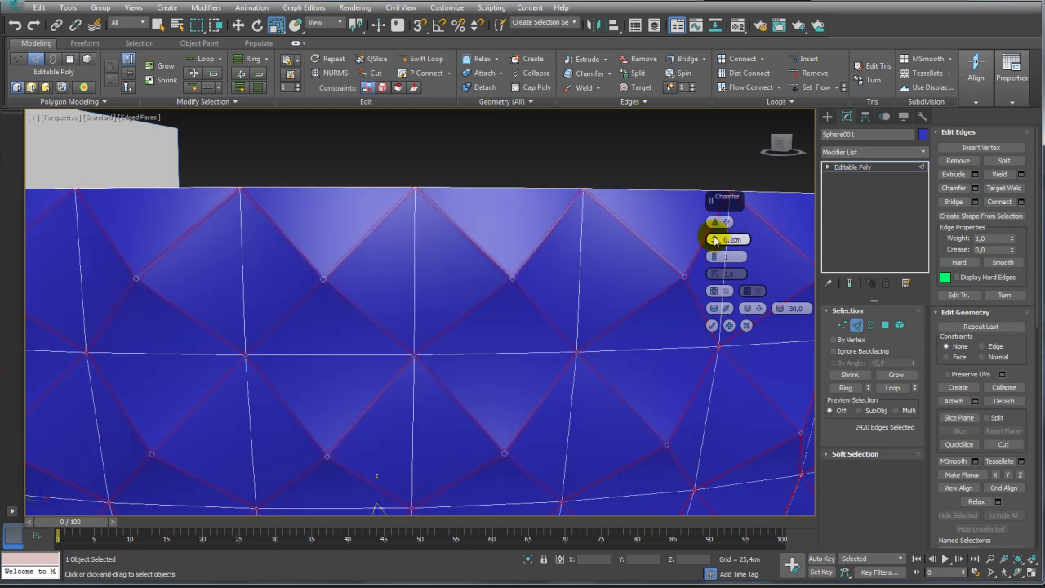
click(711, 326)
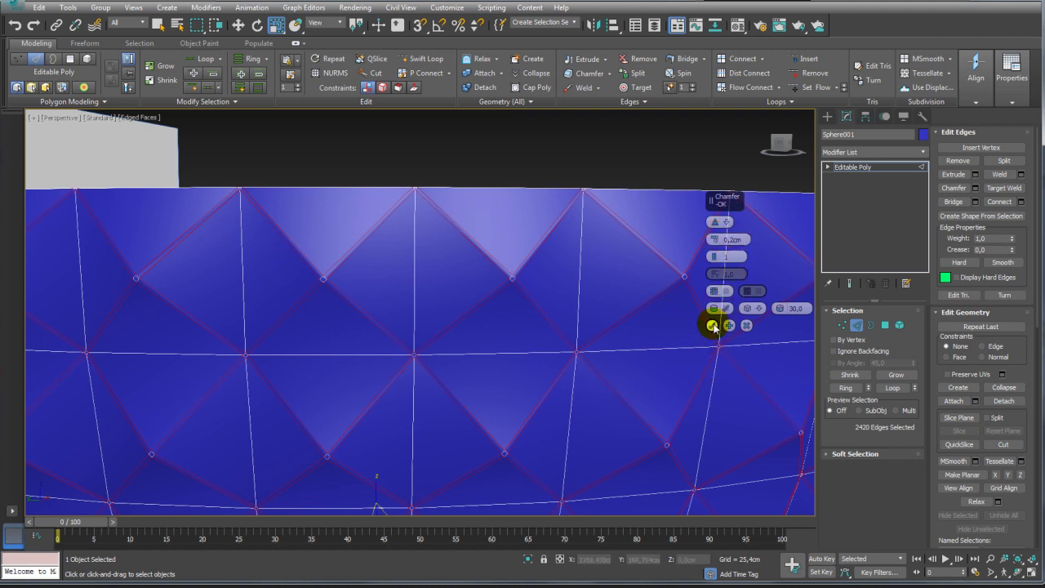
click(712, 326)
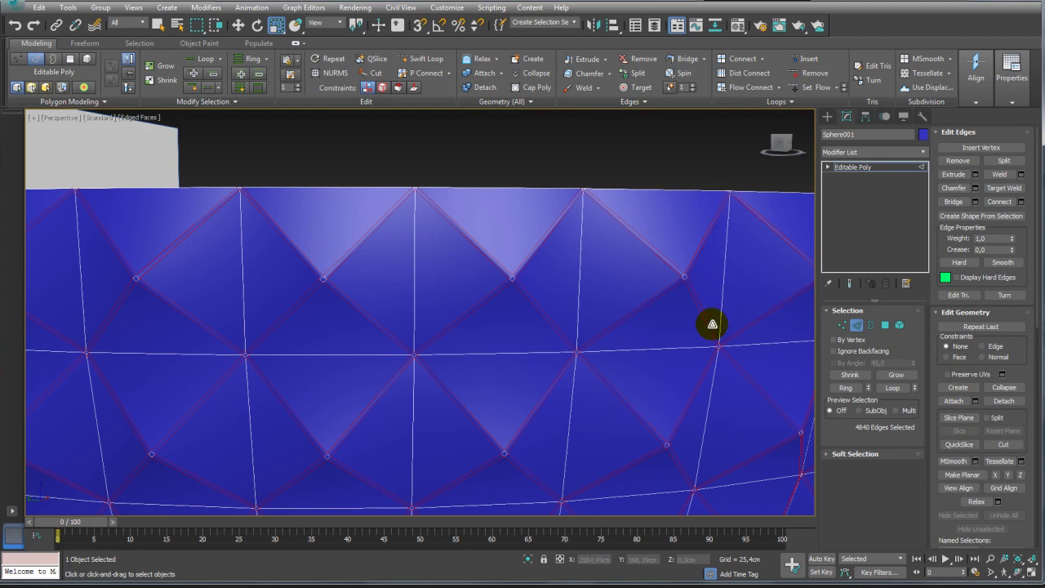
Frame the chamfered bowl and switch to Polygon sub-object level
middle_drag(618, 338, 515, 269)
scroll(383, 294, up, 1)
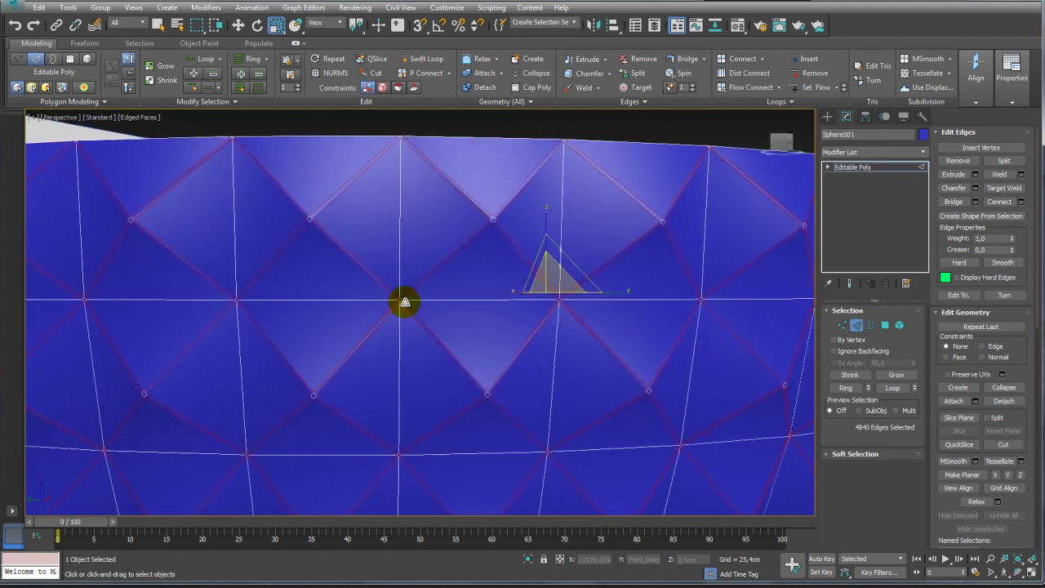
scroll(396, 301, up, 2)
scroll(429, 304, down, 5)
scroll(429, 306, up, 2)
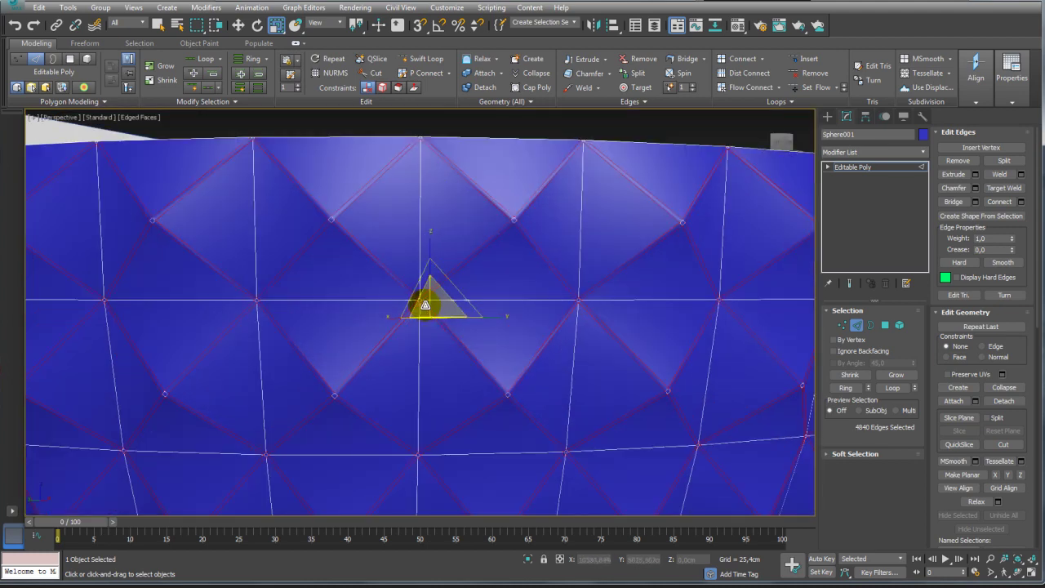
scroll(431, 305, up, 2)
scroll(432, 304, up, 2)
scroll(441, 302, up, 2)
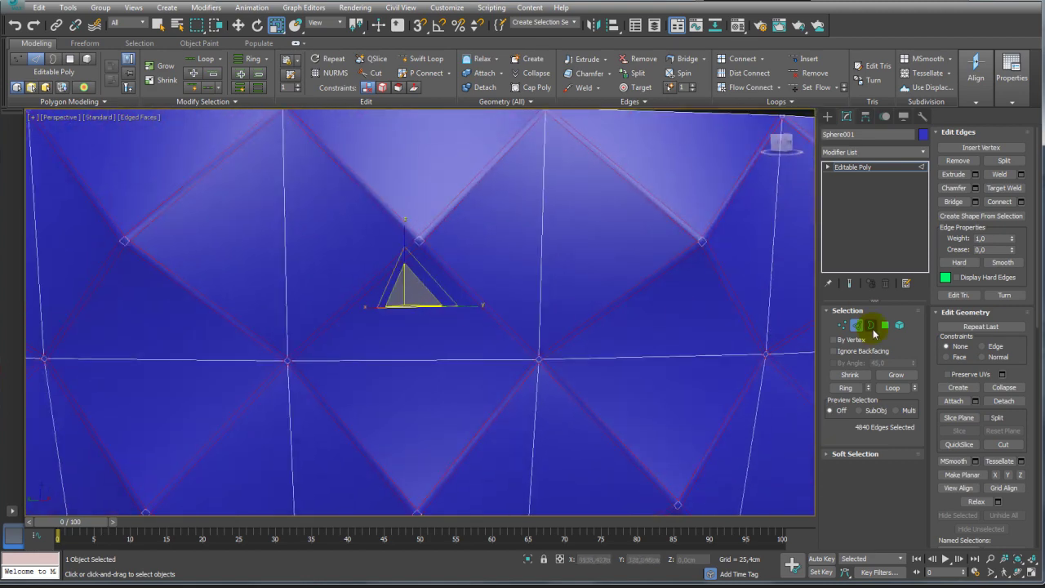
click(885, 325)
Select four separate polygons at different spots on the bowl's surface
click(537, 357)
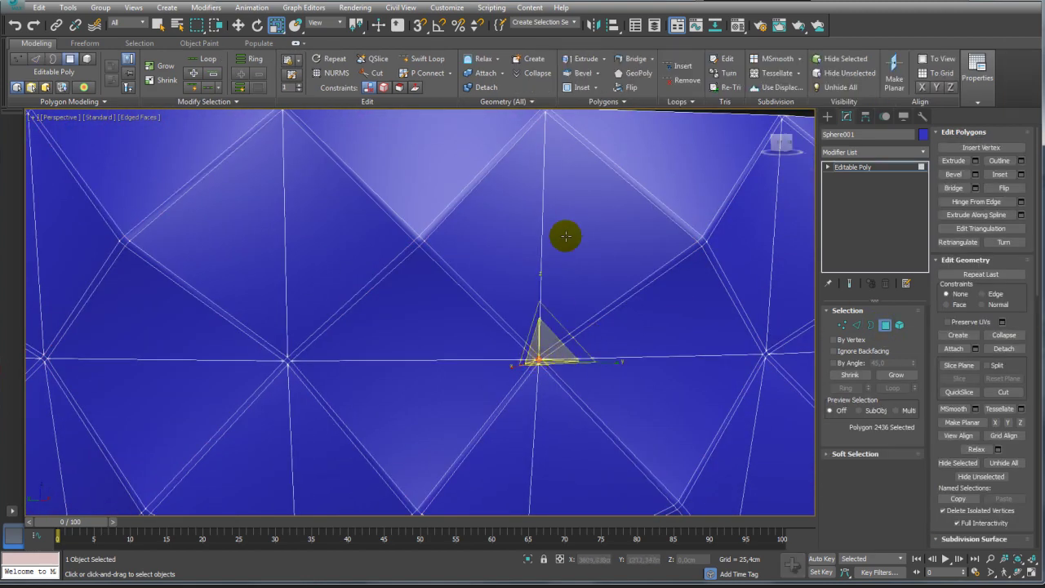
middle_drag(562, 236, 562, 301)
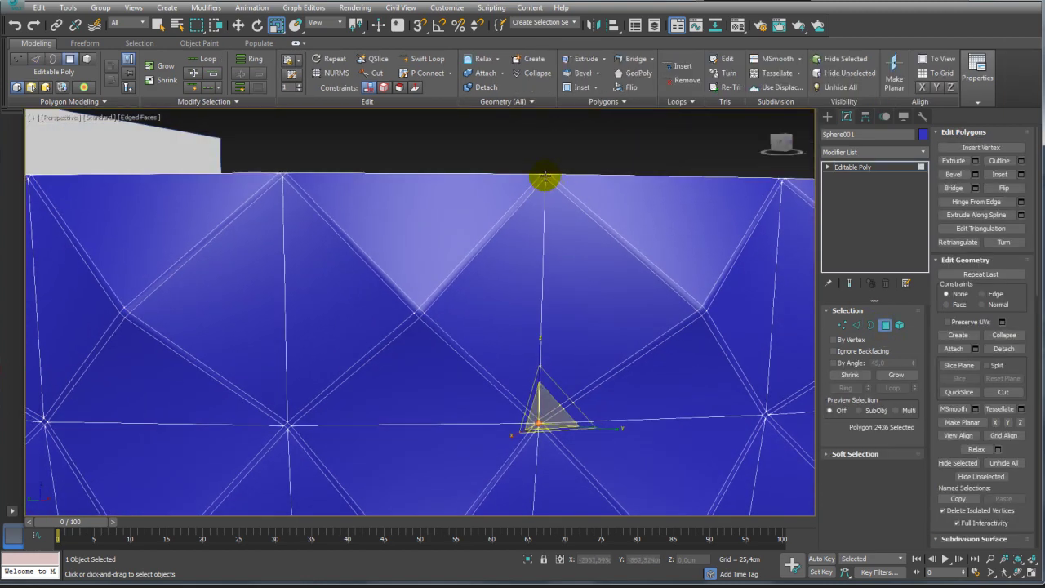
ctrl+click(544, 176)
middle_drag(563, 345, 562, 175)
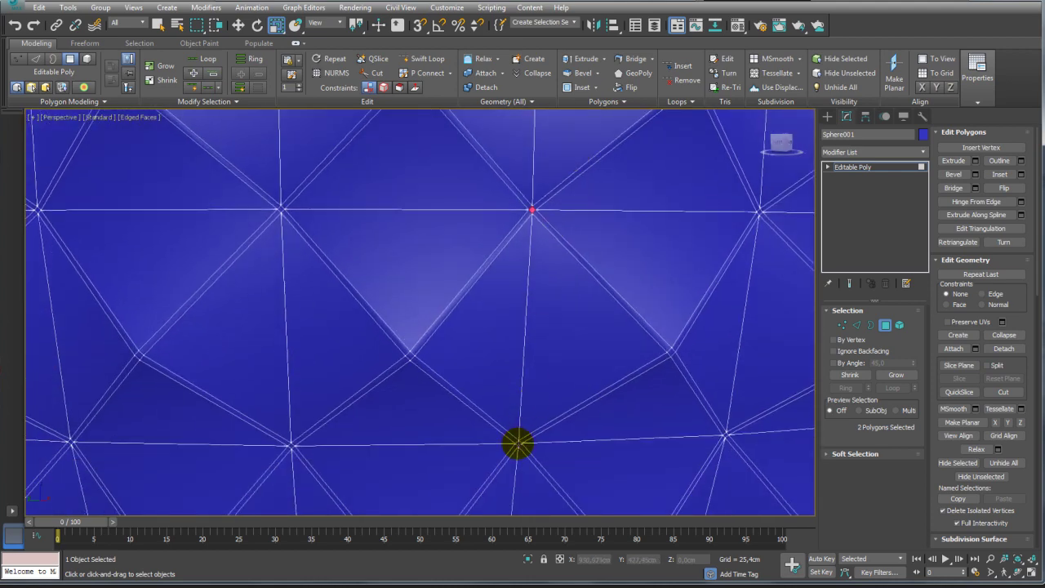
ctrl+click(518, 444)
middle_drag(555, 462, 536, 261)
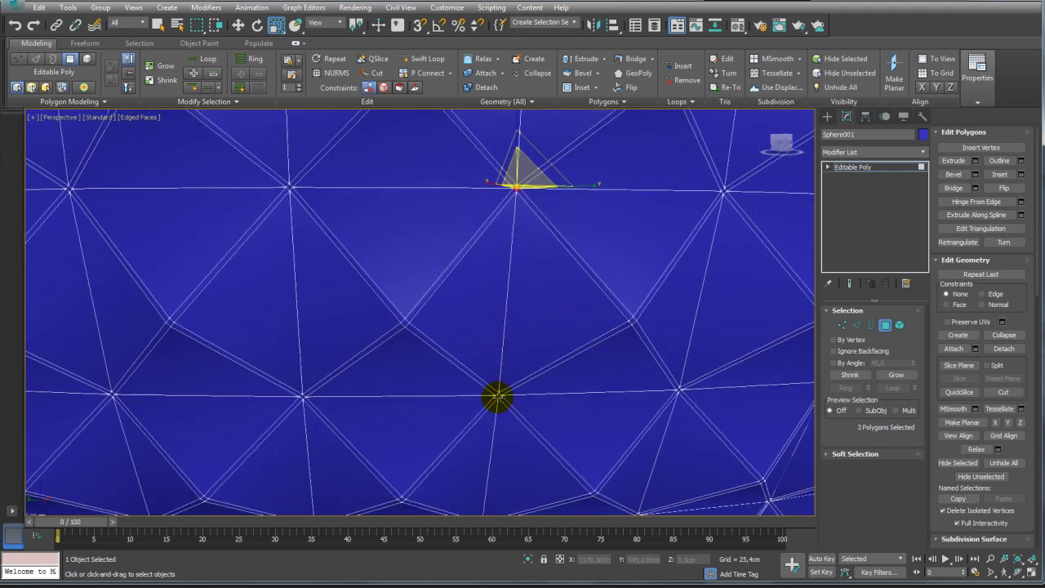
ctrl+click(497, 395)
middle_drag(518, 427, 509, 242)
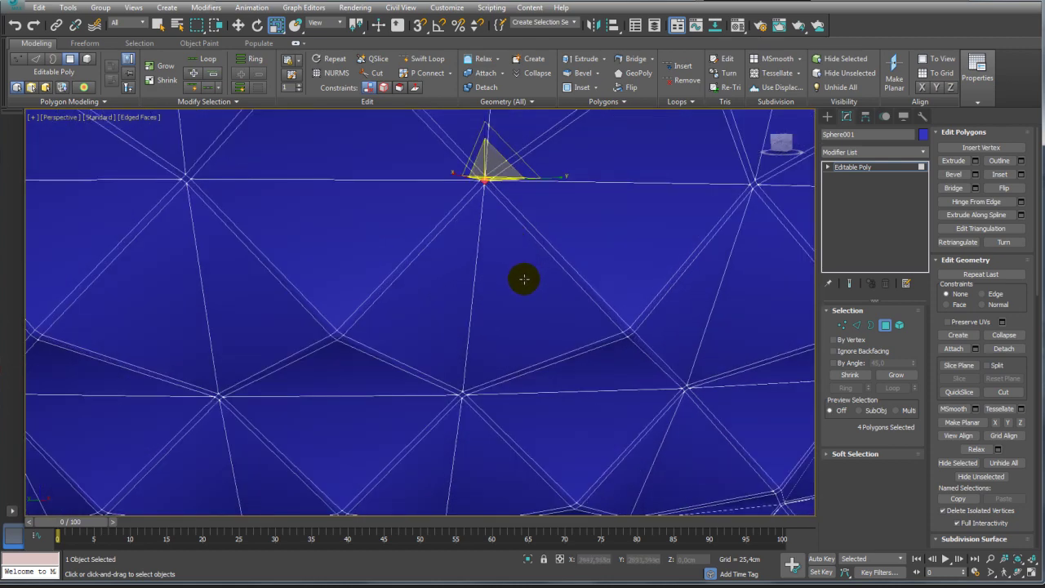
Go to the Front view, clear the polygon selection and isolate the bowl
key(f)
scroll(685, 320, down, 5)
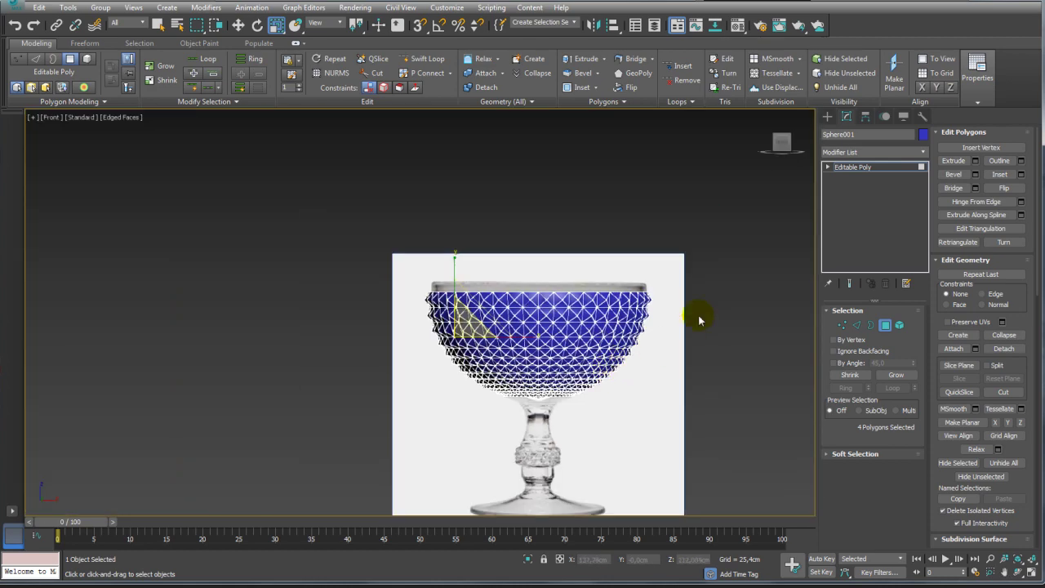
drag(775, 363, 676, 333)
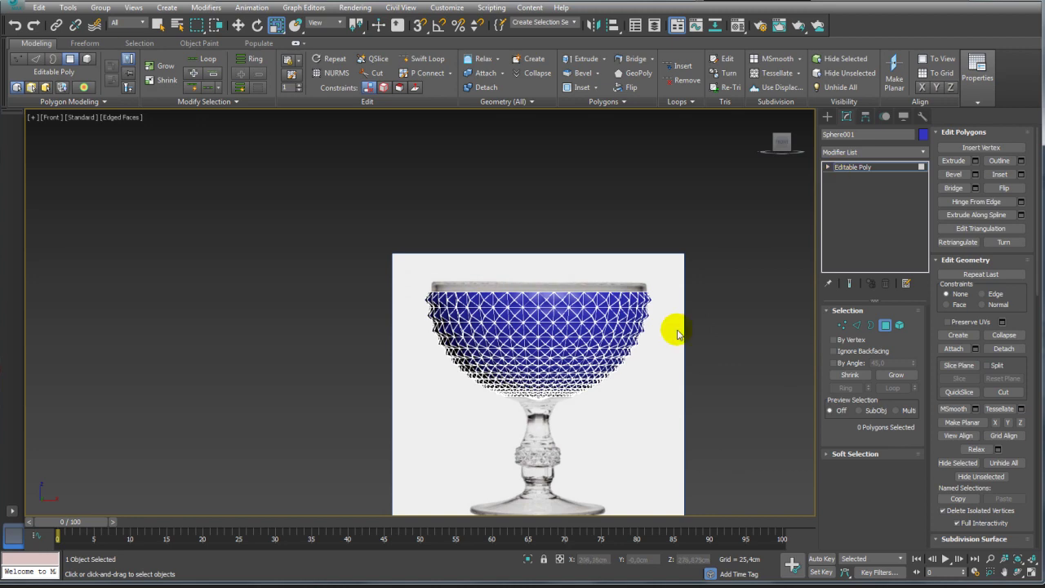
click(530, 560)
scroll(463, 351, down, 2)
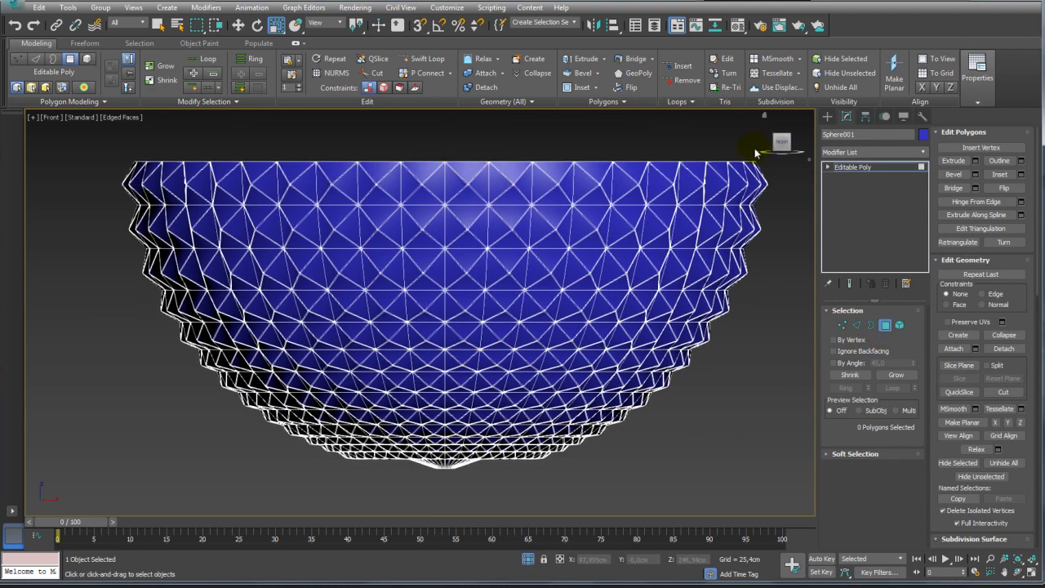
mouse_move(755, 153)
middle_down()
mouse_move(571, 186)
mouse_move(677, 166)
middle_up()
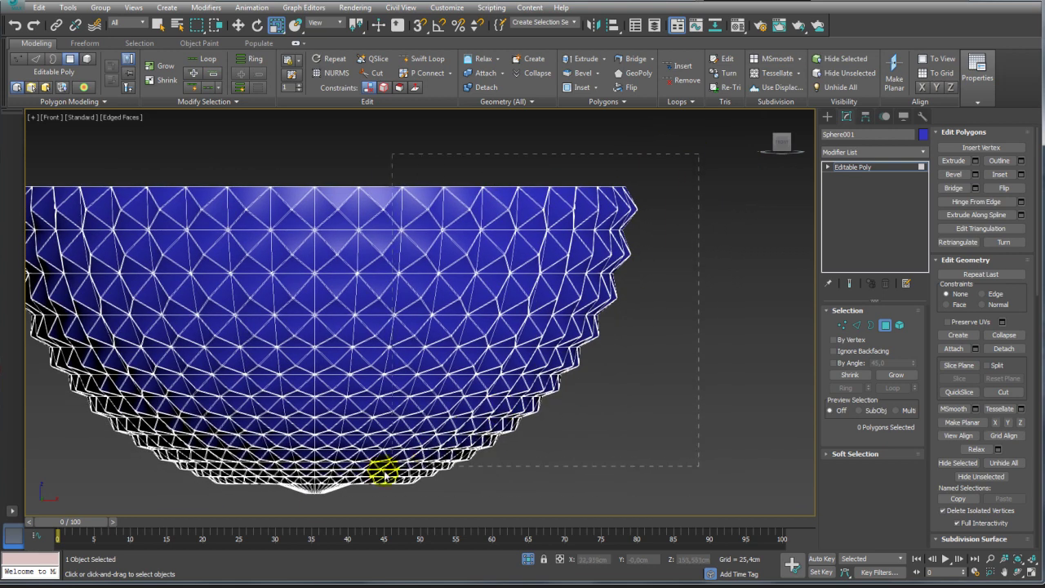
Marquee-select the right half, then deselect down to a 52-polygon bottom-centre strip
drag(311, 517, 310, 514)
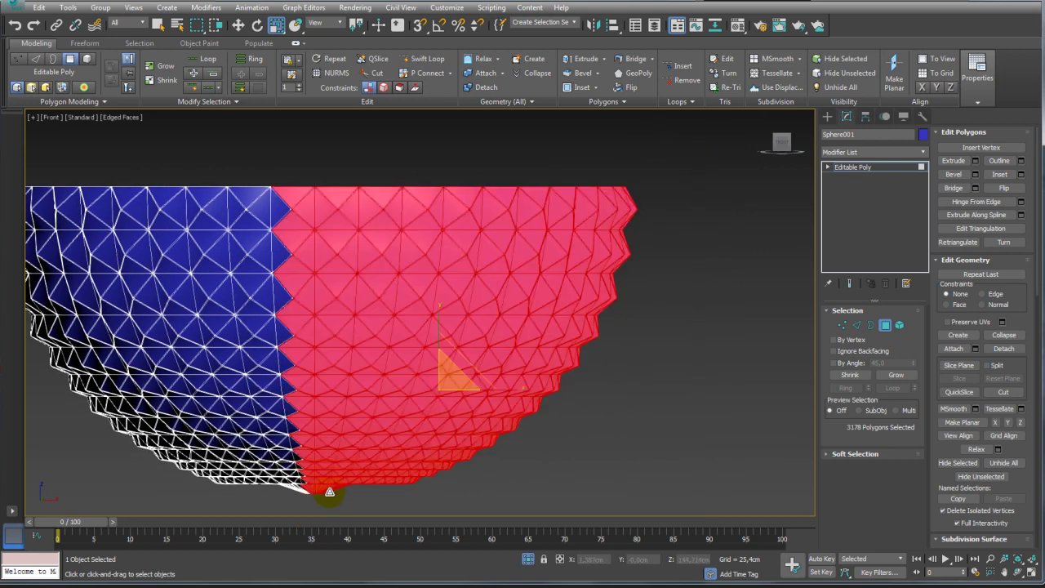
mouse_move(325, 449)
middle_down()
mouse_move(497, 401)
mouse_move(500, 433)
middle_up()
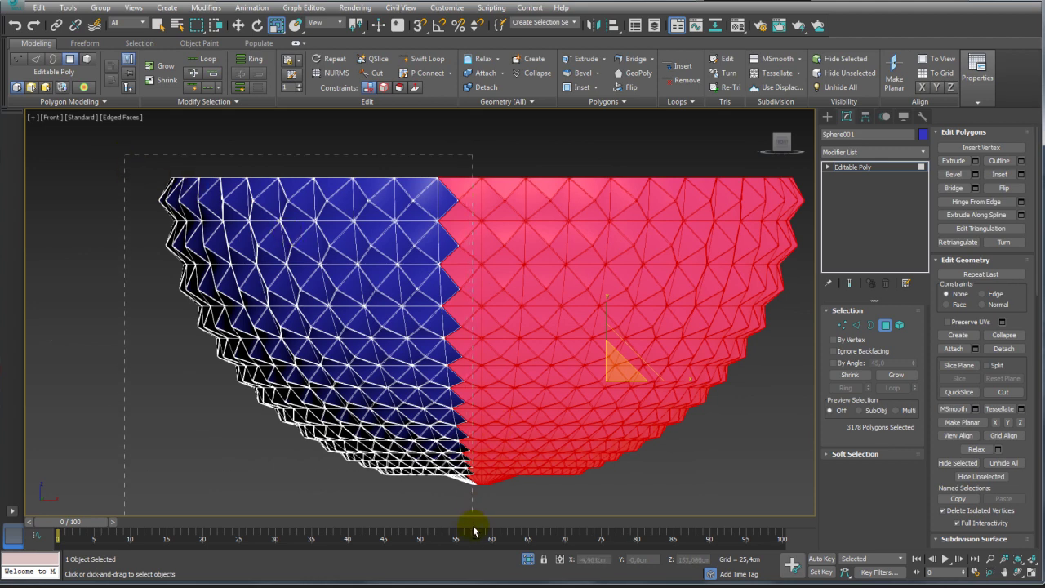
alt+drag(478, 532, 478, 533)
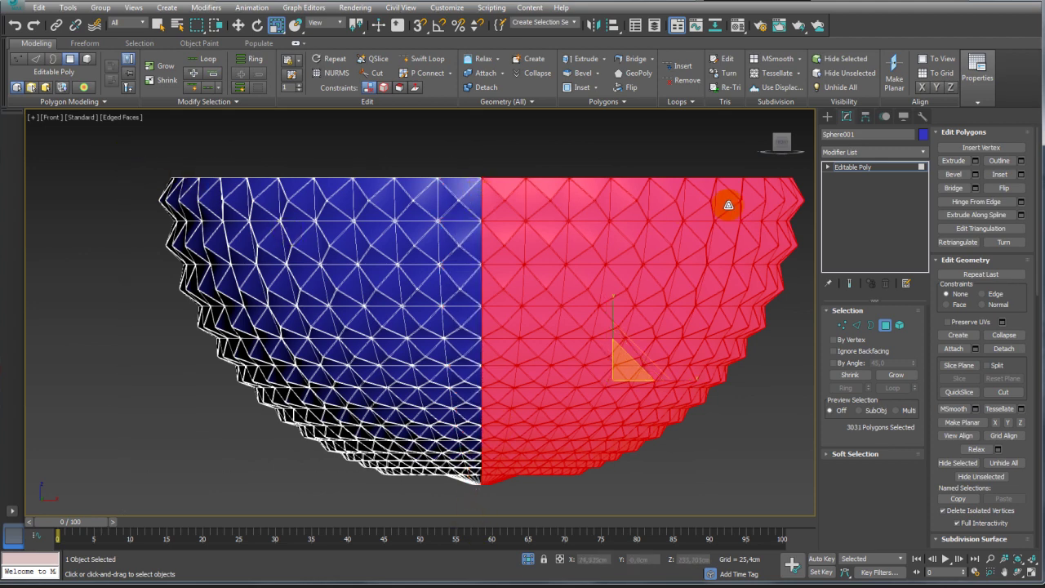
middle_drag(727, 205, 588, 192)
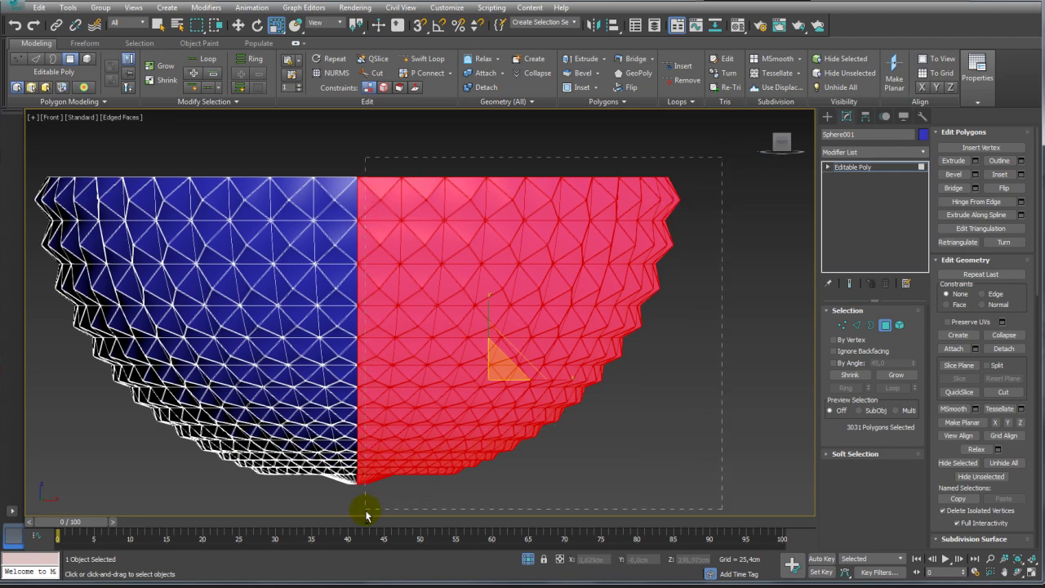
alt+drag(365, 515, 365, 514)
scroll(409, 490, up, 3)
Deselect the outer polygons at the bowl's bottom tip
scroll(494, 361, up, 2)
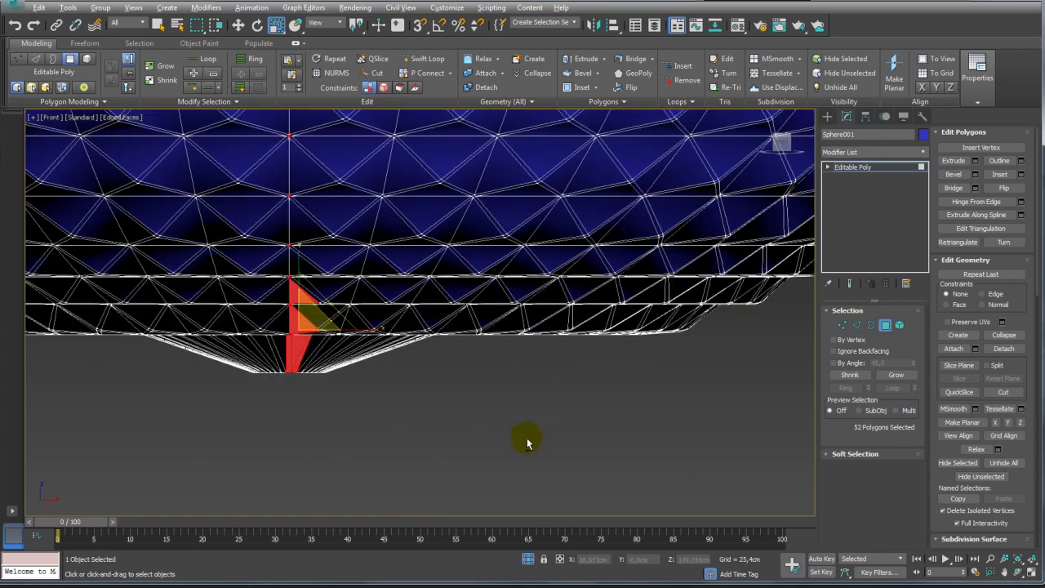
alt+drag(298, 247, 298, 247)
alt+drag(401, 413, 264, 356)
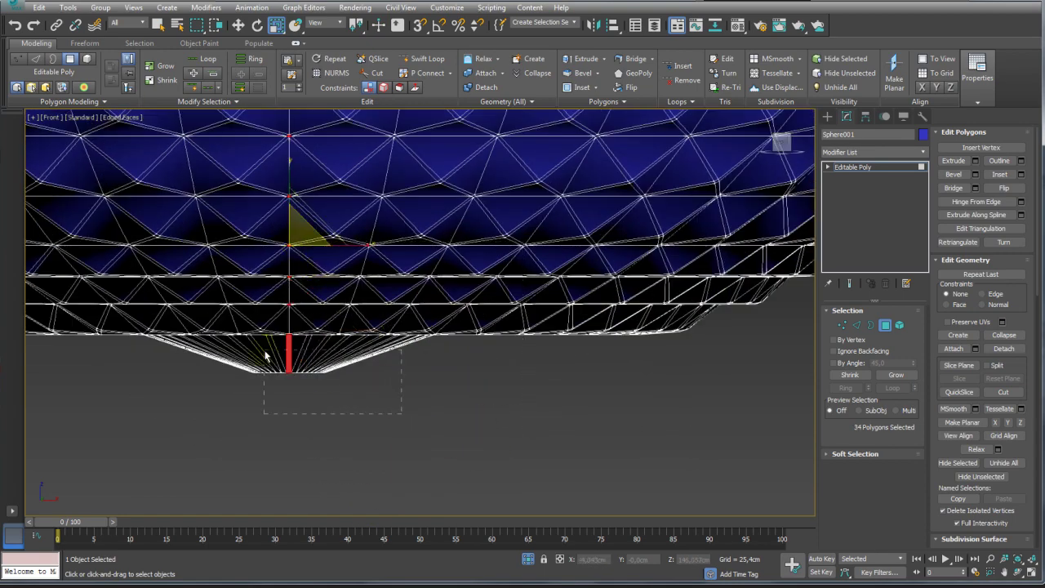
scroll(346, 328, up, 1)
scroll(415, 373, up, 2)
scroll(373, 198, up, 3)
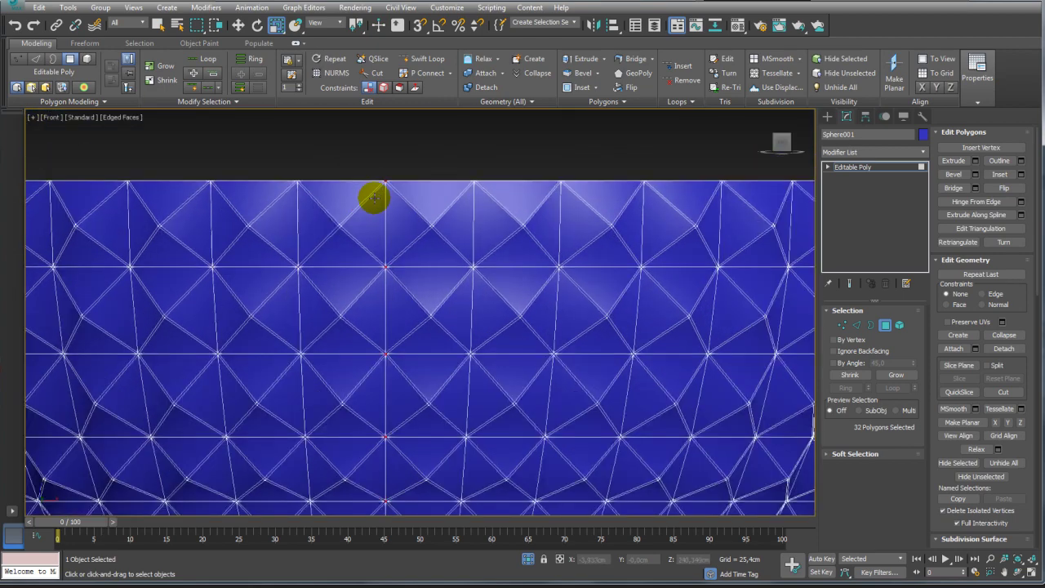
scroll(383, 168, up, 1)
scroll(400, 354, up, 1)
scroll(401, 354, up, 1)
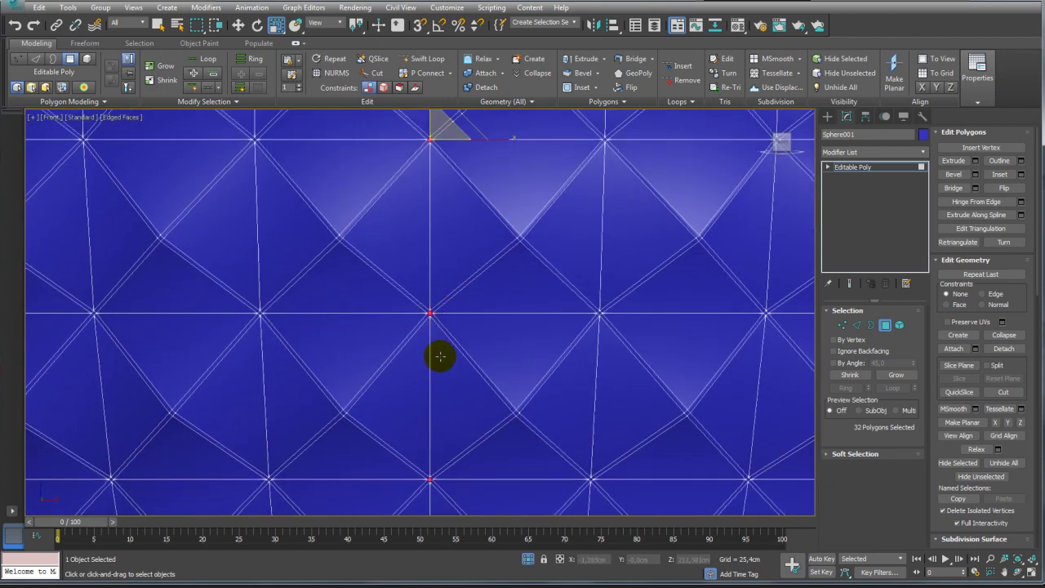
scroll(449, 378, up, 1)
scroll(449, 378, down, 1)
scroll(462, 413, down, 1)
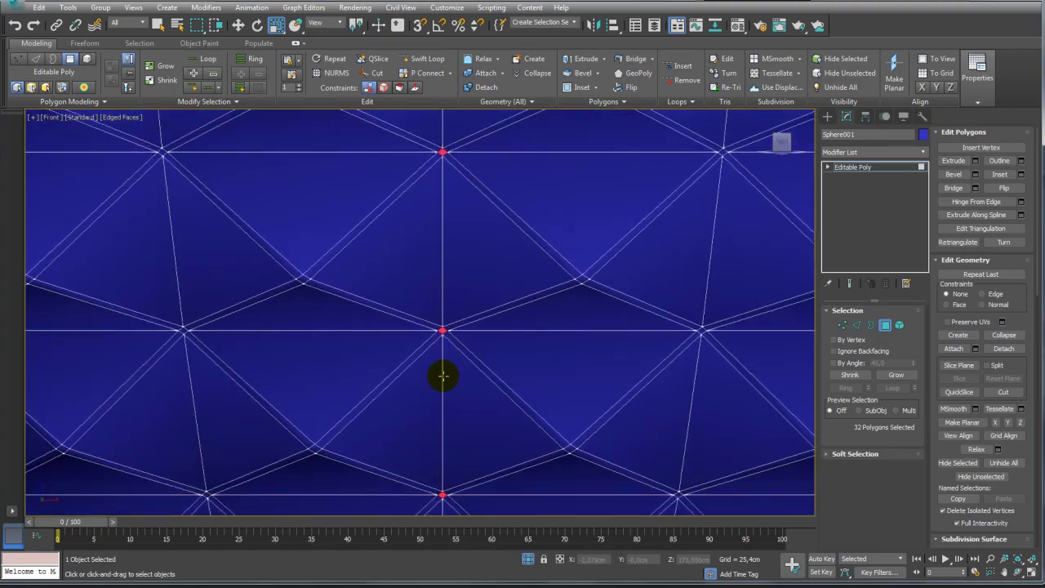
scroll(443, 373, down, 1)
Deselect polygons across the lower bowl, leaving 14 selected
mouse_move(443, 373)
middle_down()
mouse_move(458, 416)
mouse_move(460, 302)
mouse_move(475, 268)
mouse_move(488, 323)
mouse_move(476, 272)
mouse_move(506, 226)
mouse_move(509, 242)
mouse_move(457, 288)
mouse_move(478, 414)
middle_up()
drag(480, 417, 371, 324)
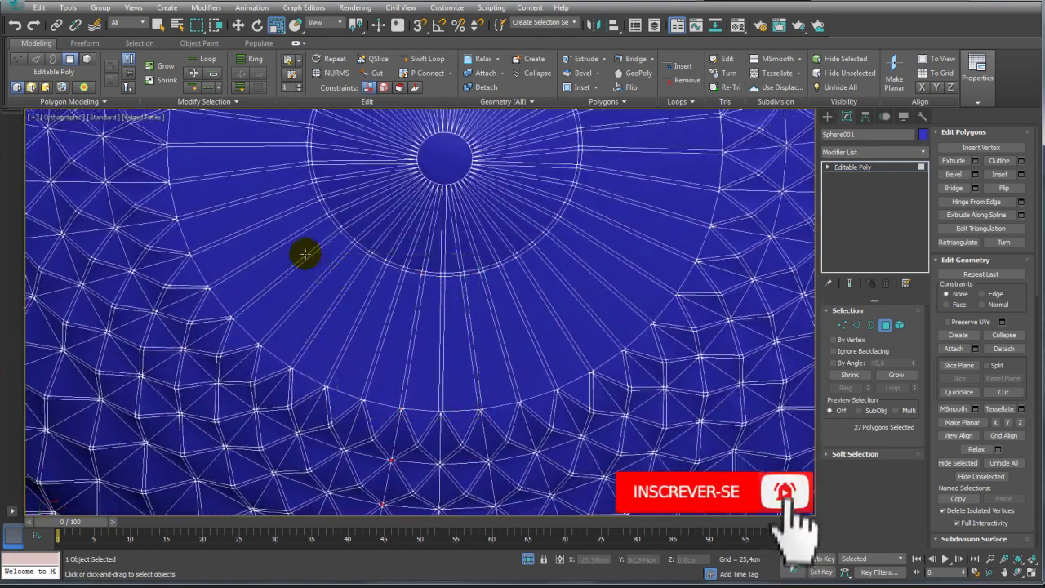
mouse_move(424, 291)
alt+middle_down()
mouse_move(436, 397)
mouse_move(468, 372)
mouse_move(415, 424)
alt+middle_up()
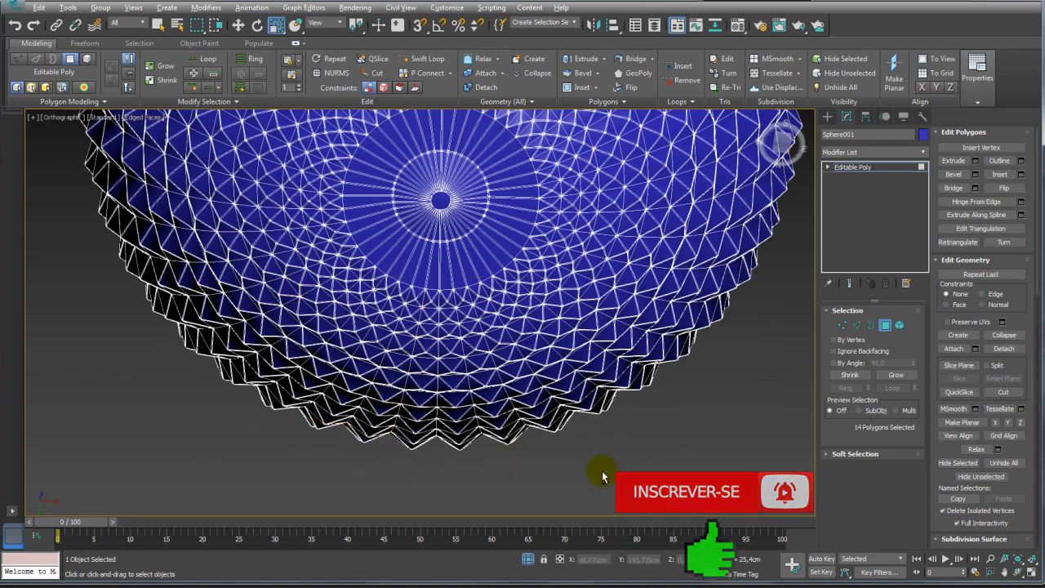
drag(570, 463, 224, 324)
mouse_move(488, 272)
alt+middle_down()
mouse_move(532, 280)
mouse_move(574, 350)
mouse_move(510, 306)
alt+middle_up()
Move the 14 selected polygons outward from the bowl and inspect the result from below
key(w)
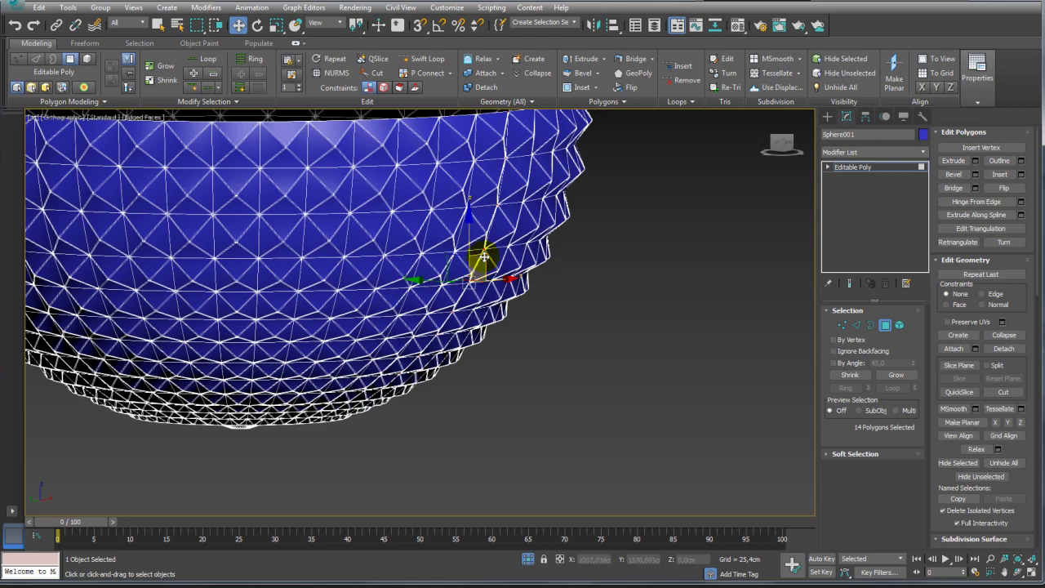
drag(480, 268, 618, 325)
scroll(585, 320, up, 2)
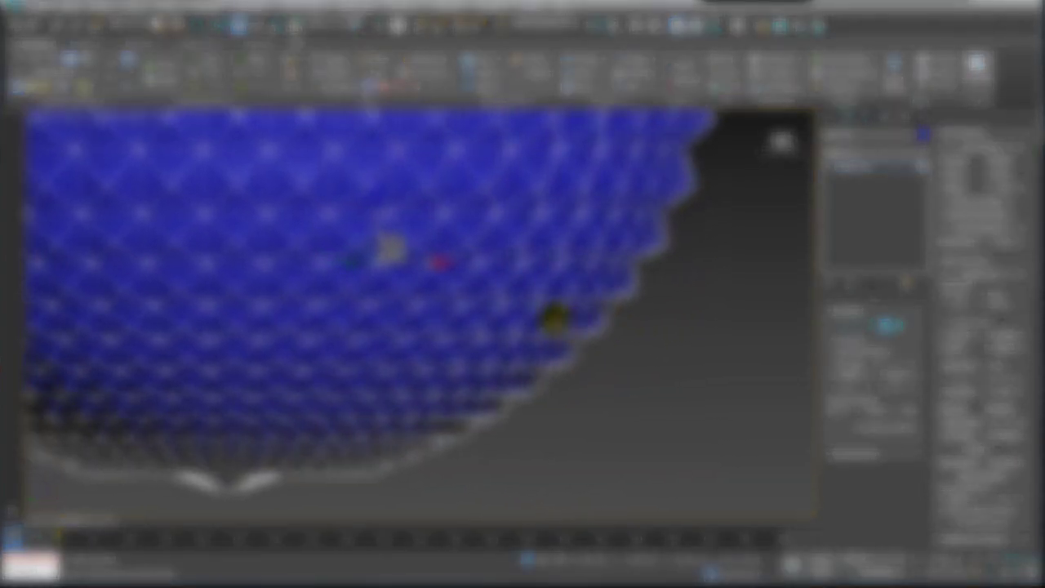
scroll(563, 343, up, 2)
scroll(547, 334, up, 2)
scroll(490, 286, up, 2)
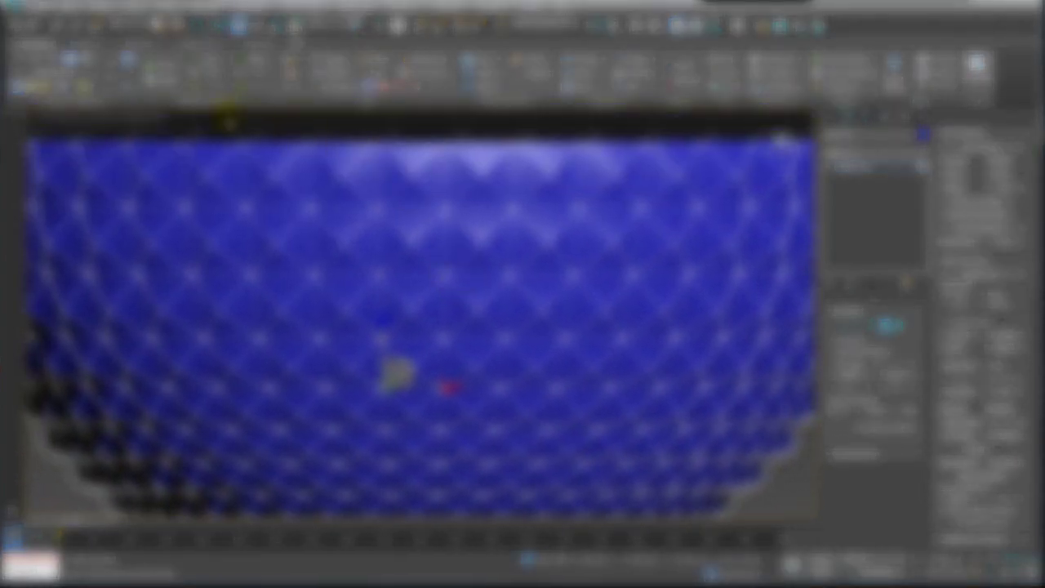
drag(199, 101, 155, 127)
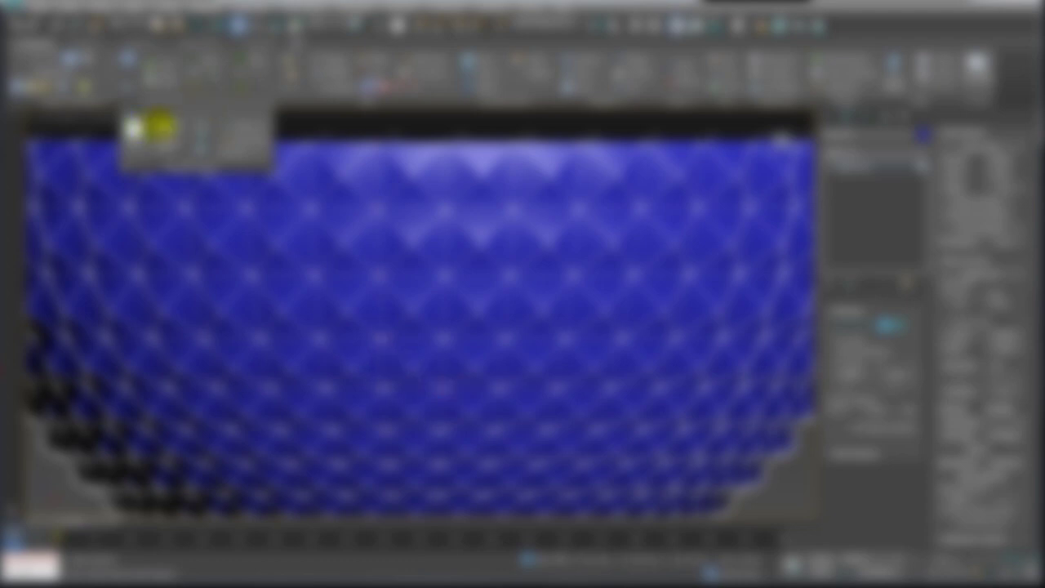
mouse_move(462, 373)
alt+middle_down()
mouse_move(490, 356)
mouse_move(478, 354)
mouse_move(479, 252)
mouse_move(482, 269)
alt+middle_up()
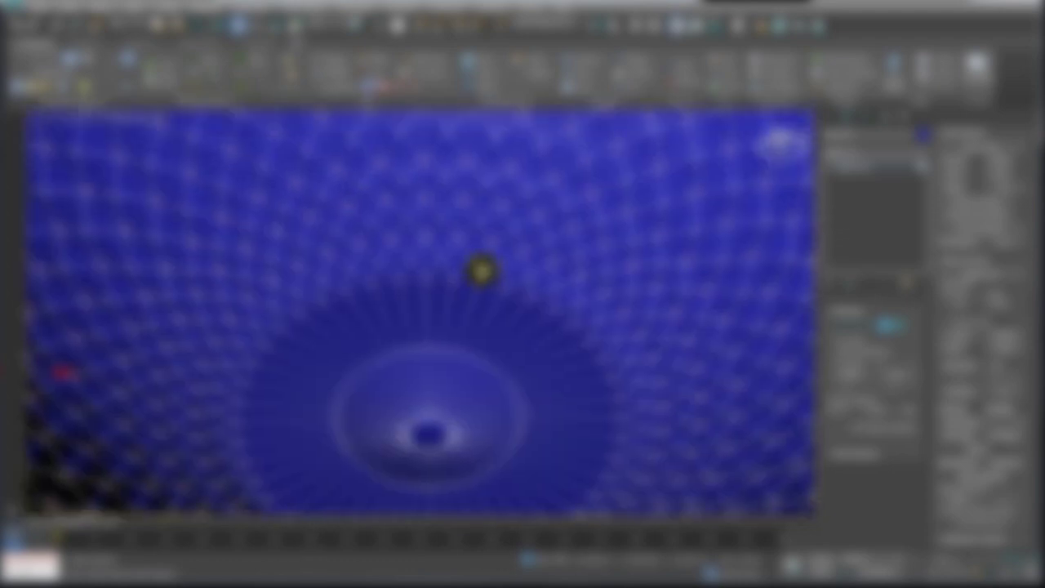